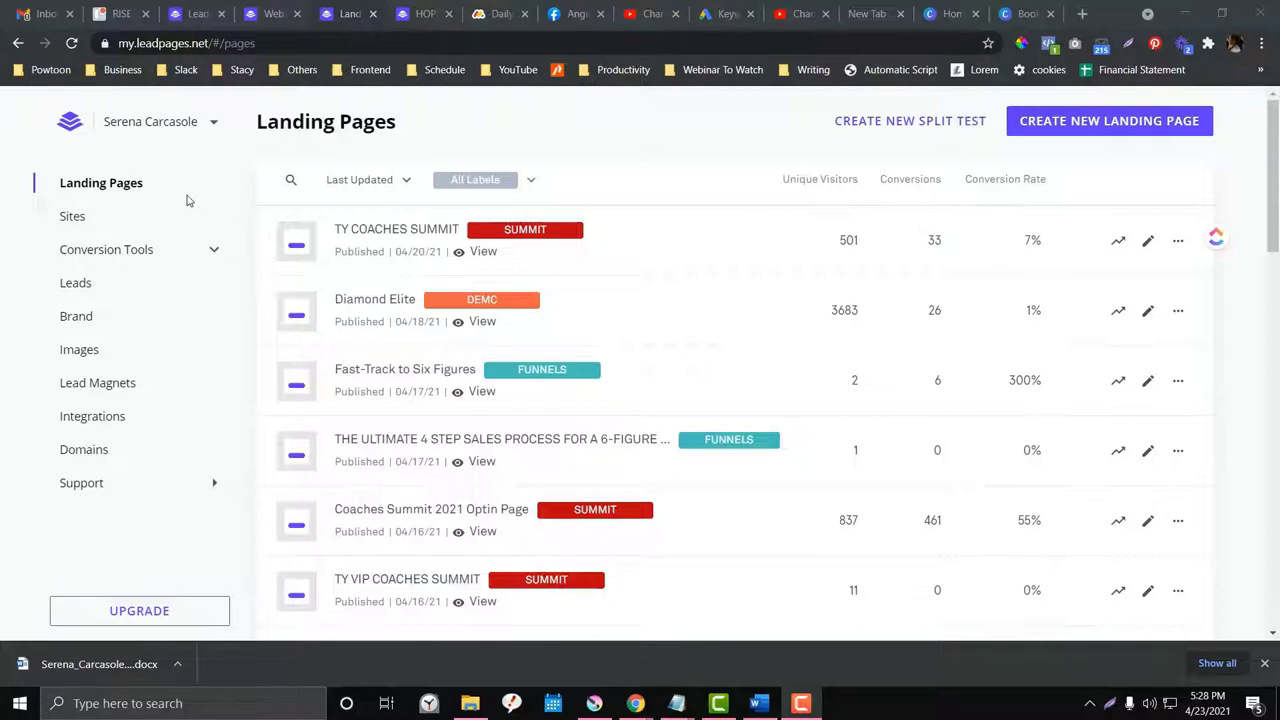
Step: View the Sites section and return to the landing pages list
click(133, 189)
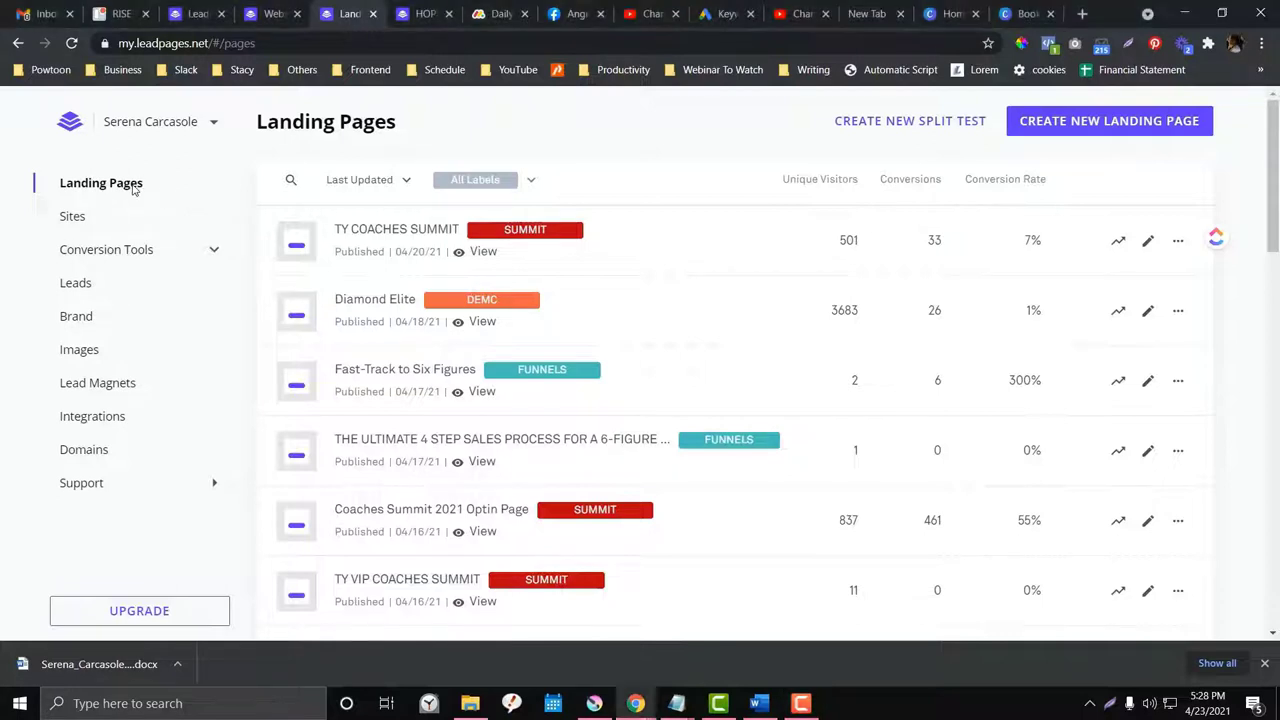
click(86, 231)
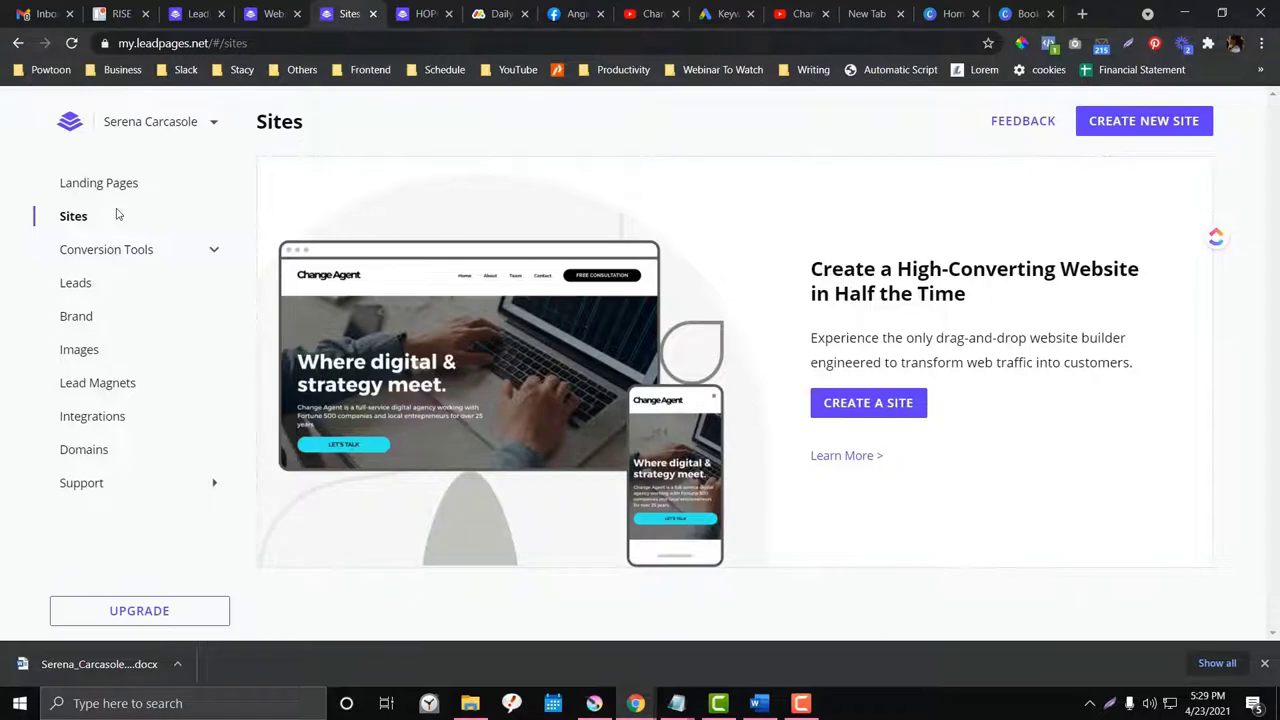
click(123, 191)
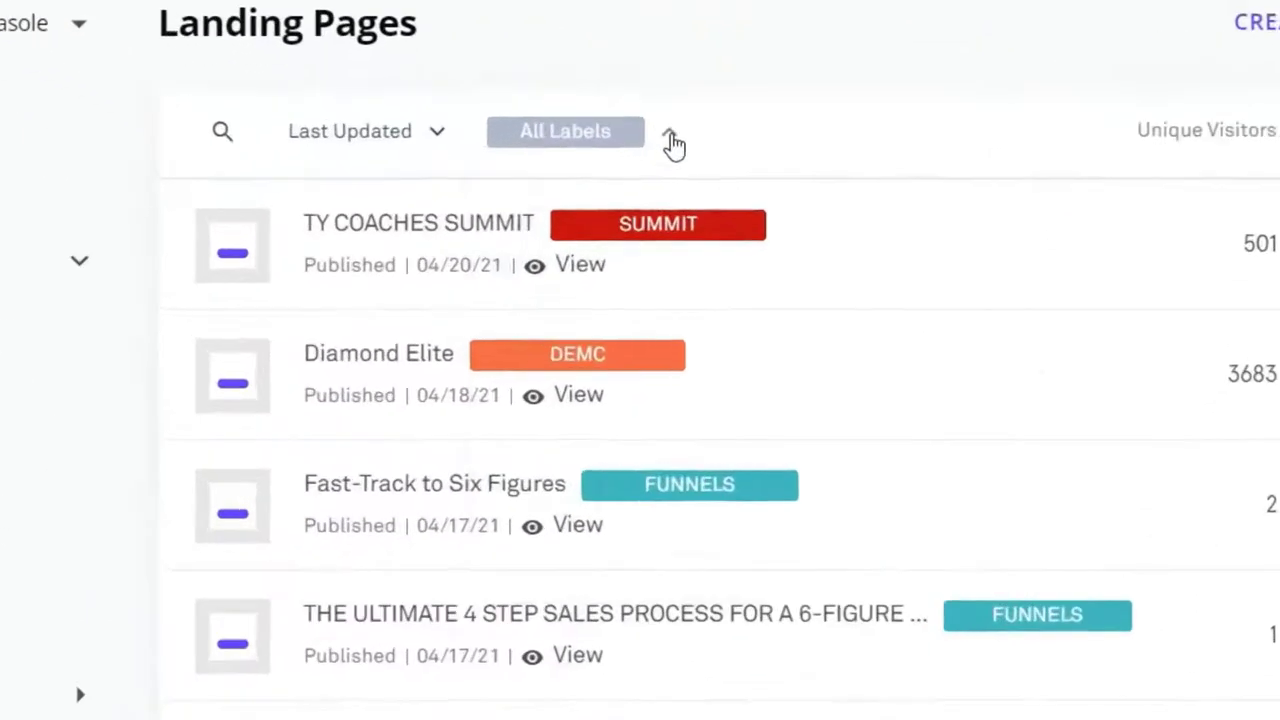
Step: Examine the label choices available for filtering the landing pages list
click(529, 182)
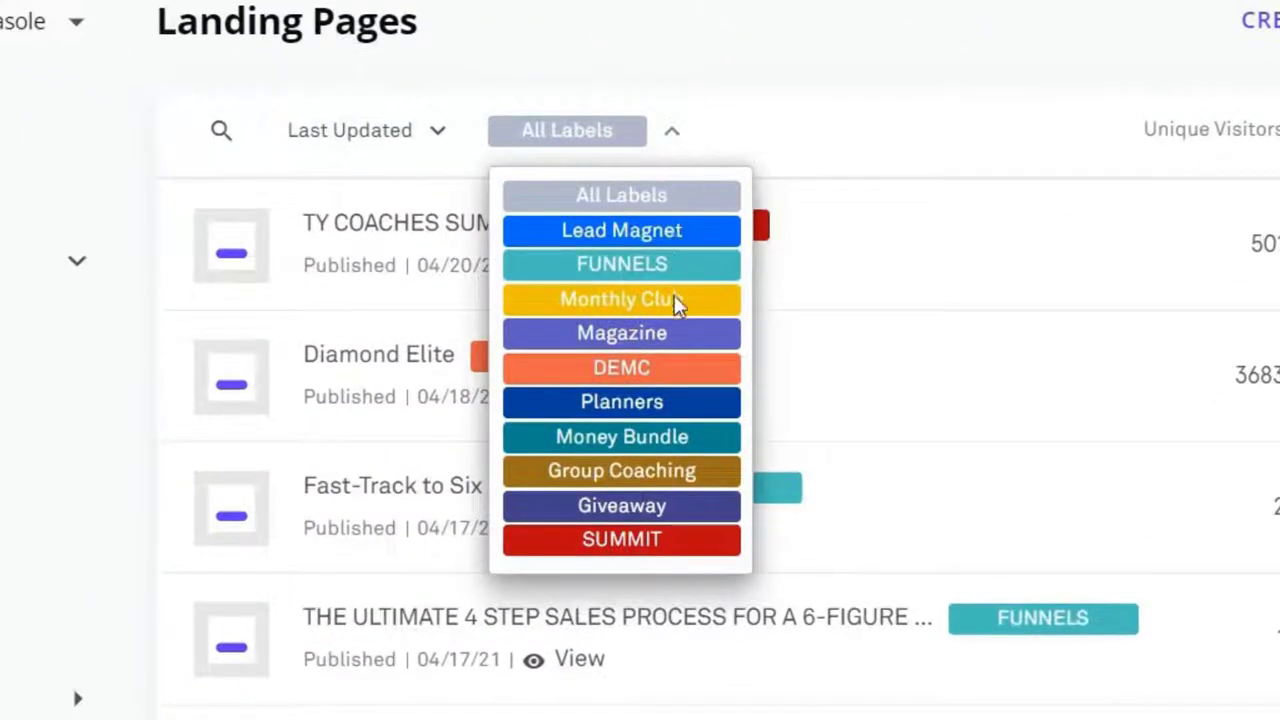
scroll(676, 391, down, 3)
scroll(826, 310, up, 3)
click(676, 140)
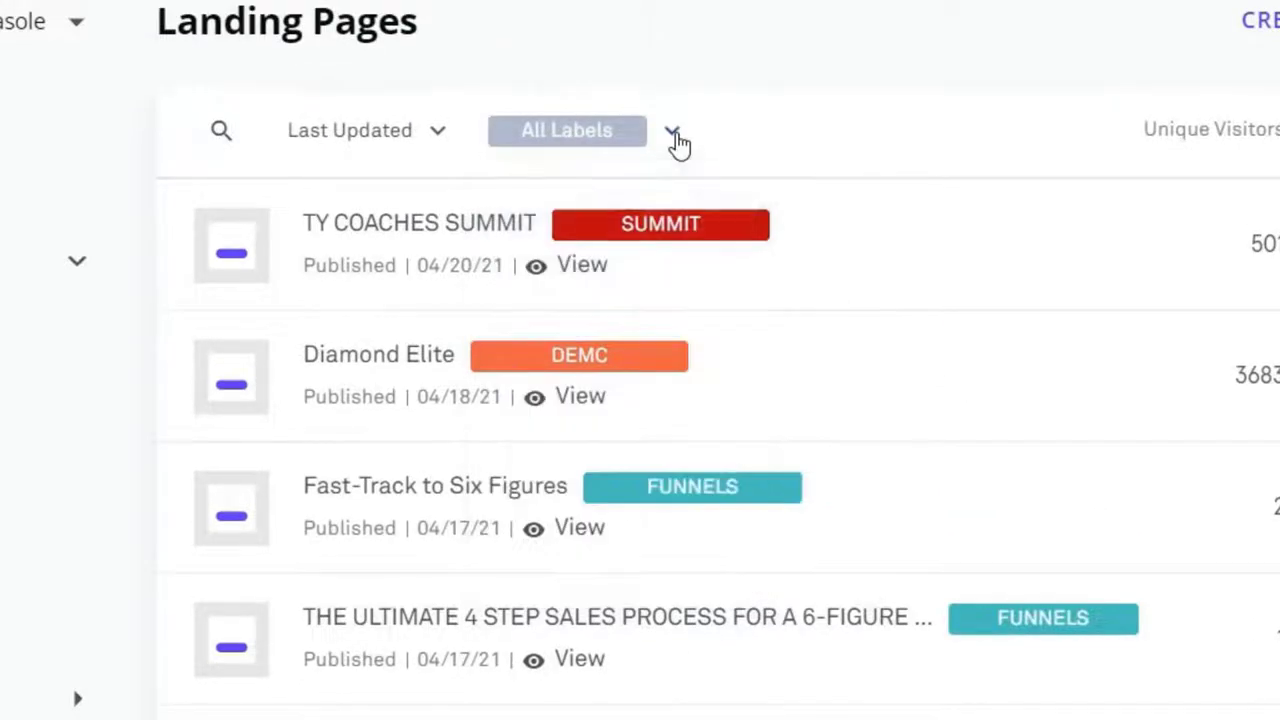
click(676, 138)
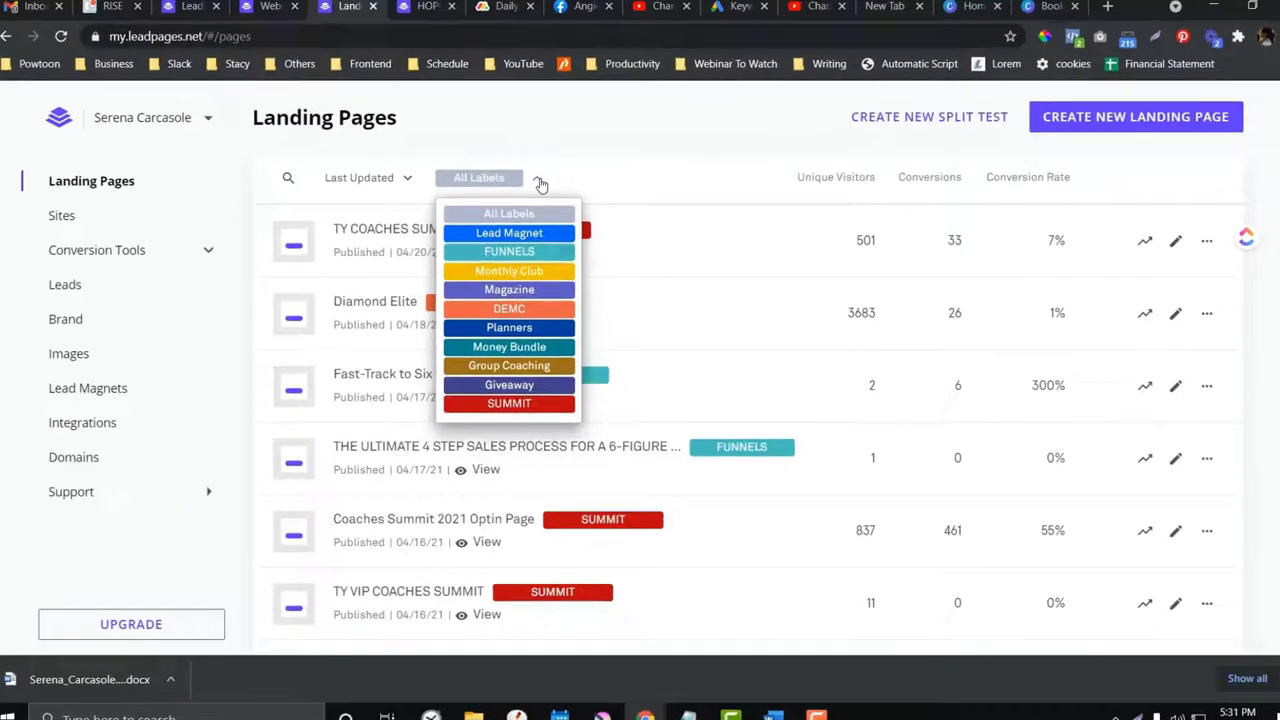
click(672, 130)
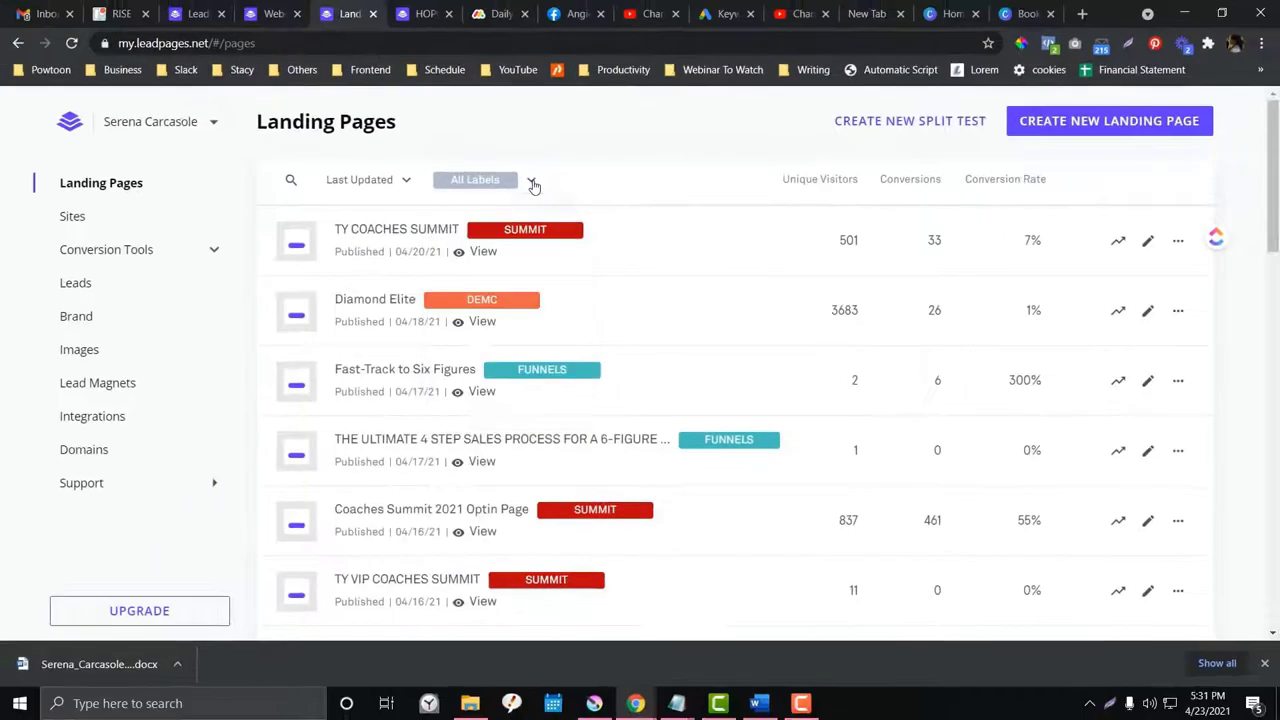
scroll(603, 195, down, 1)
scroll(603, 195, up, 1)
click(515, 182)
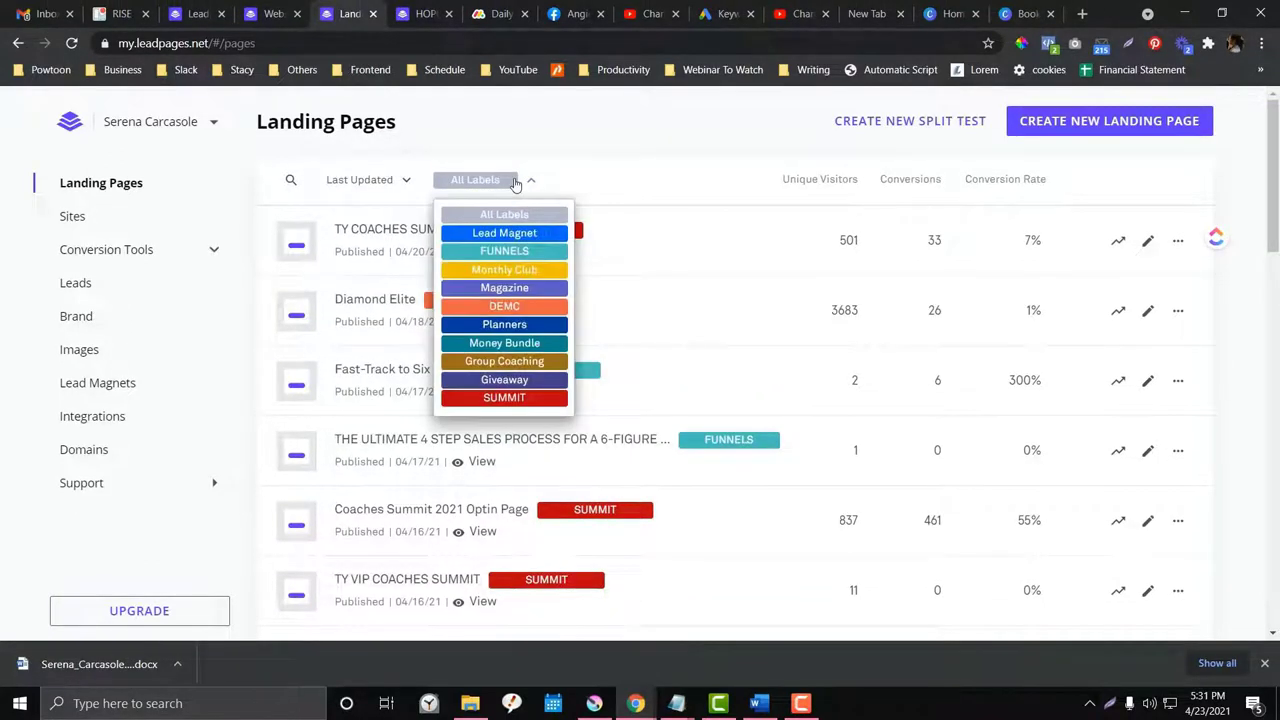
scroll(523, 243, down, 1)
scroll(523, 243, down, 2)
scroll(535, 235, up, 3)
click(526, 180)
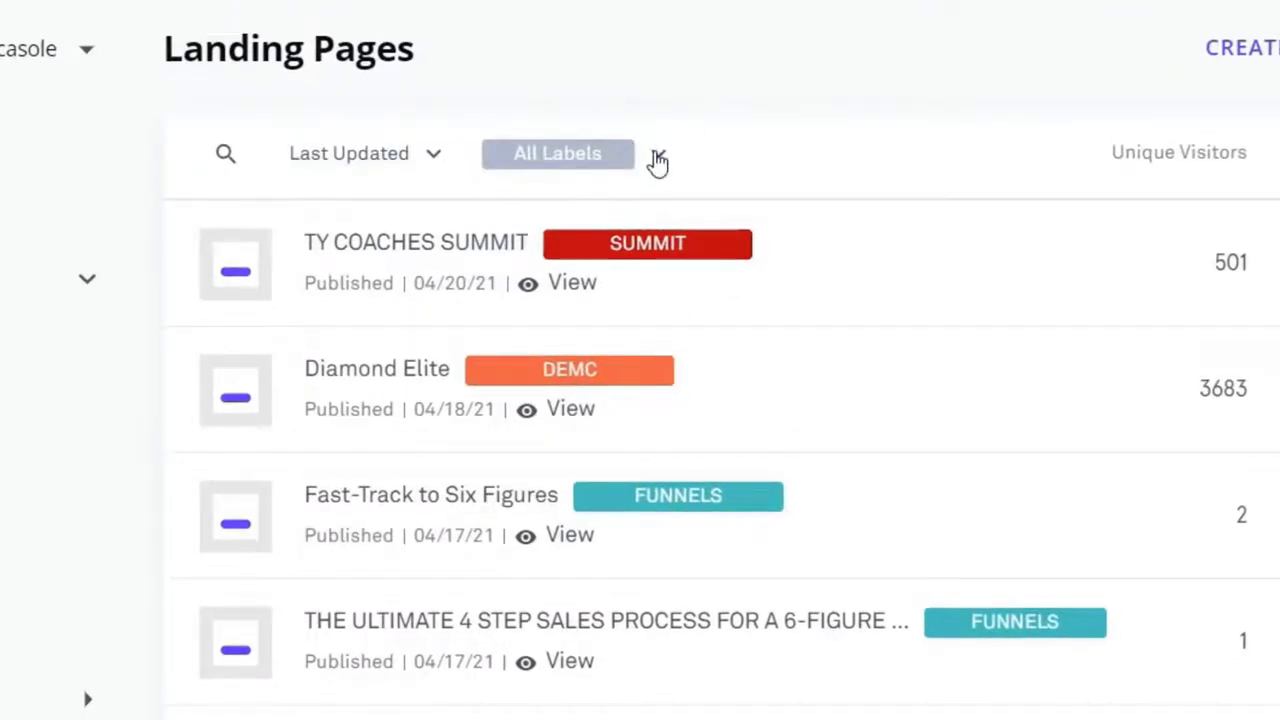
Step: Filter the landing pages list by the SUMMIT label
click(658, 160)
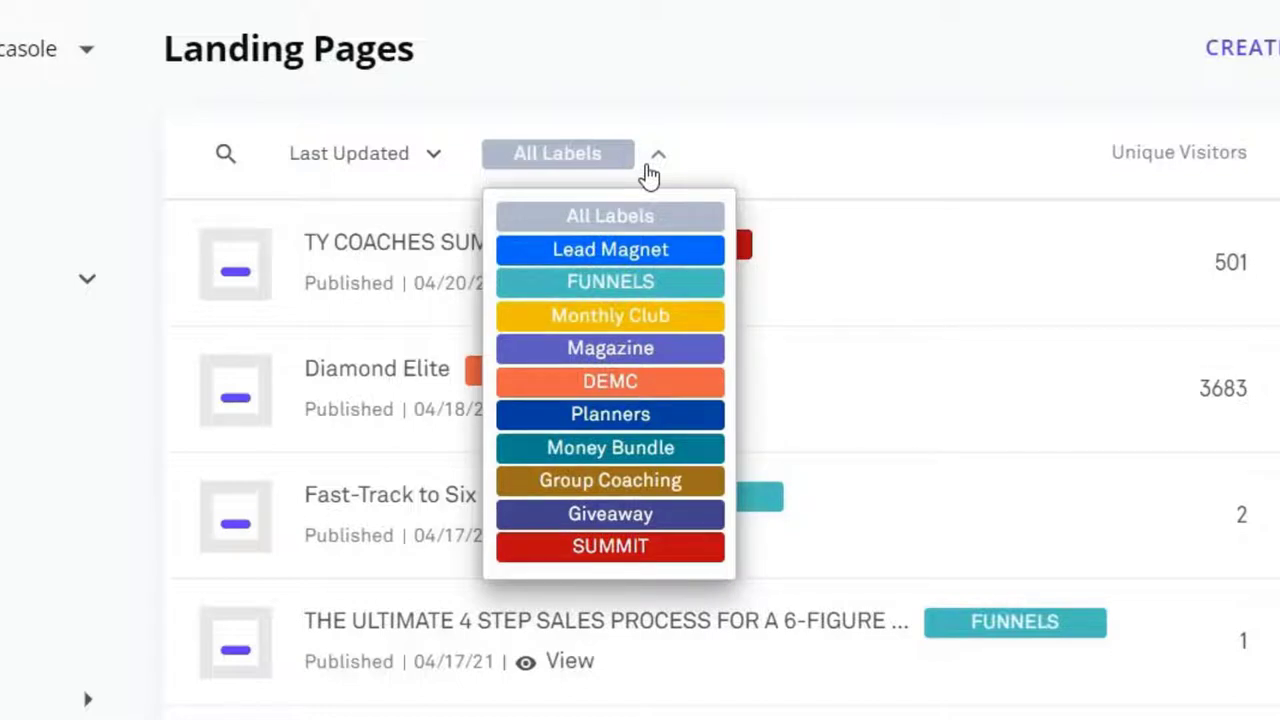
click(604, 550)
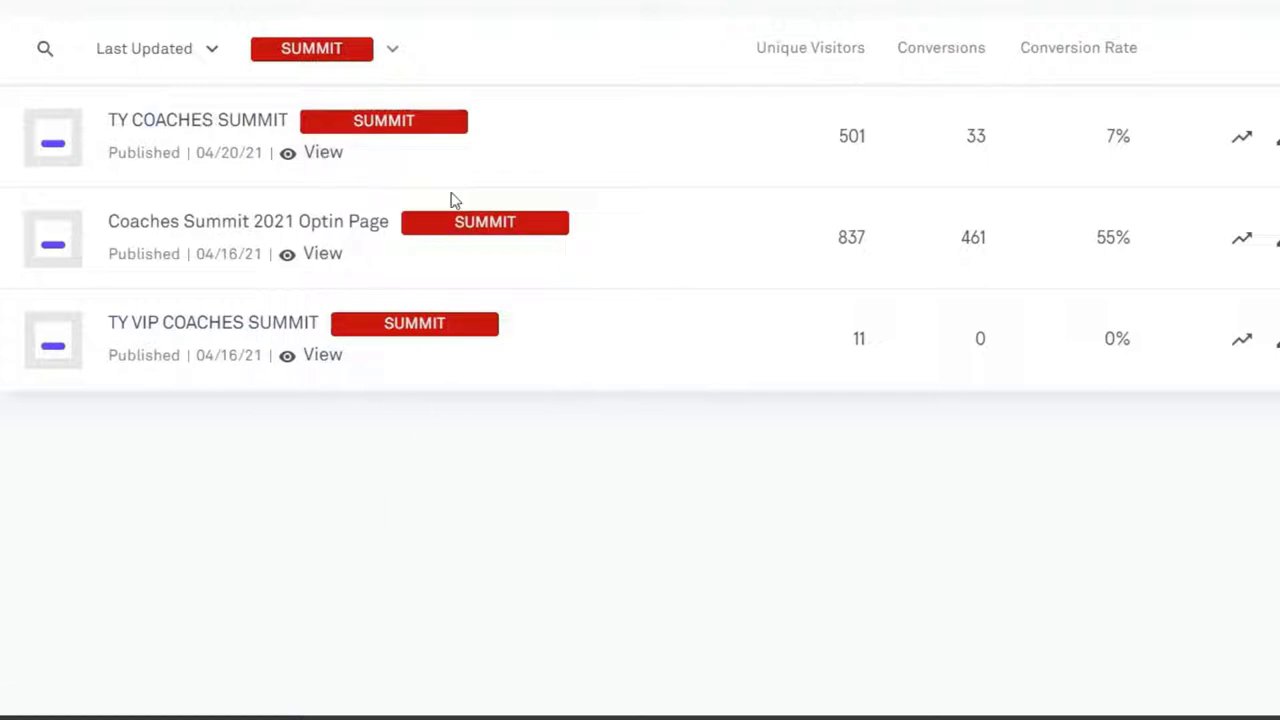
click(393, 49)
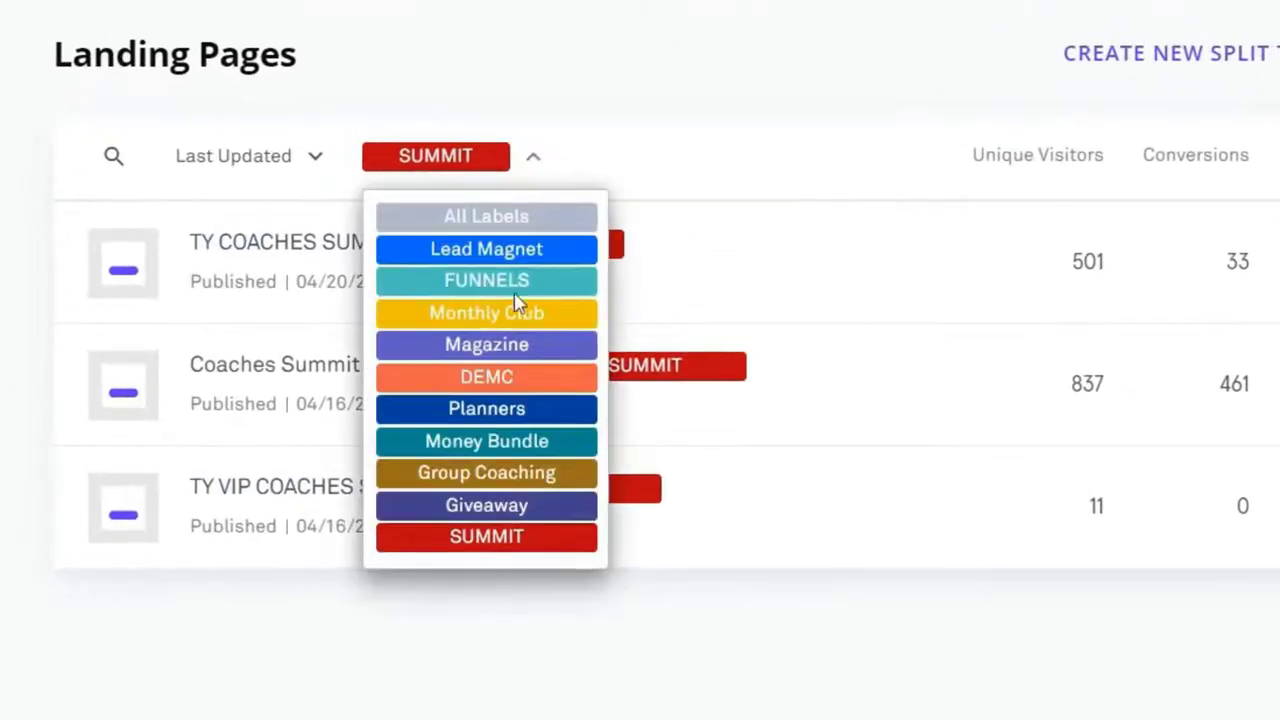
click(815, 183)
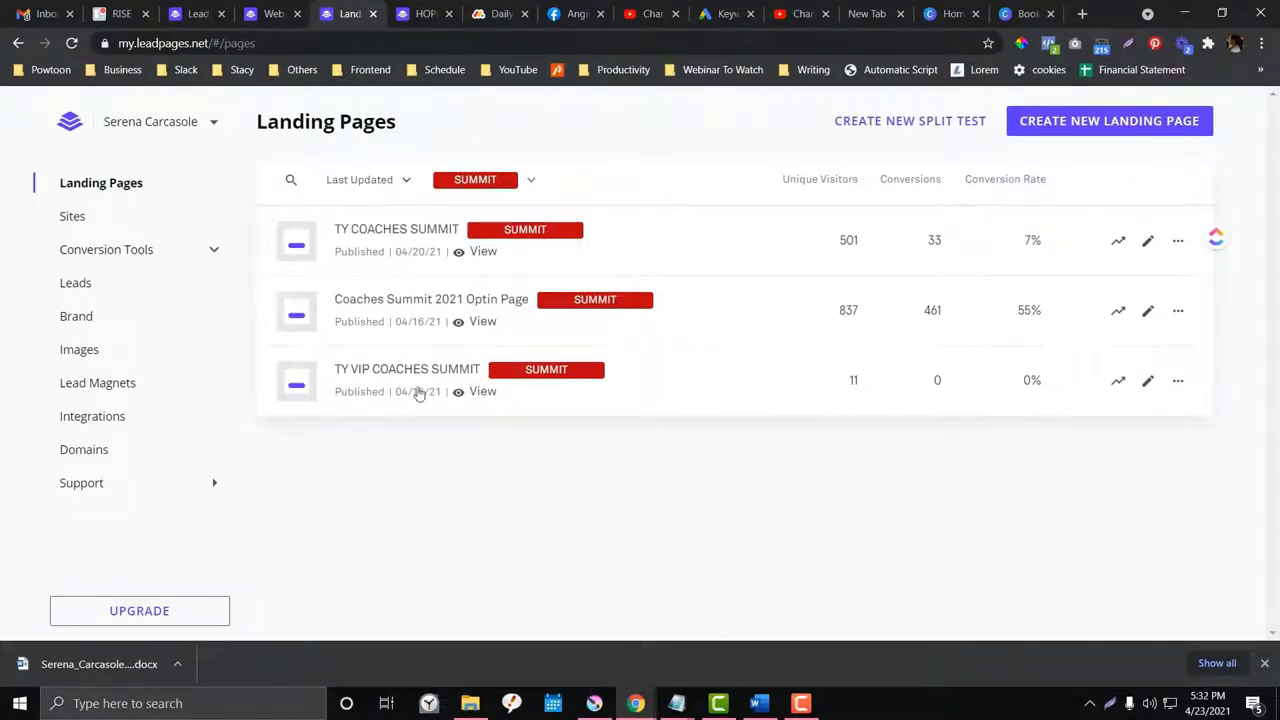
Step: Open the downloaded RISE page draft in Word from its Desktop folder and close the folder window
click(177, 664)
click(236, 609)
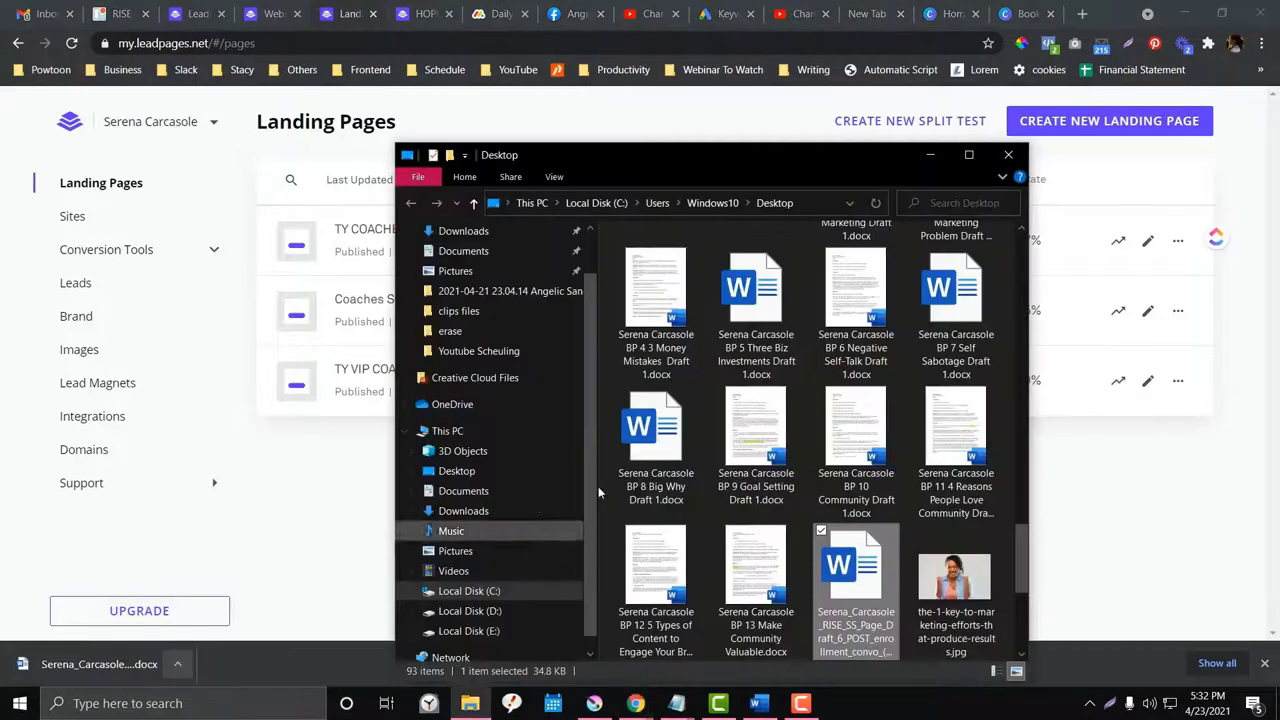
double_click(888, 600)
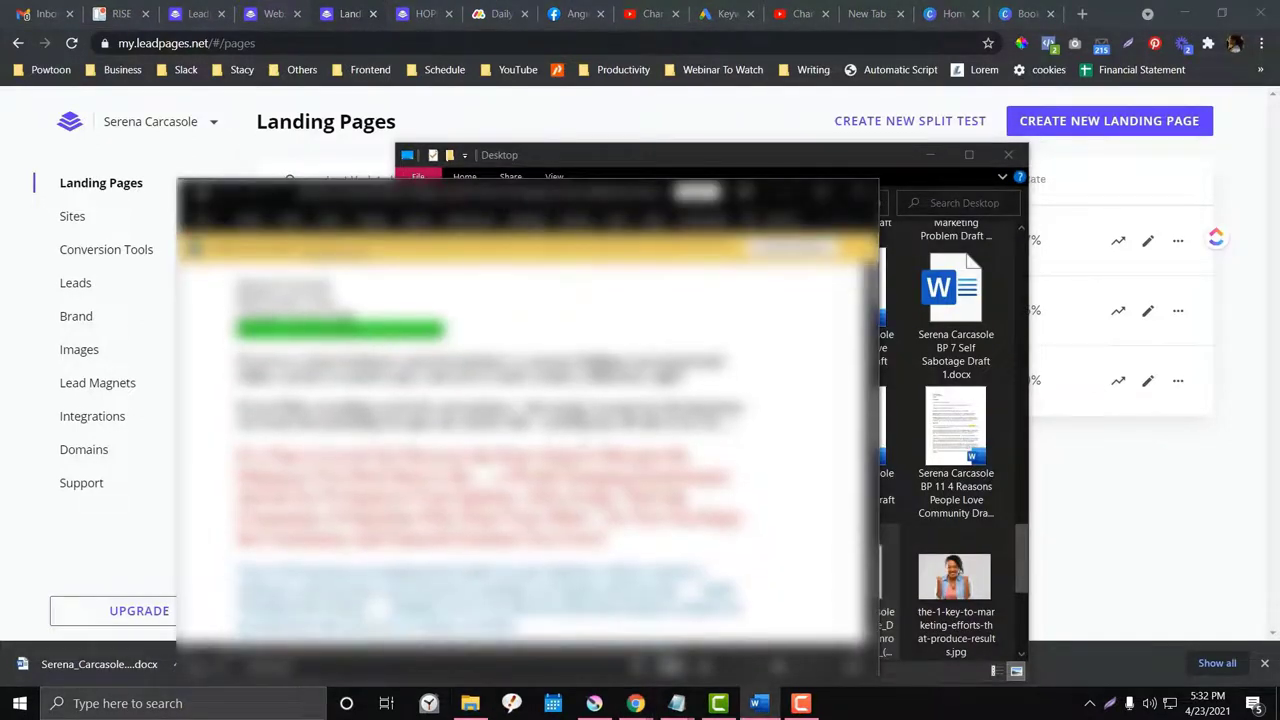
click(1005, 159)
drag(595, 190, 683, 156)
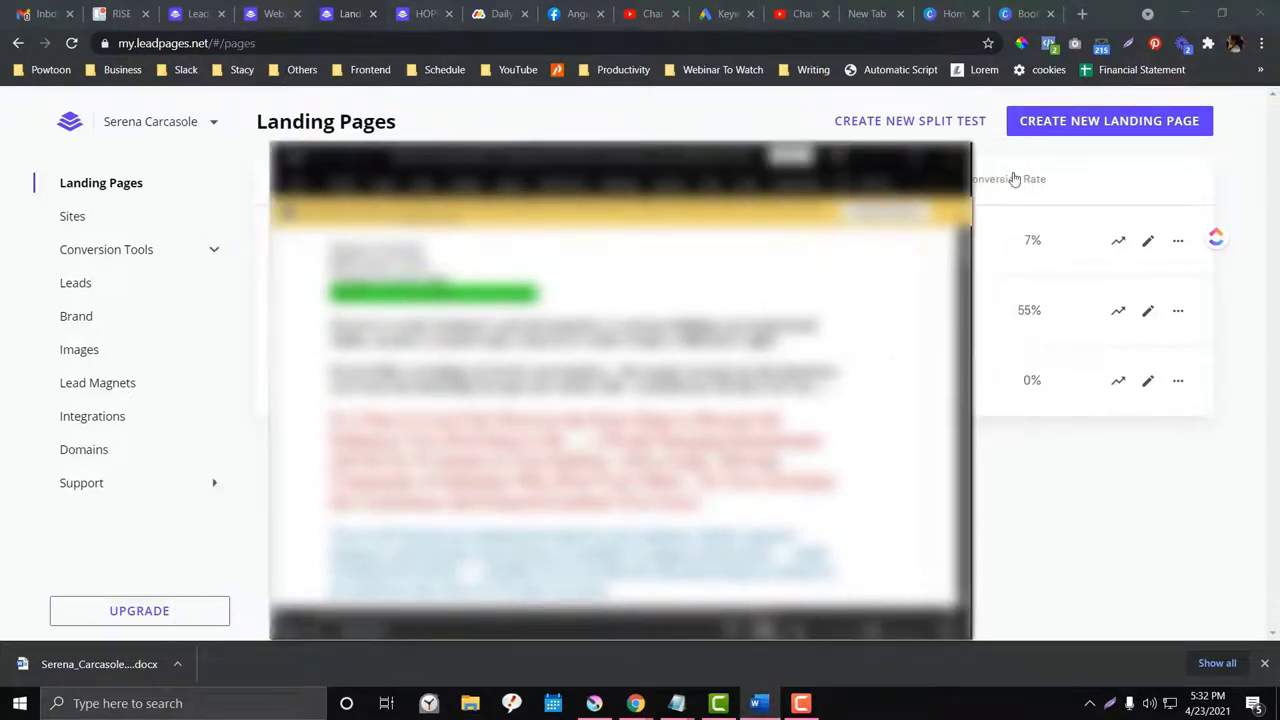
Step: Return to the browser, start creating a new landing page and browse the offered templates
click(1050, 162)
click(1068, 133)
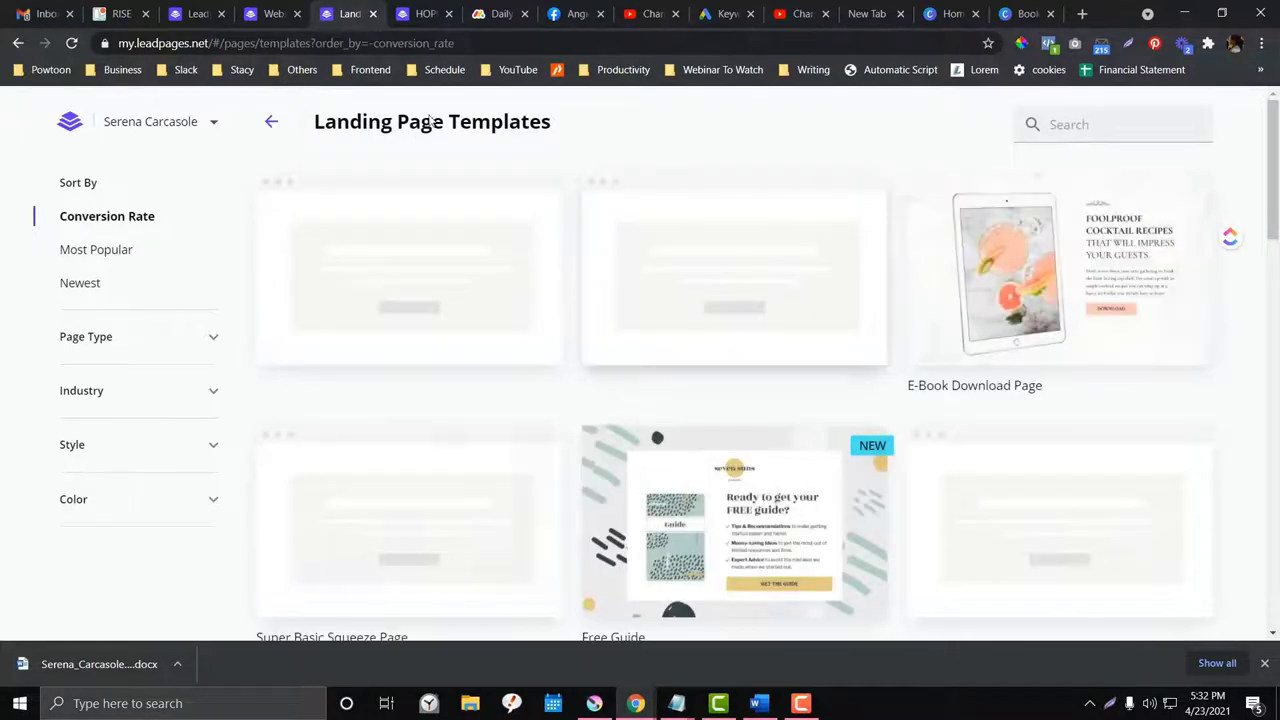
mouse_move(537, 325)
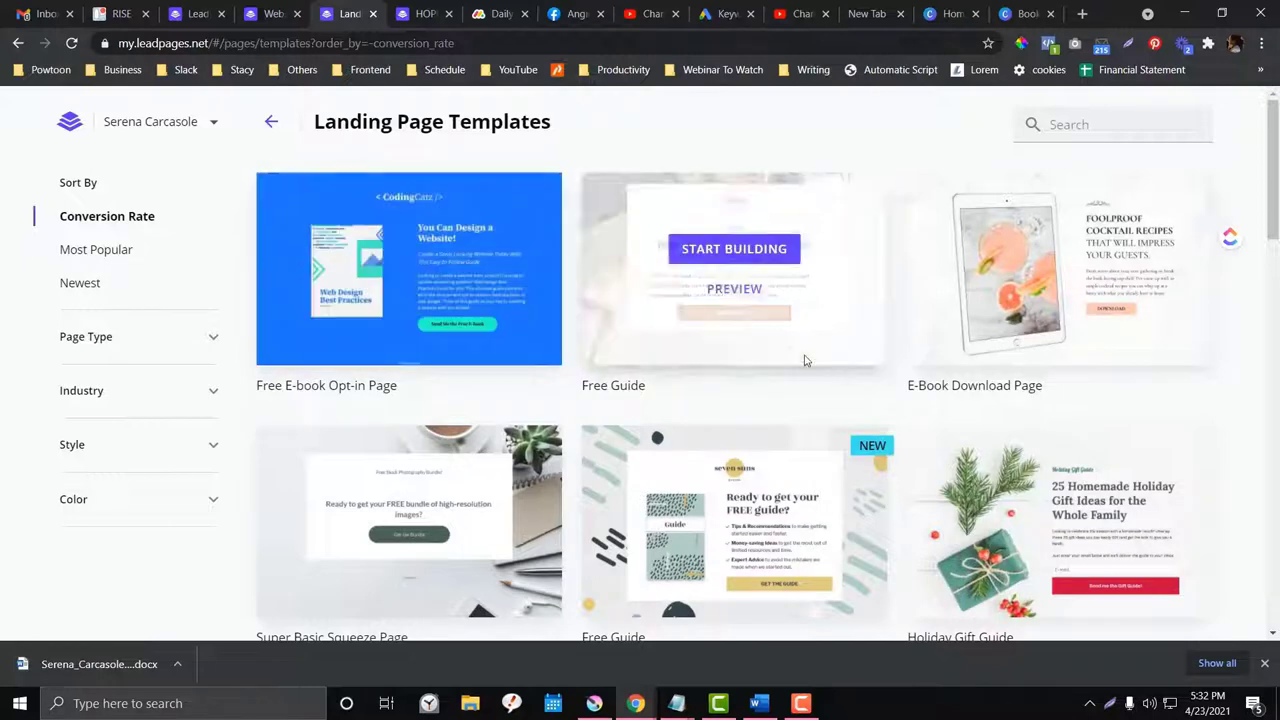
scroll(880, 380, down, 1)
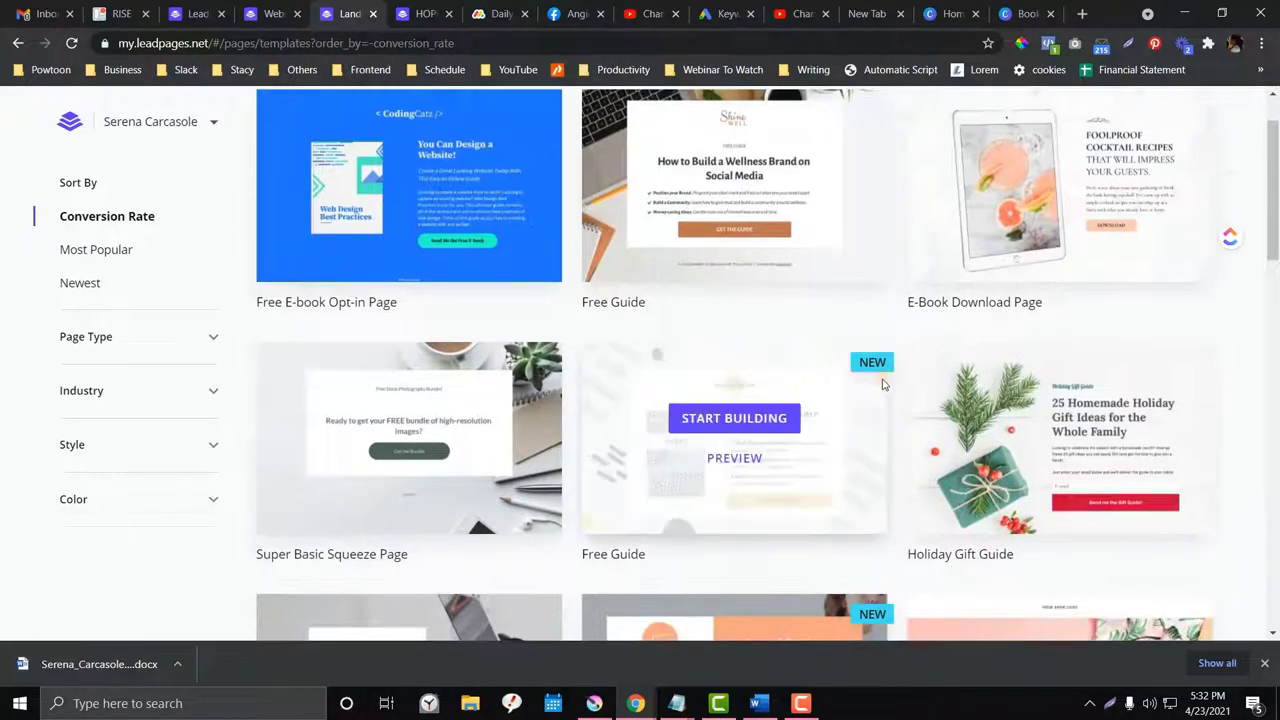
scroll(882, 384, up, 1)
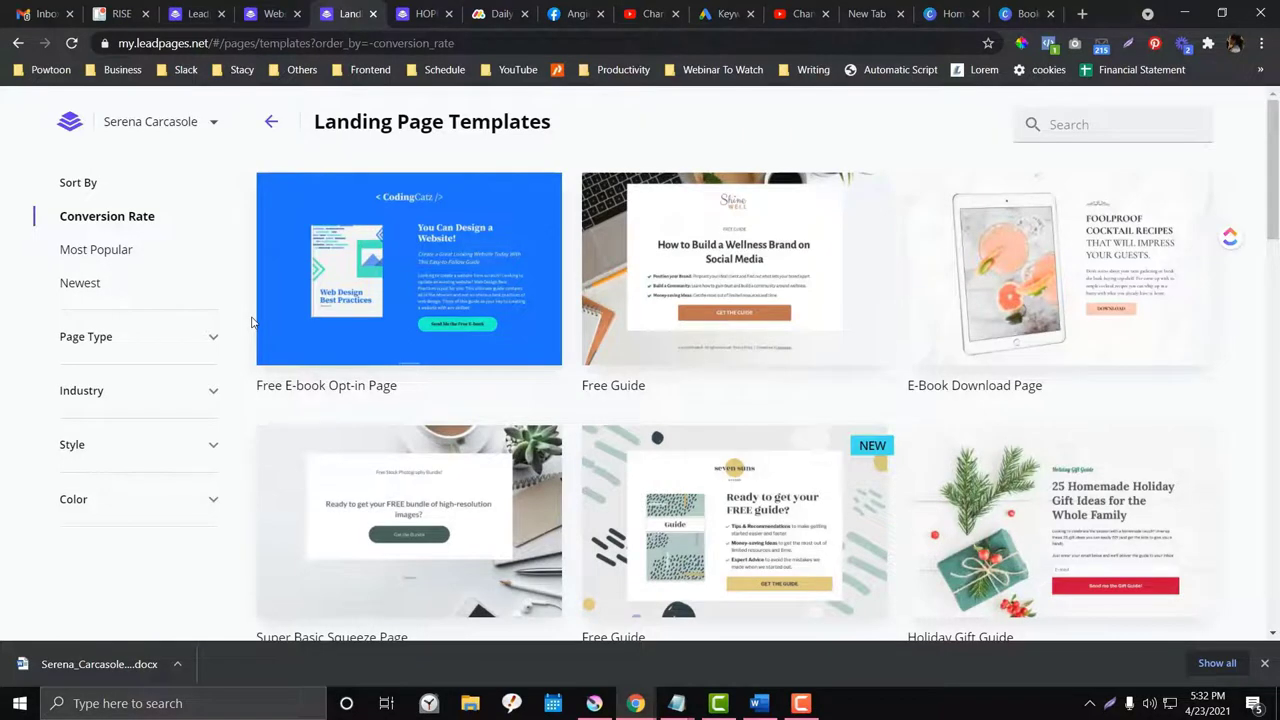
Step: Check the Page Type and Industry filter options for the landing page templates
click(152, 334)
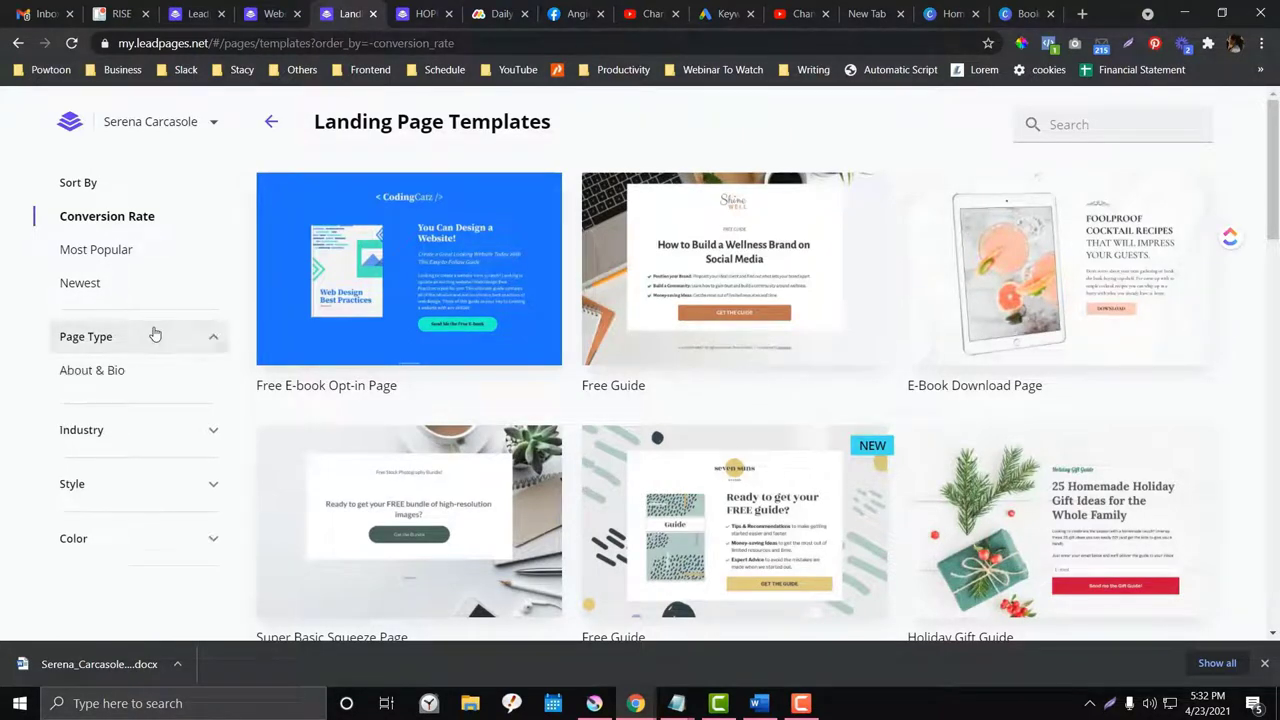
click(196, 330)
click(171, 393)
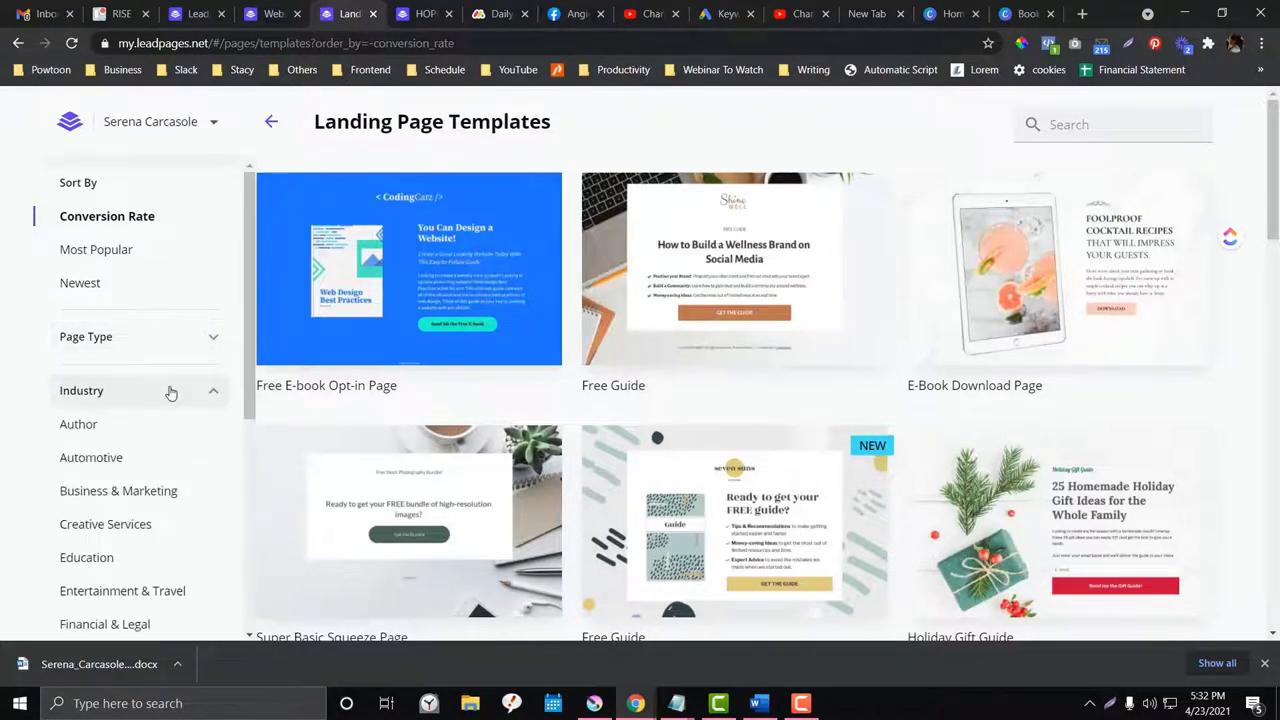
click(171, 391)
Step: Try the Newest and Most Popular template sort orders, leaving the templates sorted by Newest
click(180, 282)
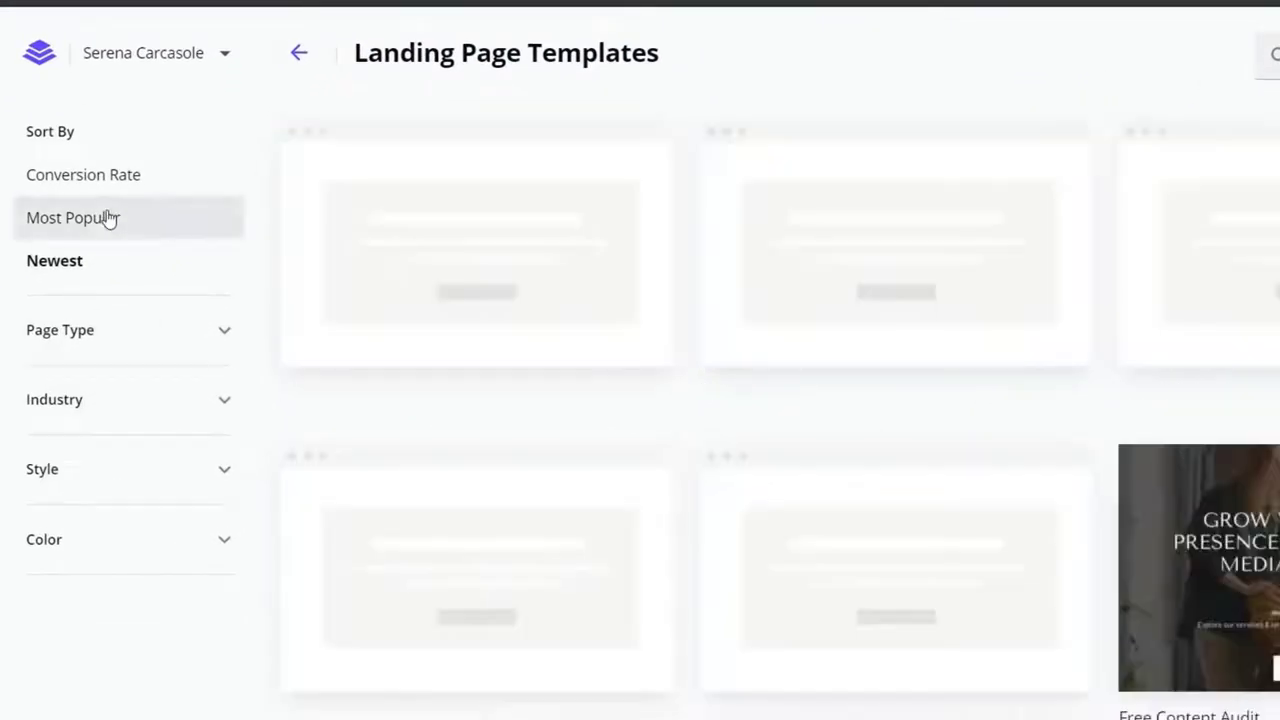
click(110, 218)
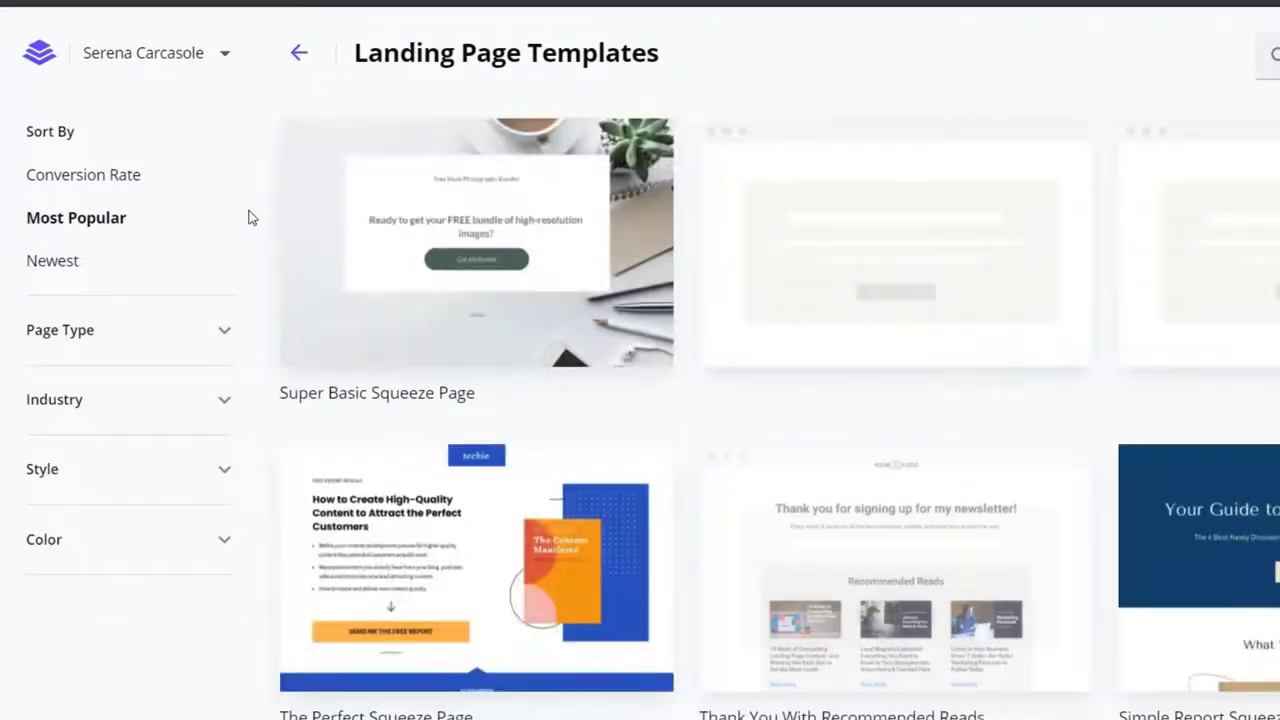
click(163, 281)
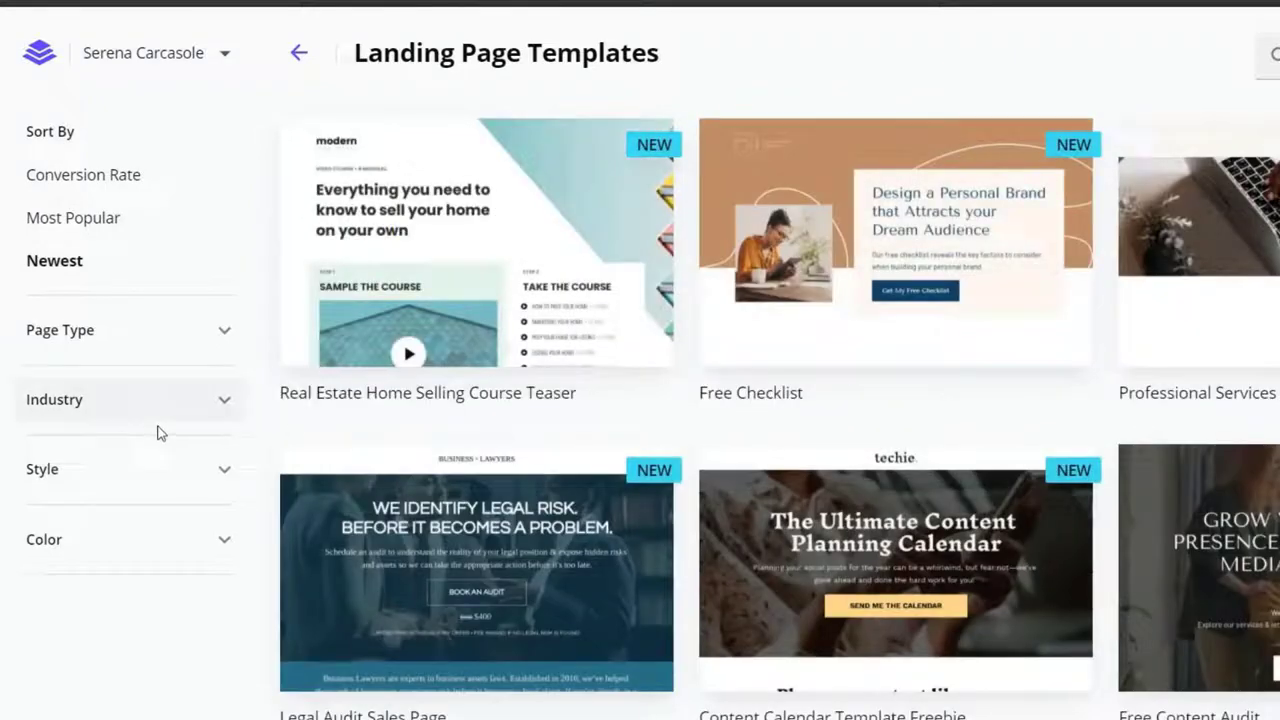
Step: Review the available Industry and Style filter options for the templates
click(180, 396)
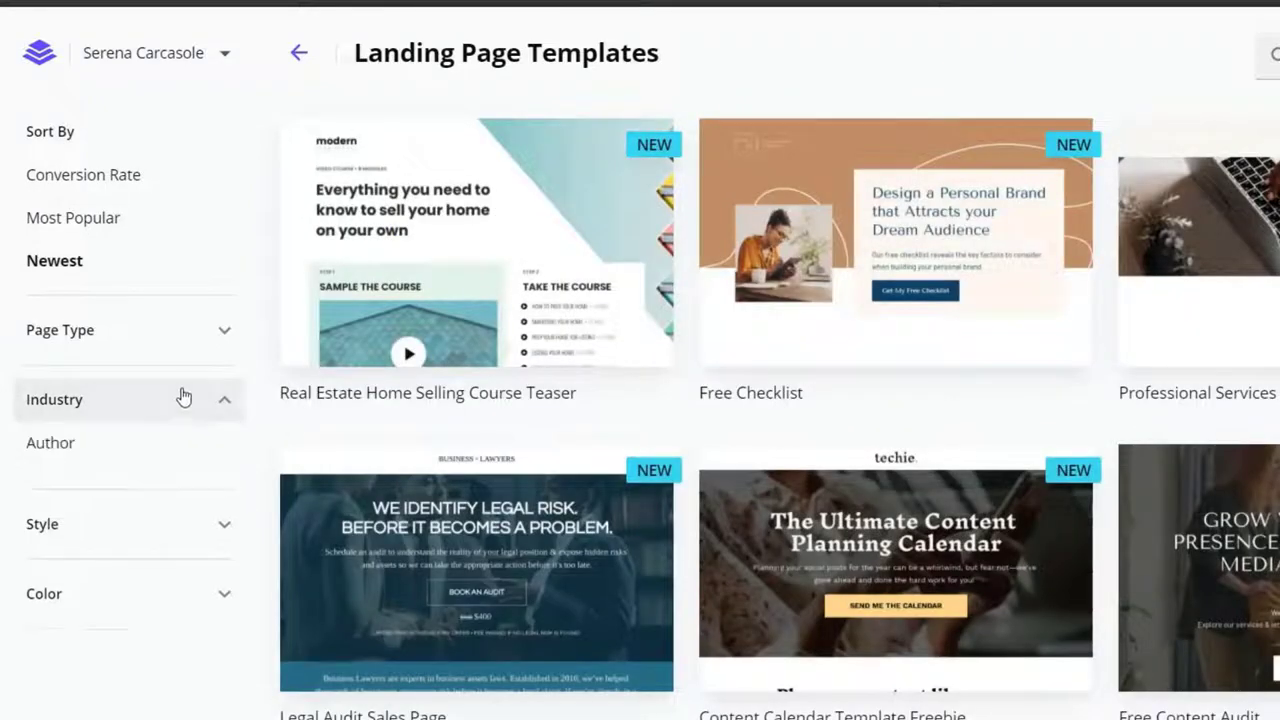
scroll(178, 408, down, 5)
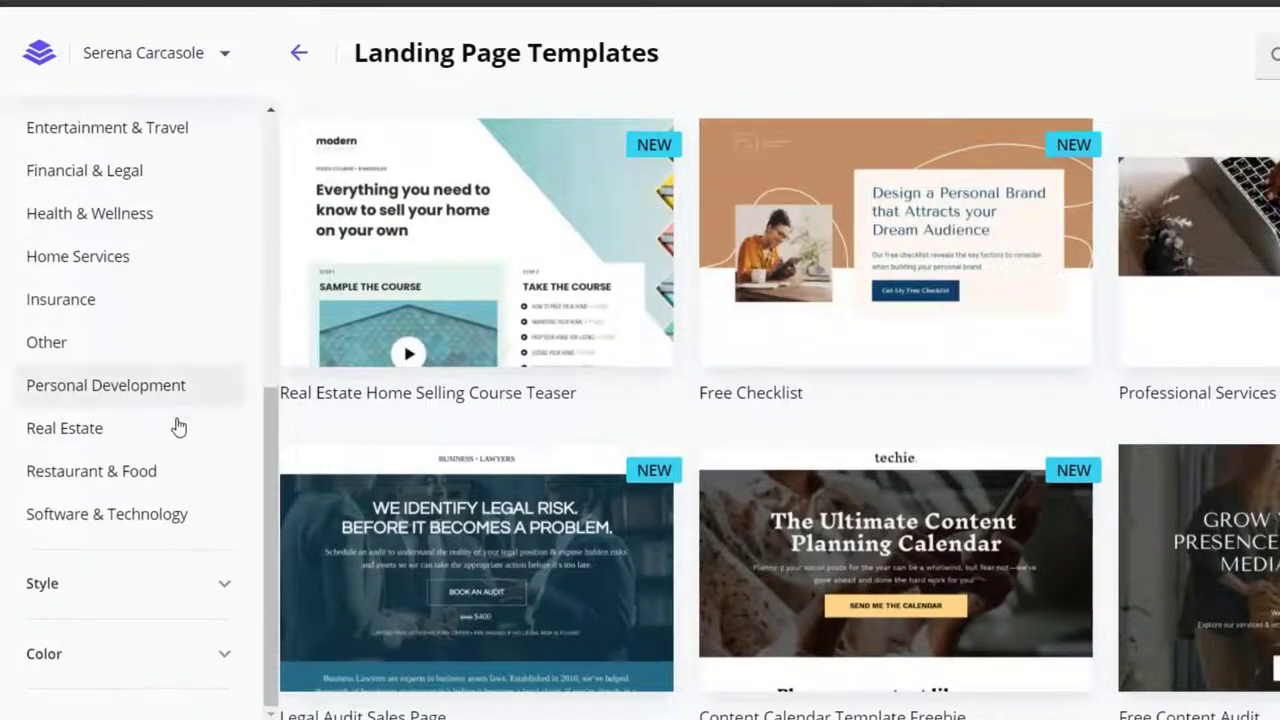
click(143, 600)
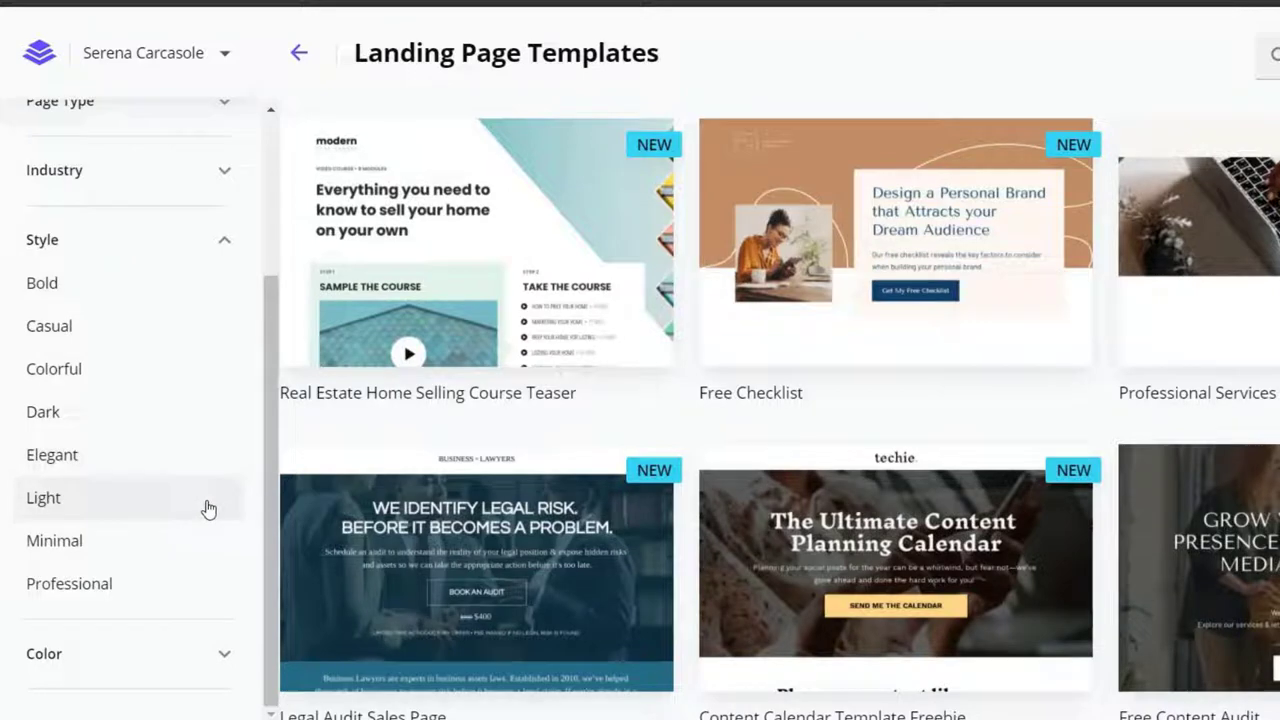
Step: Filter the templates by the color Green, and switch the color filter to Yellow
click(171, 654)
scroll(197, 466, down, 1)
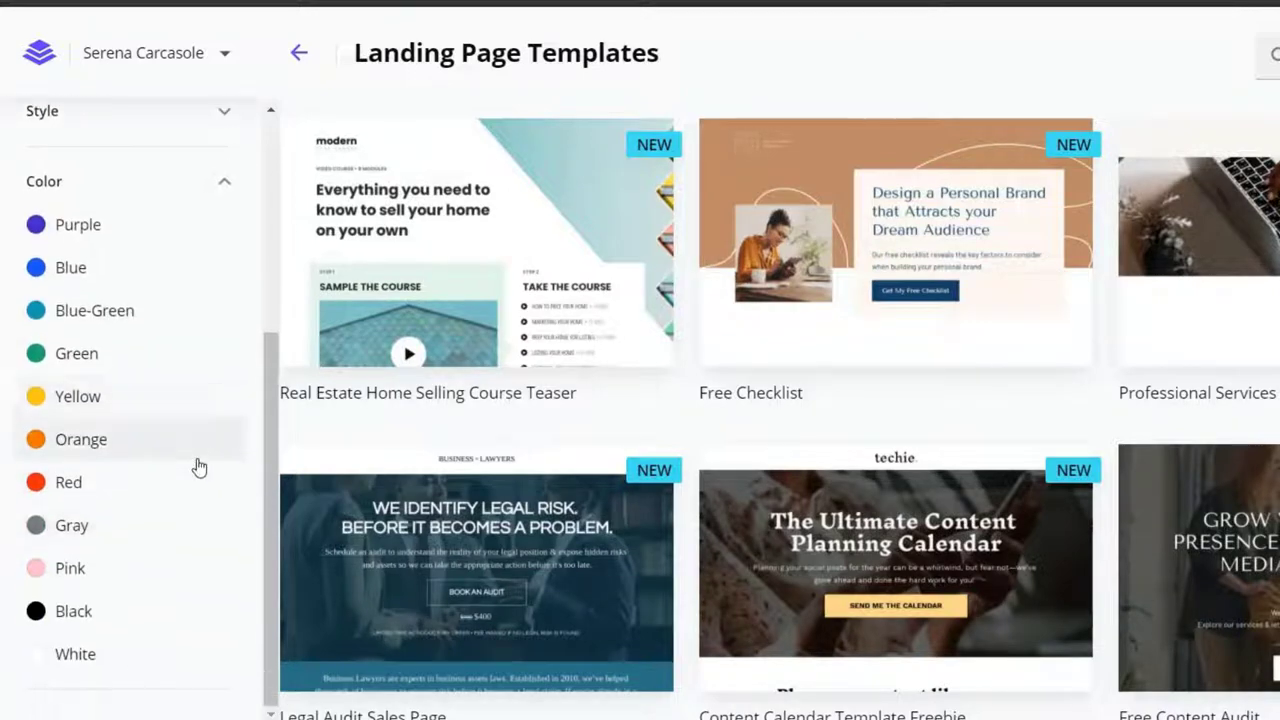
click(143, 355)
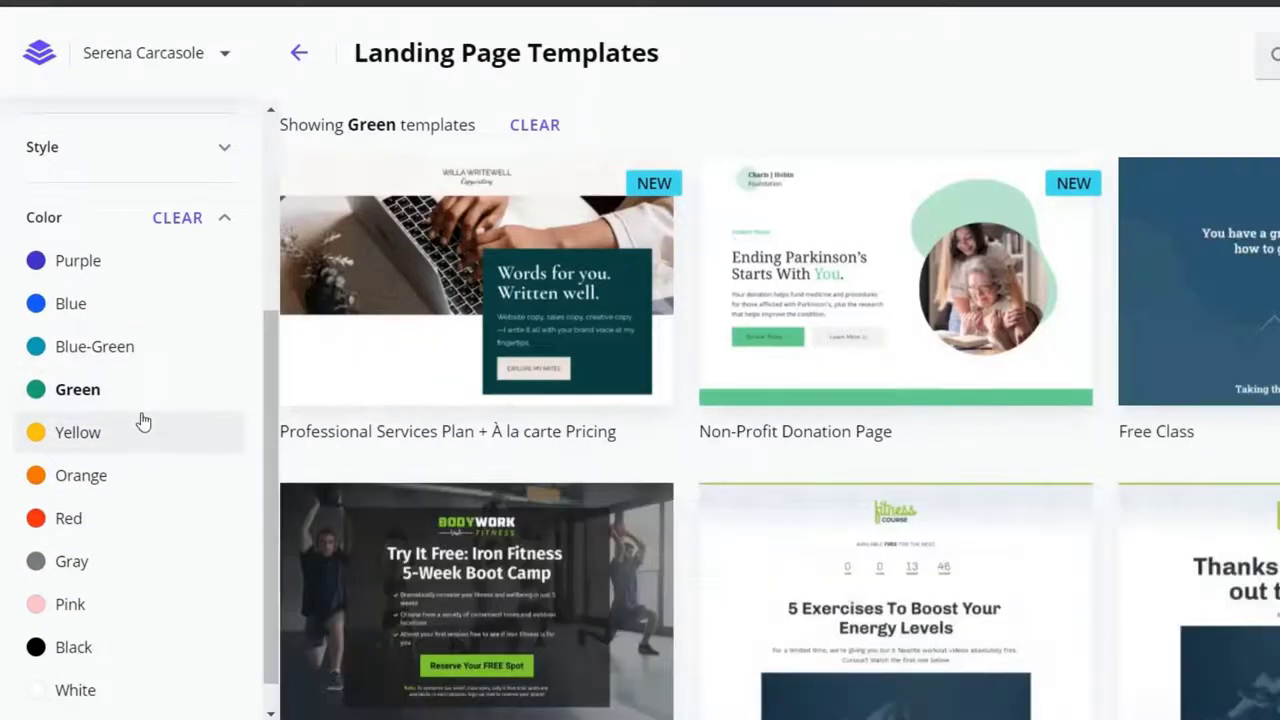
click(143, 423)
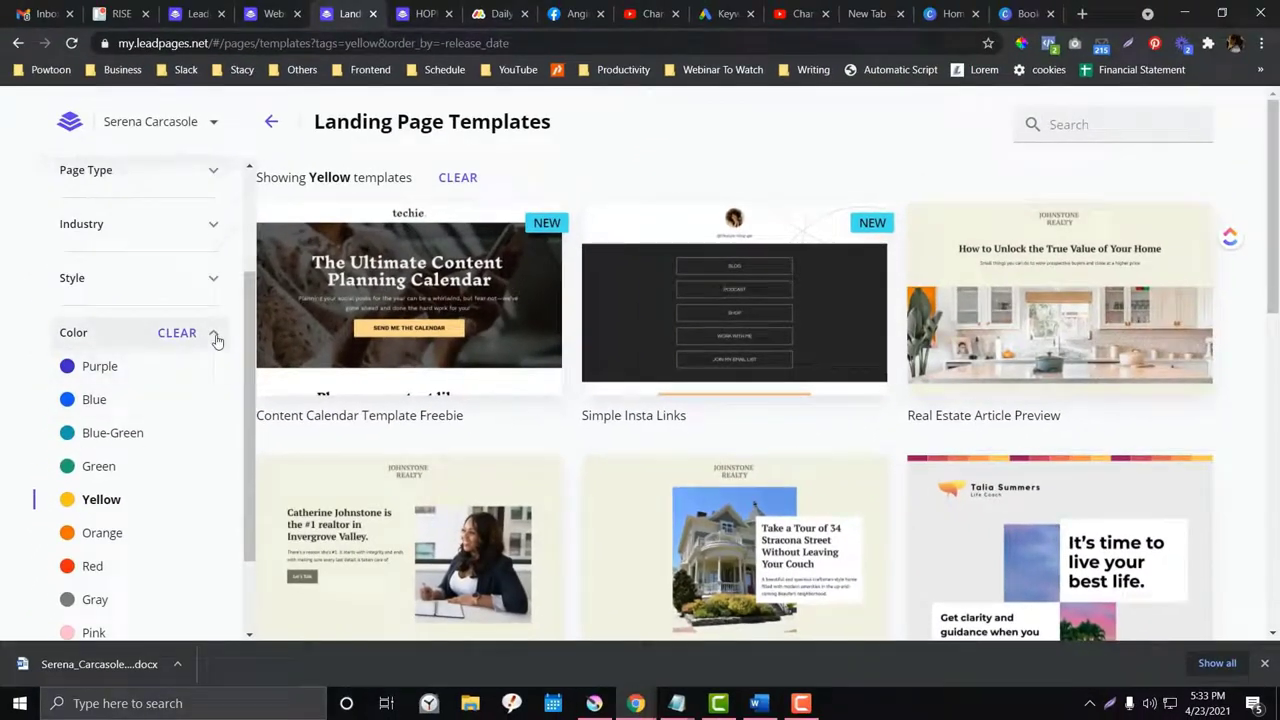
Step: Look through the yellow templates and the list of Industry filter options
scroll(223, 233, up, 2)
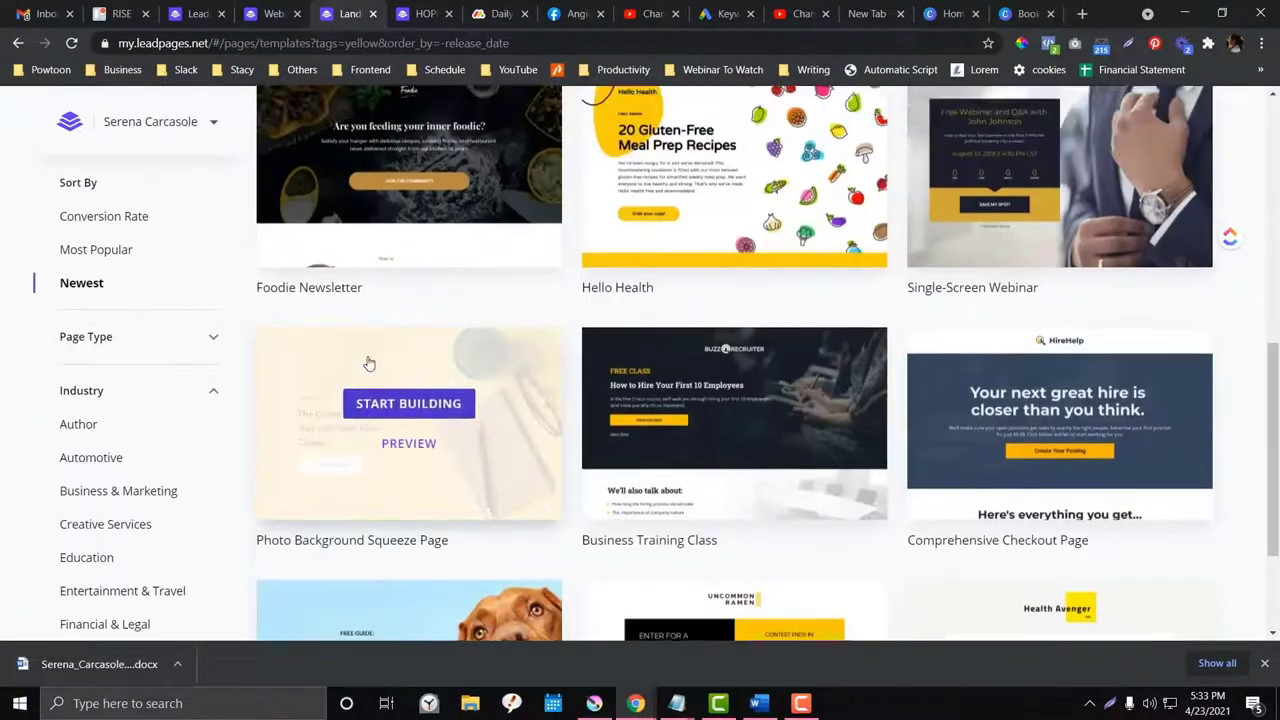
scroll(369, 363, up, 2)
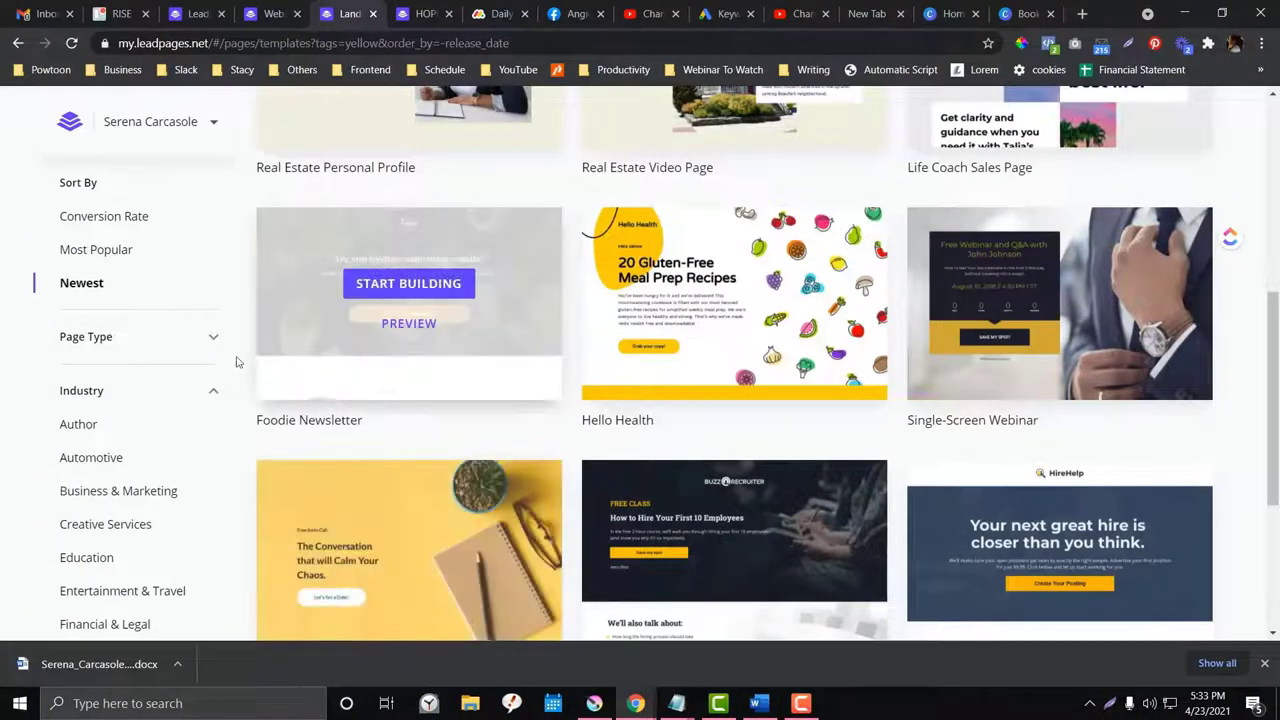
scroll(208, 368, down, 2)
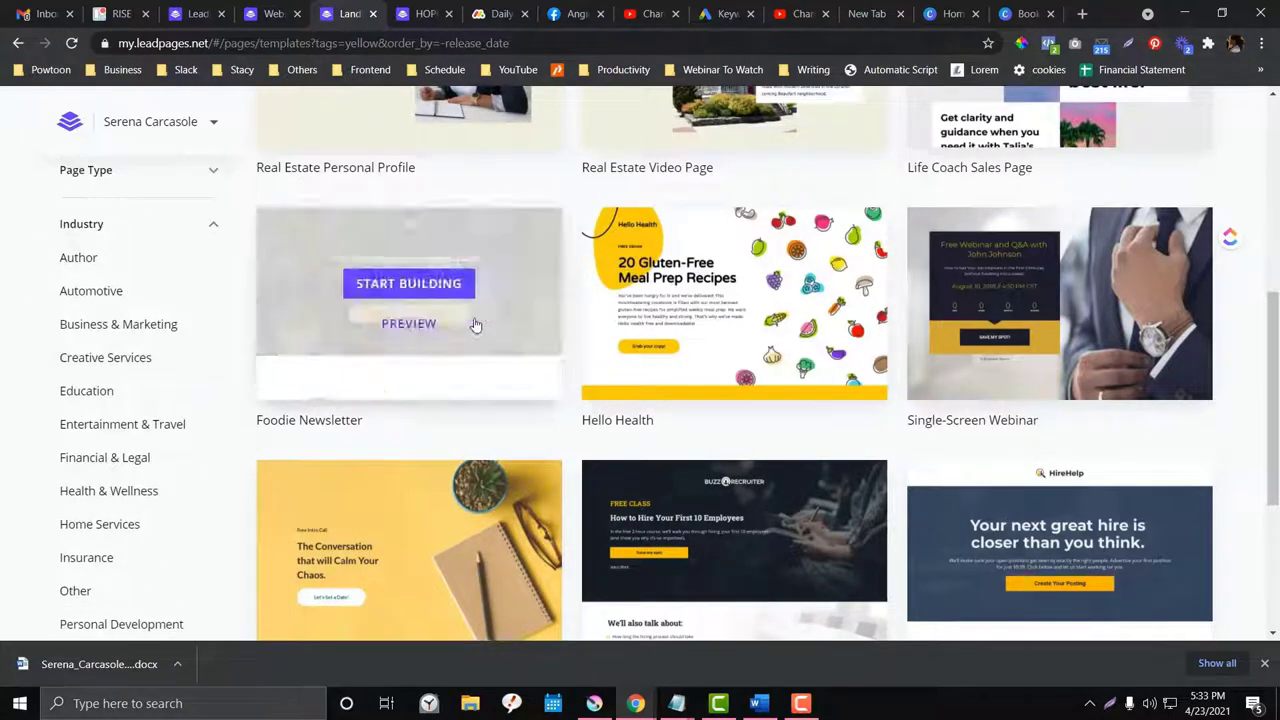
scroll(190, 380, up, 2)
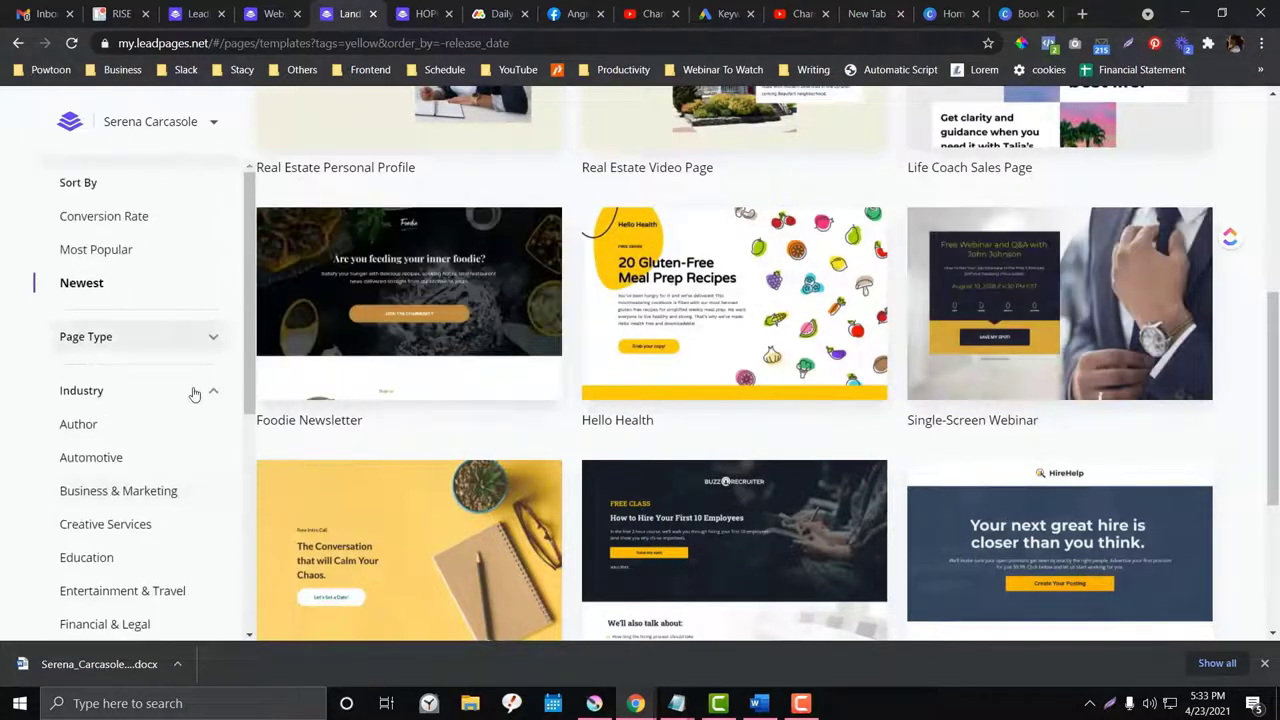
Step: Clear the yellow color filter and look through the full range of newest landing page templates
click(194, 391)
click(456, 178)
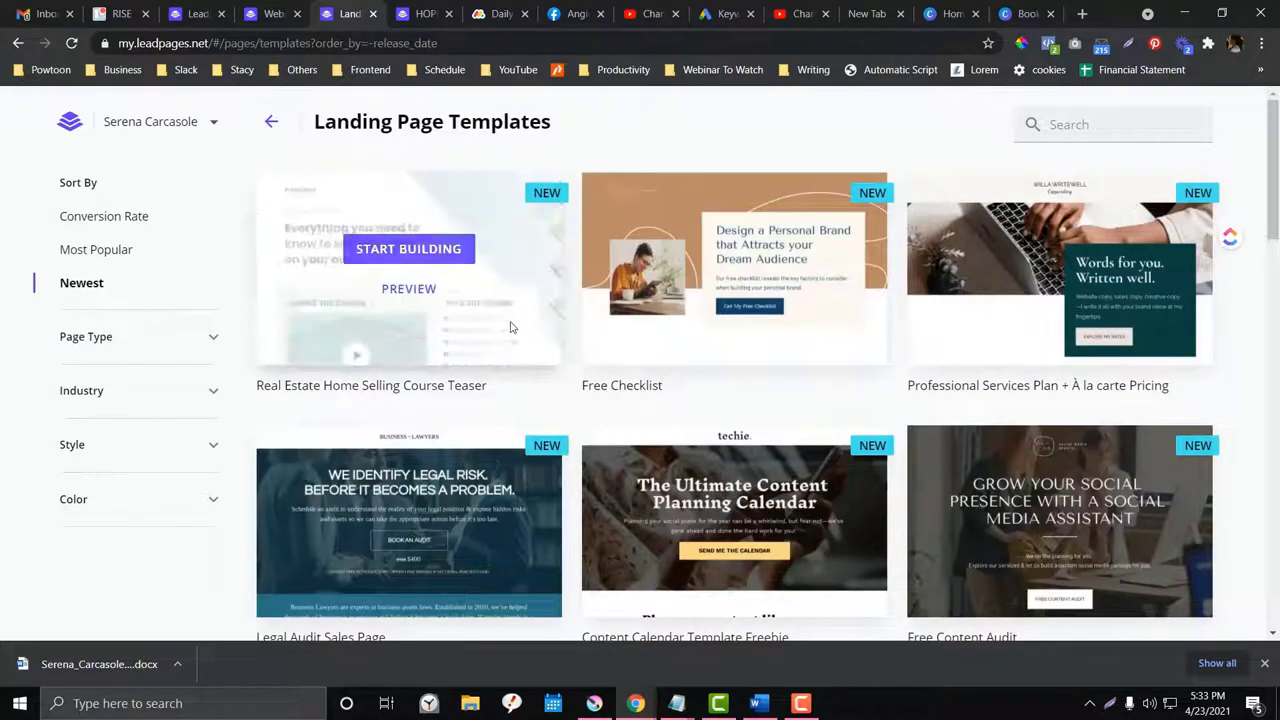
scroll(826, 324, down, 10)
scroll(822, 324, down, 20)
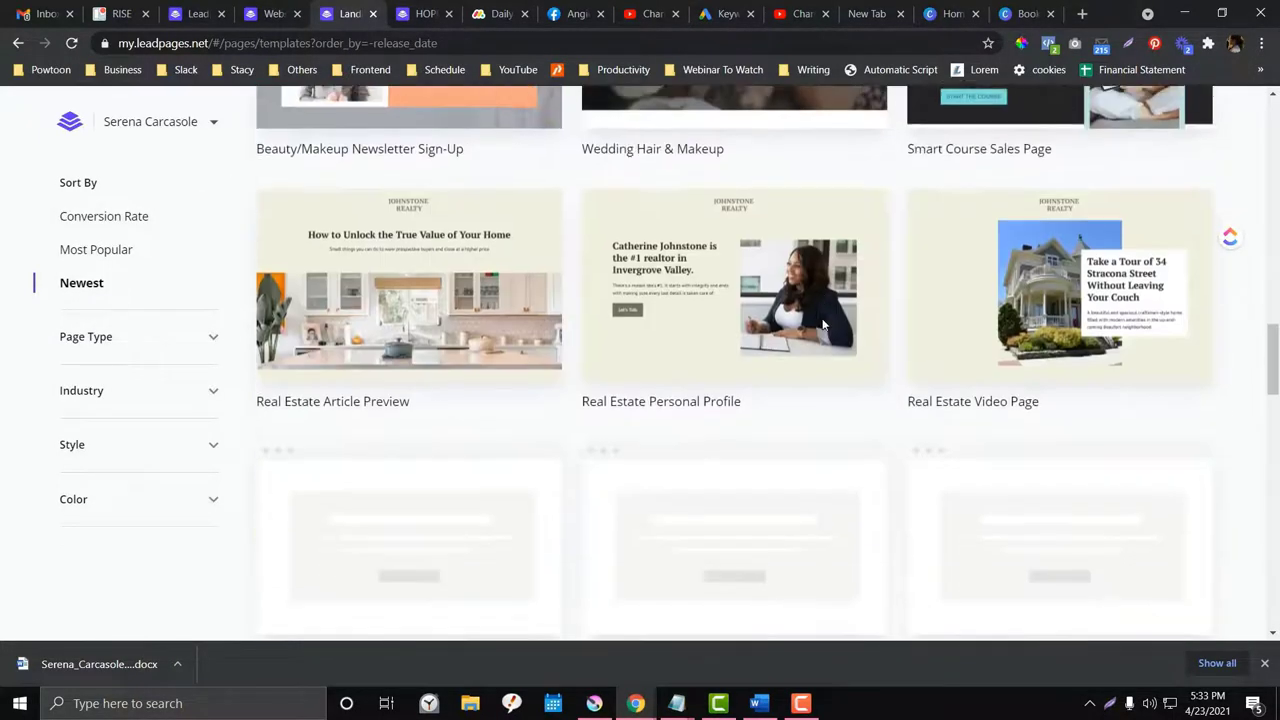
scroll(822, 324, down, 20)
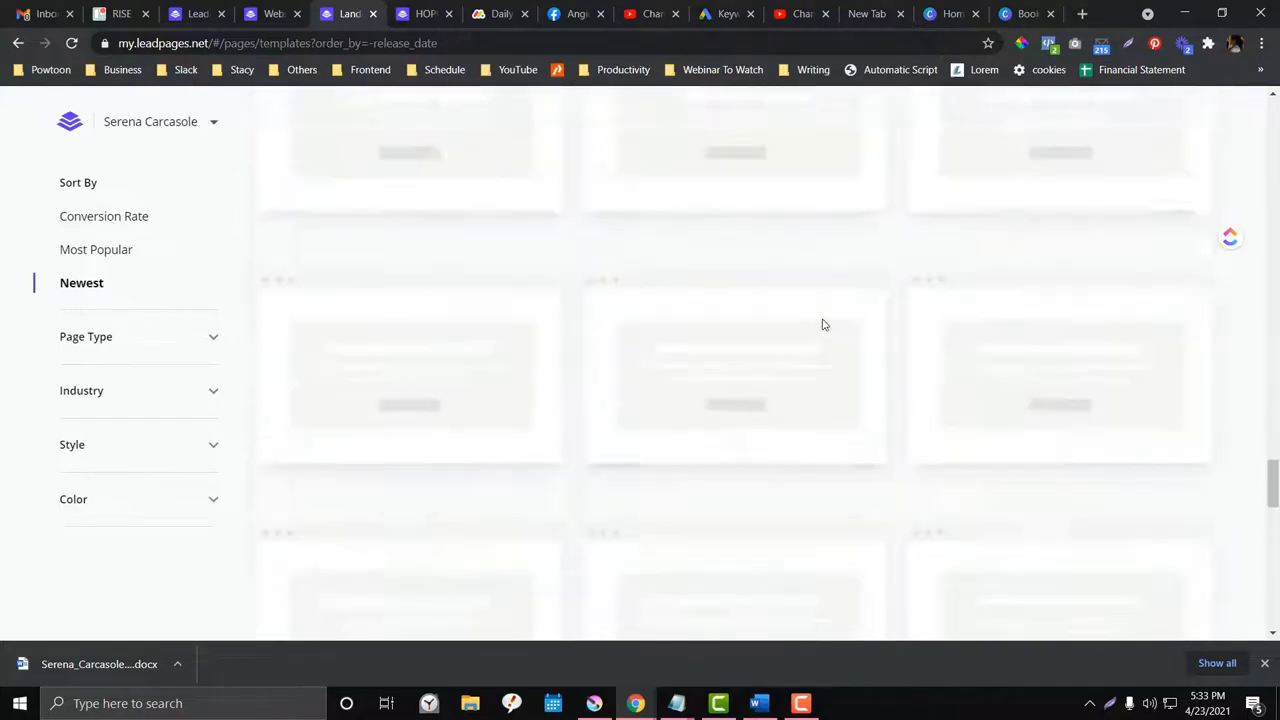
scroll(822, 324, down, 10)
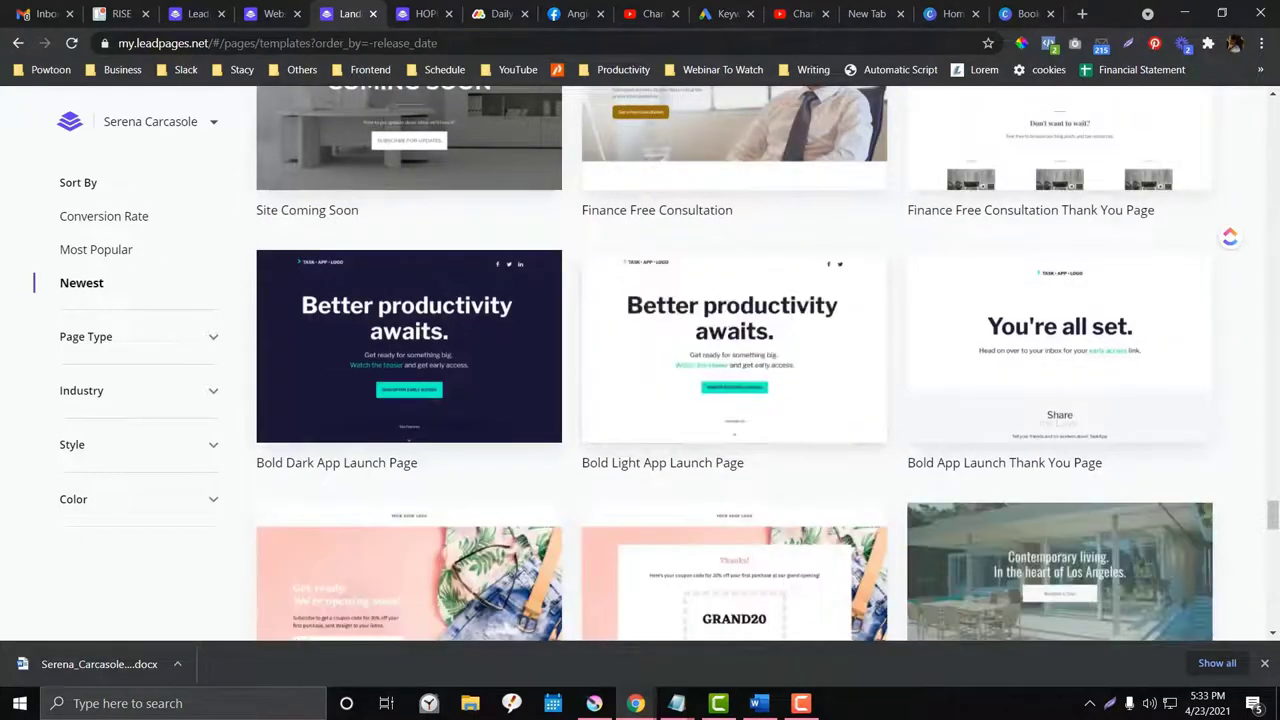
drag(1272, 515, 1273, 210)
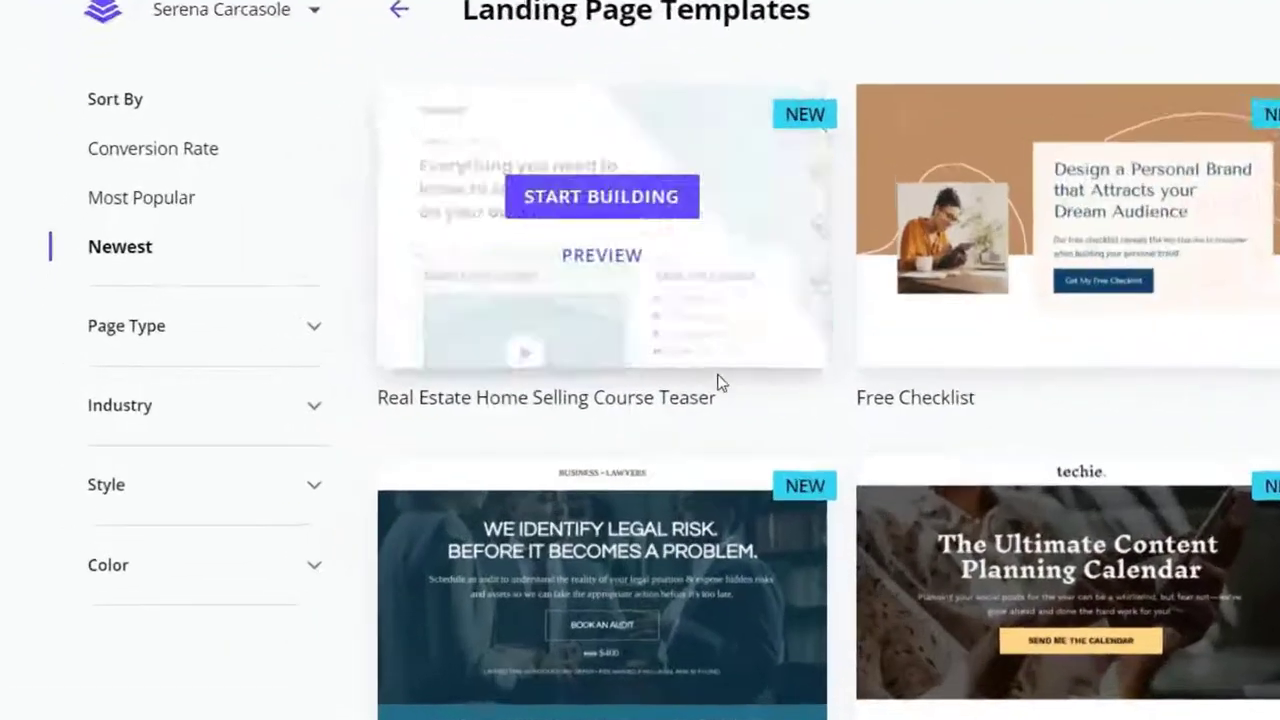
Step: Filter the templates by the Education industry
scroll(484, 372, down, 3)
click(166, 386)
scroll(167, 383, down, 2)
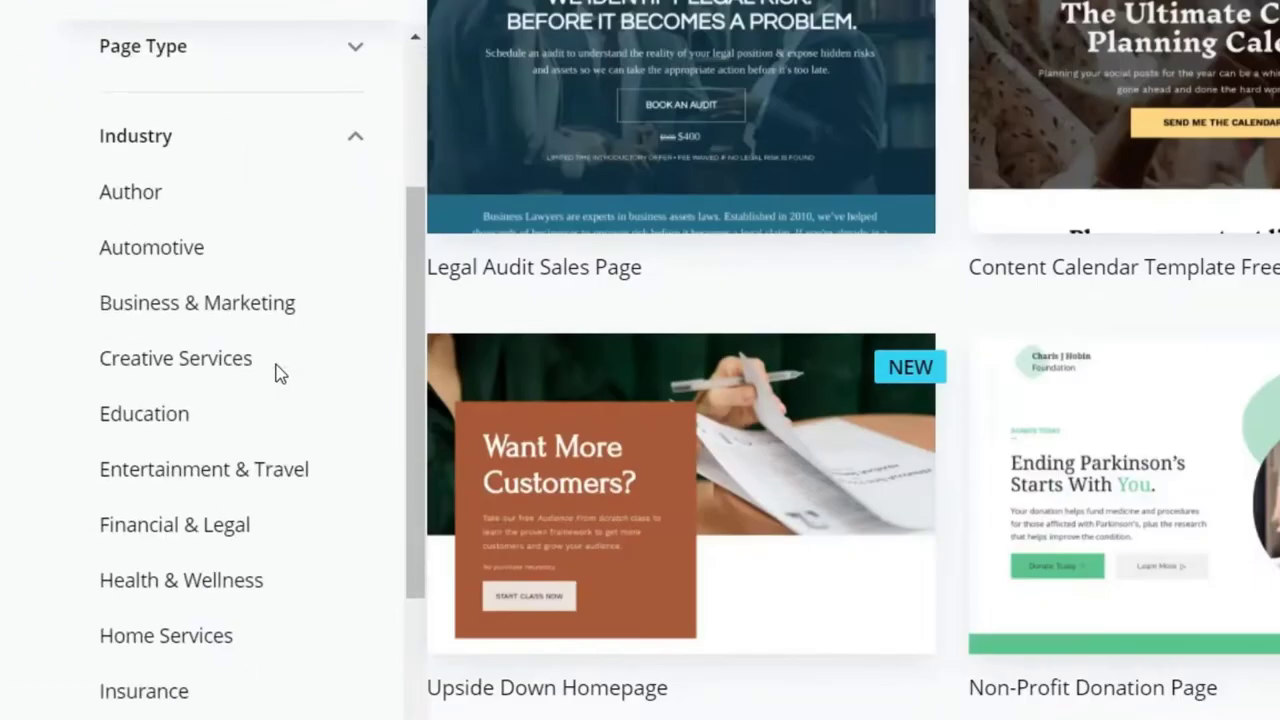
scroll(277, 371, down, 2)
click(283, 274)
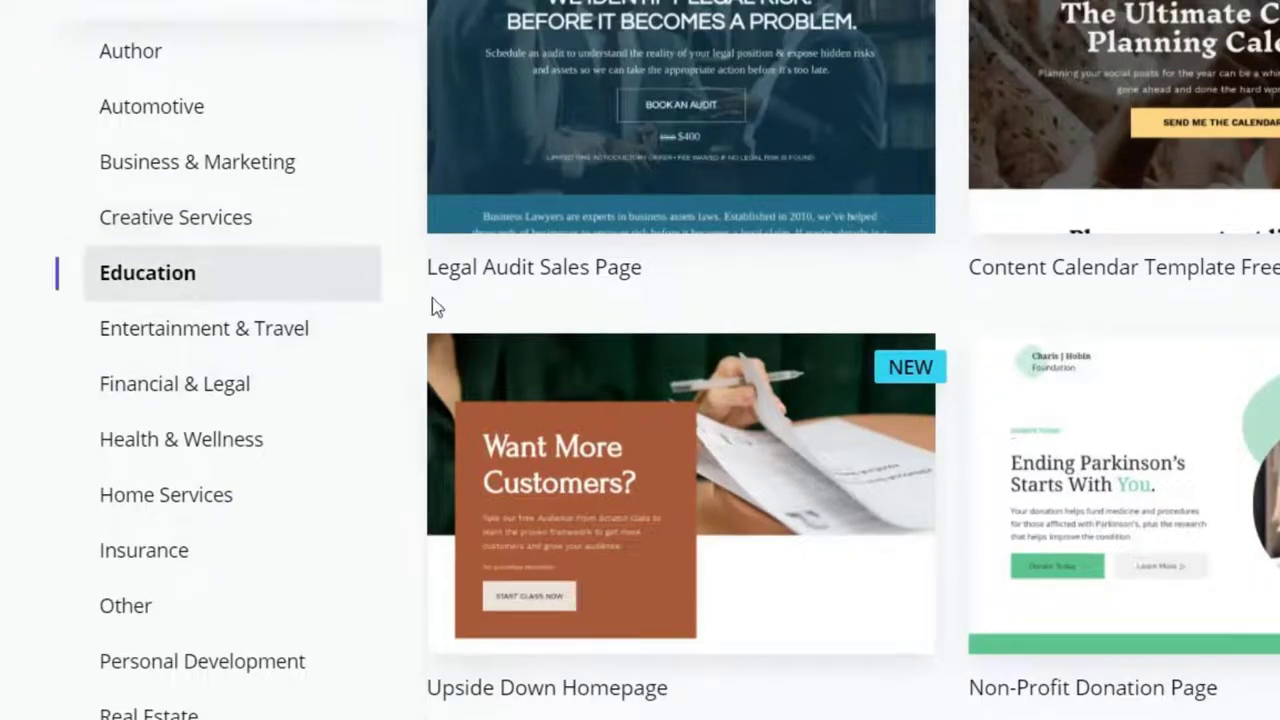
Step: Filter the templates by the Personal Development industry and start building from the Fitness + Wellness Coach Bio template
scroll(251, 400, down, 5)
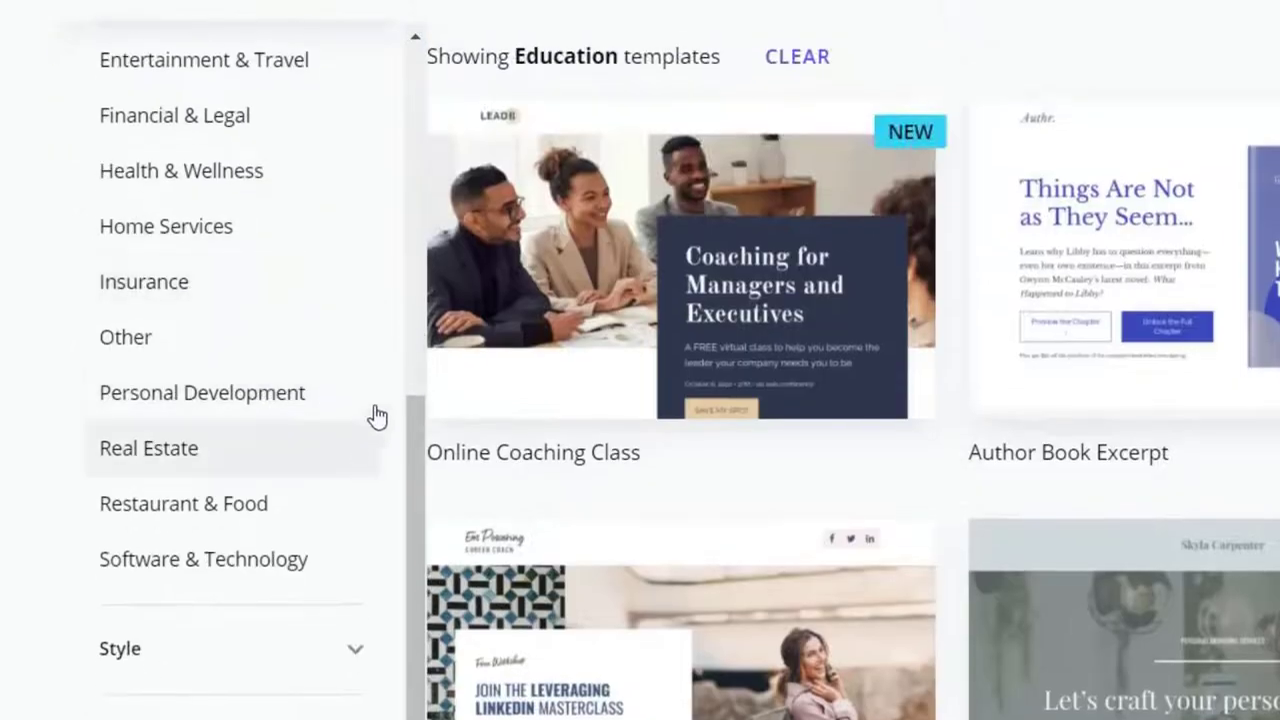
click(300, 398)
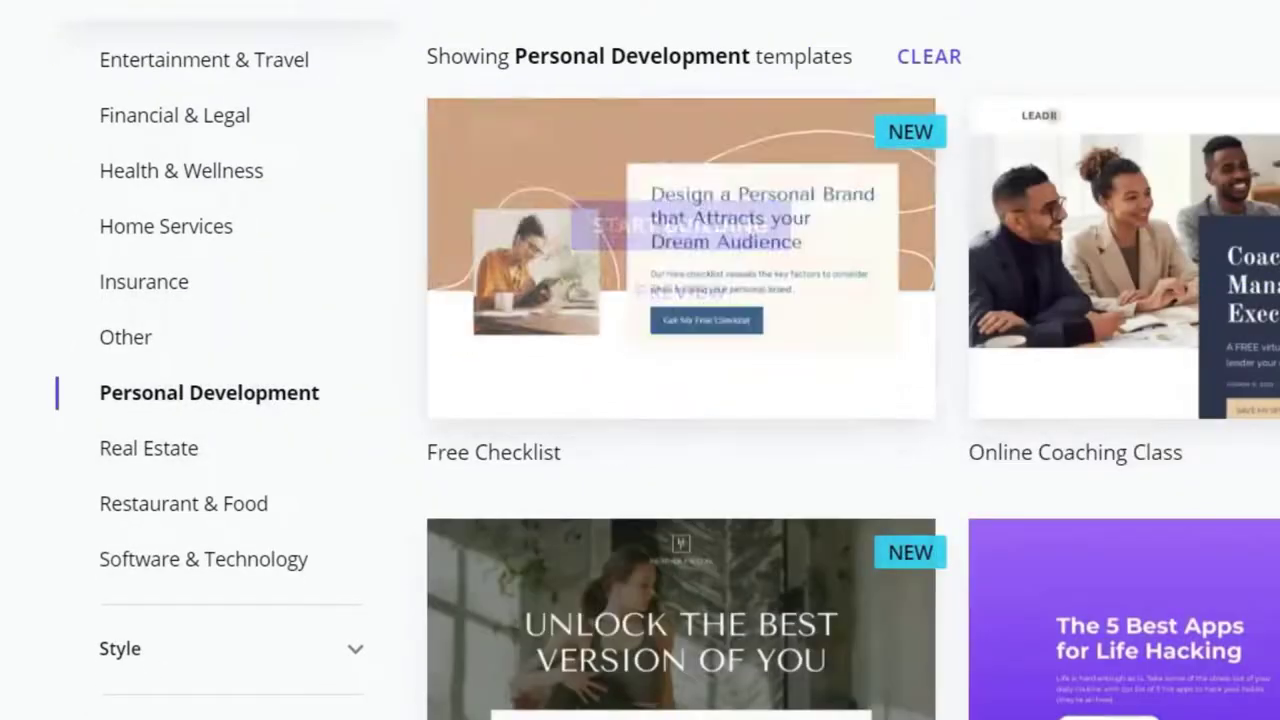
scroll(880, 444, down, 3)
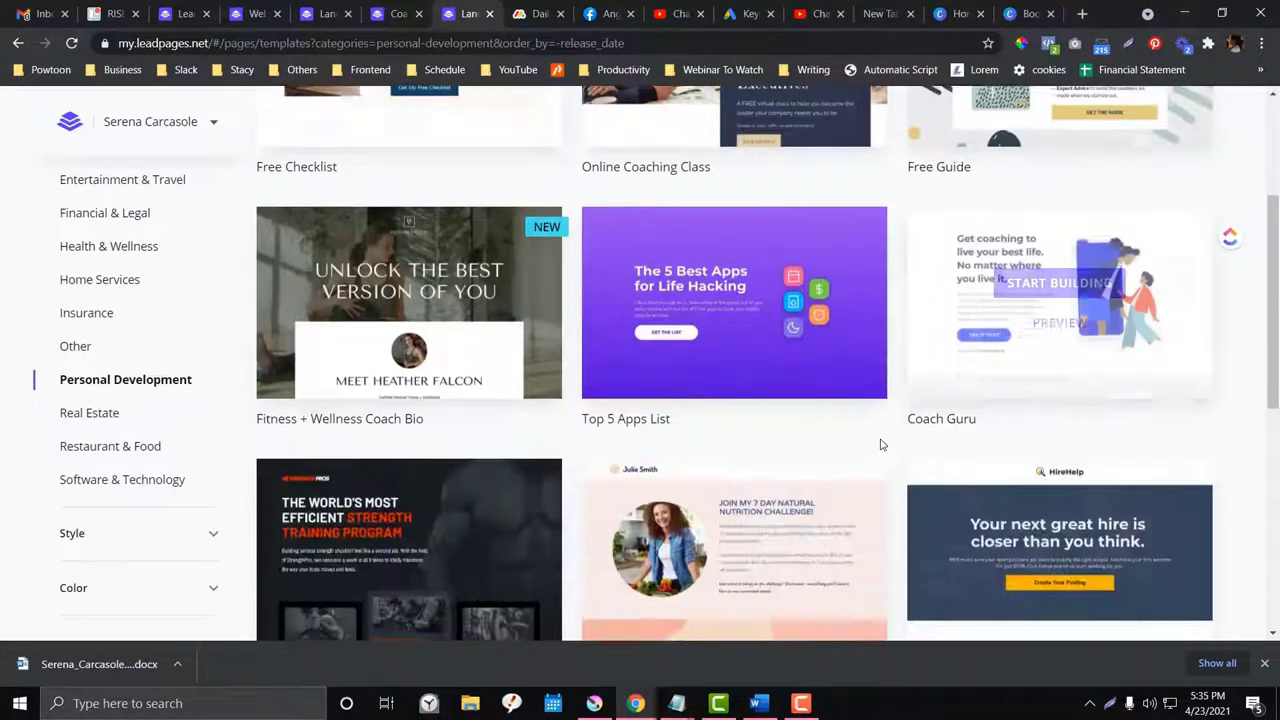
scroll(714, 398, down, 2)
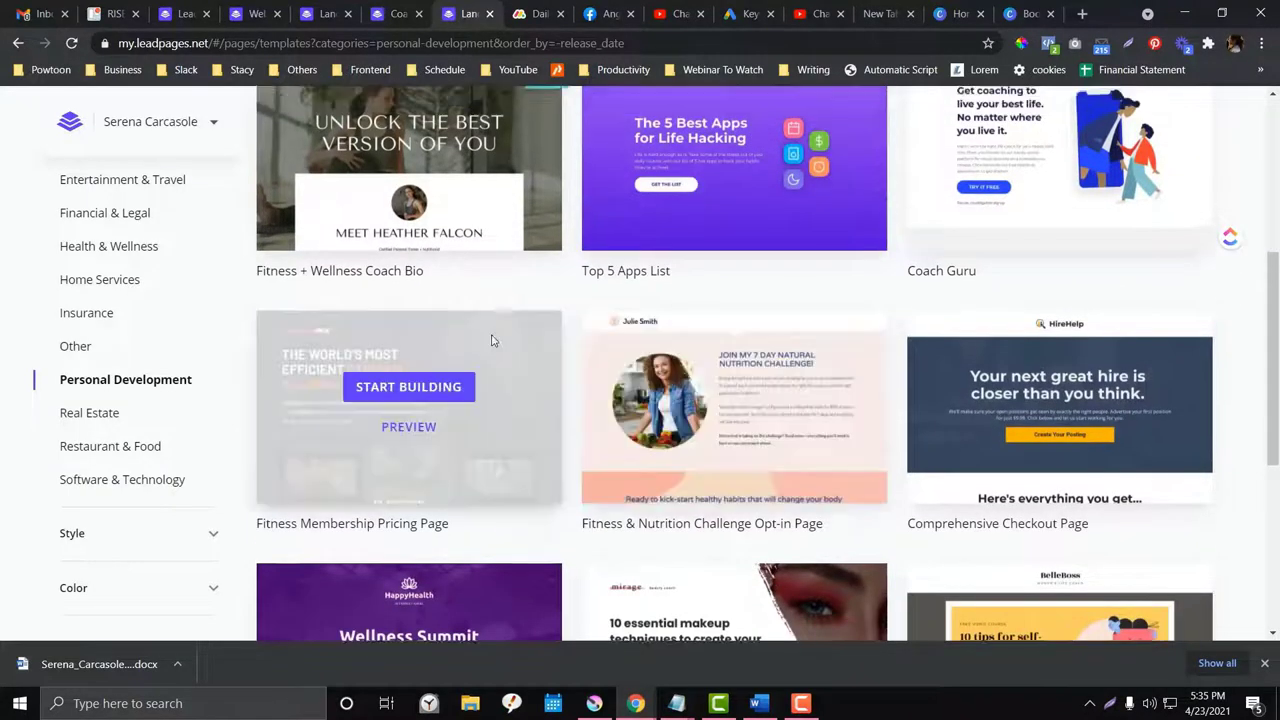
scroll(398, 330, up, 2)
click(412, 303)
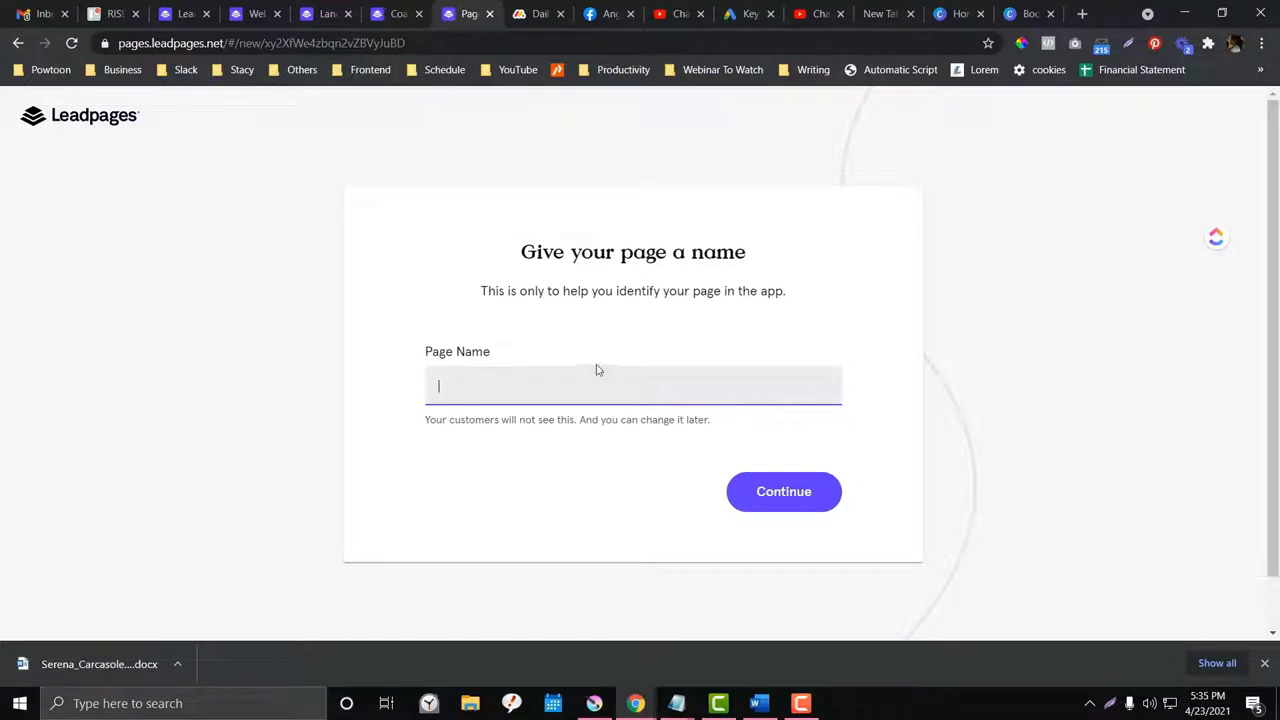
Step: Check the Word draft, name the new page "RISE Inner Circle Strategy Session Page", and continue to the editor
click(759, 703)
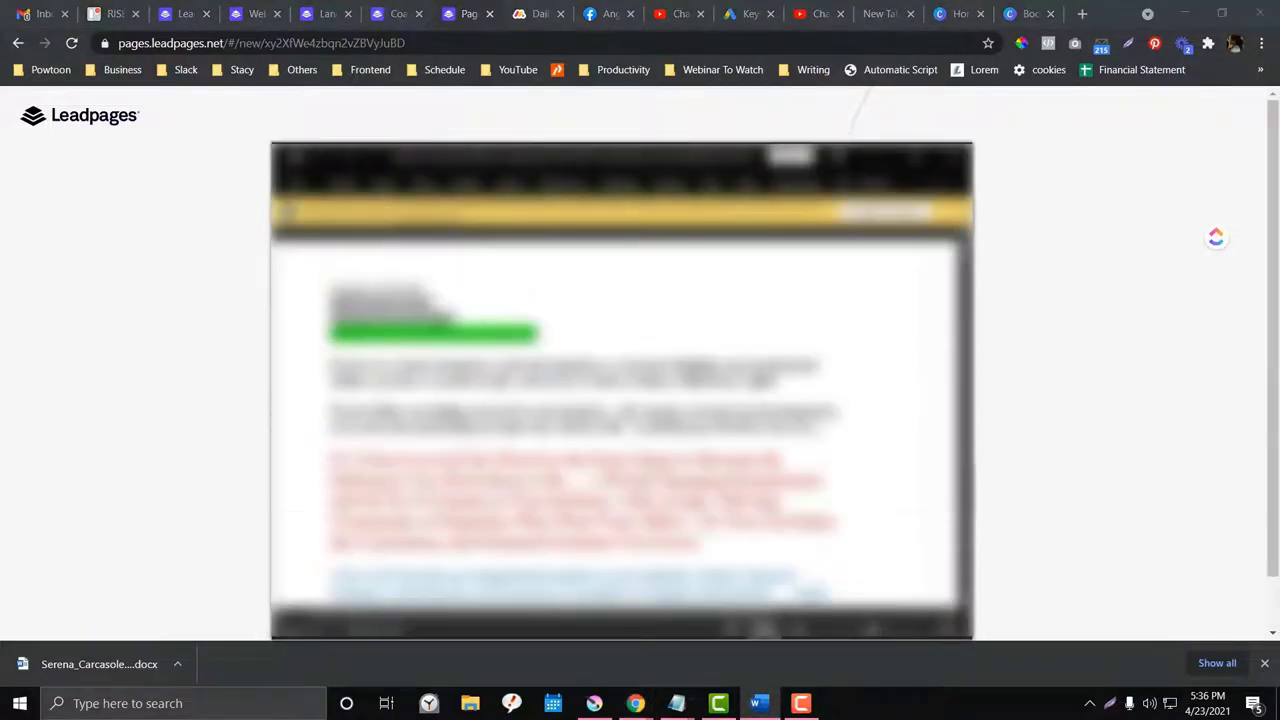
click(878, 158)
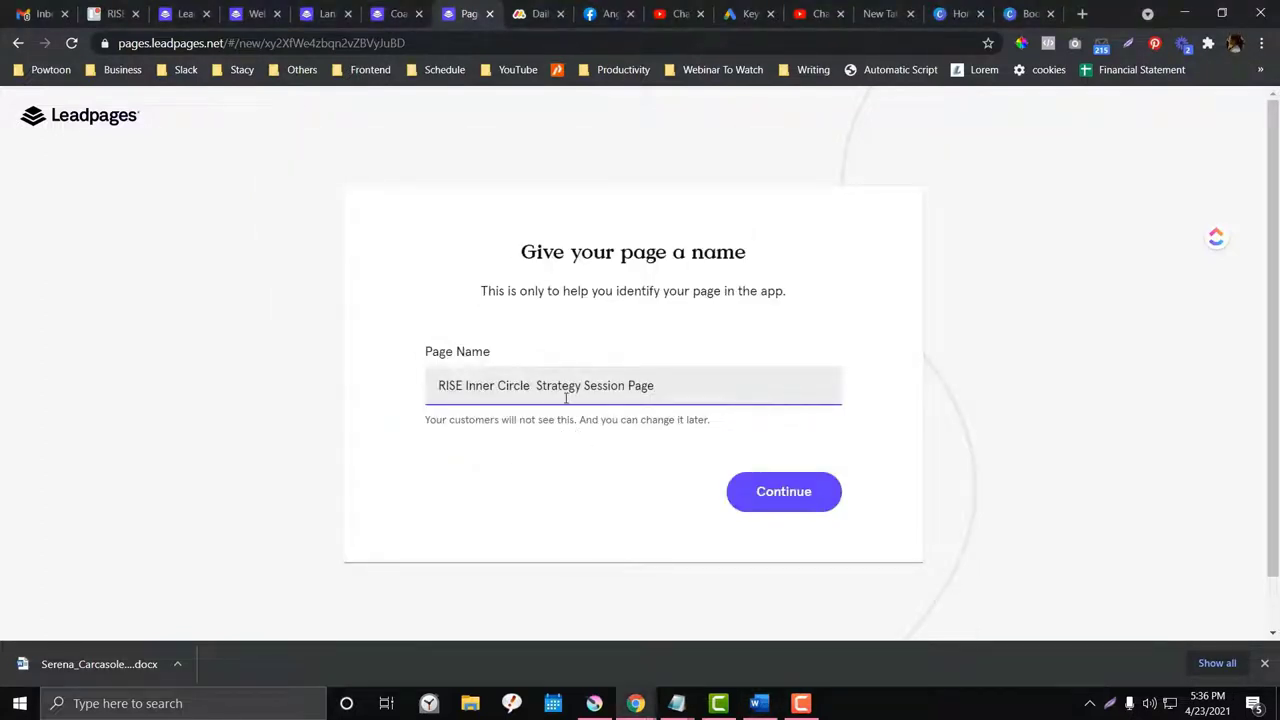
click(770, 492)
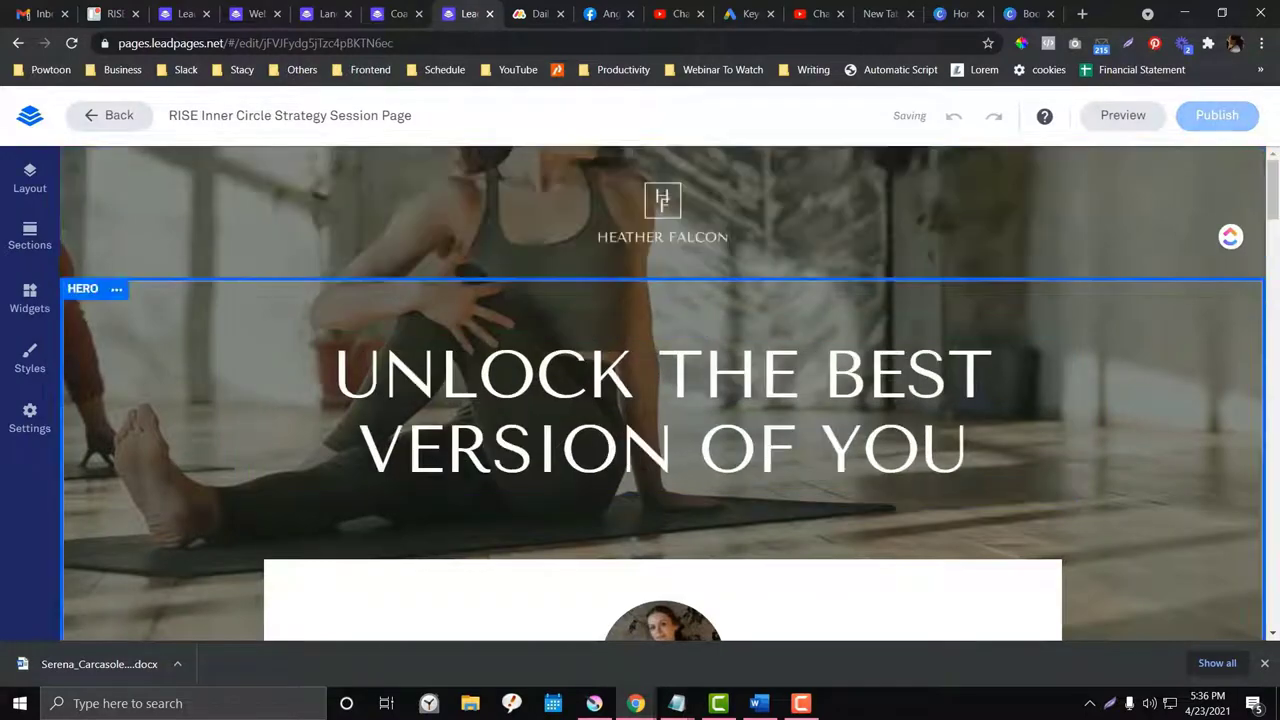
Step: Look through the new page's template content from the hero down to the closing call to action
scroll(573, 390, down, 5)
scroll(573, 390, up, 5)
scroll(757, 413, down, 8)
scroll(757, 413, down, 10)
scroll(576, 434, down, 10)
scroll(576, 434, up, 5)
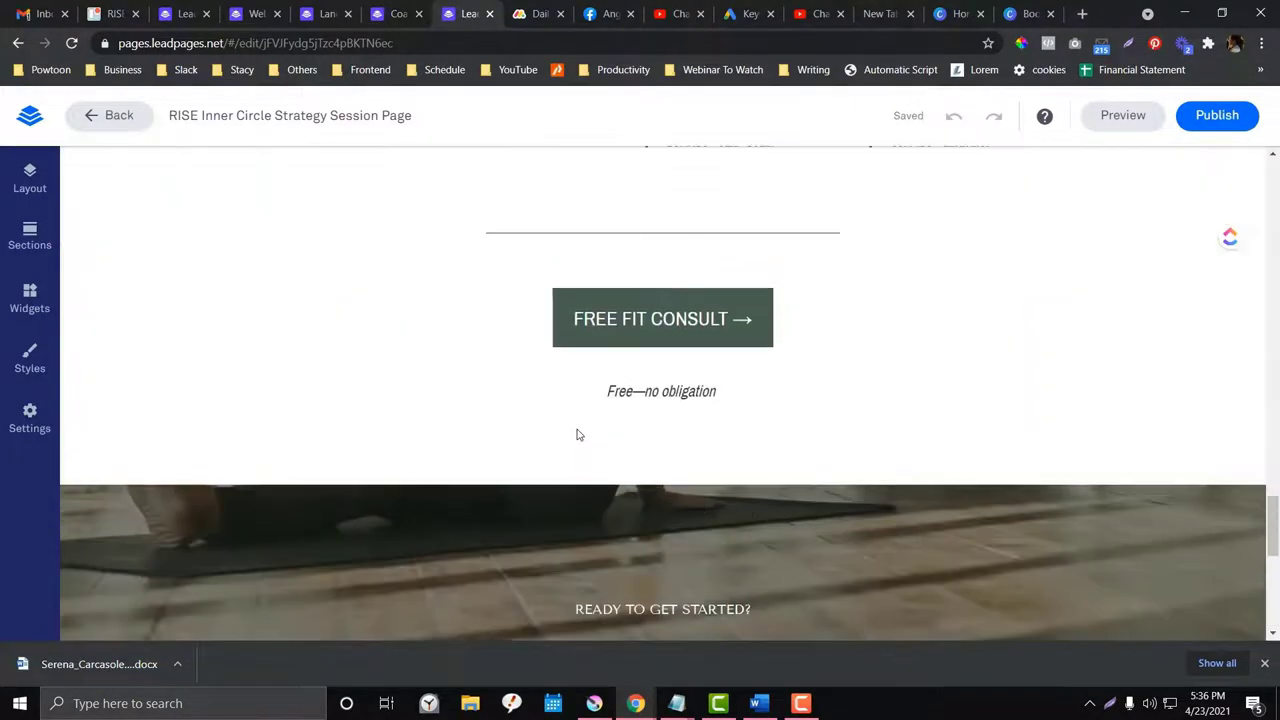
scroll(576, 430, up, 8)
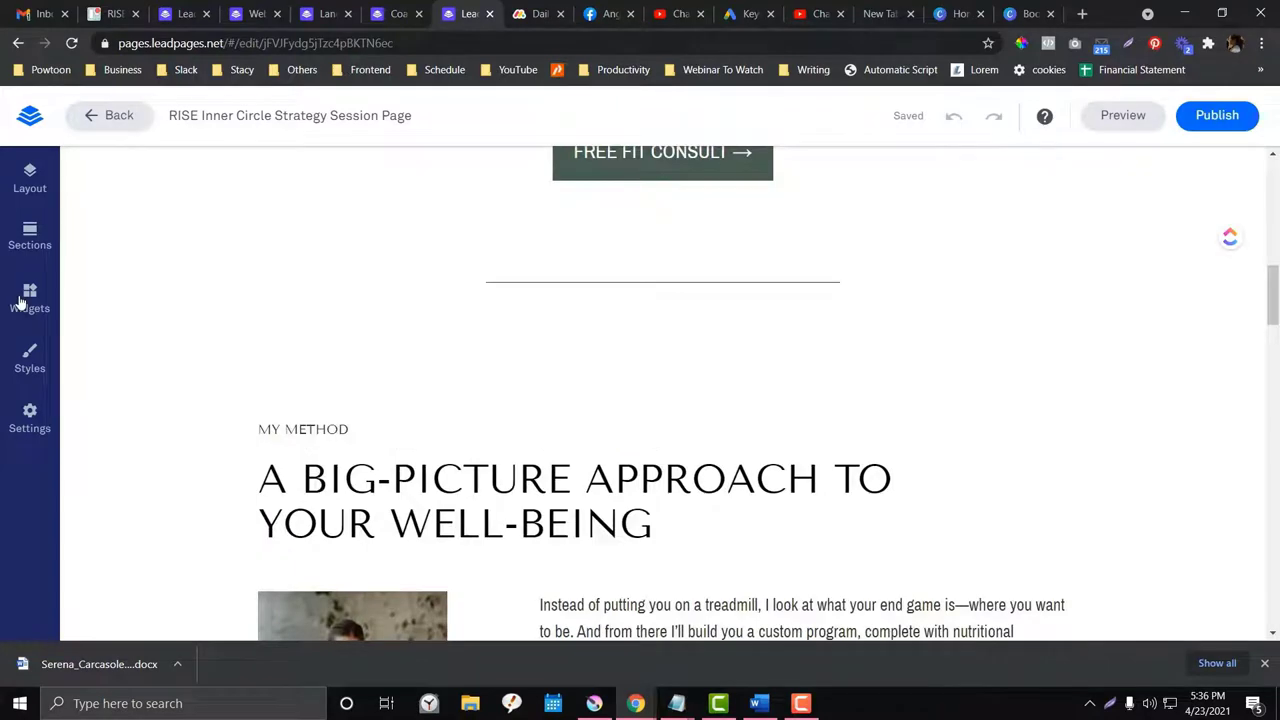
Step: Review the available widgets, the ready-made About sections, and the list of sections in the page layout
click(20, 302)
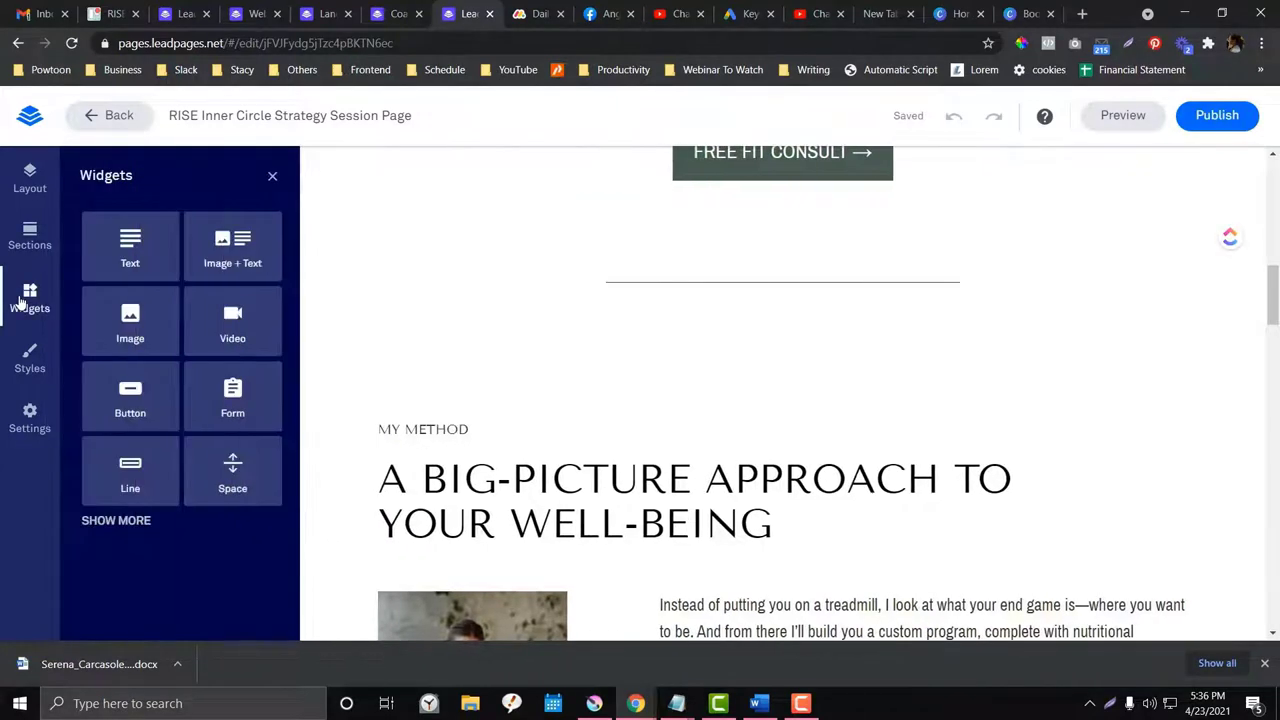
click(20, 302)
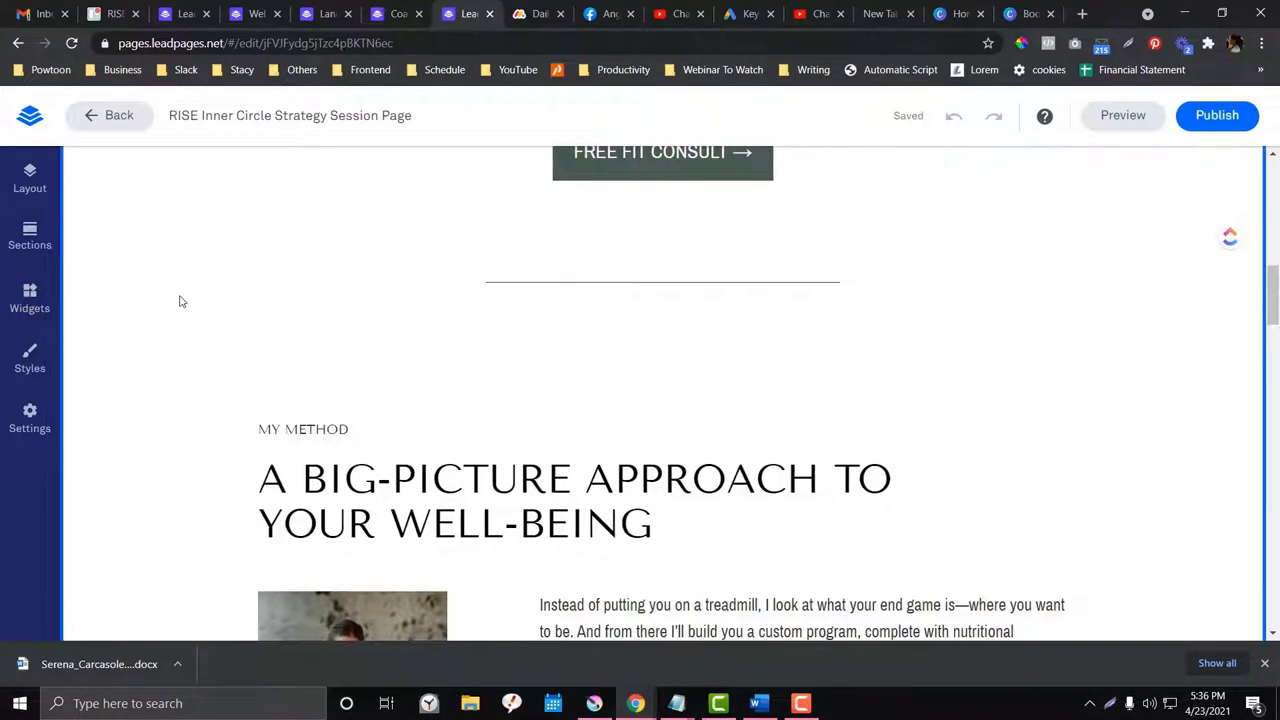
scroll(179, 296, up, 10)
scroll(179, 294, up, 1)
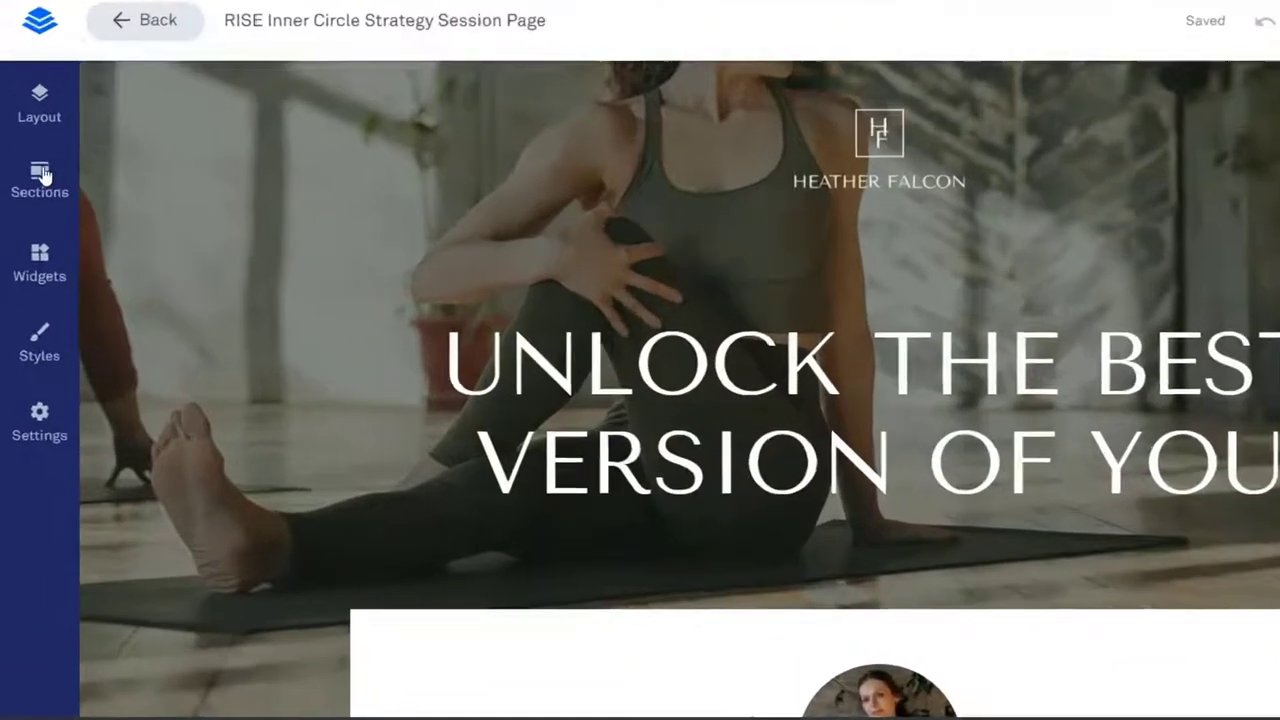
click(30, 235)
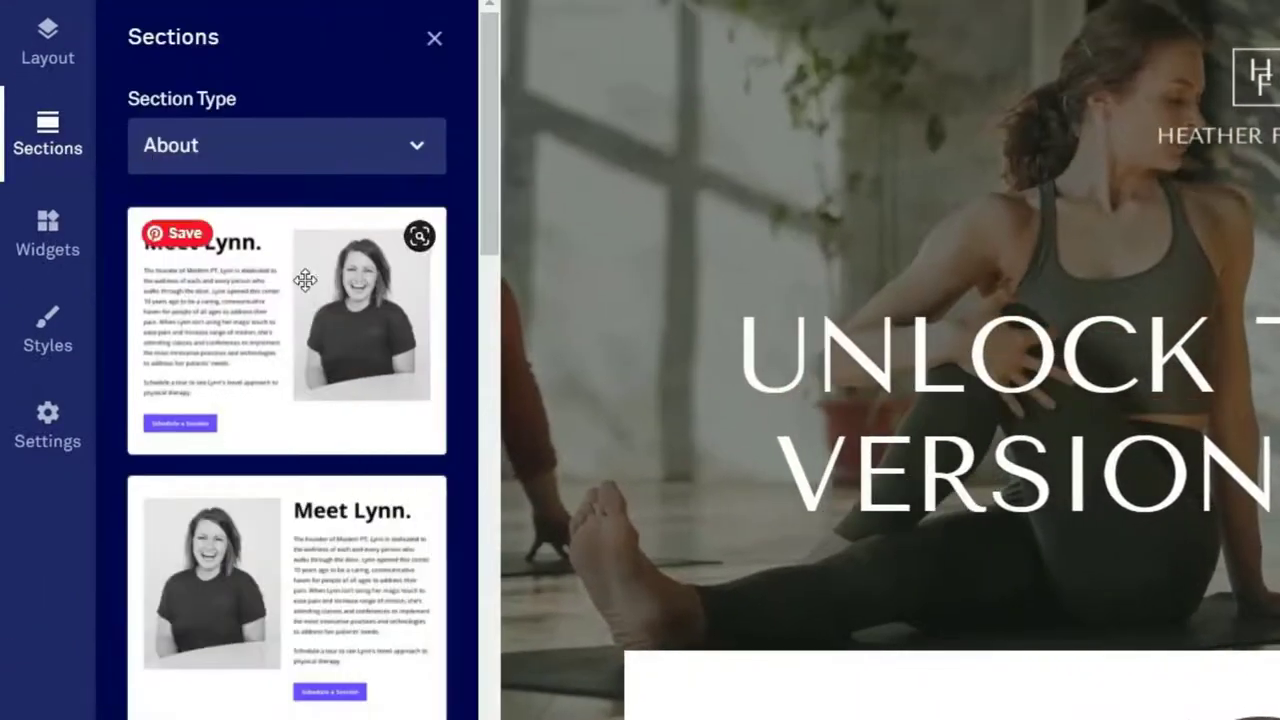
scroll(306, 288, down, 6)
scroll(306, 288, up, 5)
click(76, 76)
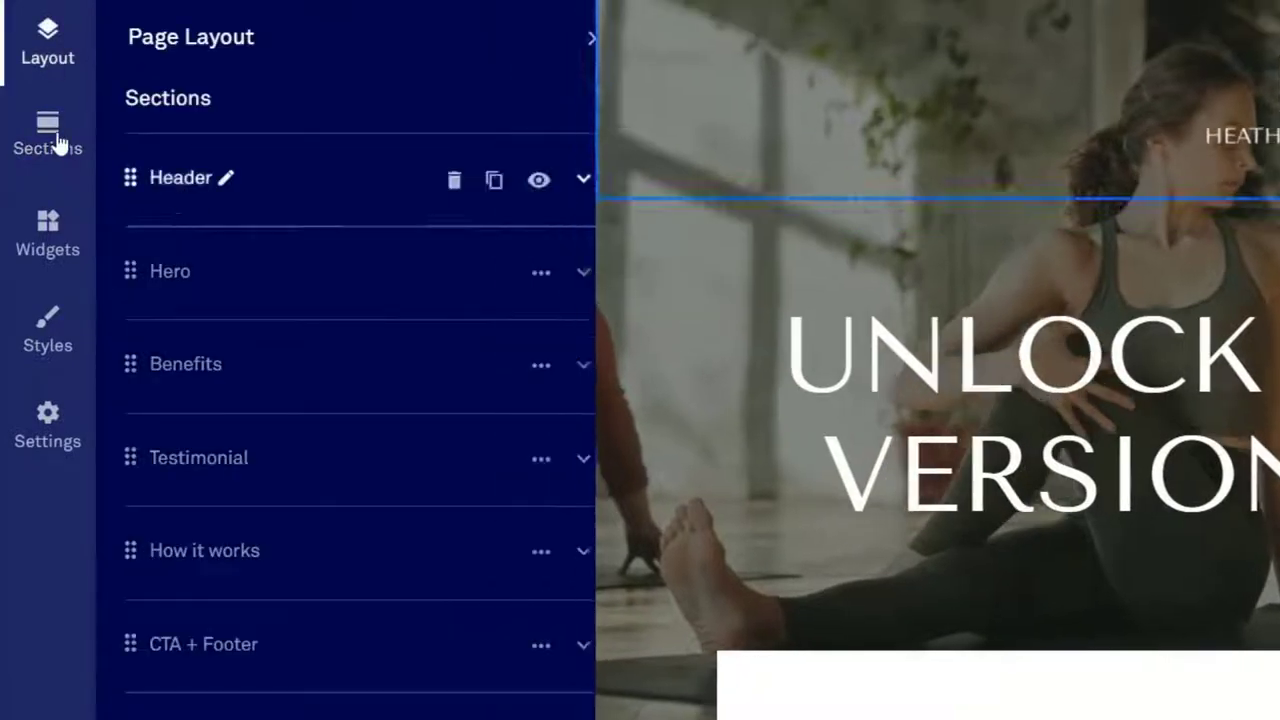
click(58, 85)
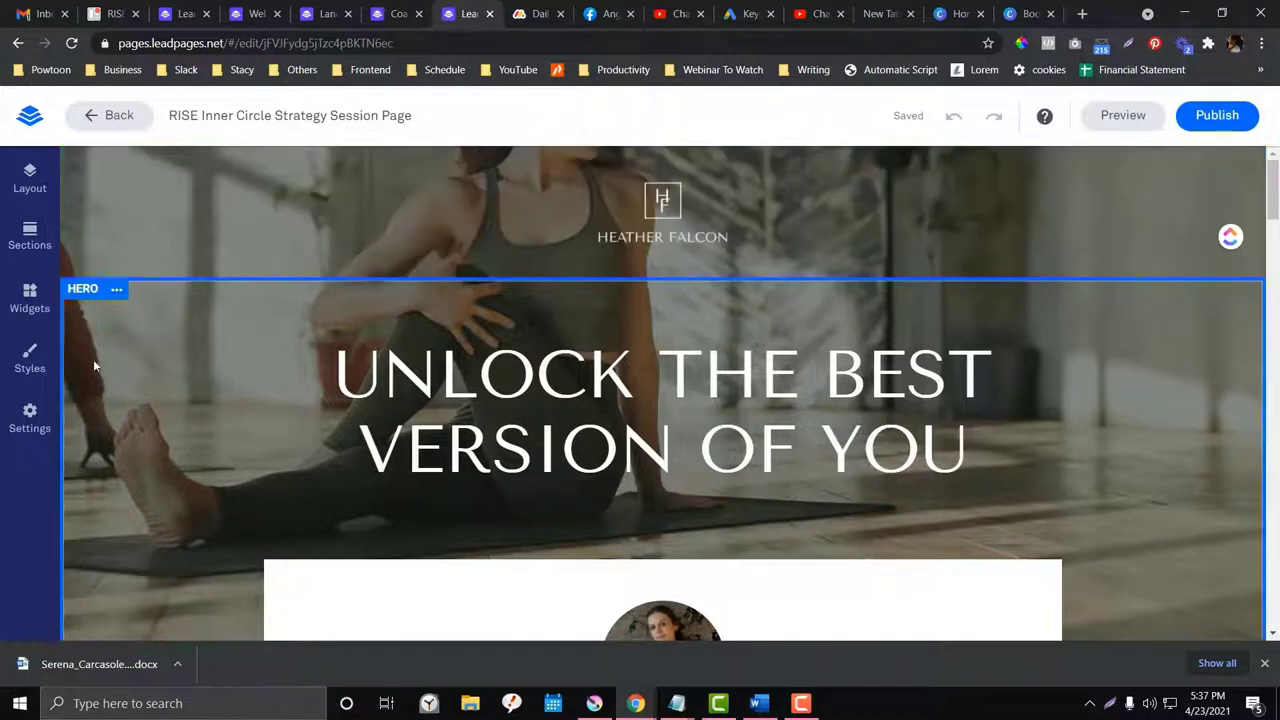
Step: Set the page background's image color overlay to a gray from the recent colors
click(31, 357)
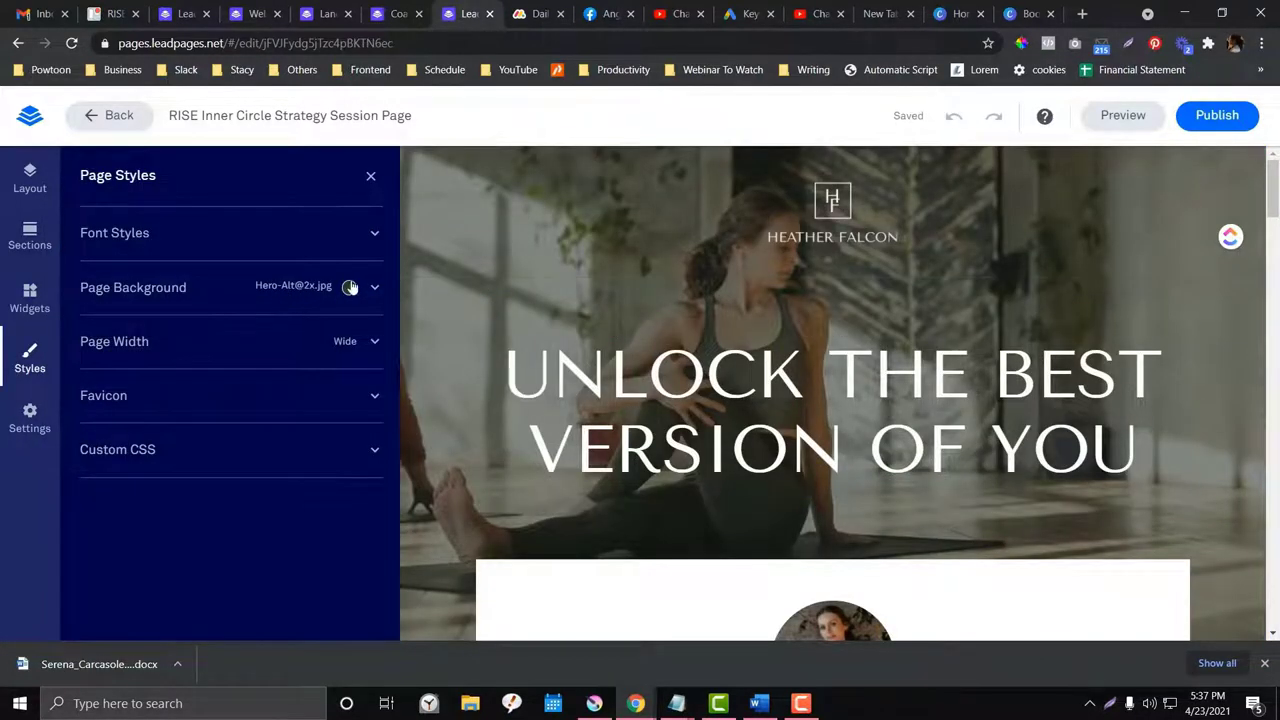
click(350, 289)
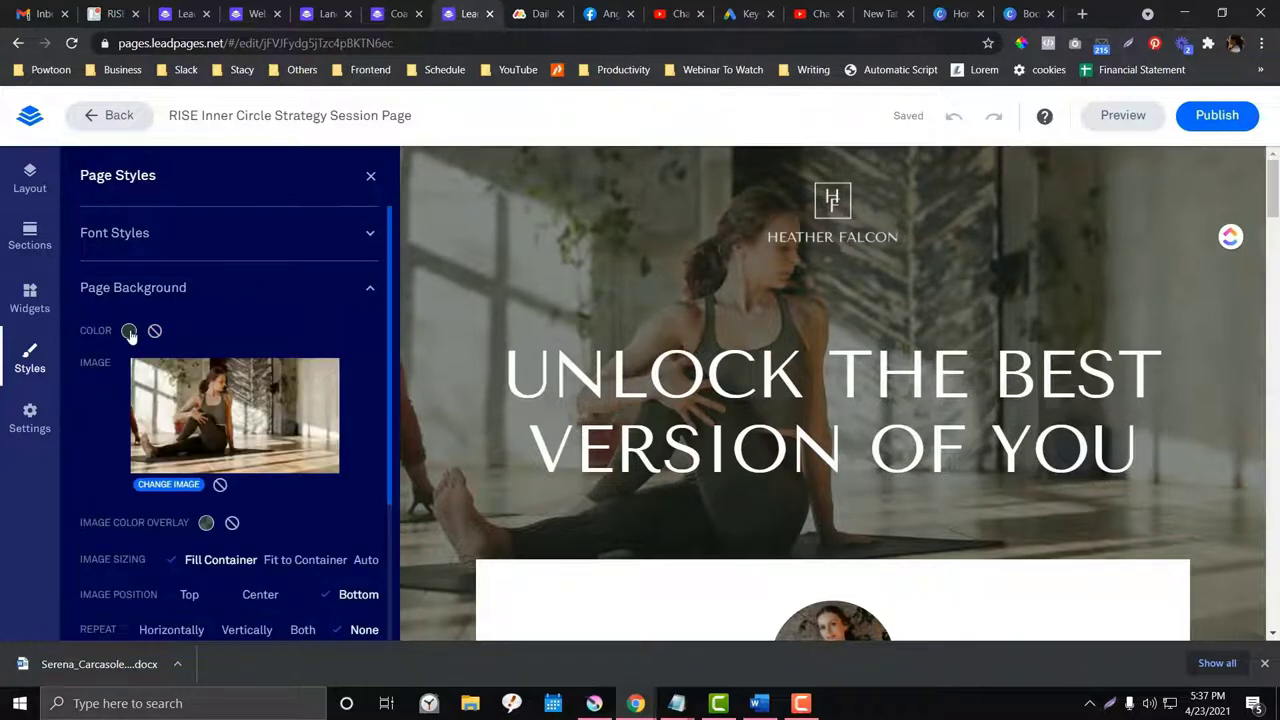
click(129, 334)
scroll(208, 317, down, 3)
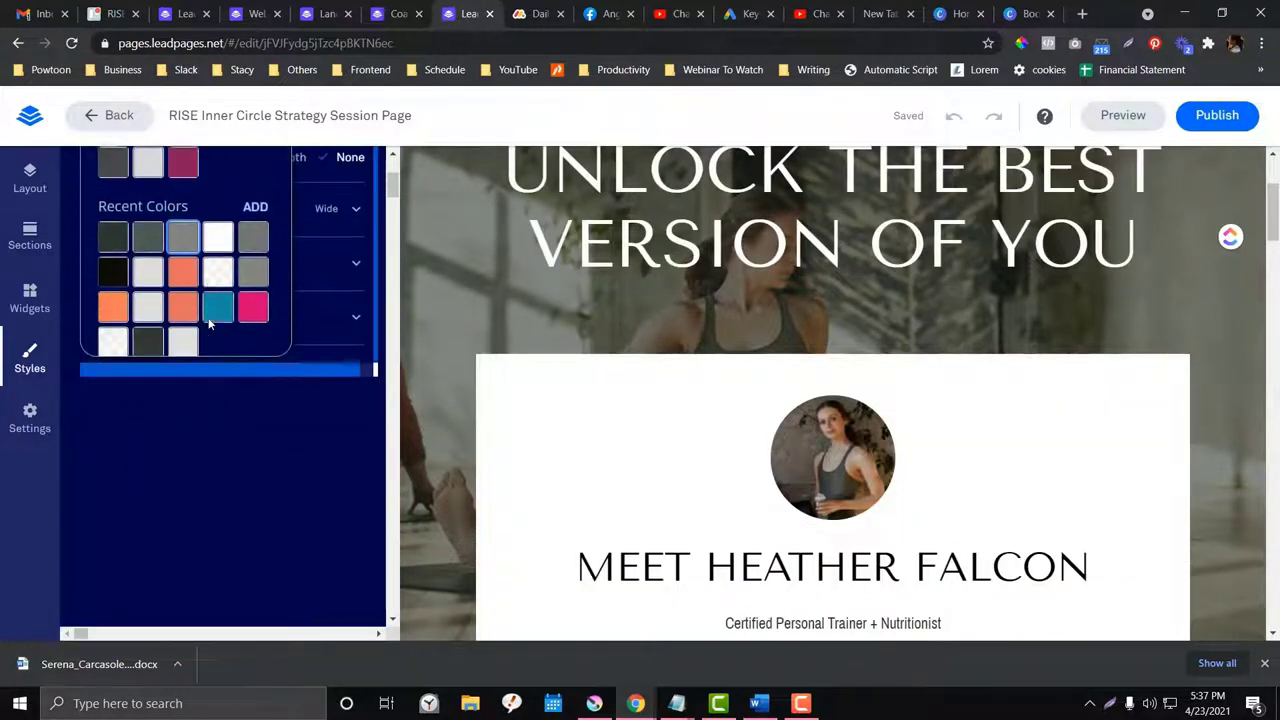
click(253, 238)
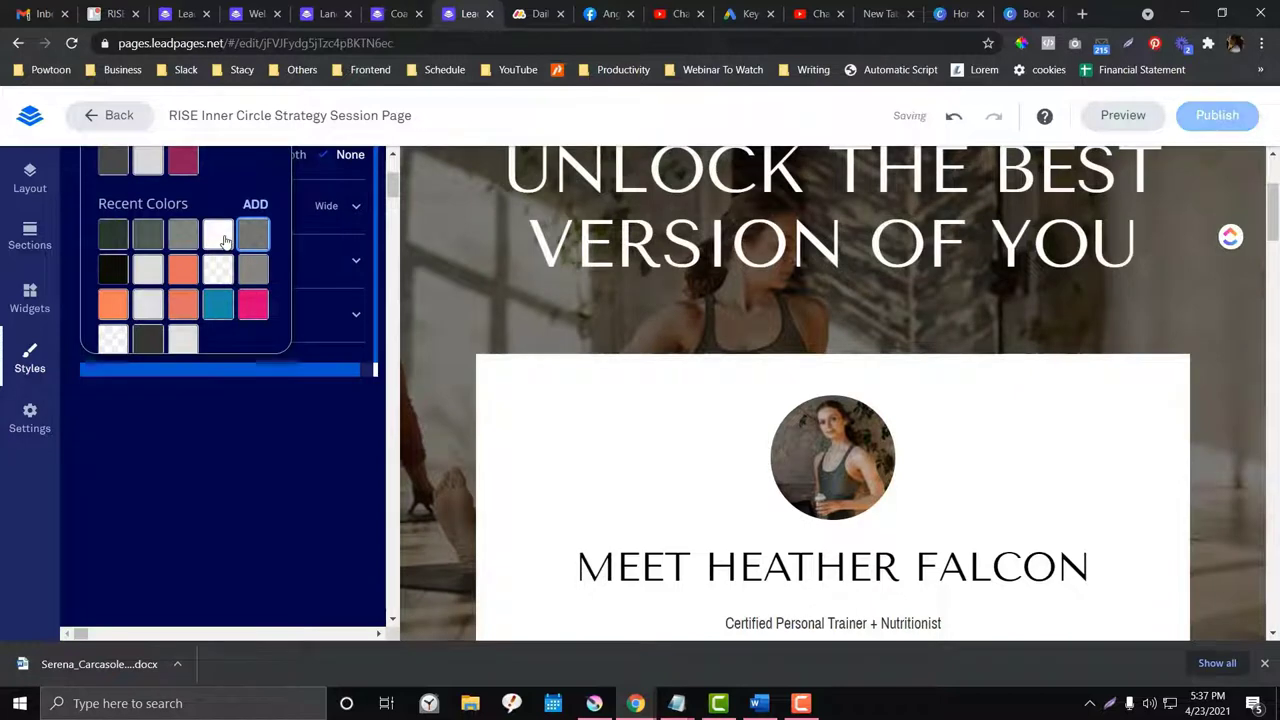
Step: Set the background image overlay to custom magenta C51794 at 52 opacity and close the color picker
scroll(258, 248, down, 1)
scroll(251, 230, up, 4)
scroll(224, 267, up, 2)
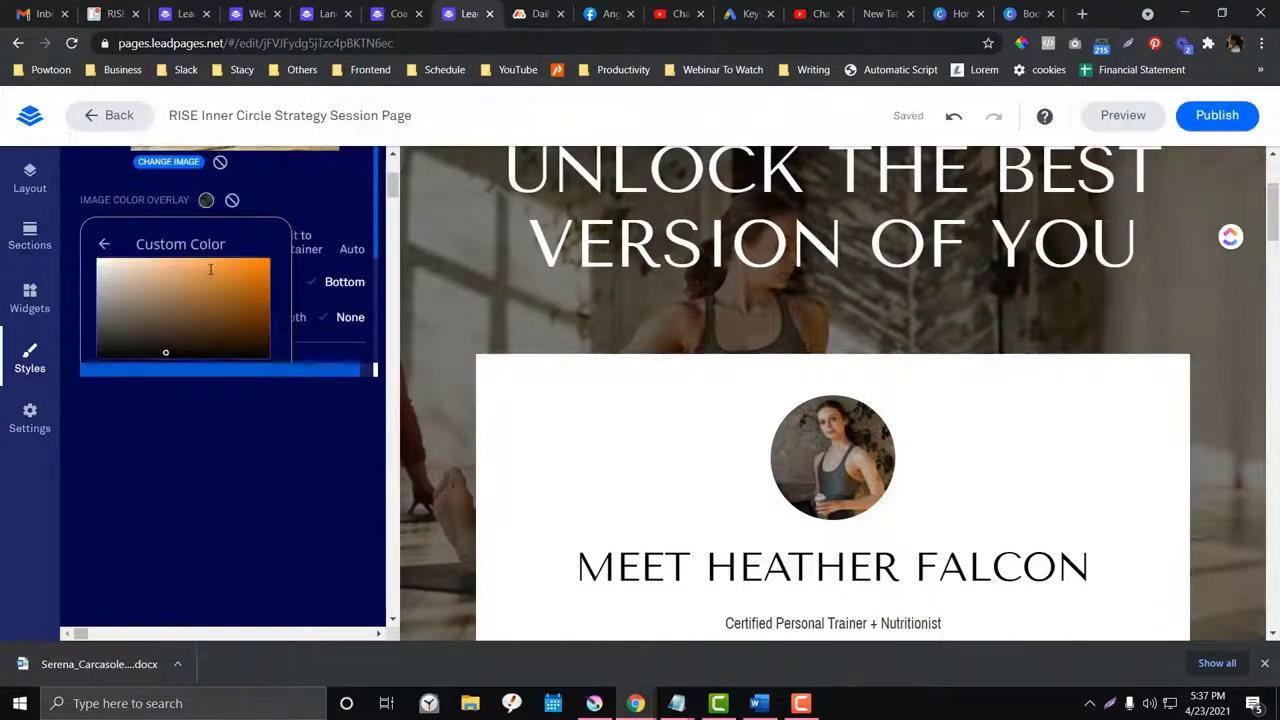
scroll(221, 267, down, 2)
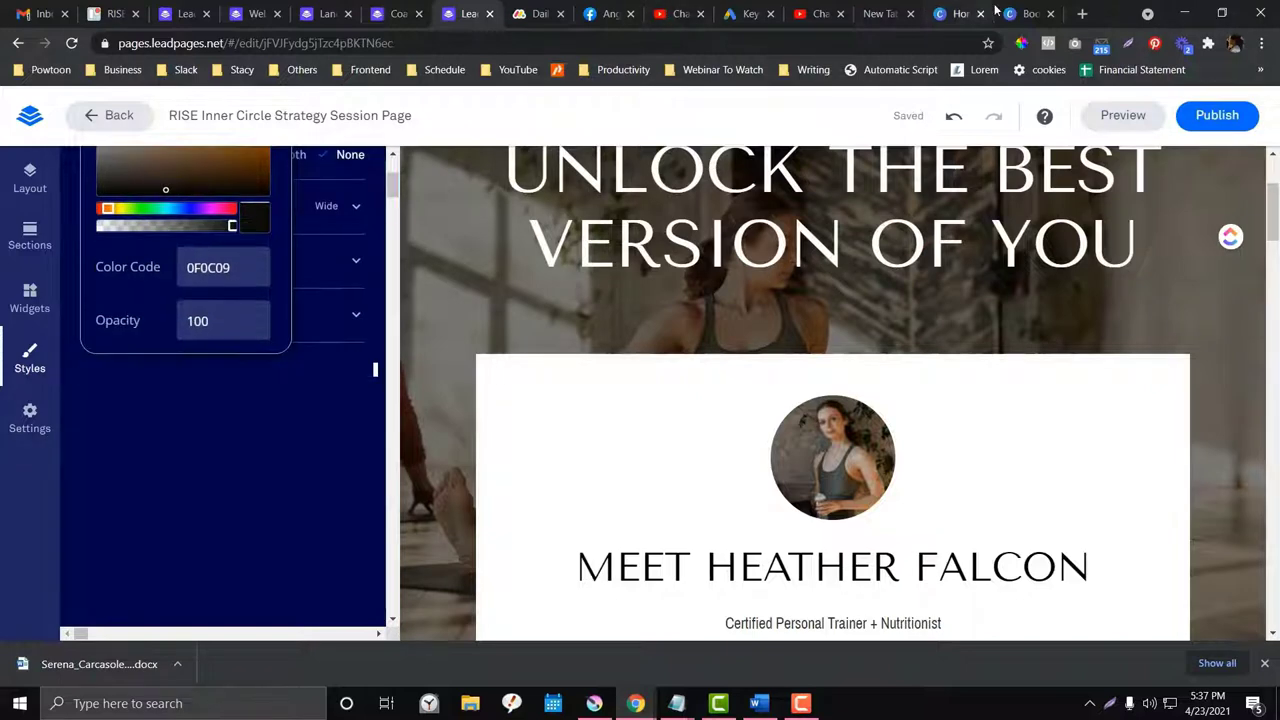
scroll(302, 261, up, 3)
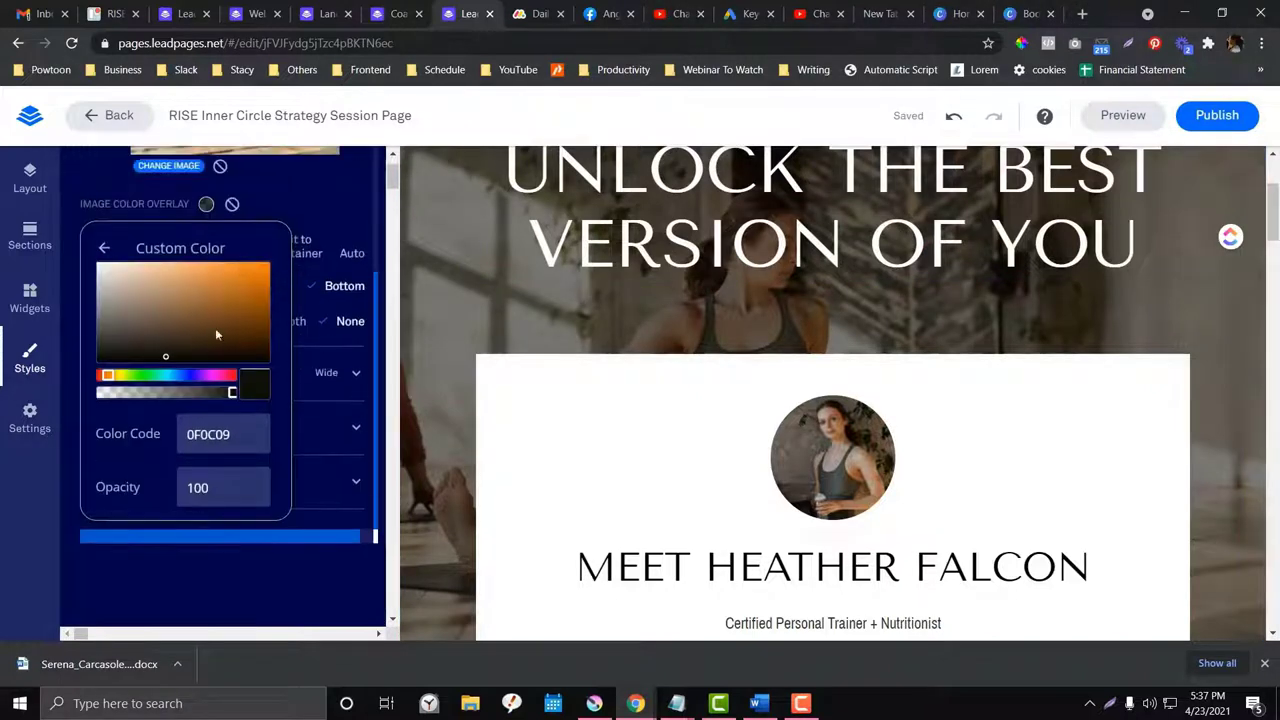
click(220, 376)
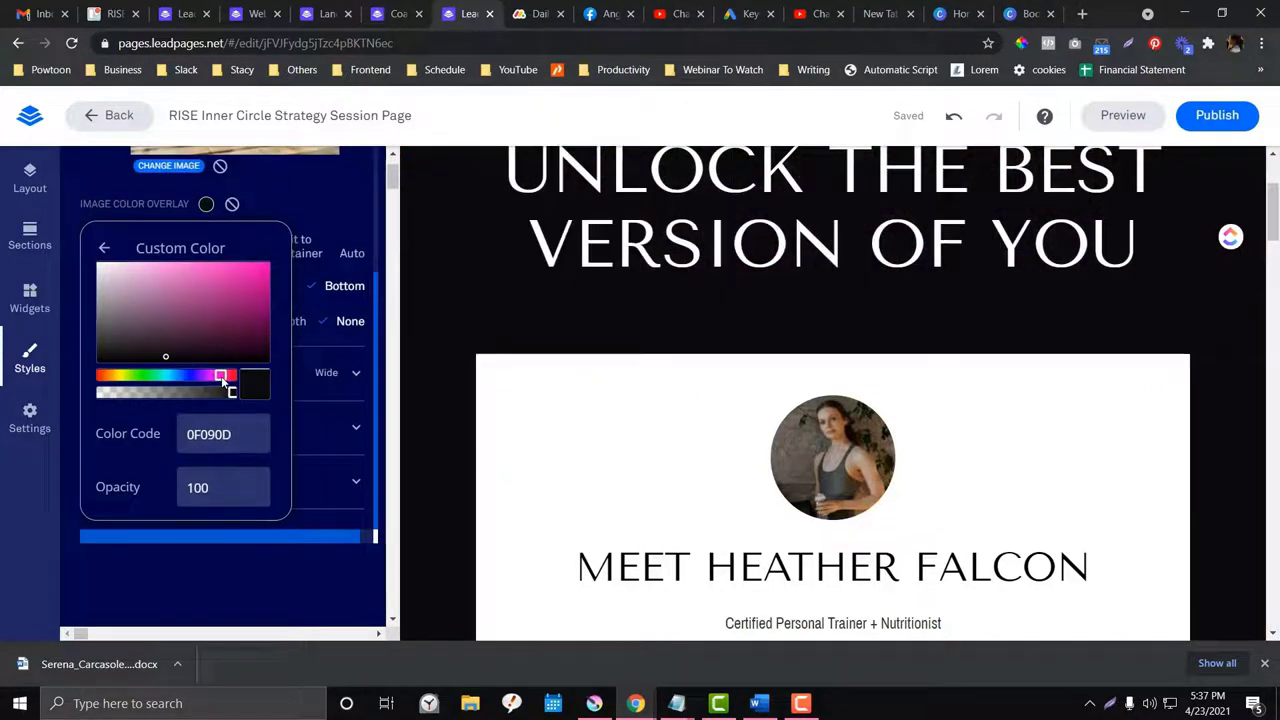
click(250, 285)
drag(232, 396, 169, 402)
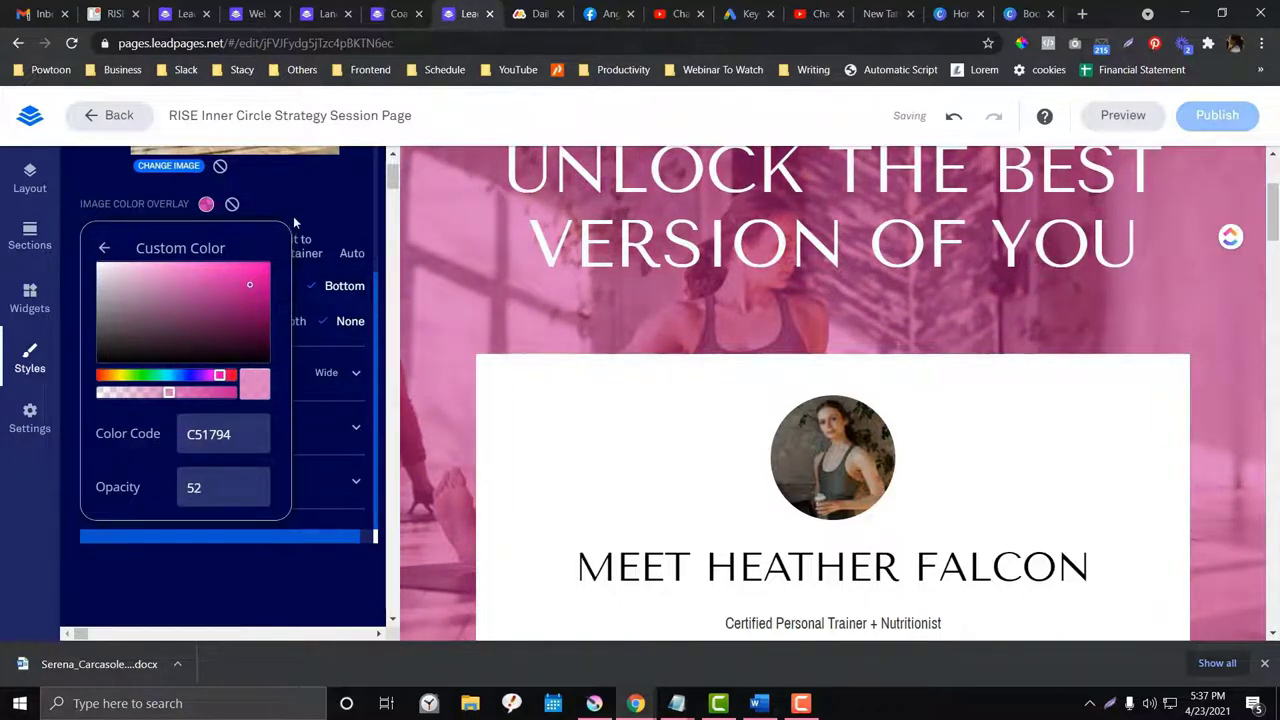
scroll(220, 257, down, 1)
scroll(220, 257, up, 2)
click(177, 316)
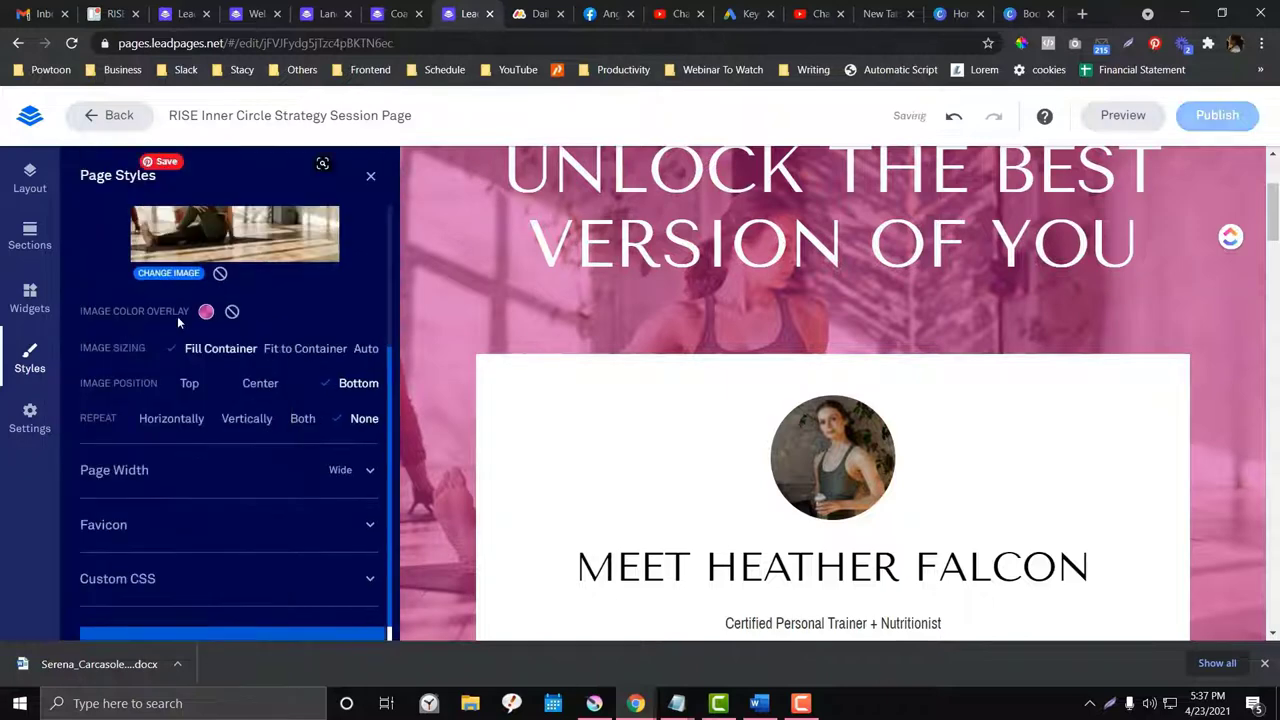
Step: Change the page's headline font to Alegreya in the font styles
scroll(283, 303, up, 3)
click(307, 240)
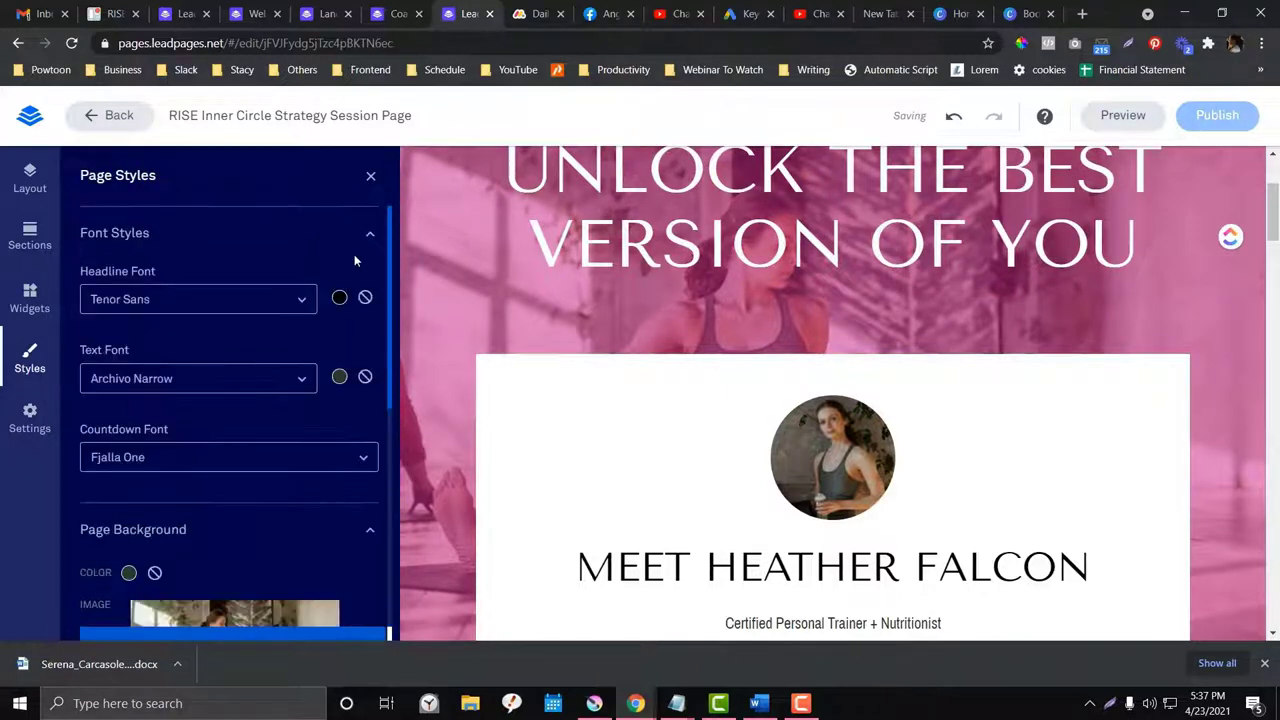
click(213, 300)
click(211, 297)
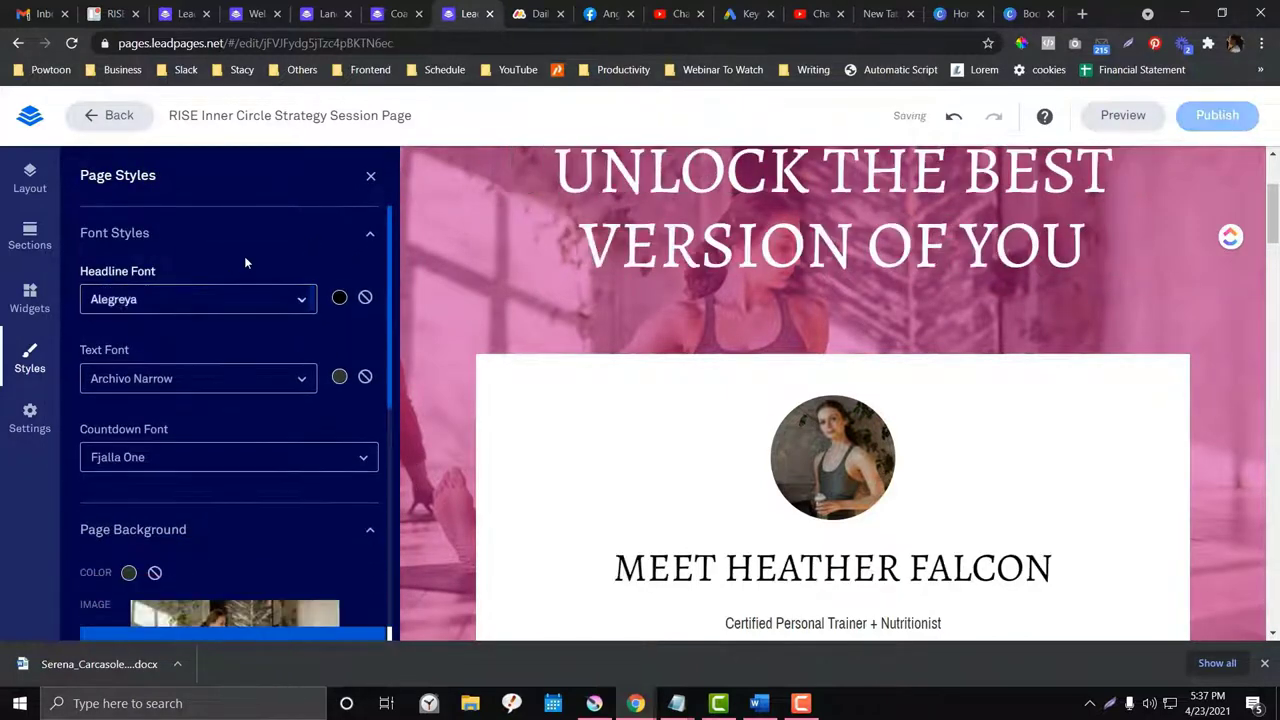
Step: Collapse the font styles settings and look through the page content from the header down to the certifications
click(271, 243)
scroll(716, 327, up, 2)
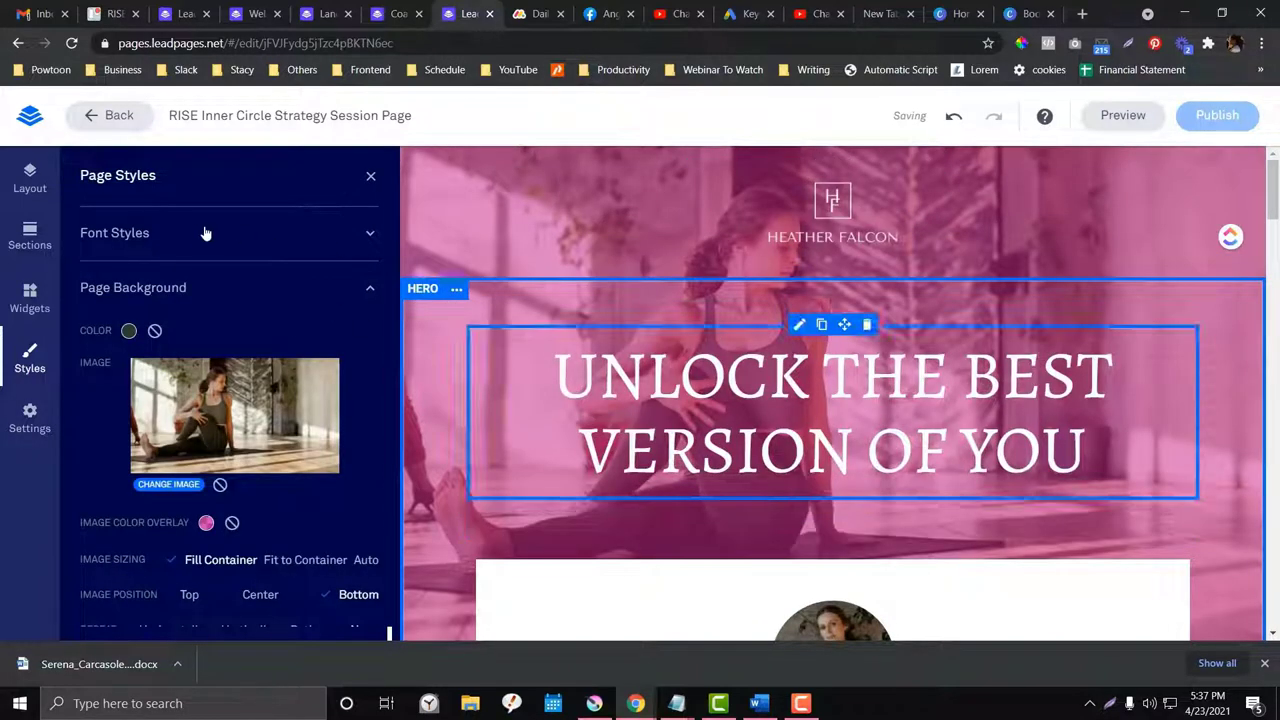
click(22, 183)
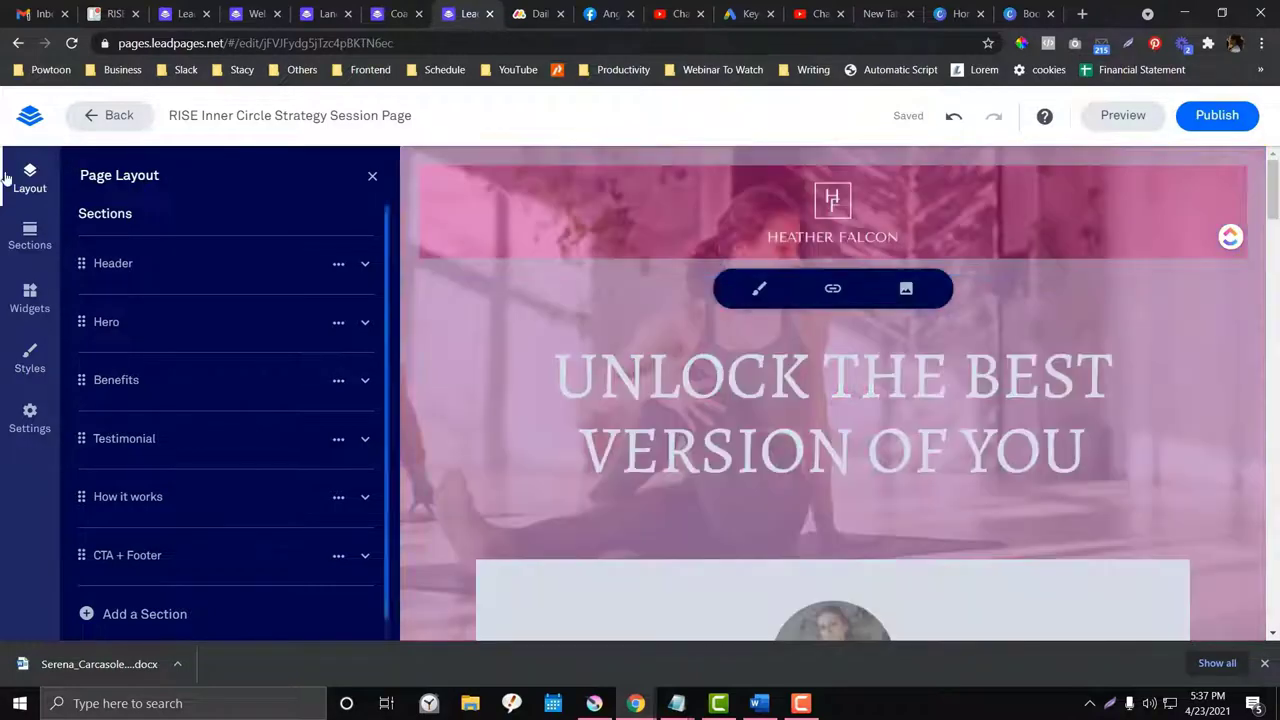
click(30, 178)
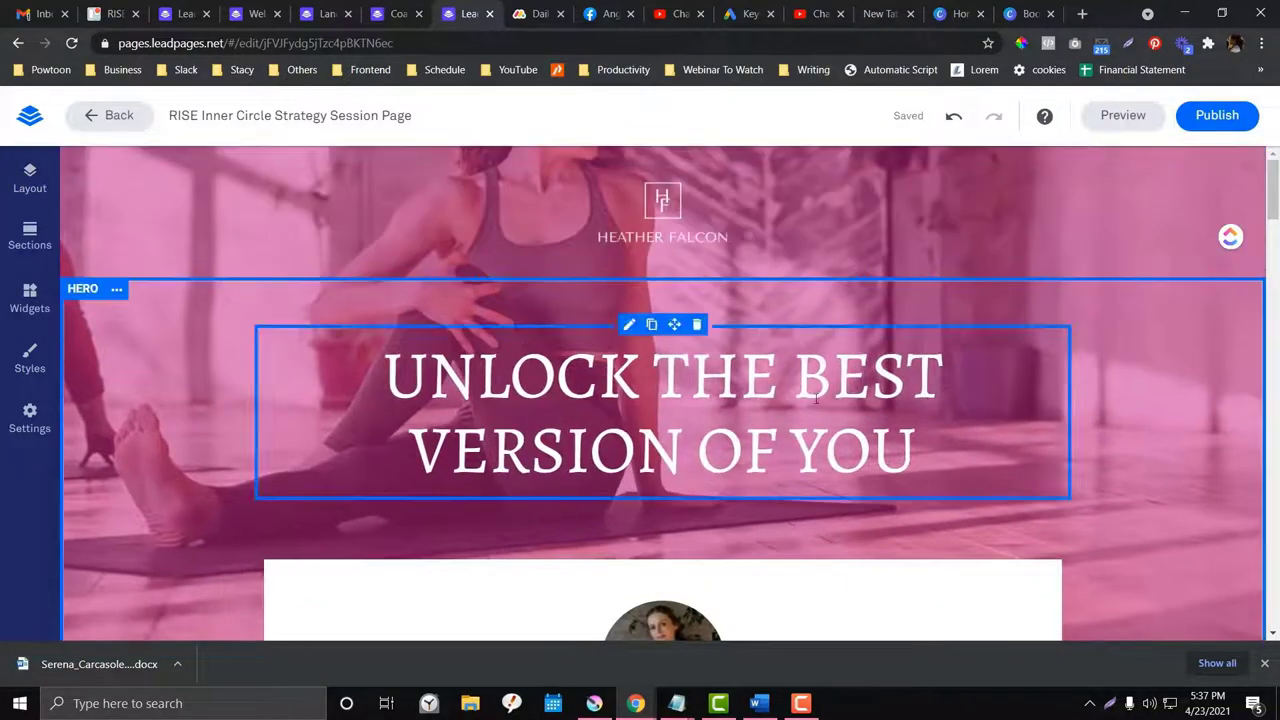
scroll(794, 437, down, 6)
scroll(797, 436, down, 10)
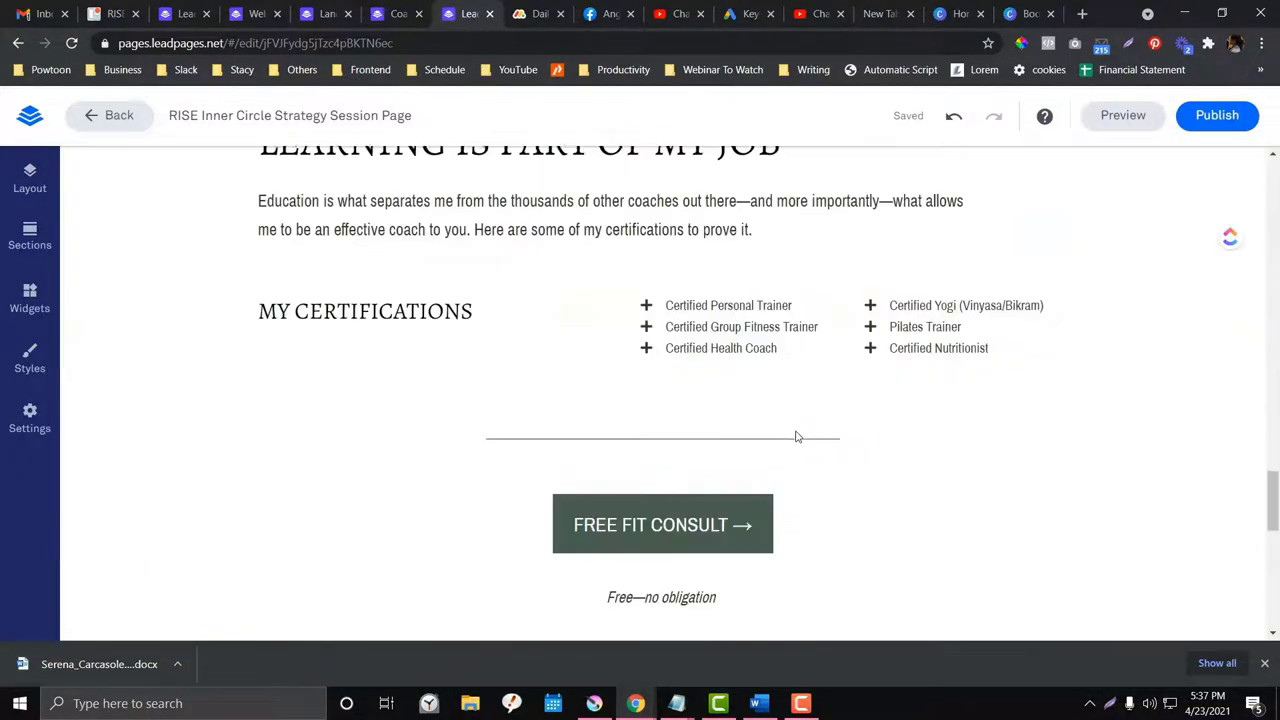
scroll(797, 436, up, 20)
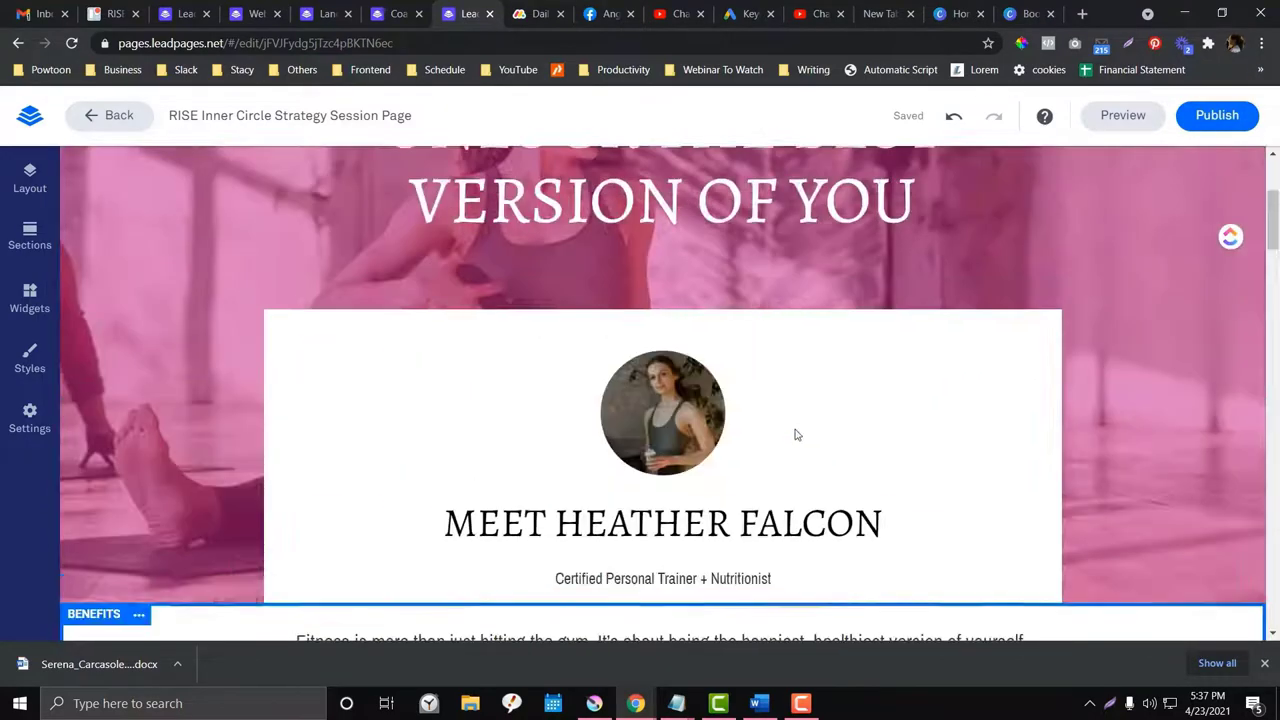
Step: Examine the list of sections in the page layout alongside the header, hero and benefits content on the page
click(29, 175)
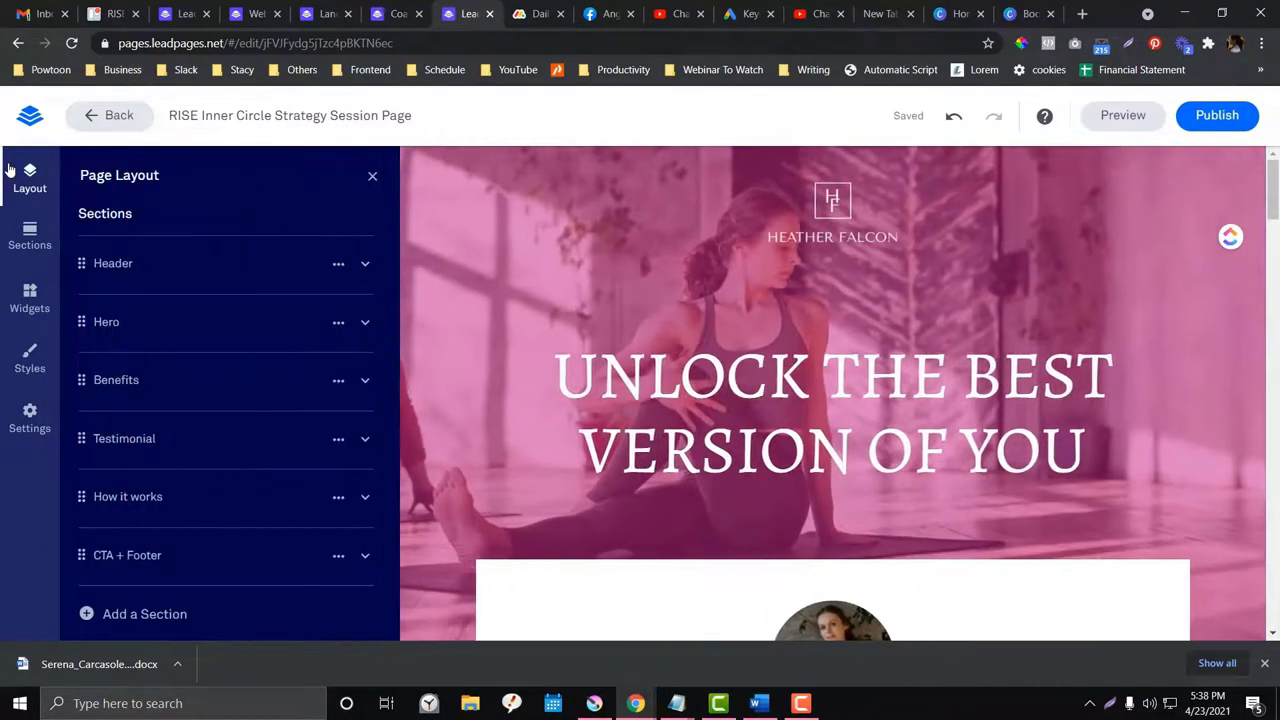
click(29, 175)
scroll(206, 334, down, 5)
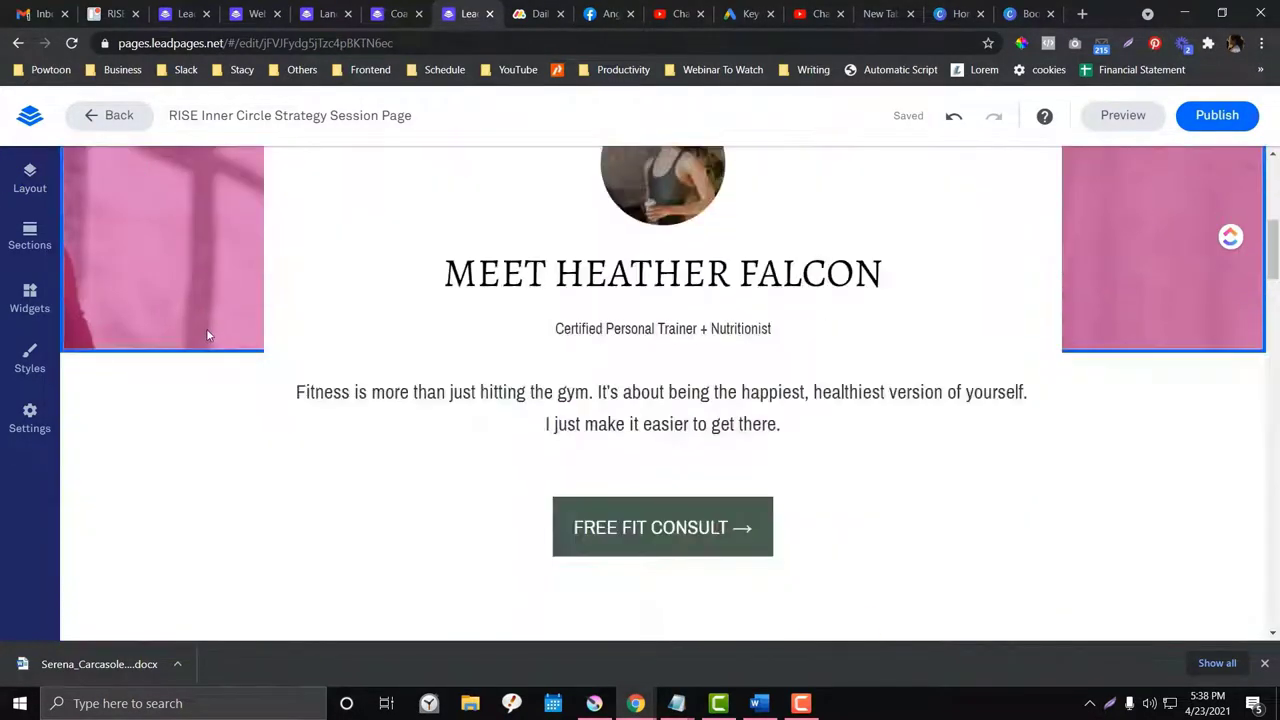
scroll(206, 334, up, 5)
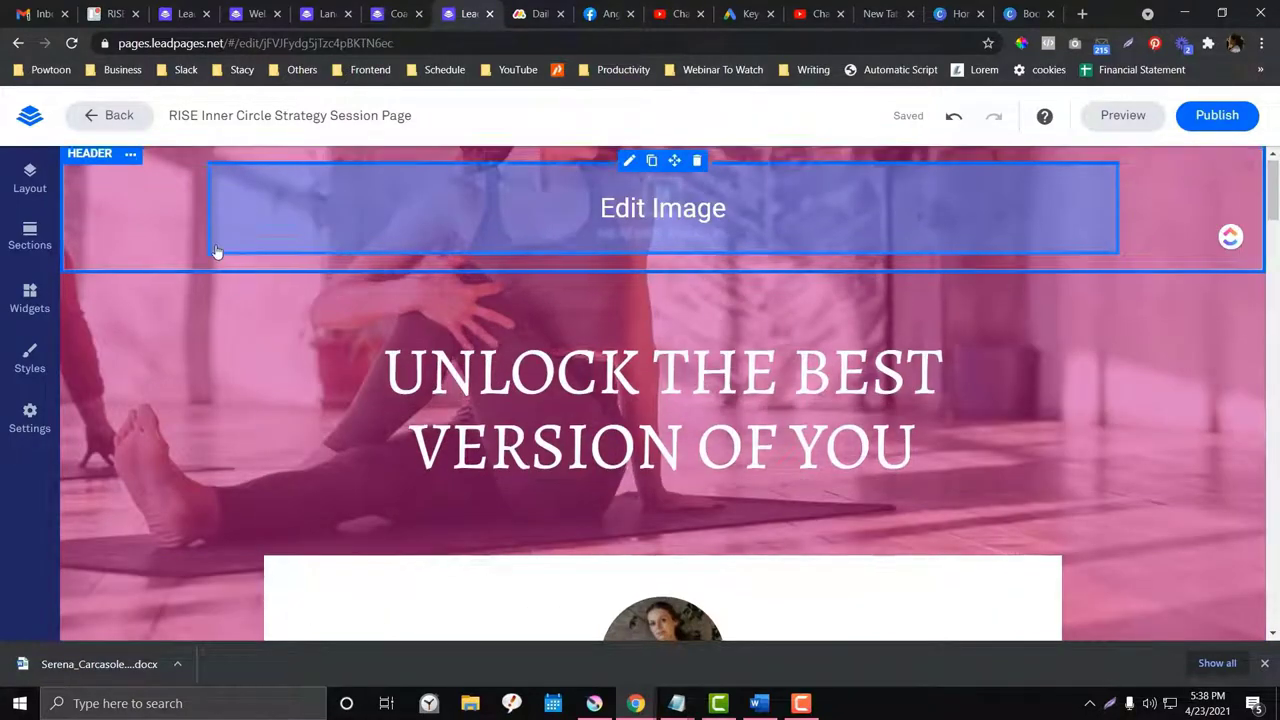
scroll(217, 252, down, 8)
scroll(217, 252, up, 10)
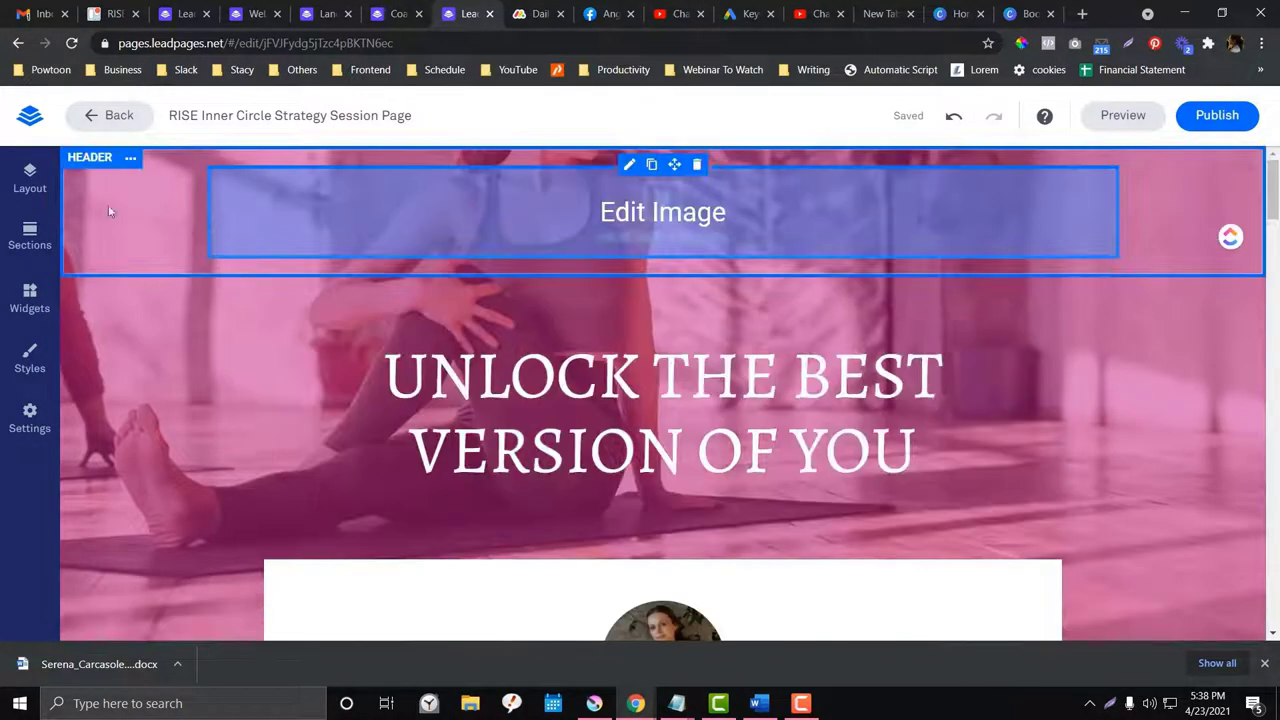
click(30, 176)
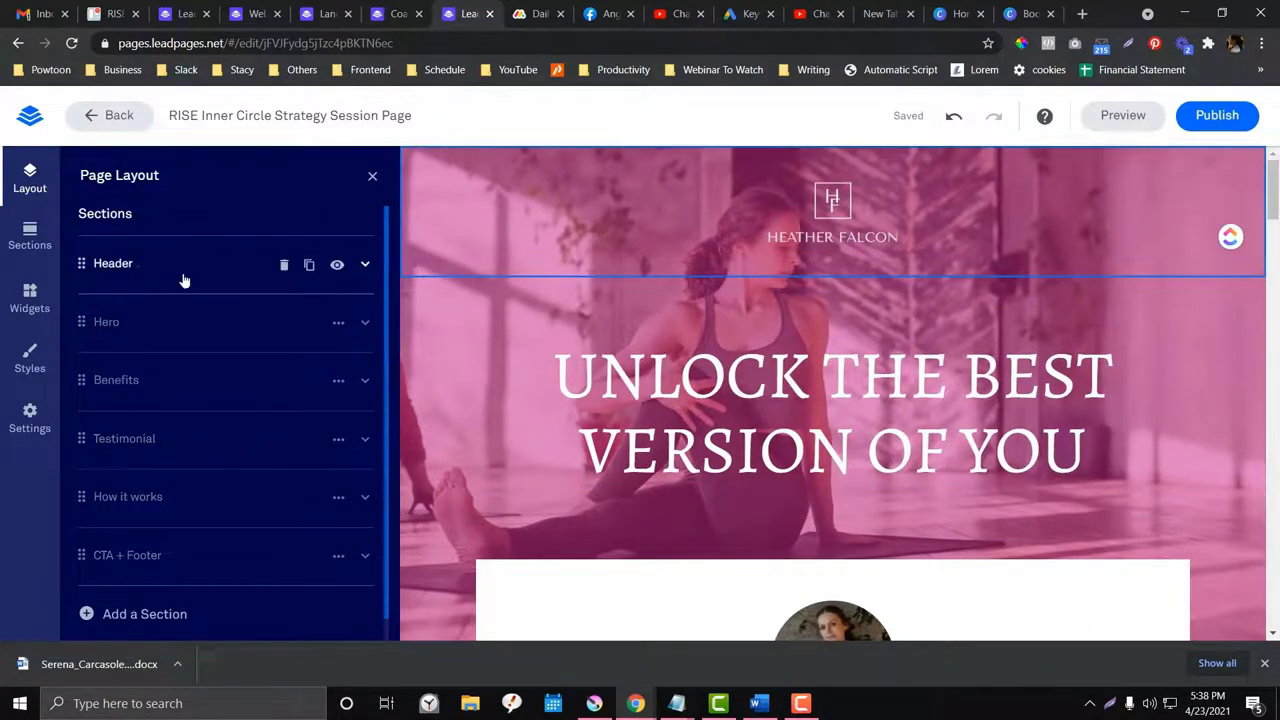
scroll(127, 358, down, 1)
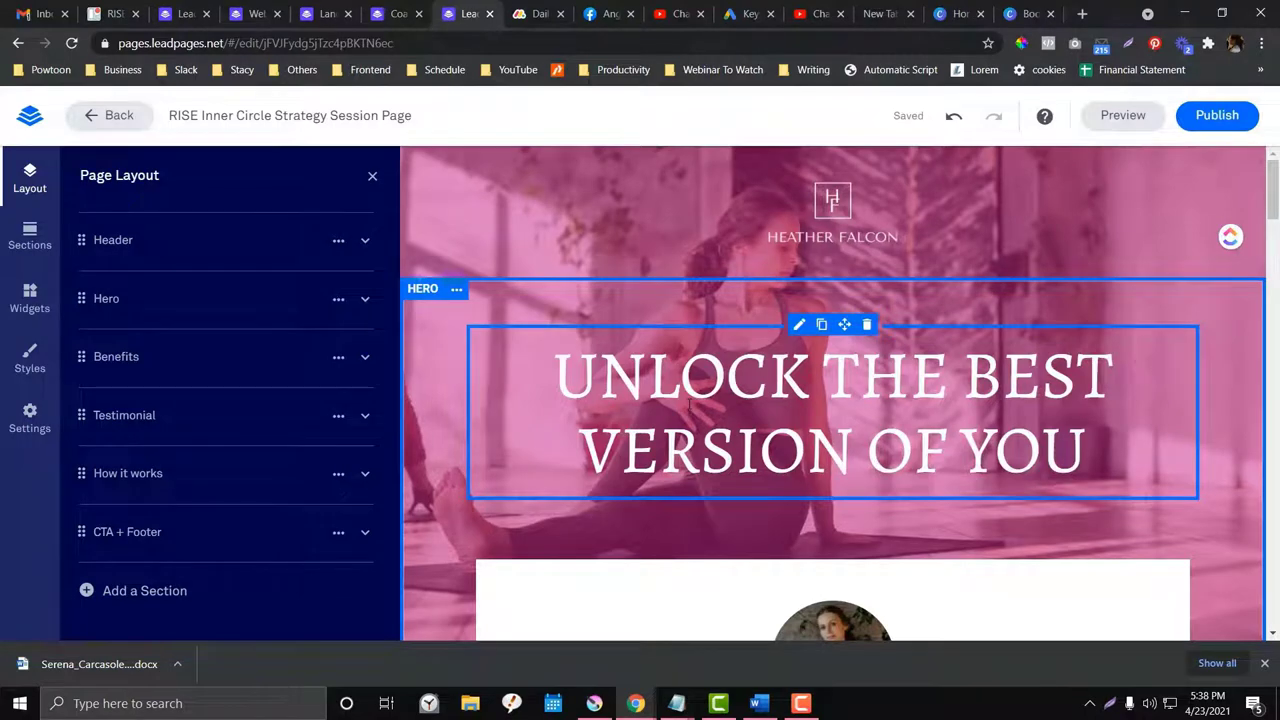
scroll(688, 404, down, 3)
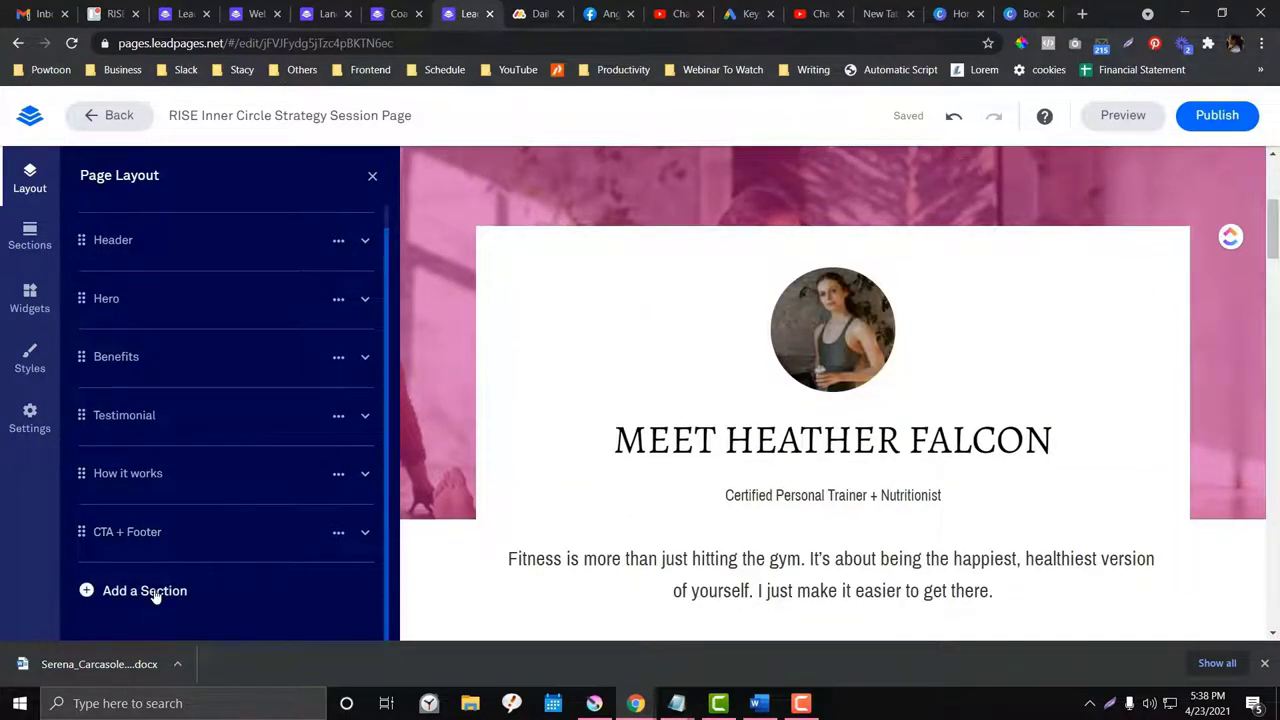
Step: Add a new section at the end of the page and browse the About designs for it
click(142, 598)
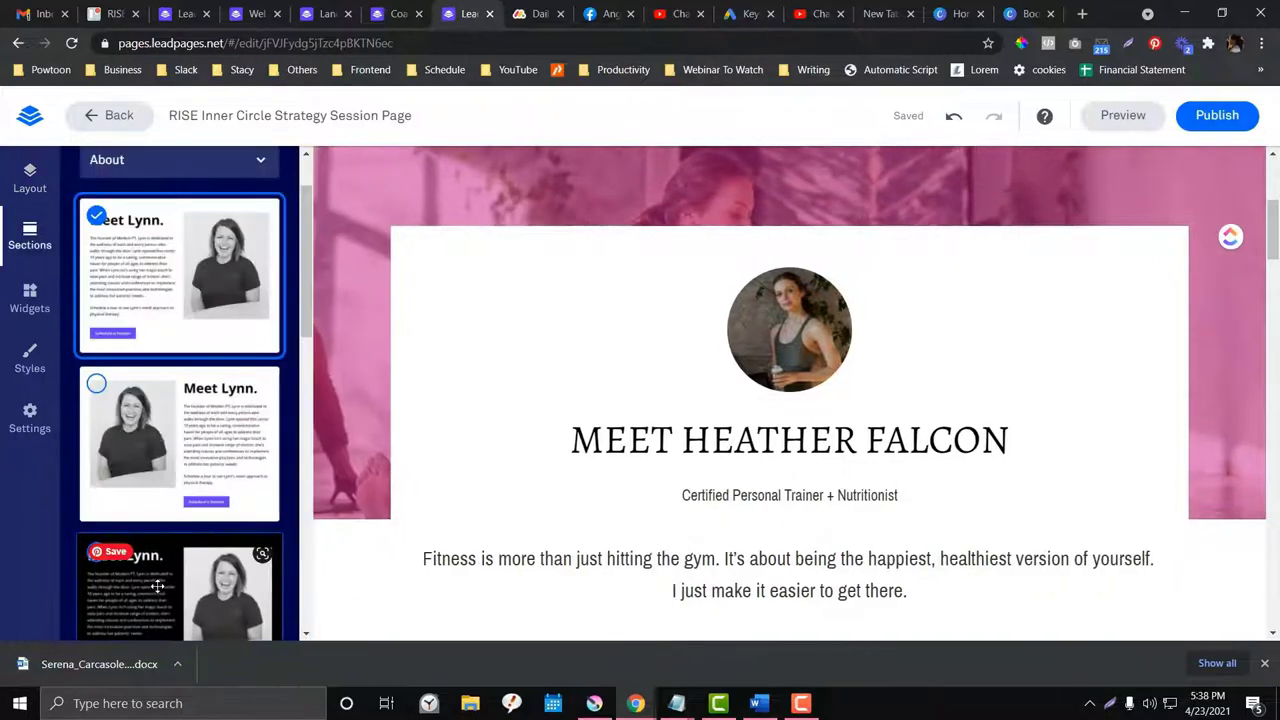
click(192, 408)
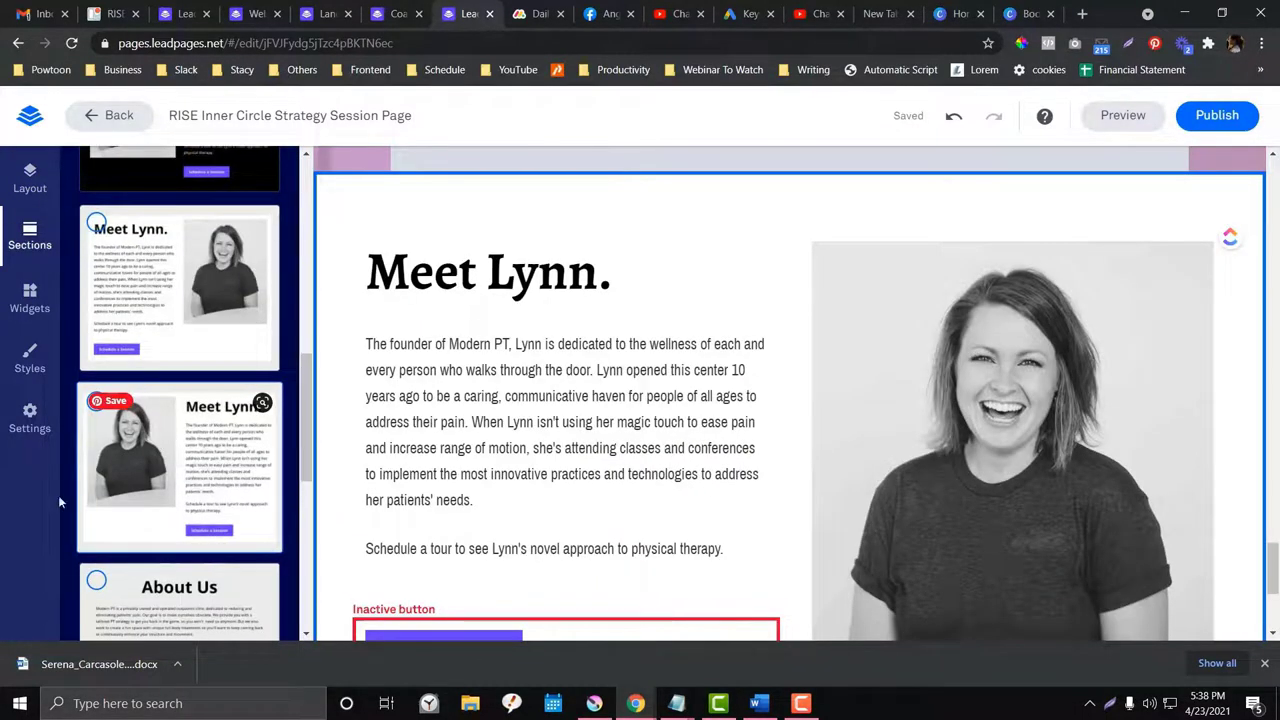
scroll(305, 365, down, 4)
scroll(312, 364, up, 2)
click(320, 362)
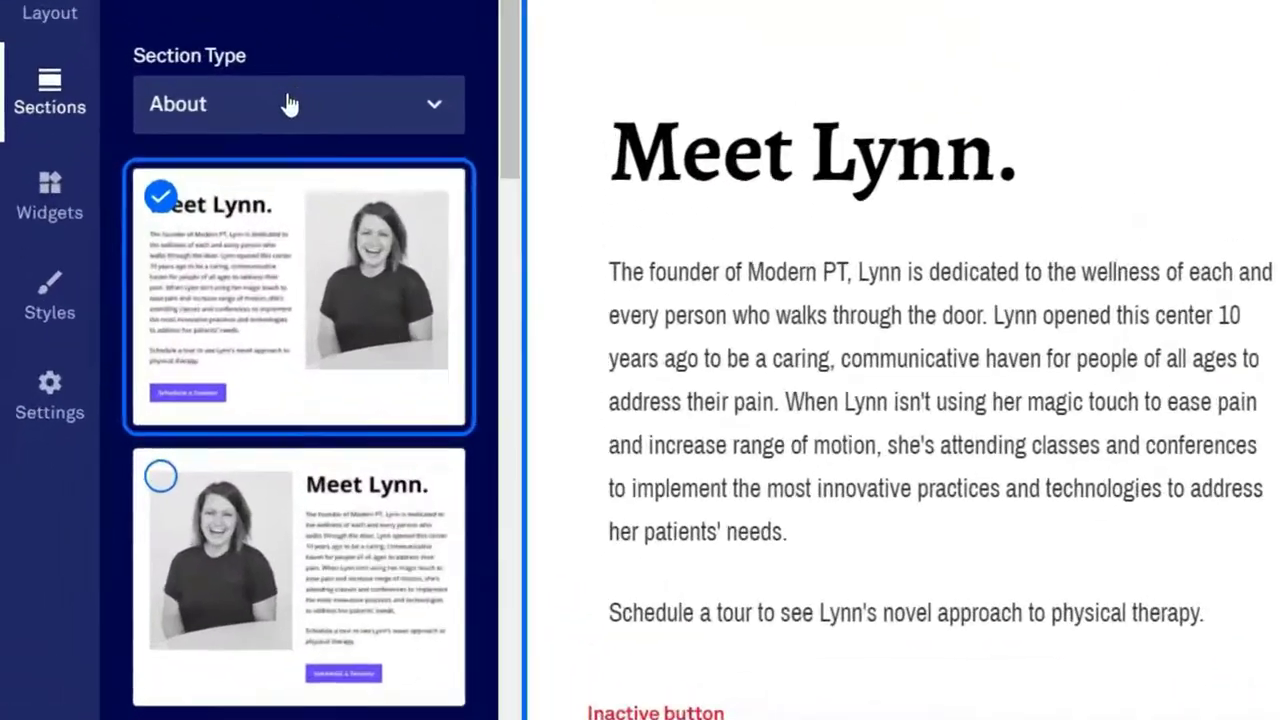
Step: Switch the section type to Plans/Pricing and browse the available pricing designs
click(174, 245)
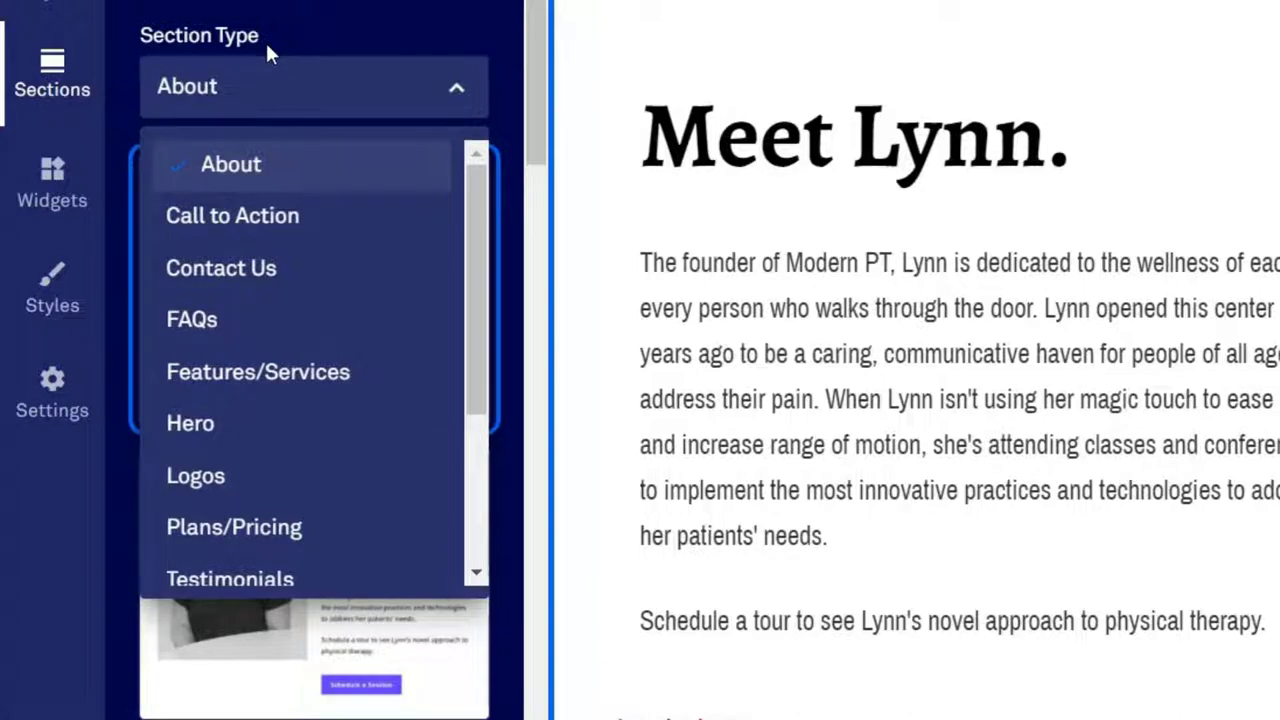
scroll(316, 282, down, 3)
scroll(320, 285, down, 2)
click(320, 283)
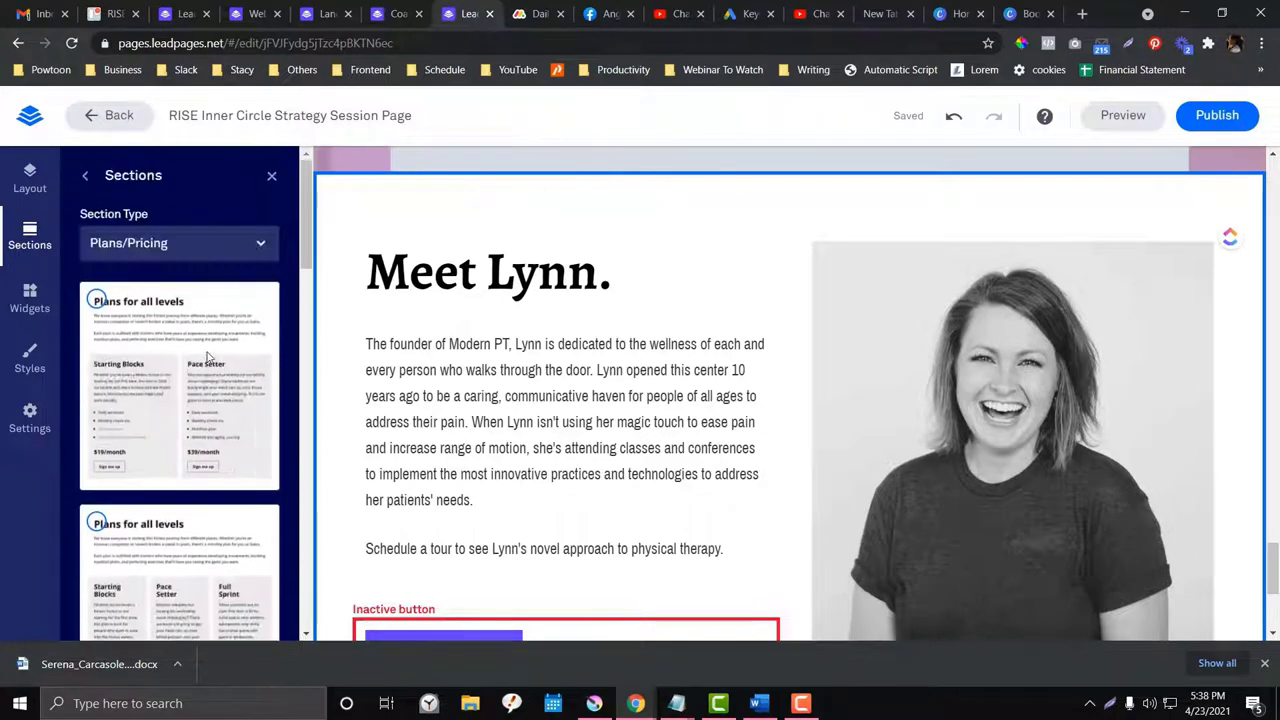
scroll(210, 362, down, 8)
scroll(213, 360, down, 5)
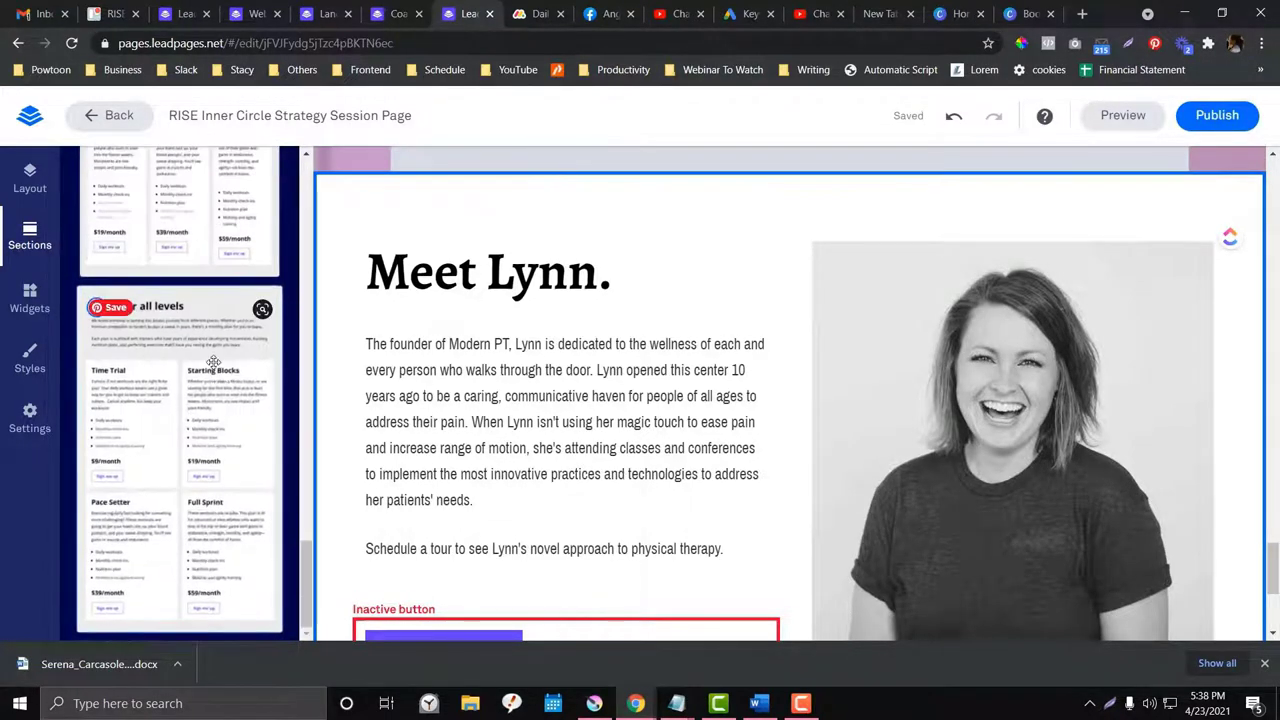
Step: Change the new section to the Testimonials type with the single-quote design, browse the alternatives and return to the page layout
click(178, 243)
scroll(190, 362, down, 3)
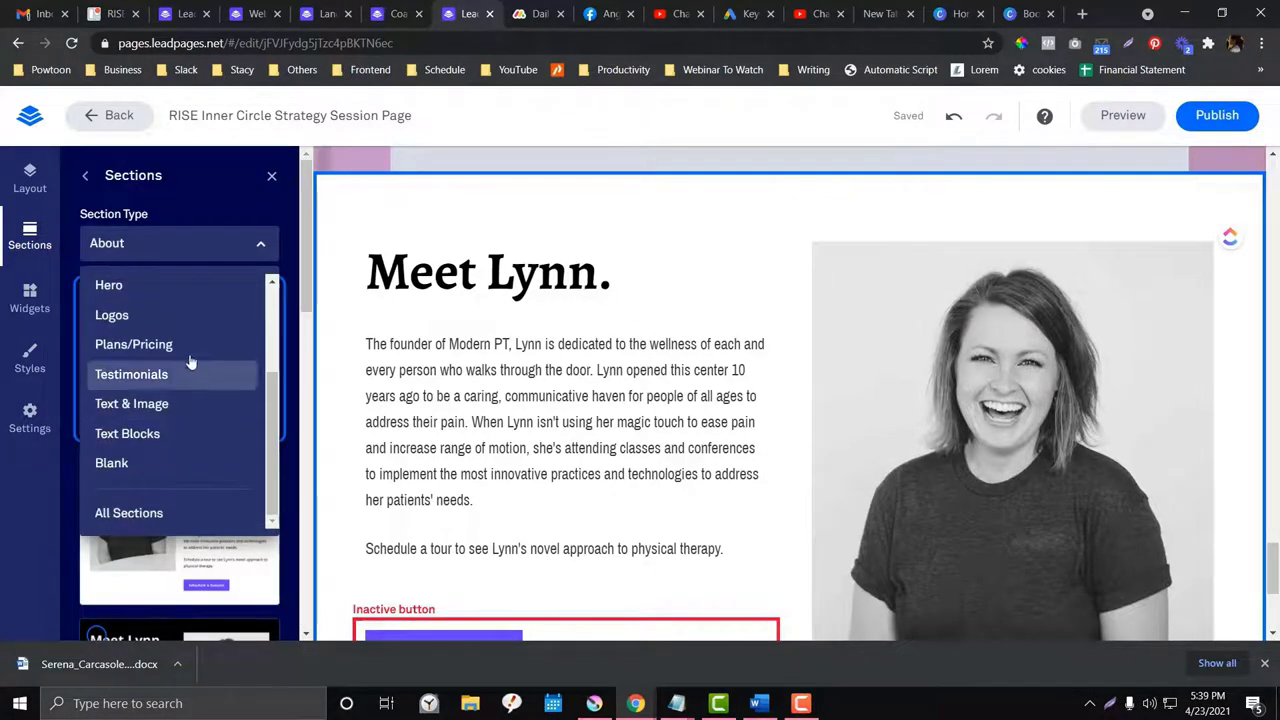
click(190, 374)
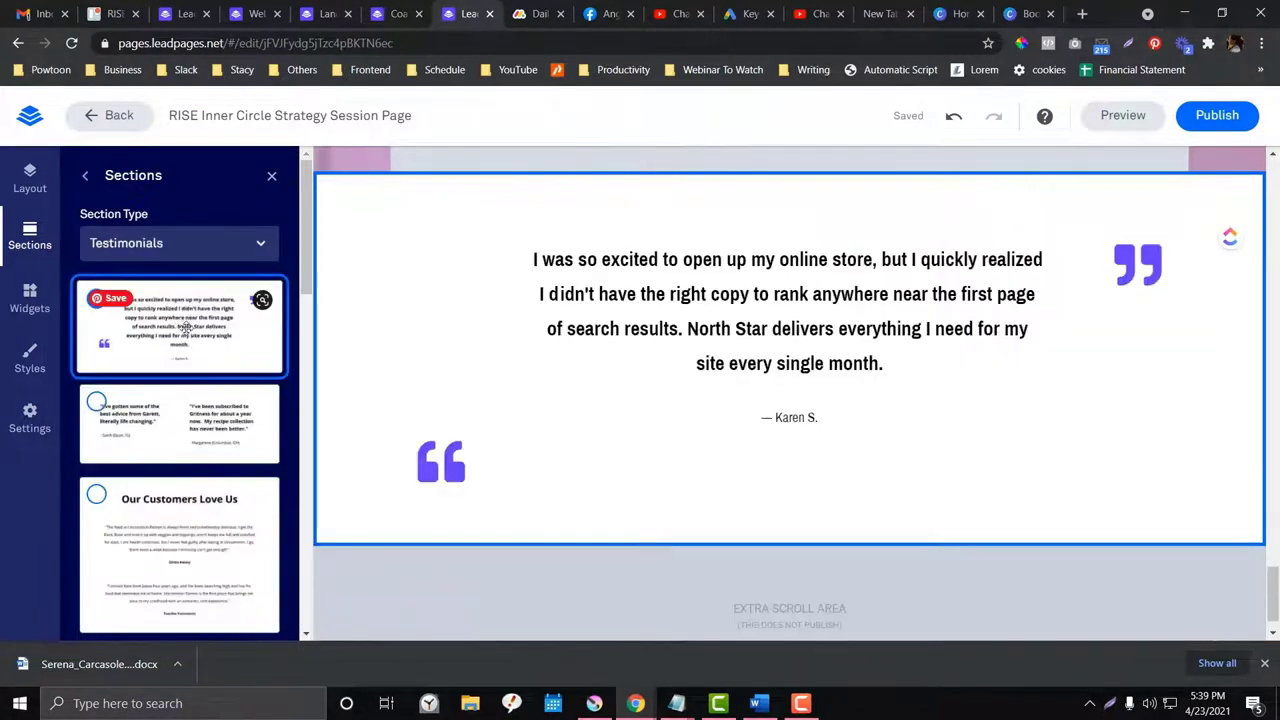
scroll(185, 328, down, 2)
scroll(200, 310, up, 2)
scroll(215, 302, down, 1)
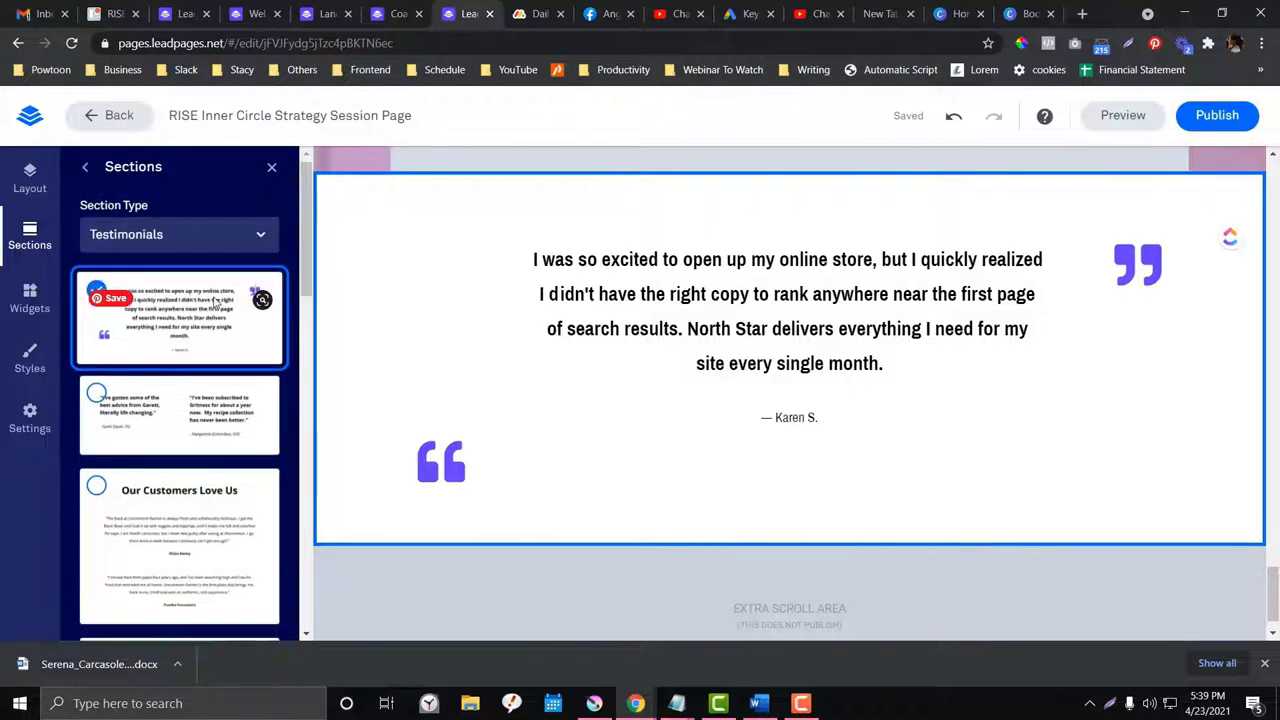
scroll(213, 300, down, 4)
scroll(190, 305, up, 5)
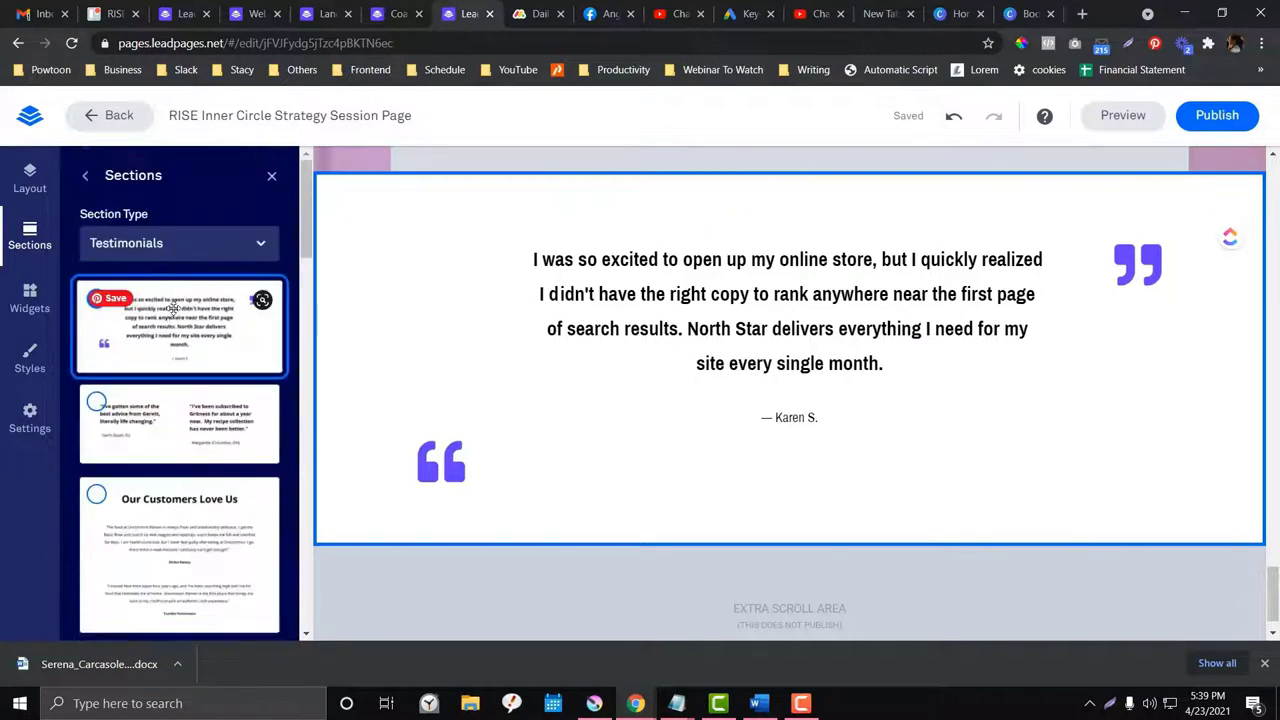
scroll(305, 620, down, 8)
scroll(150, 400, up, 10)
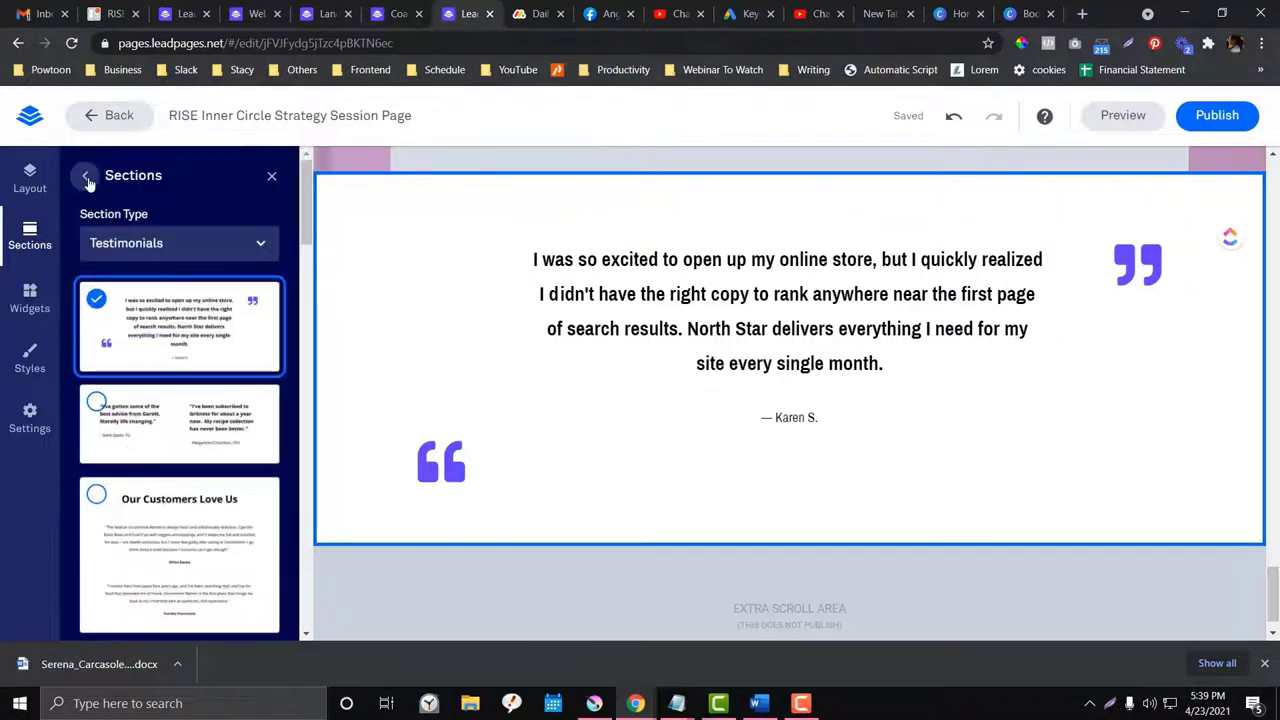
click(88, 178)
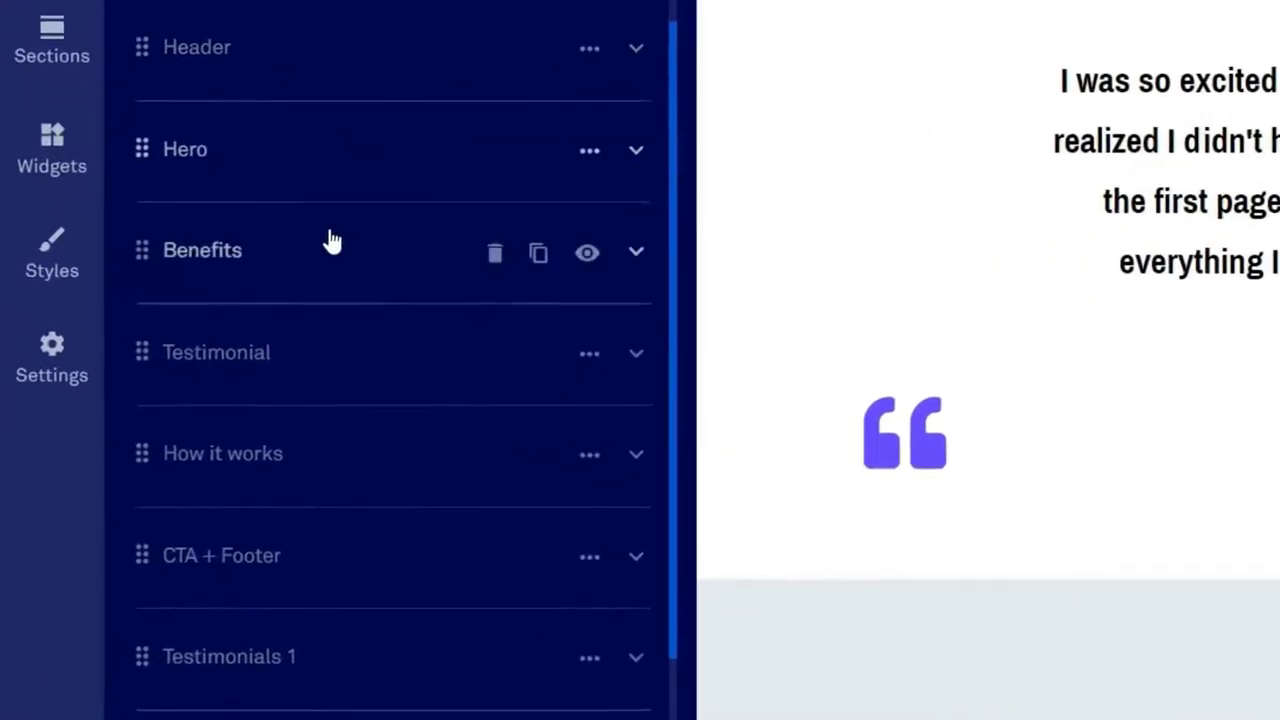
Step: Move the Testimonials 1 section between Hero and Benefits in the page layout
scroll(166, 516, down, 1)
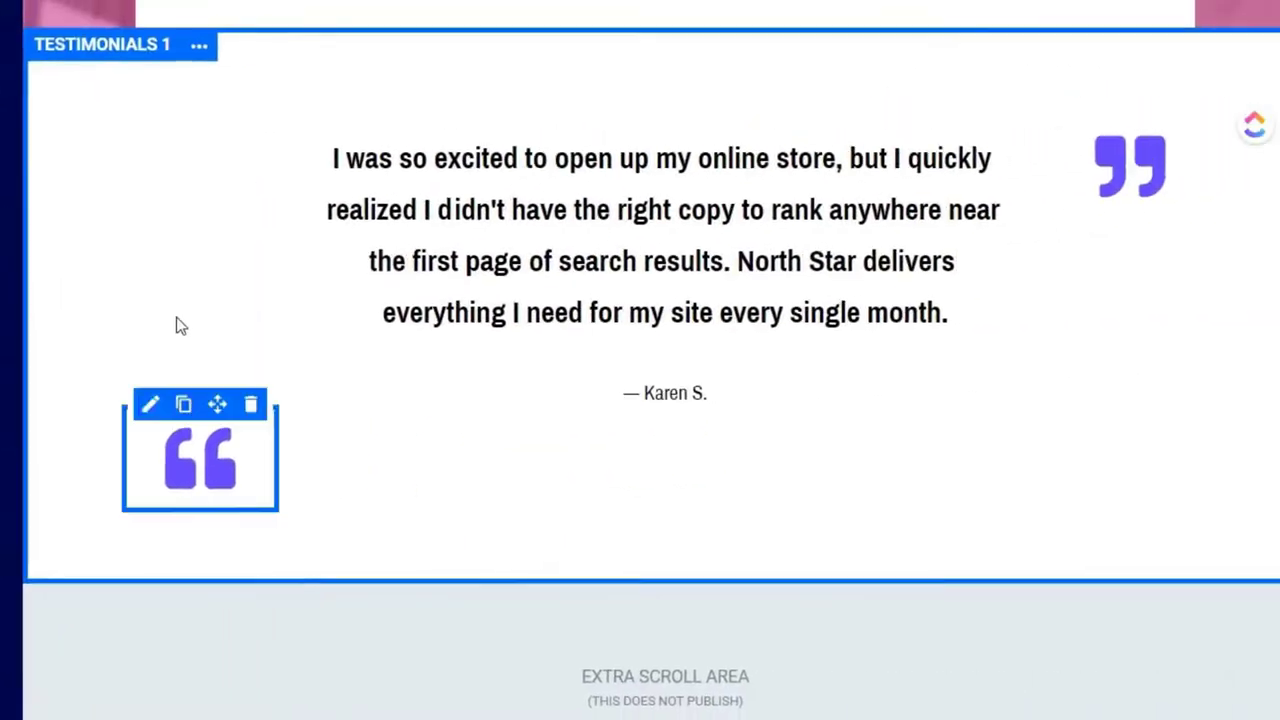
scroll(166, 460, up, 5)
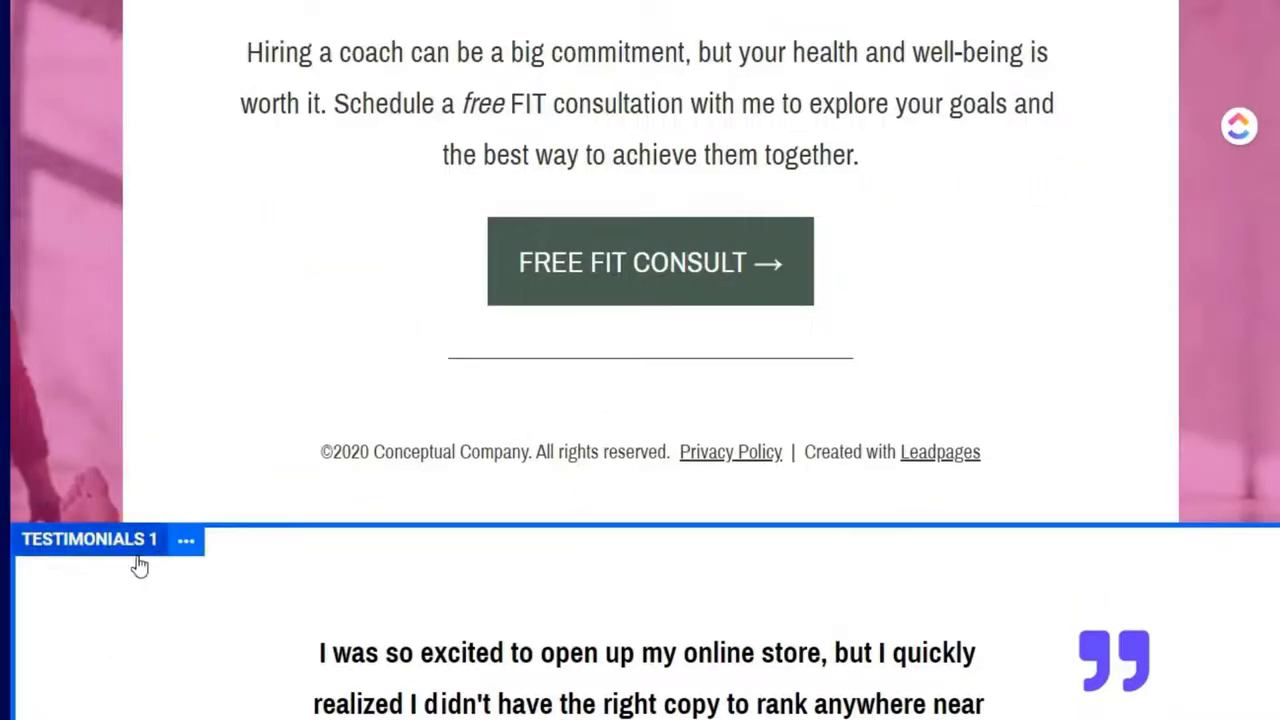
scroll(80, 469, down, 1)
scroll(215, 231, up, 10)
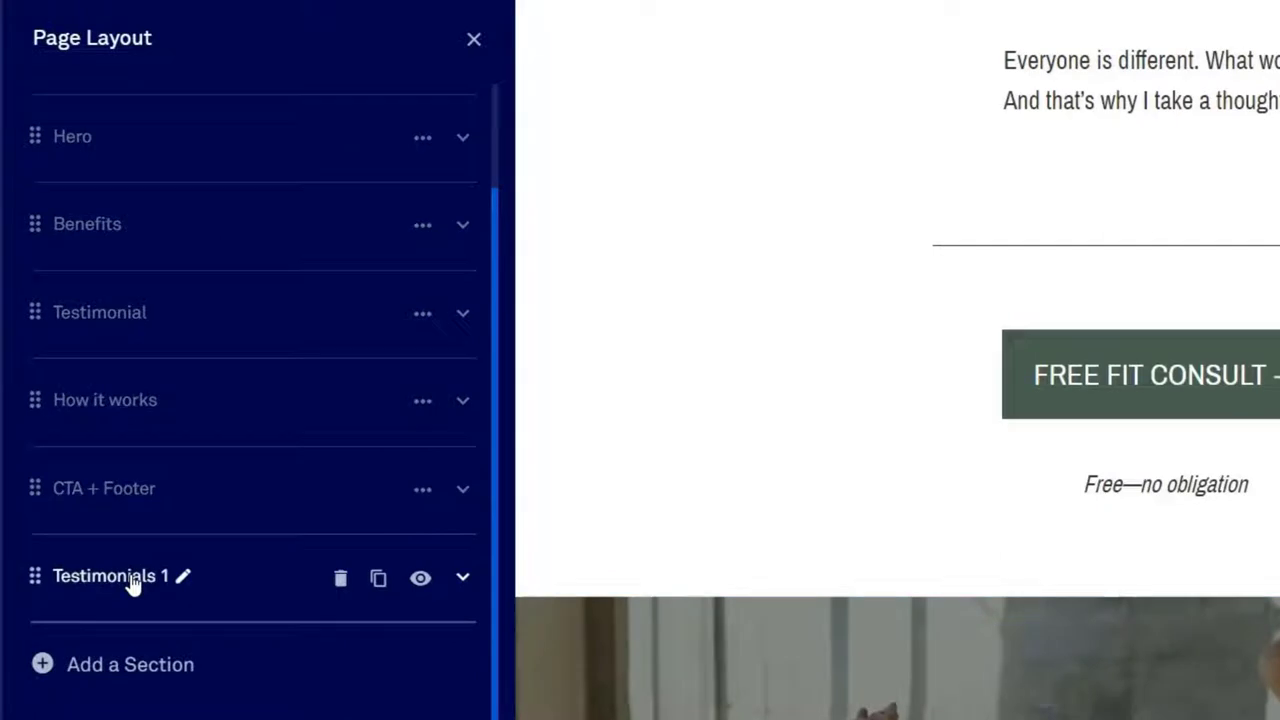
drag(129, 580, 60, 372)
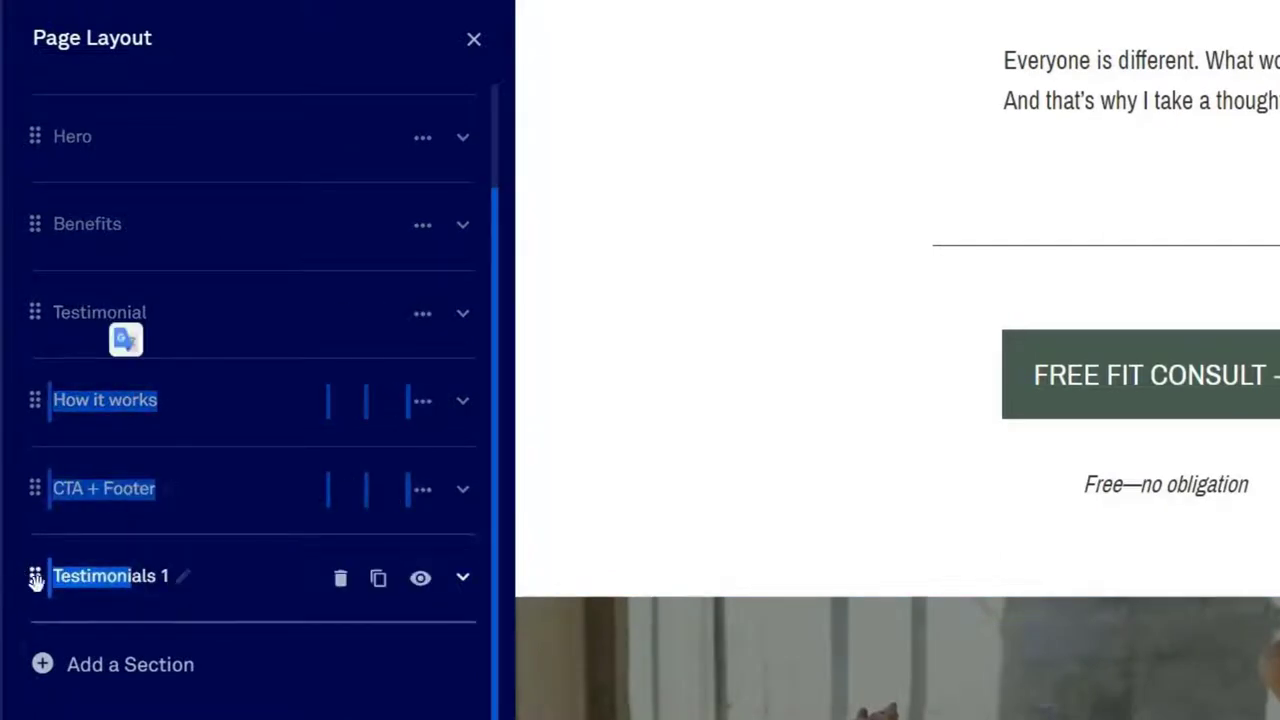
drag(35, 578, 37, 217)
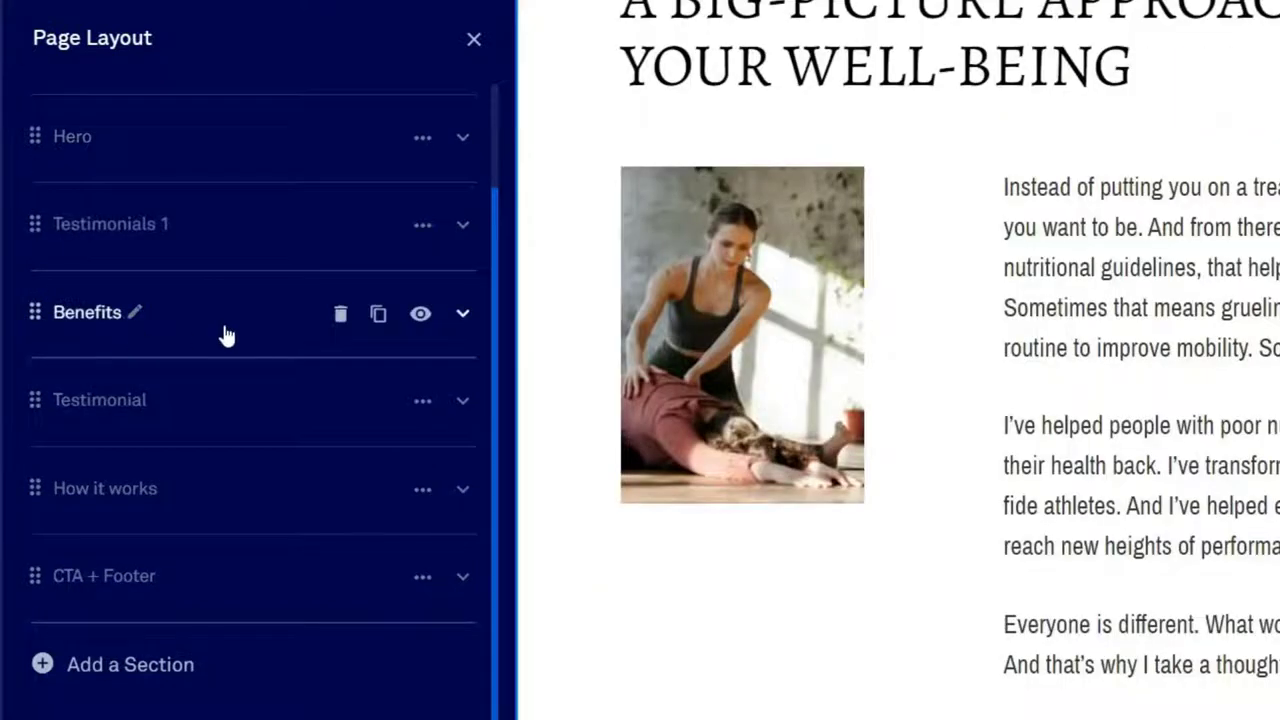
Step: Rename the Testimonials 1 section as Client Testimonial and check its place on the page
scroll(976, 300, up, 15)
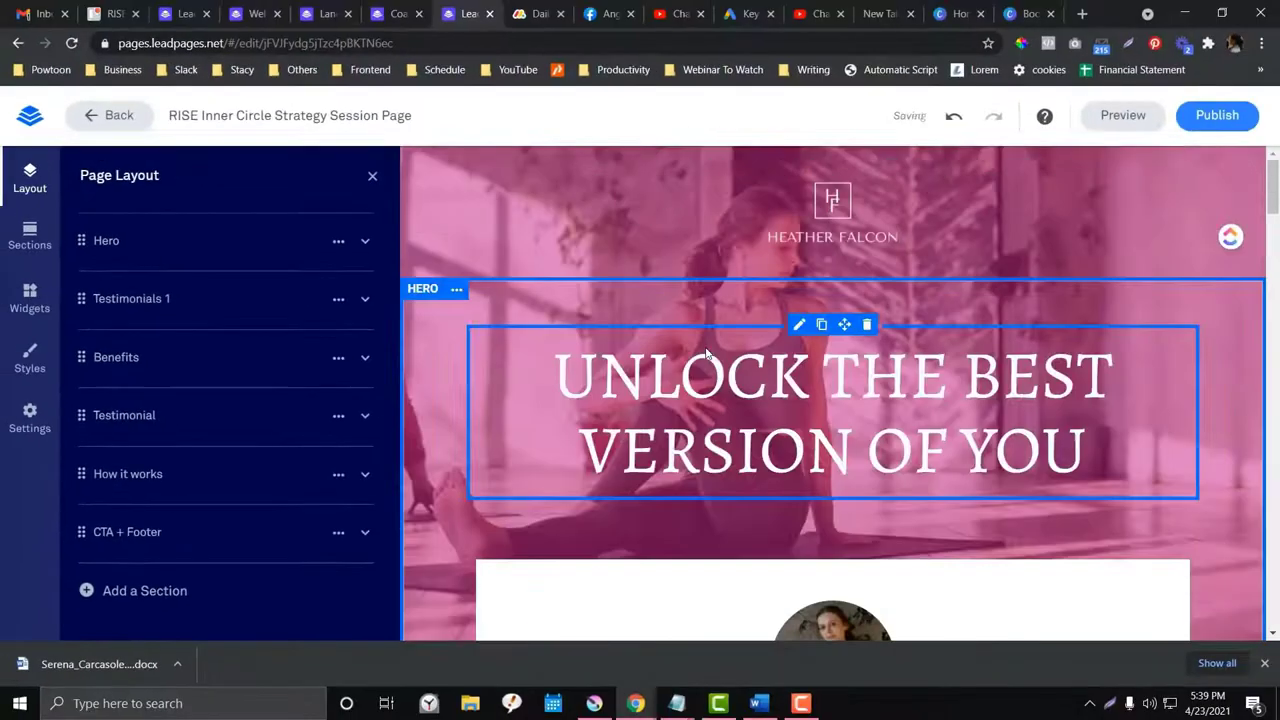
click(183, 300)
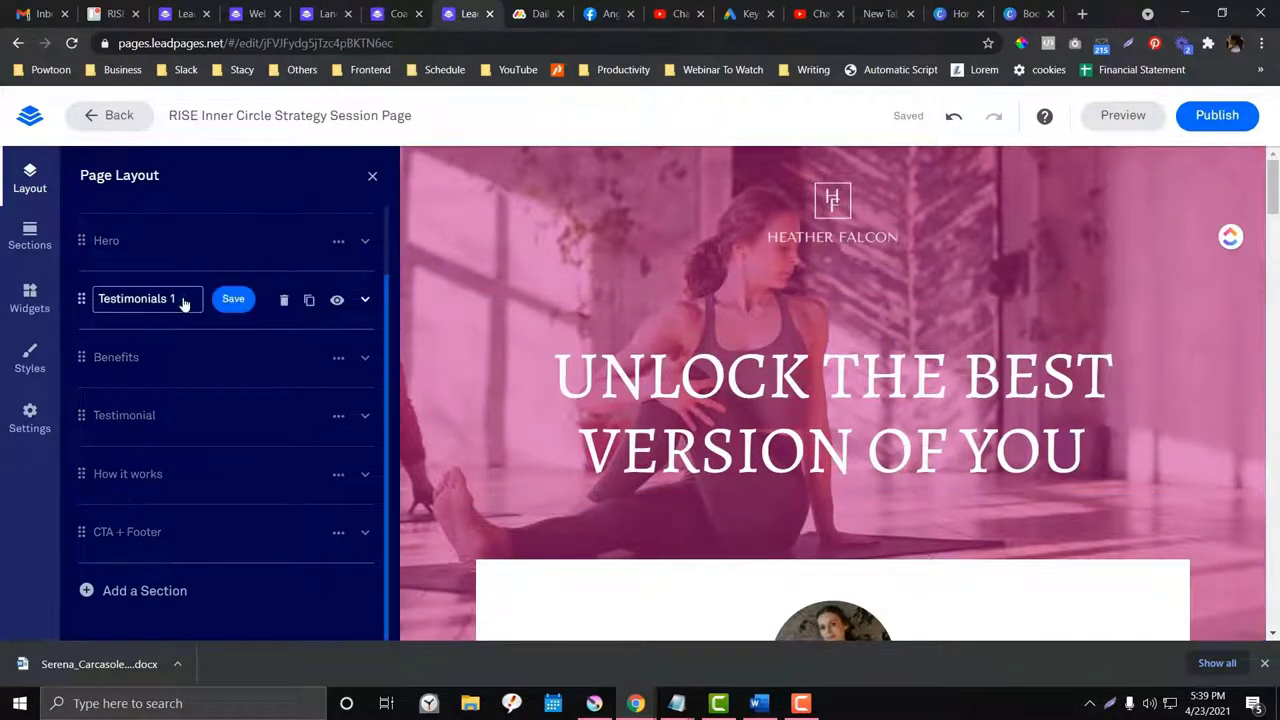
key(ctrl+a)
text(T)
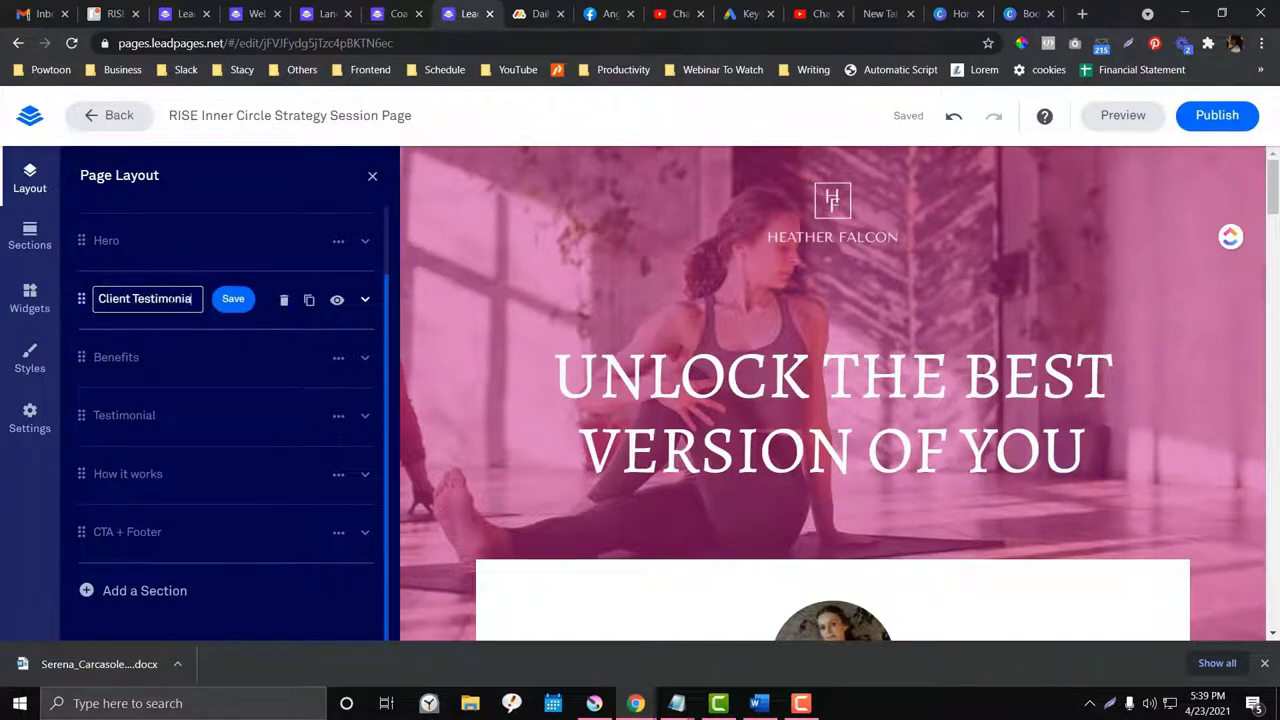
click(220, 302)
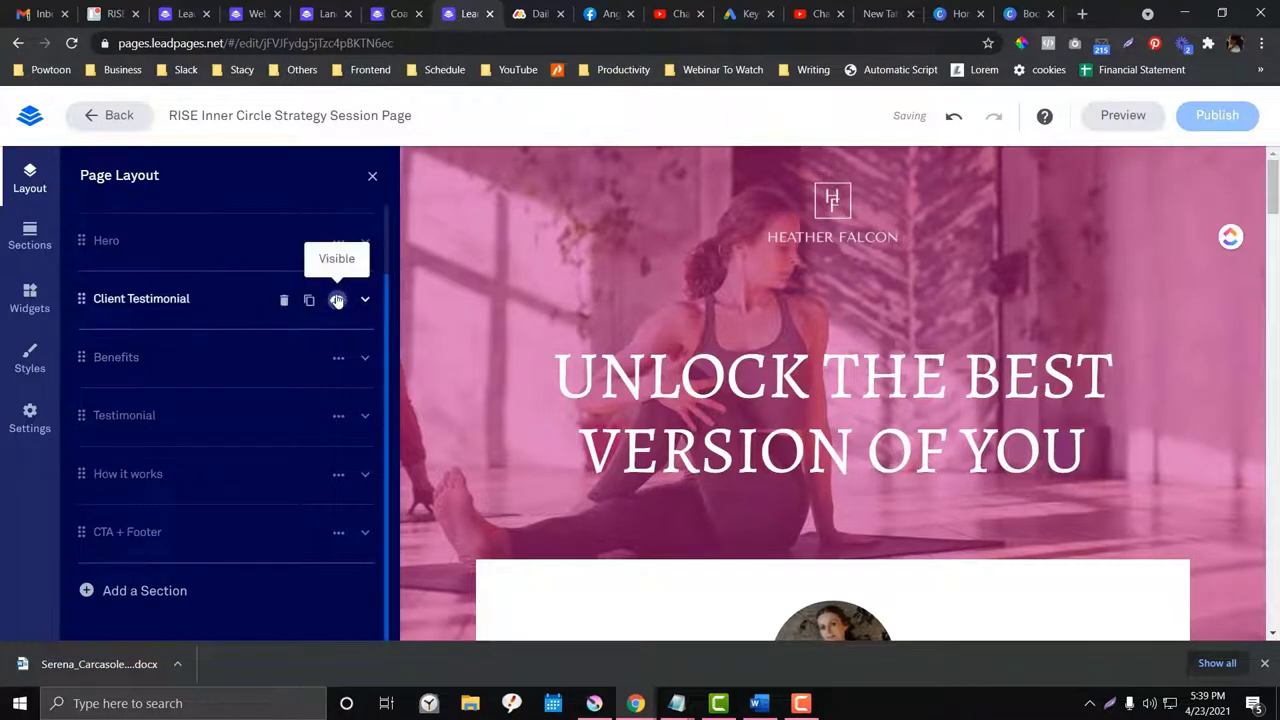
scroll(686, 345, down, 8)
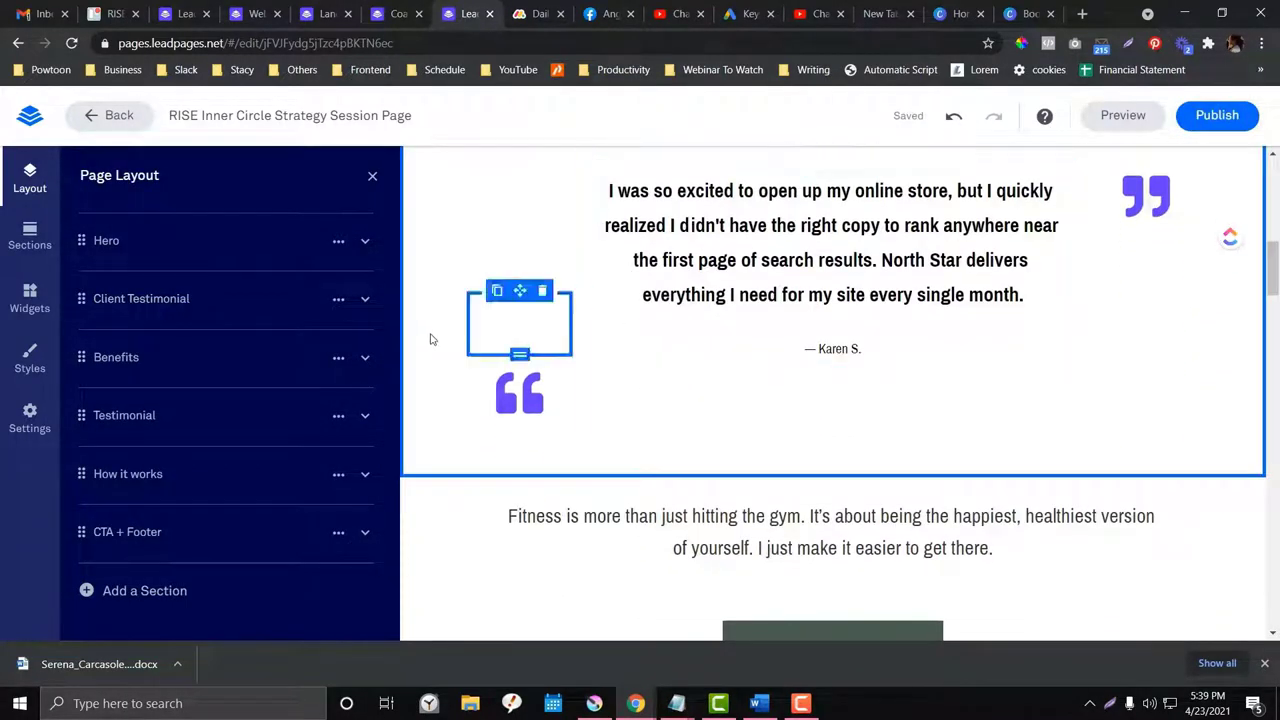
scroll(429, 337, up, 1)
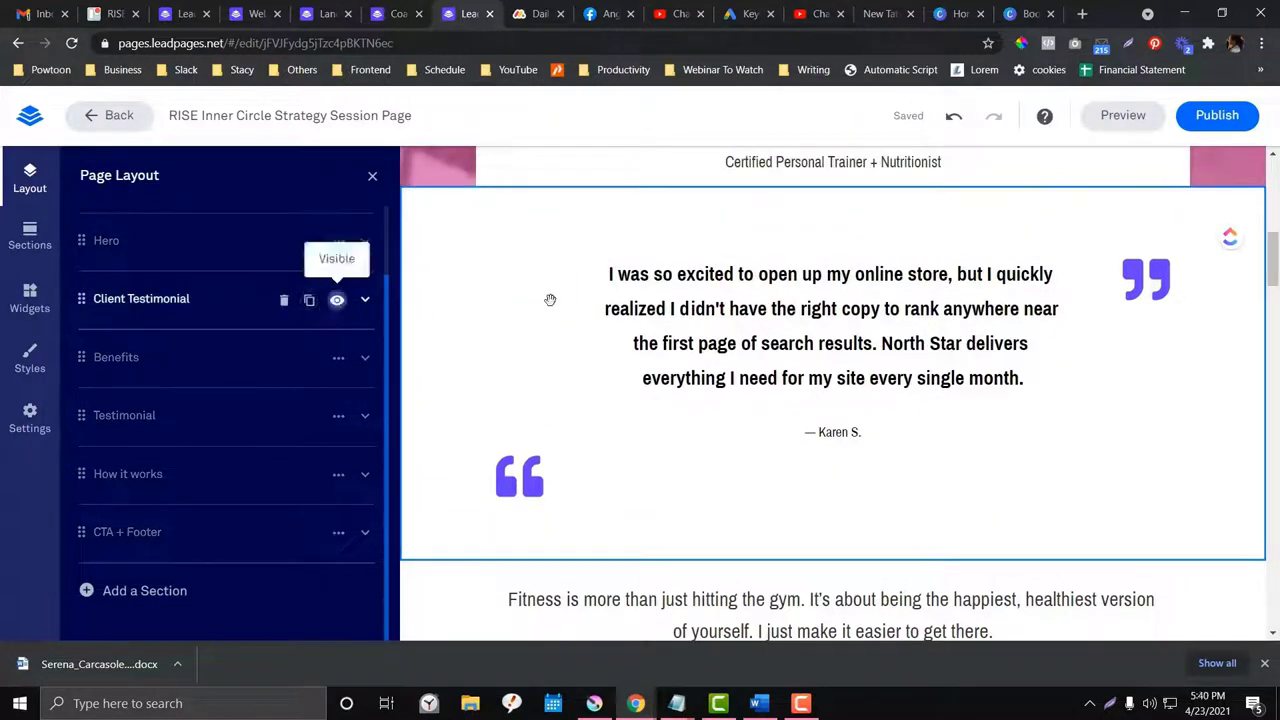
Step: Hide the Client Testimonial section, make it visible again, and look at its section style, row and column entries in the layout
click(338, 301)
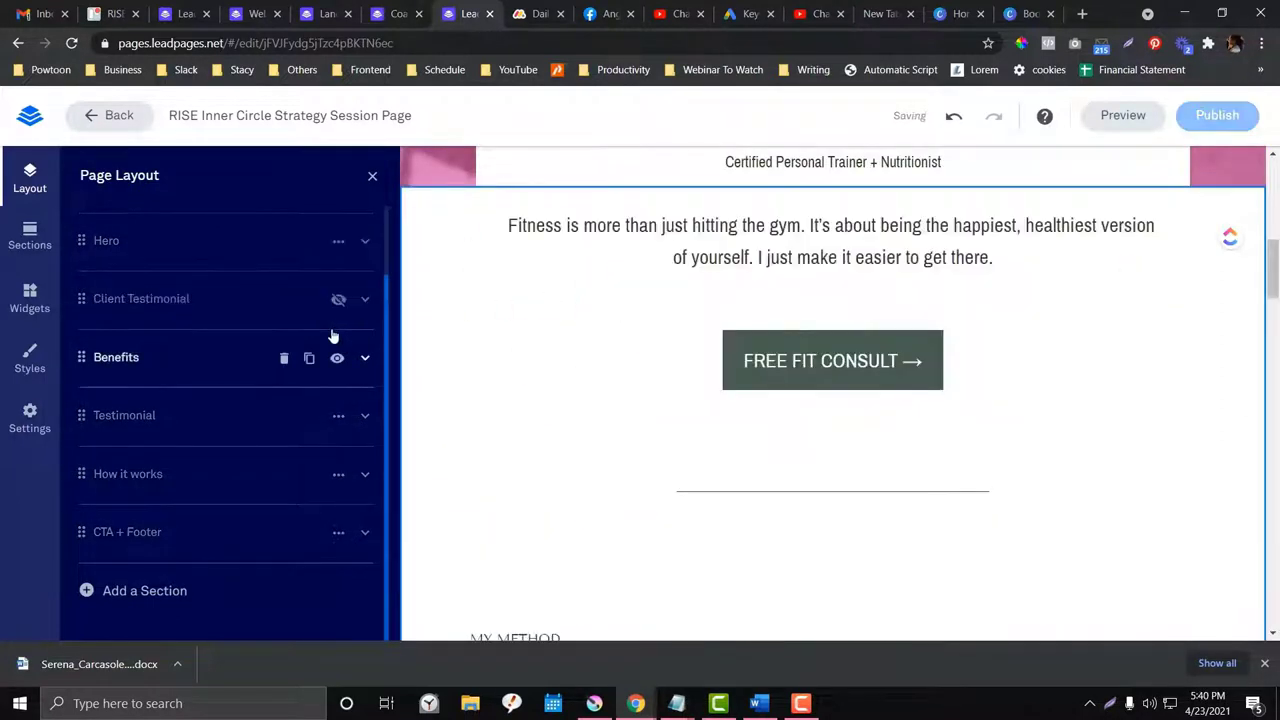
click(339, 300)
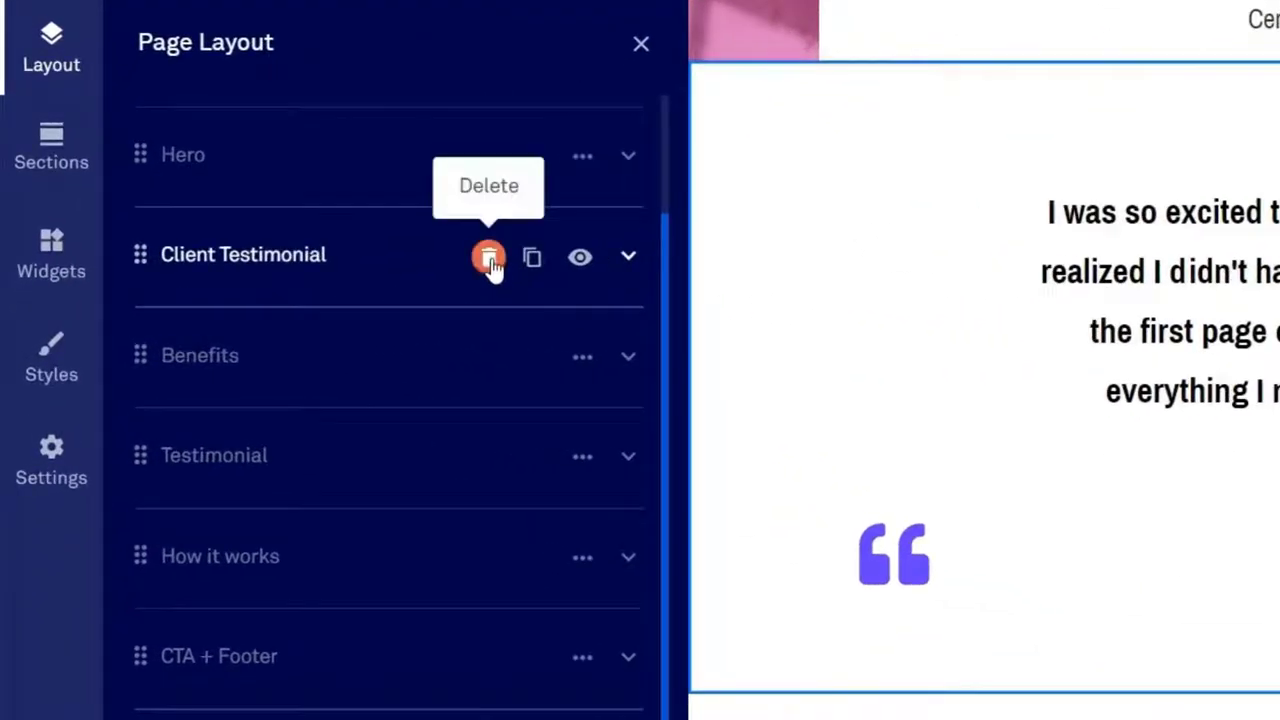
click(632, 264)
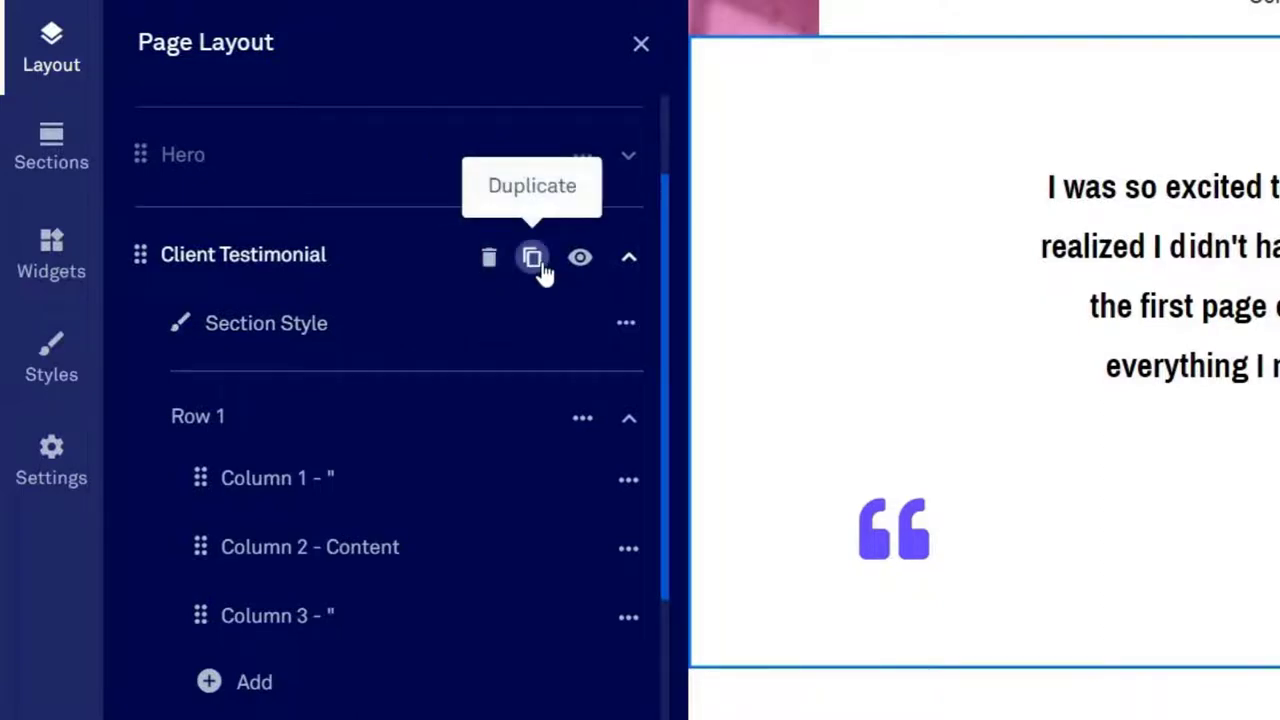
click(632, 266)
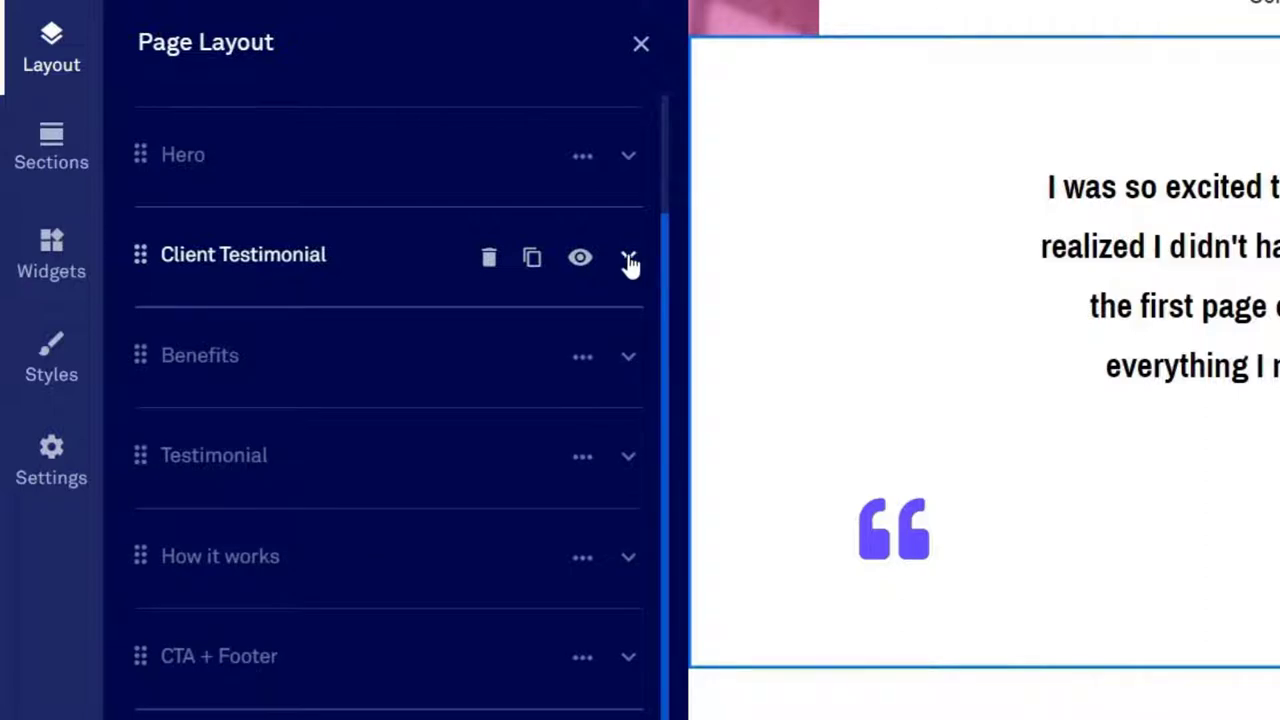
Step: In the Client Testimonial section style, try the maroon brand color as the background and restore the white background
click(629, 259)
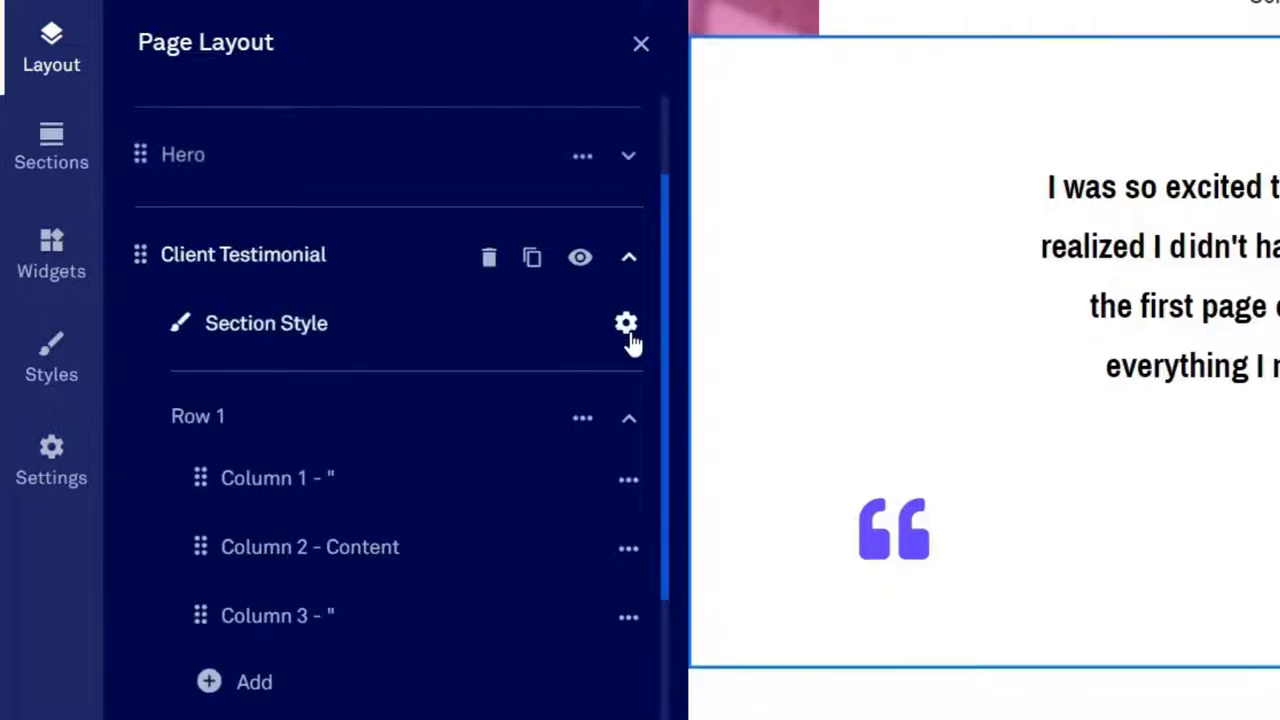
click(627, 325)
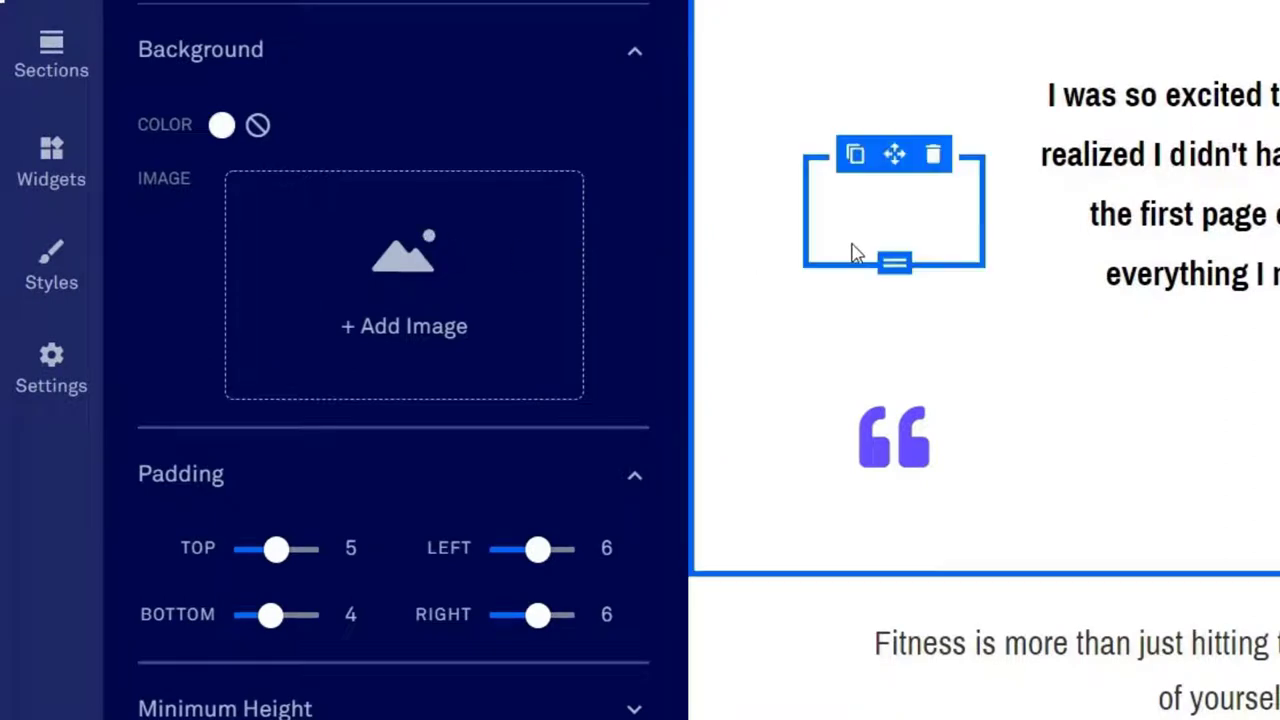
scroll(855, 245, up, 2)
scroll(914, 206, down, 2)
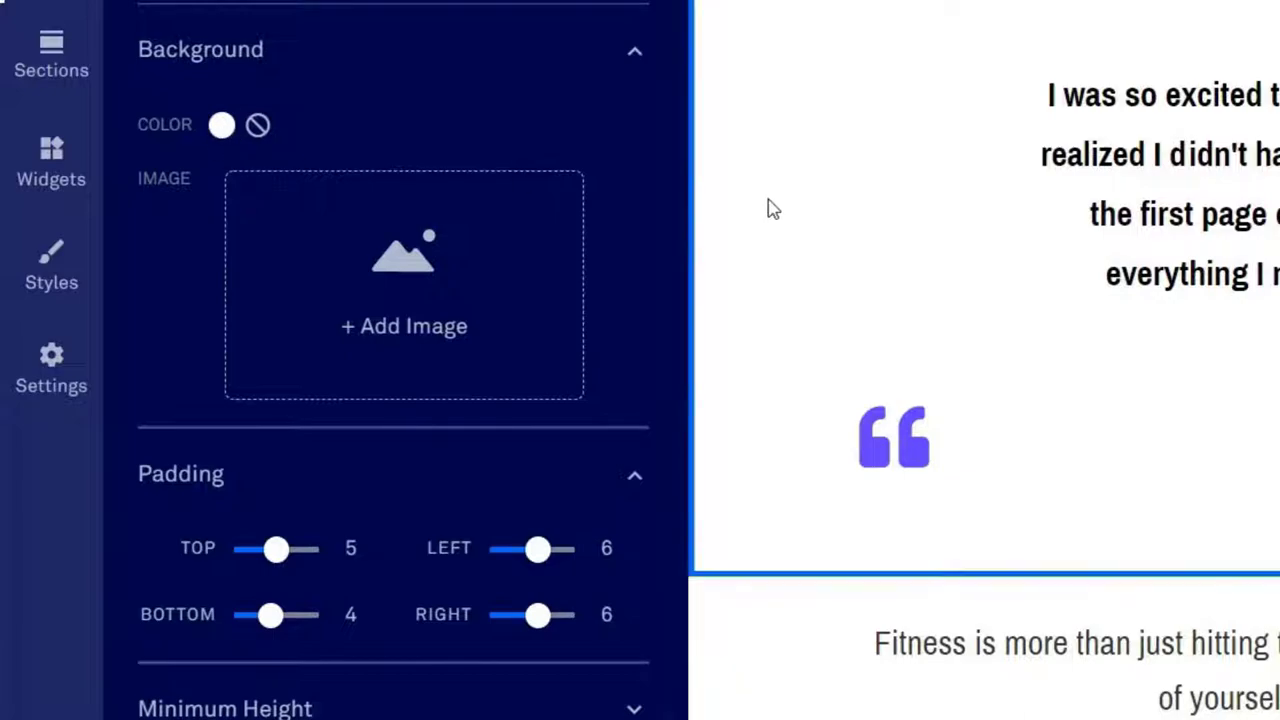
click(221, 126)
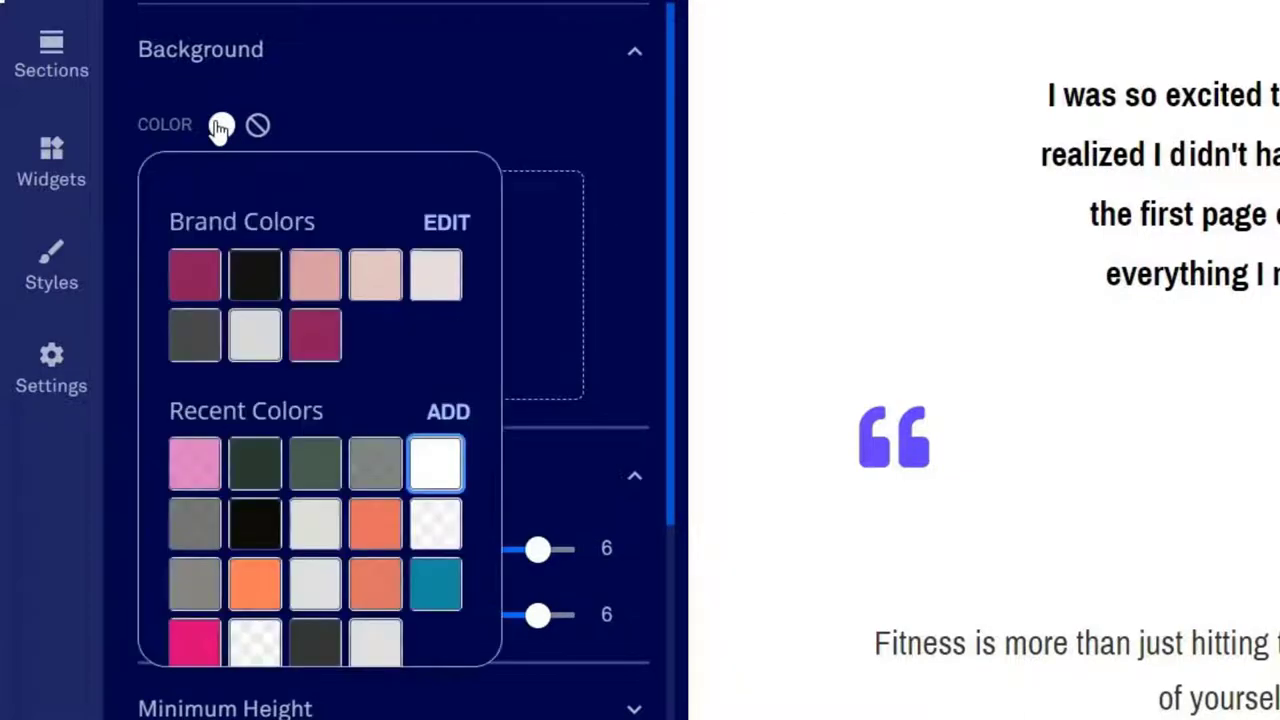
click(204, 276)
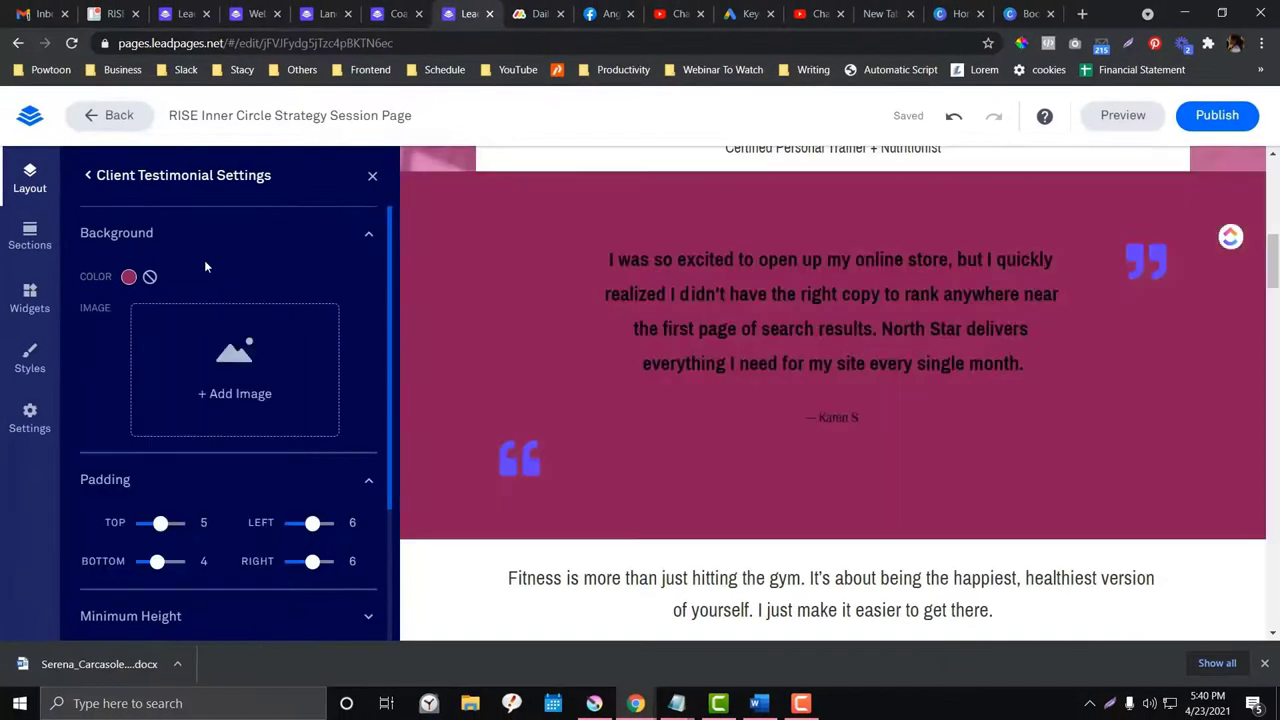
click(128, 277)
click(149, 405)
click(113, 508)
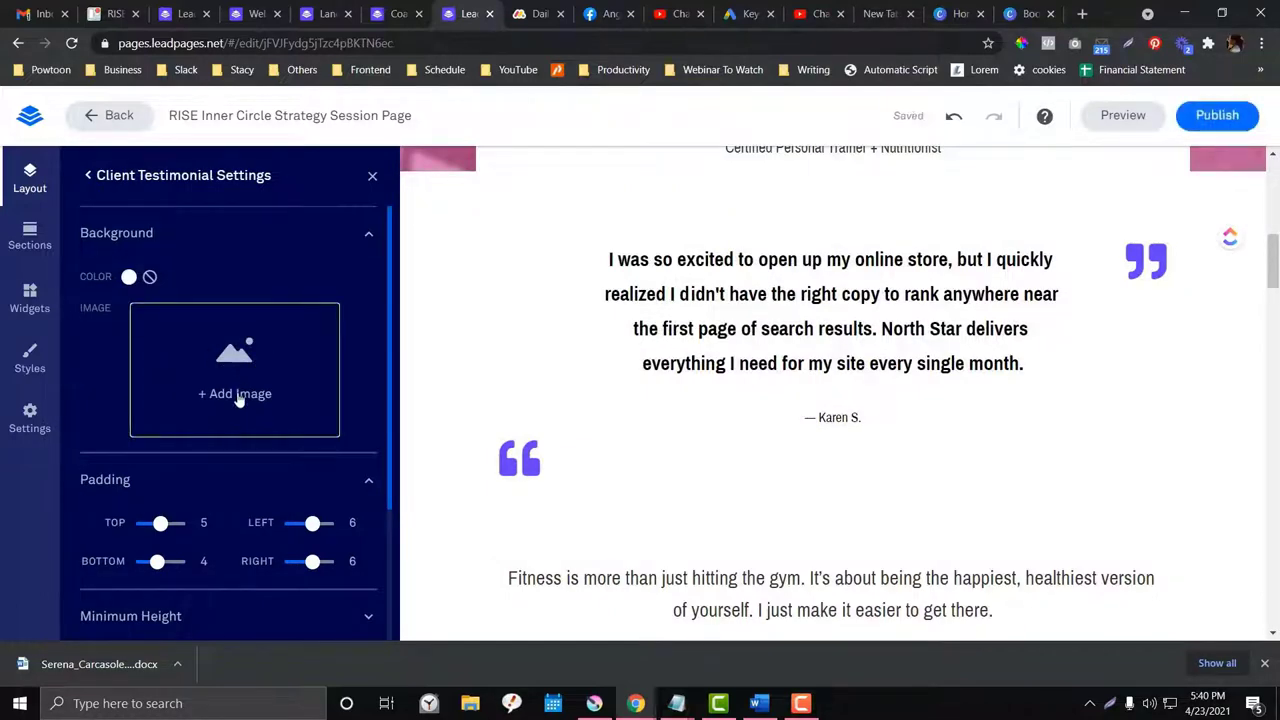
Step: Try a portrait photo from the saved images as the Client Testimonial section's background and remove it
click(237, 395)
click(755, 440)
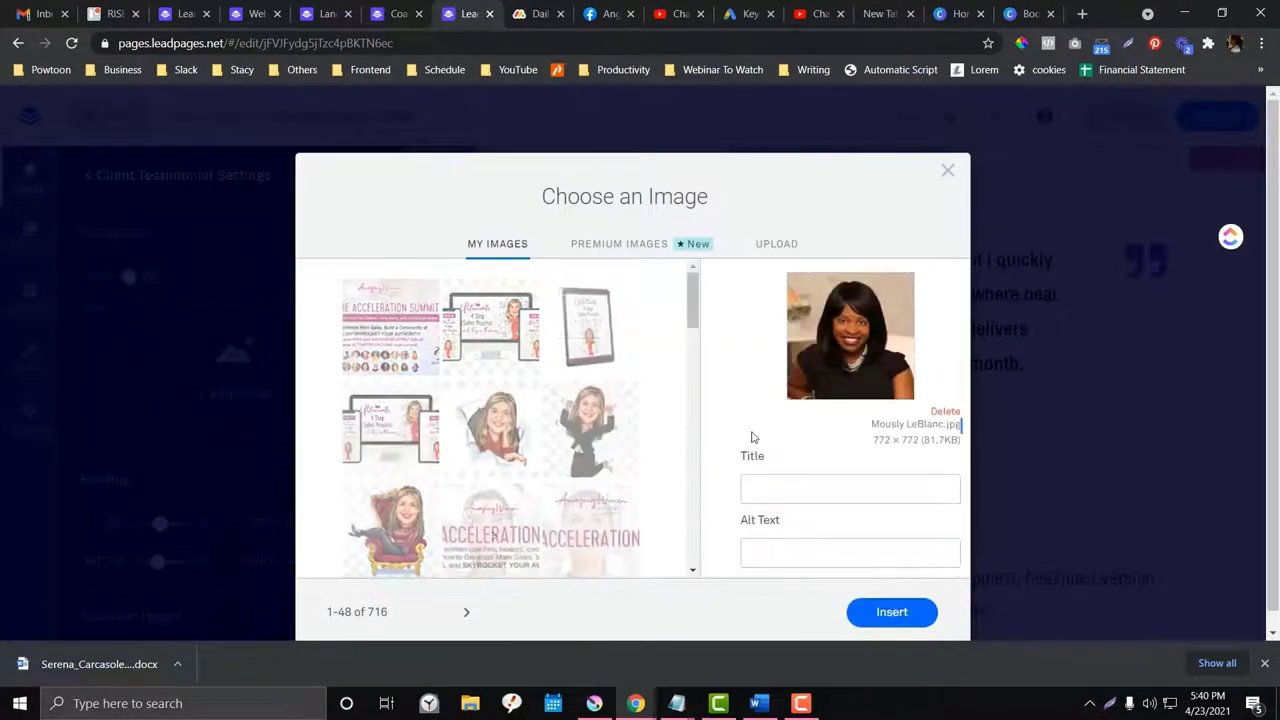
click(871, 618)
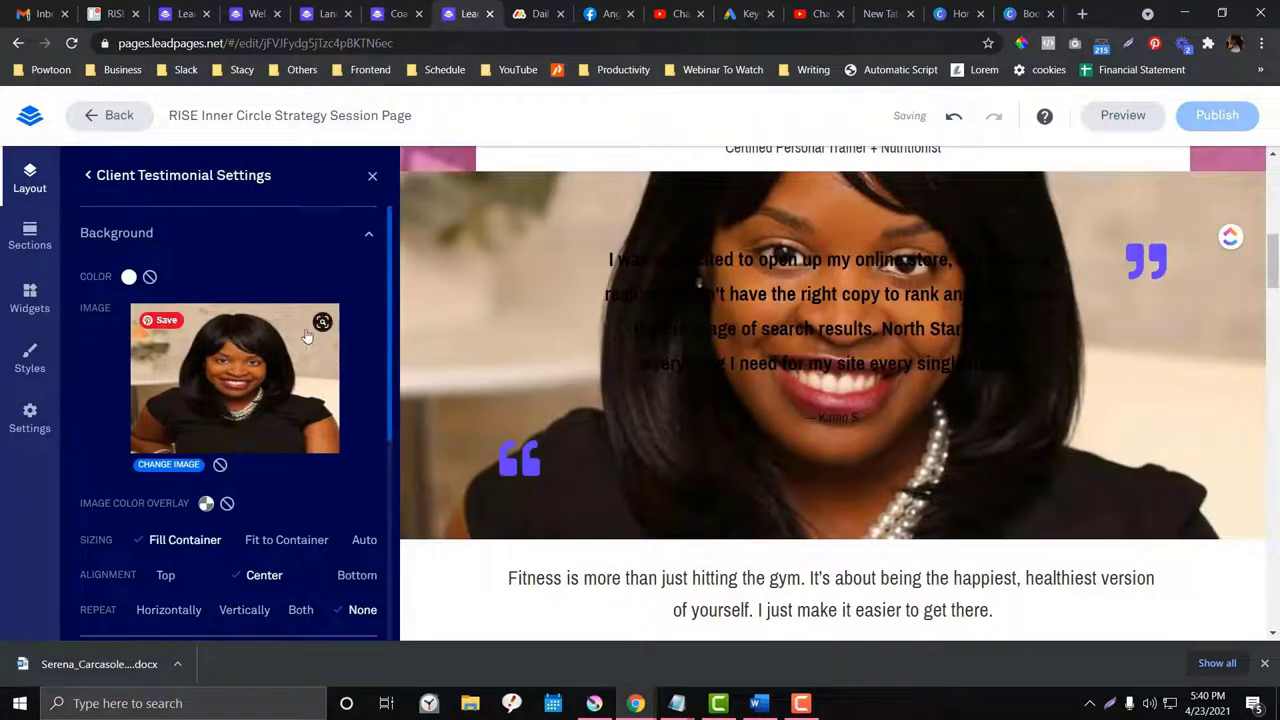
click(219, 467)
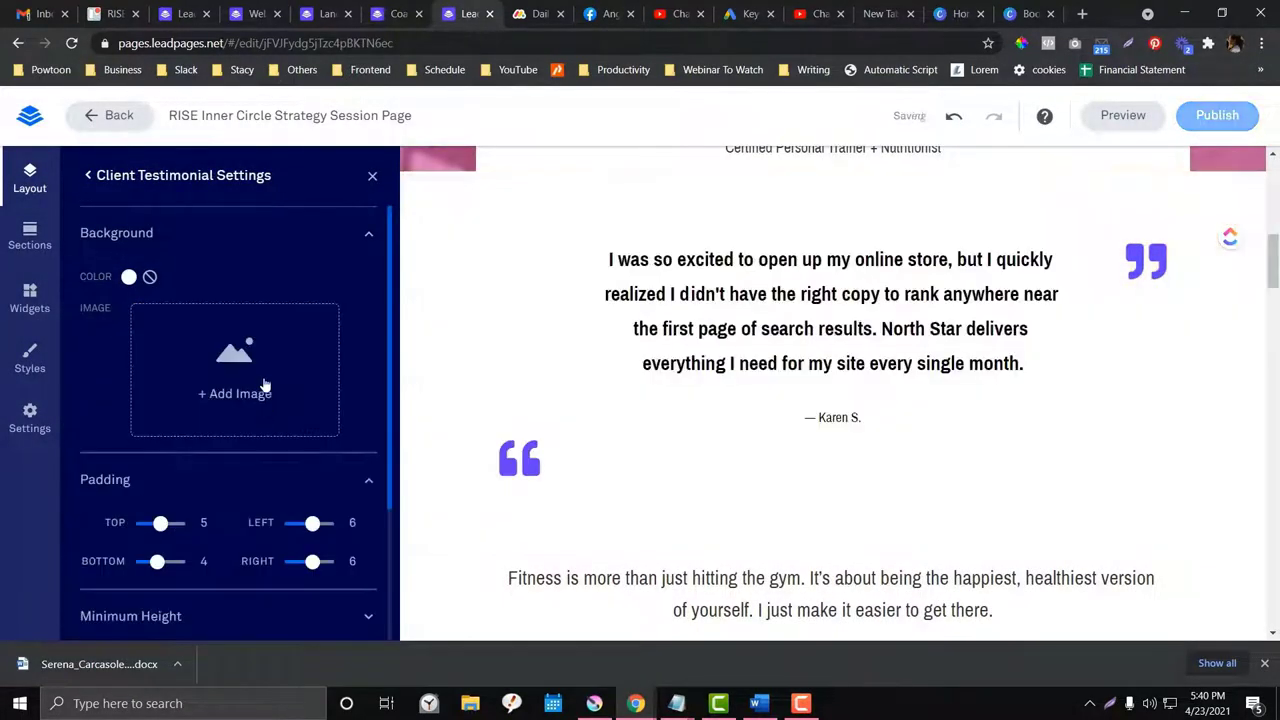
Step: Set the Client Testimonial section's top padding to 7 and return to the page layout
scroll(275, 350, down, 3)
drag(160, 357, 167, 357)
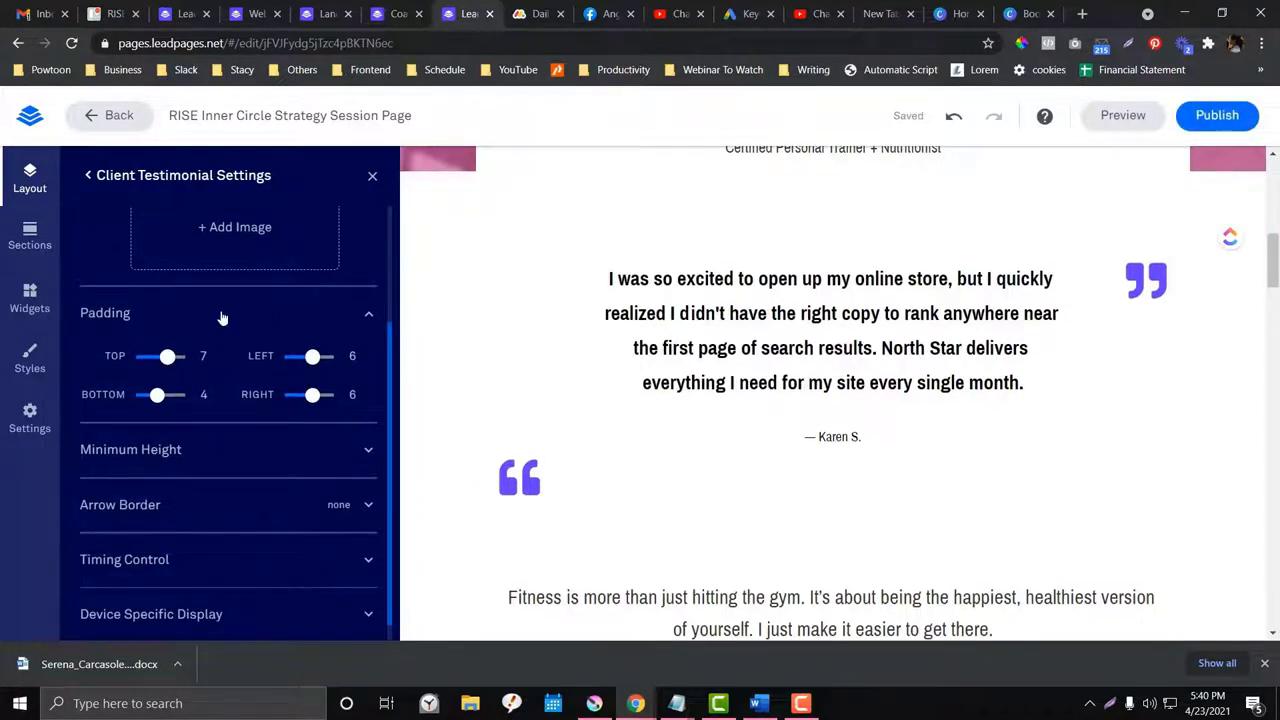
scroll(214, 446, down, 1)
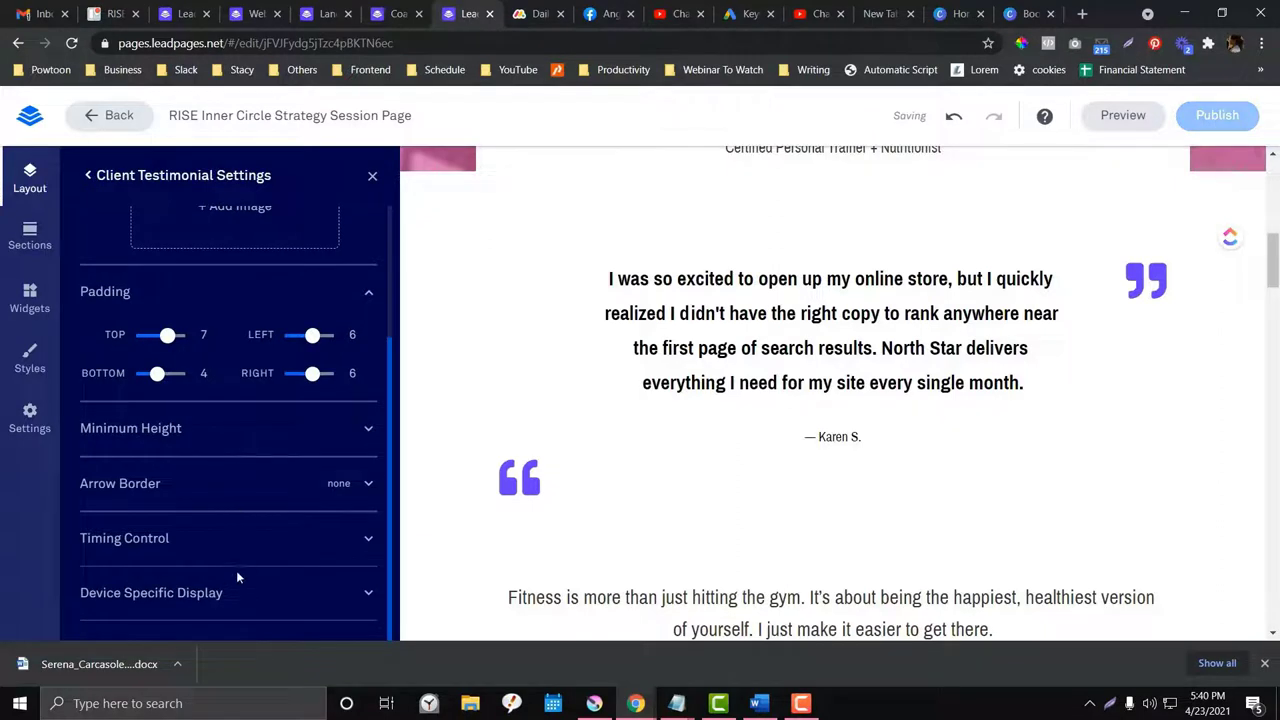
scroll(237, 577, up, 3)
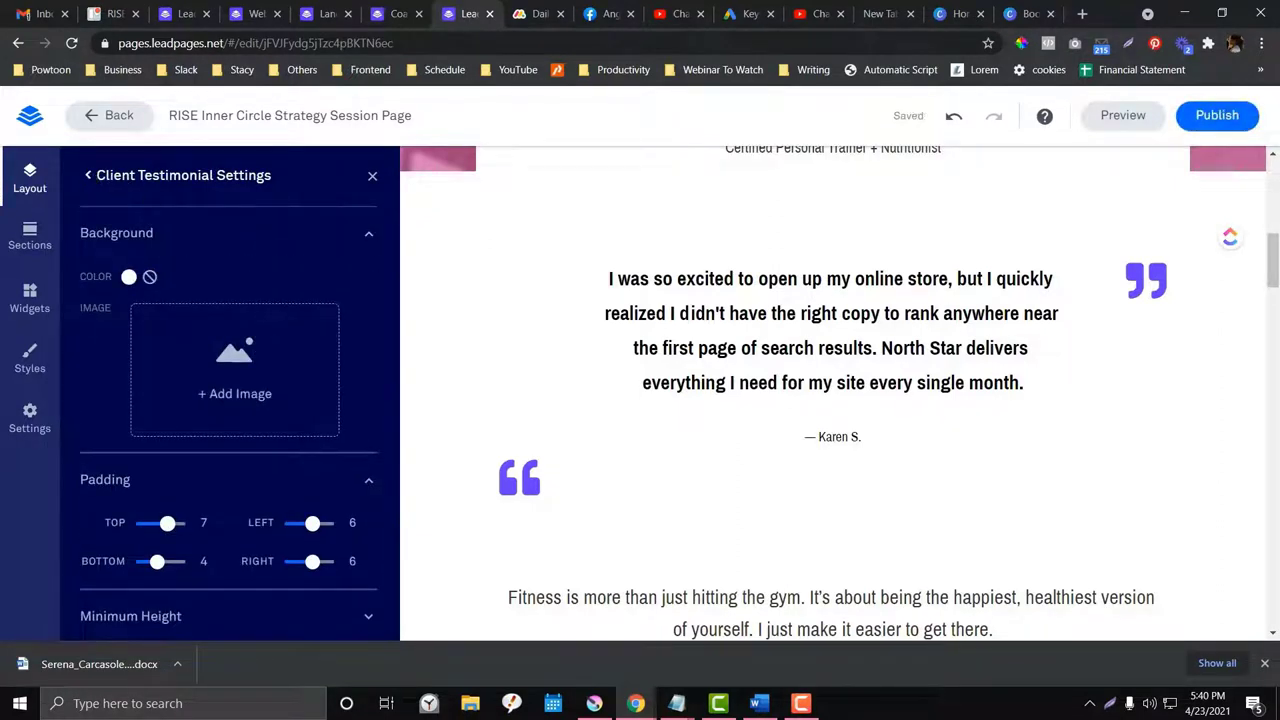
click(88, 175)
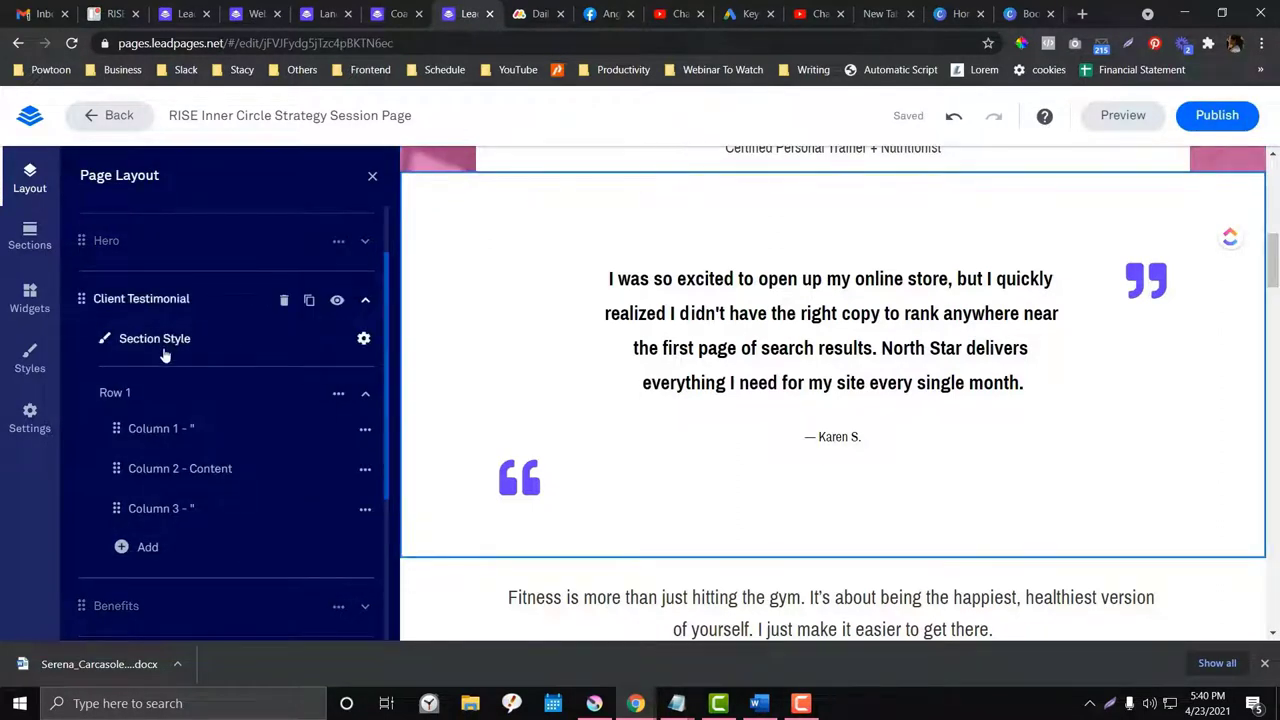
Step: Review the background, padding and remaining style settings of the Client Testimonial section, and go back to the page layout
click(364, 340)
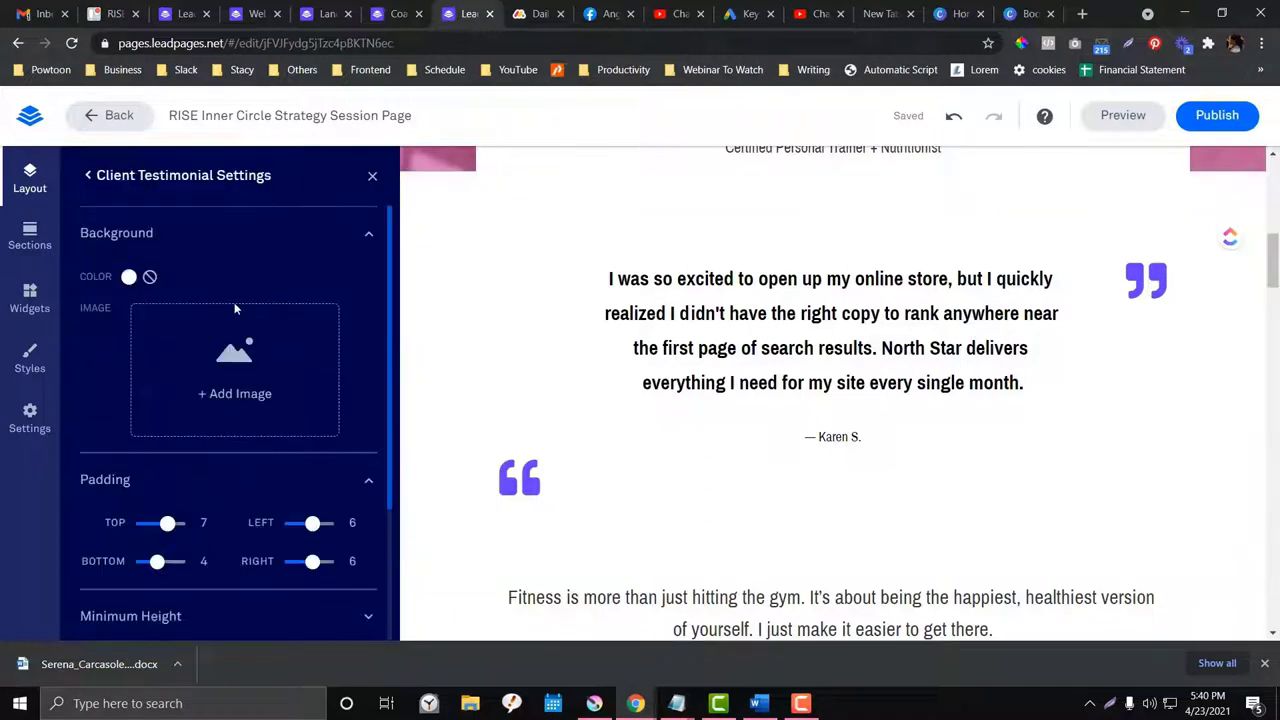
scroll(234, 315, down, 2)
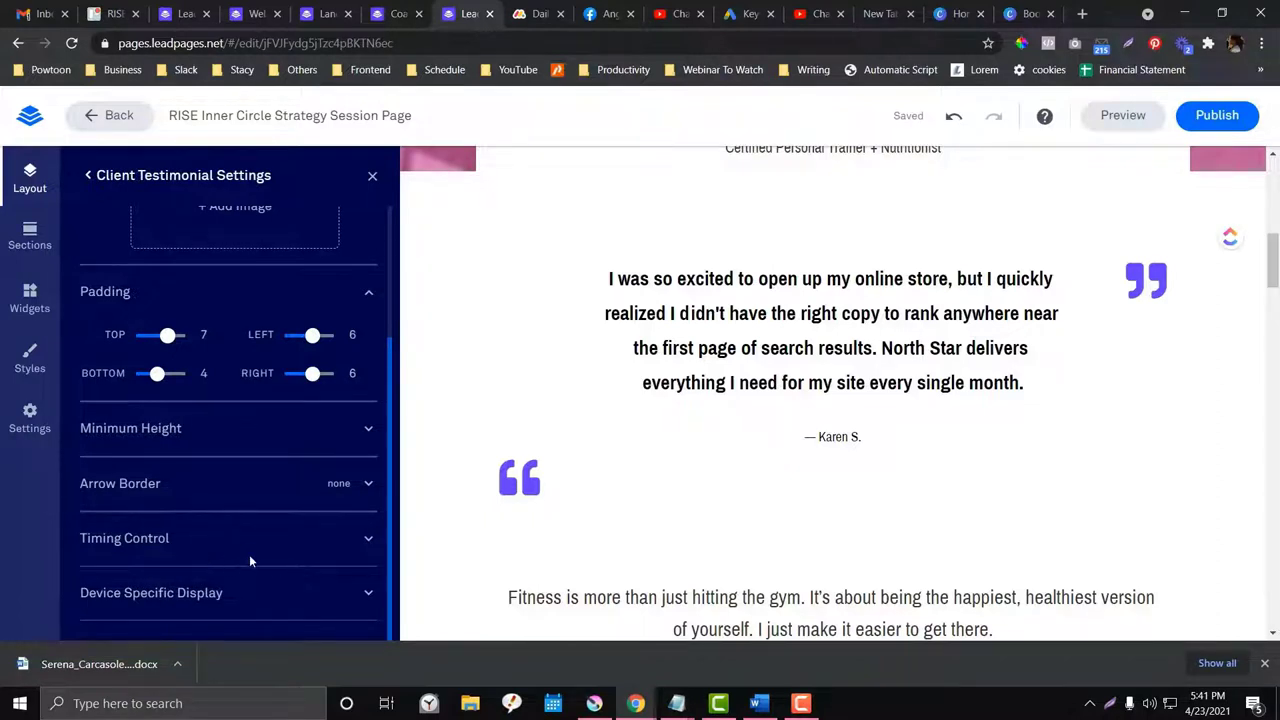
scroll(258, 480, up, 2)
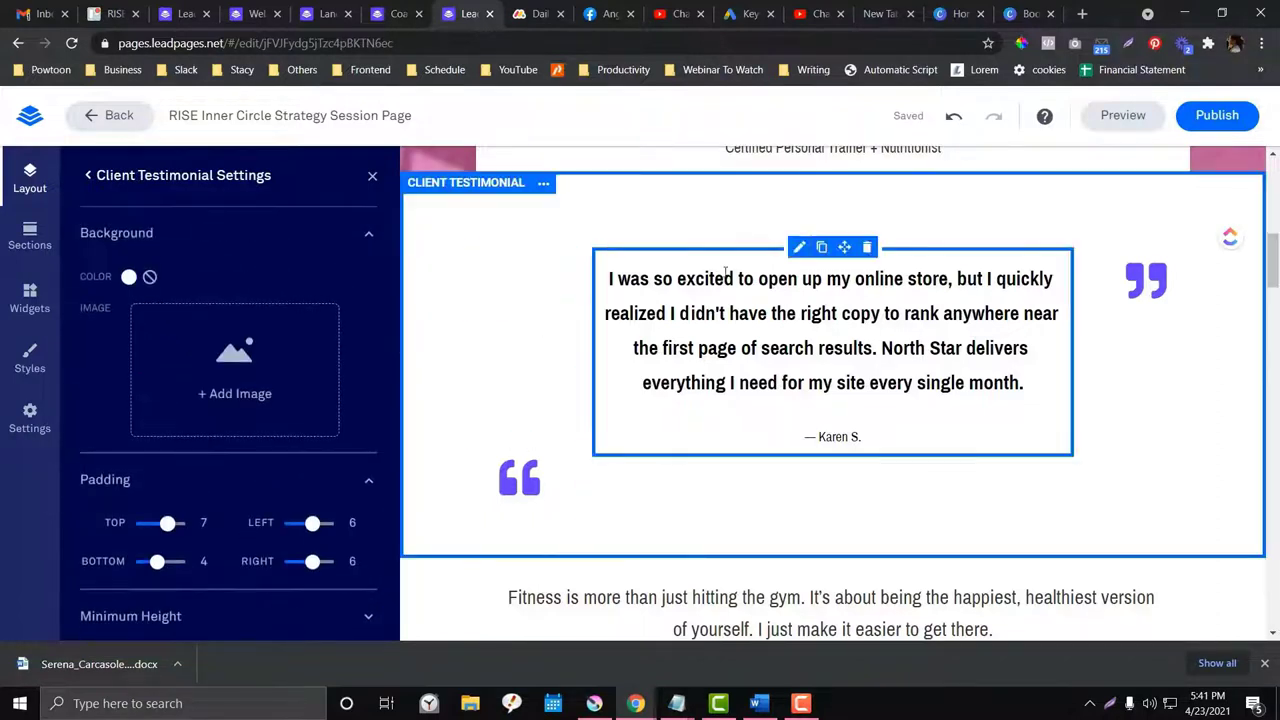
click(90, 177)
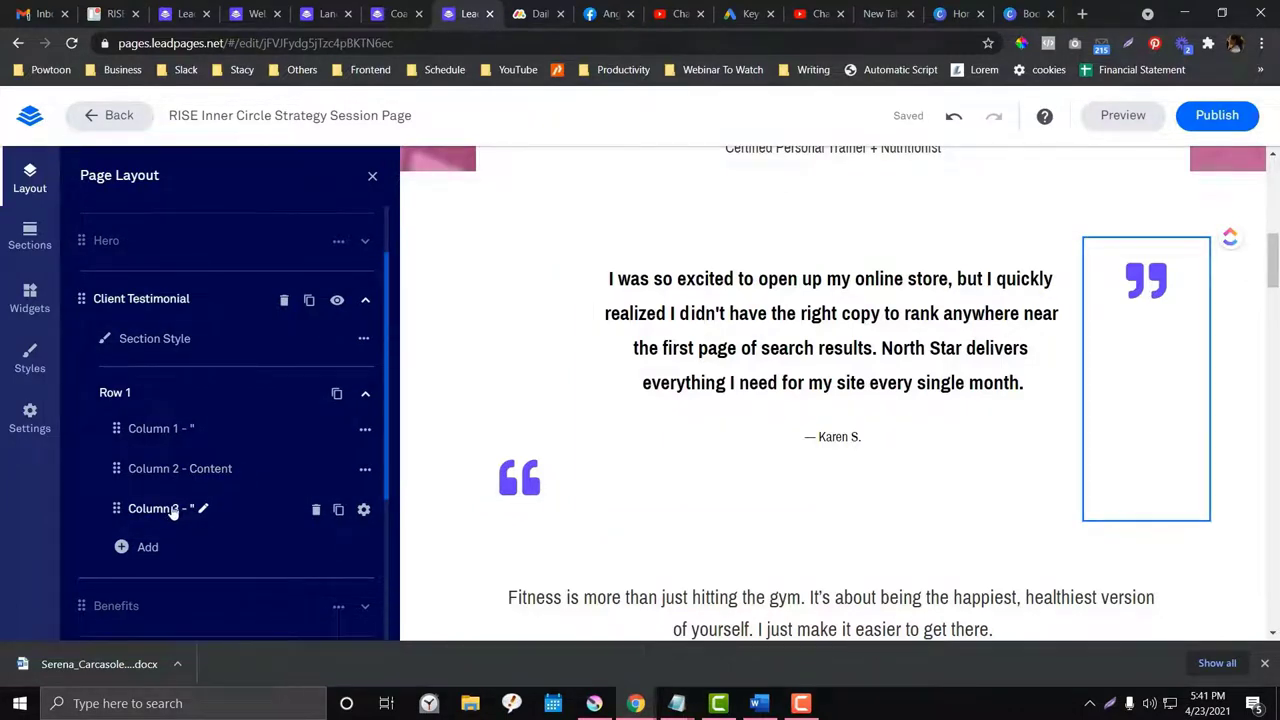
Step: Add a fourth column to Row 1 of the Client Testimonial section
click(147, 548)
scroll(150, 540, down, 1)
click(166, 503)
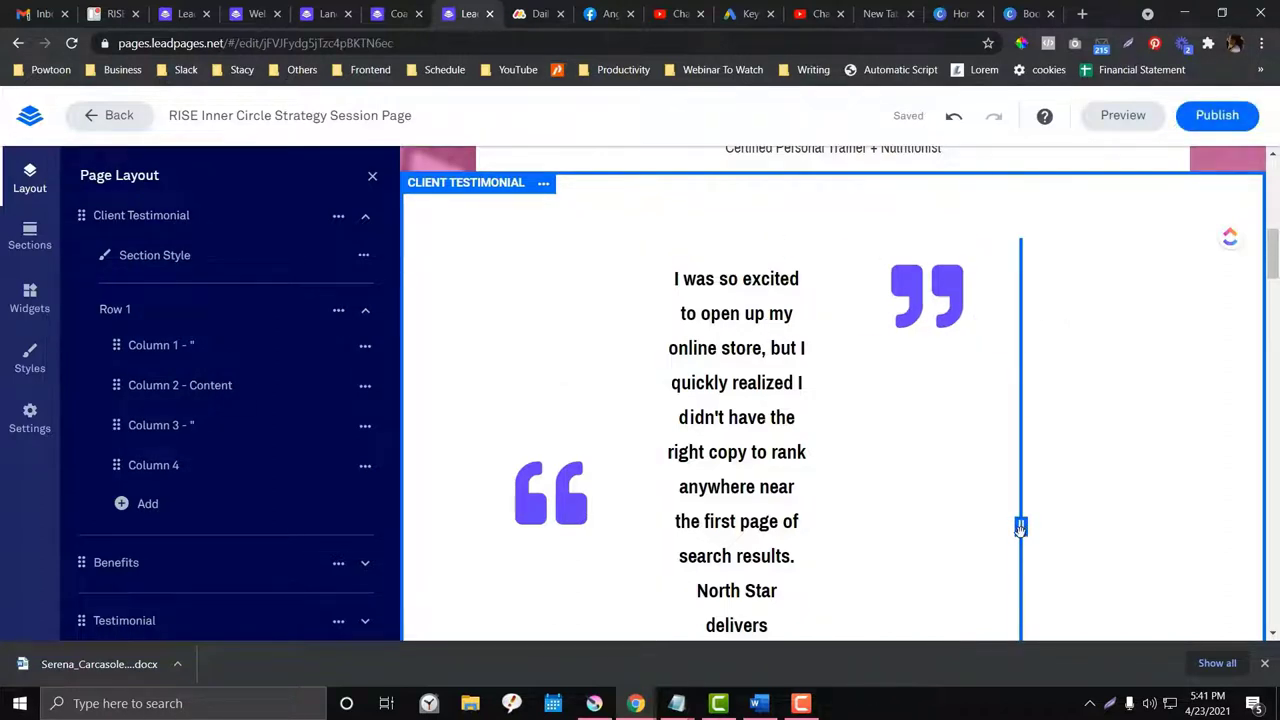
Step: Adjust the column widths in the testimonial row, narrowing the quote mark columns and widening the testimonial text column
drag(1051, 533, 1083, 527)
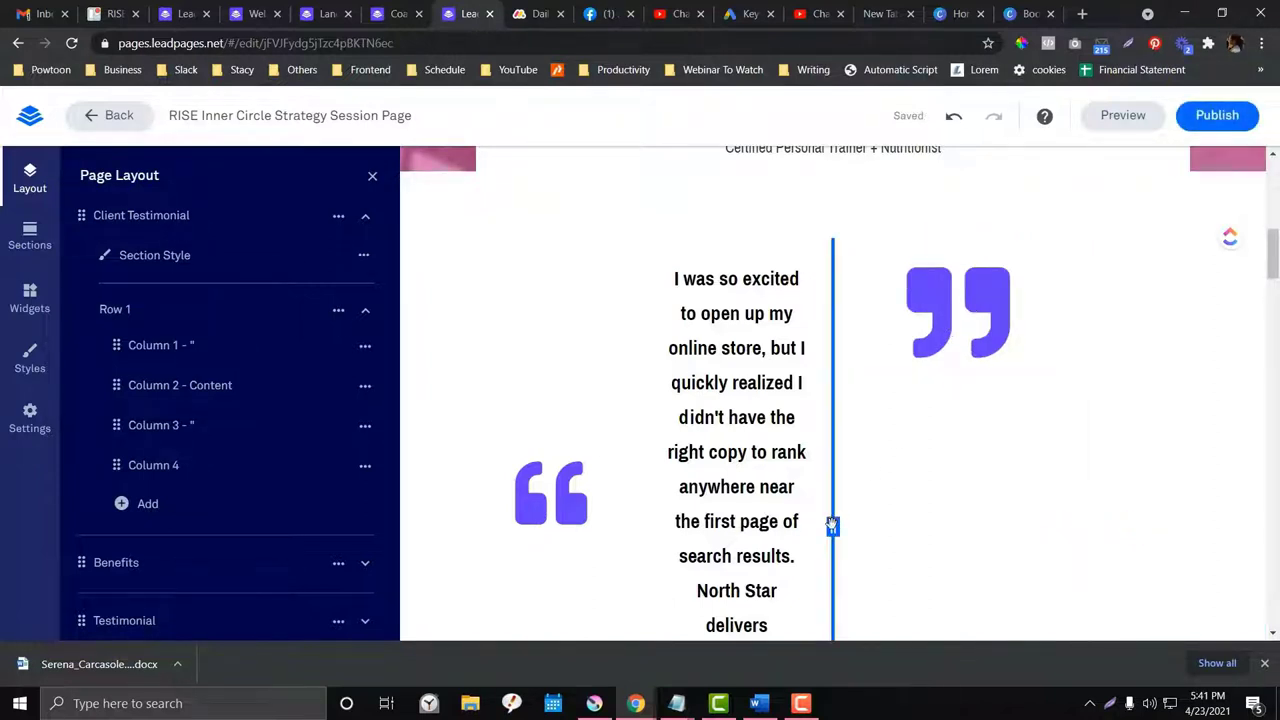
drag(880, 535, 960, 522)
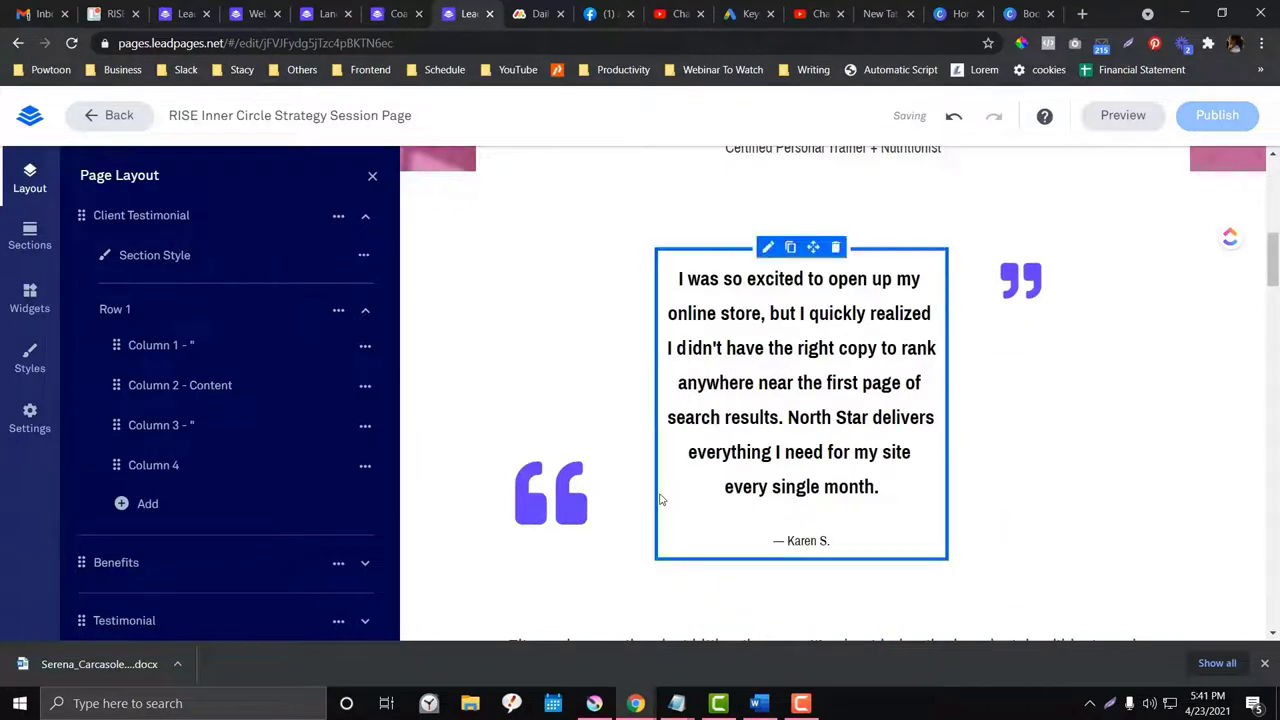
drag(640, 402, 606, 397)
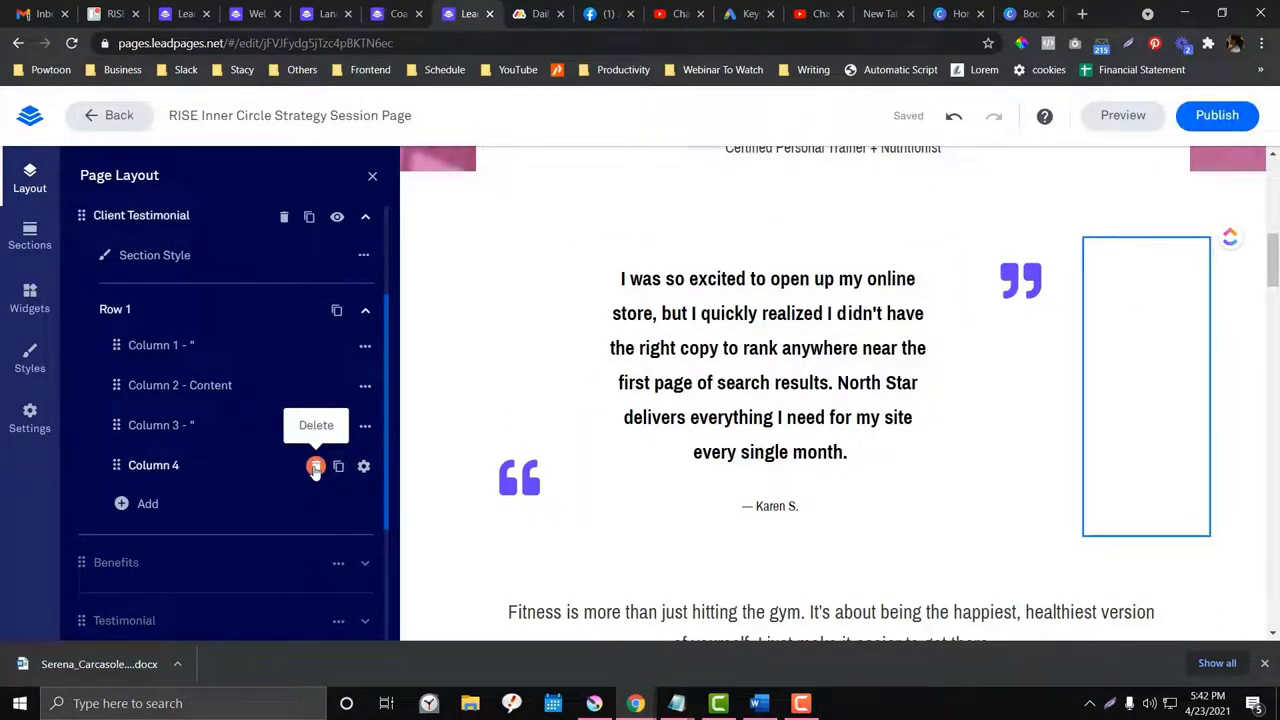
Step: Delete the empty Column 4 from the testimonial row and check the section on the page
click(315, 467)
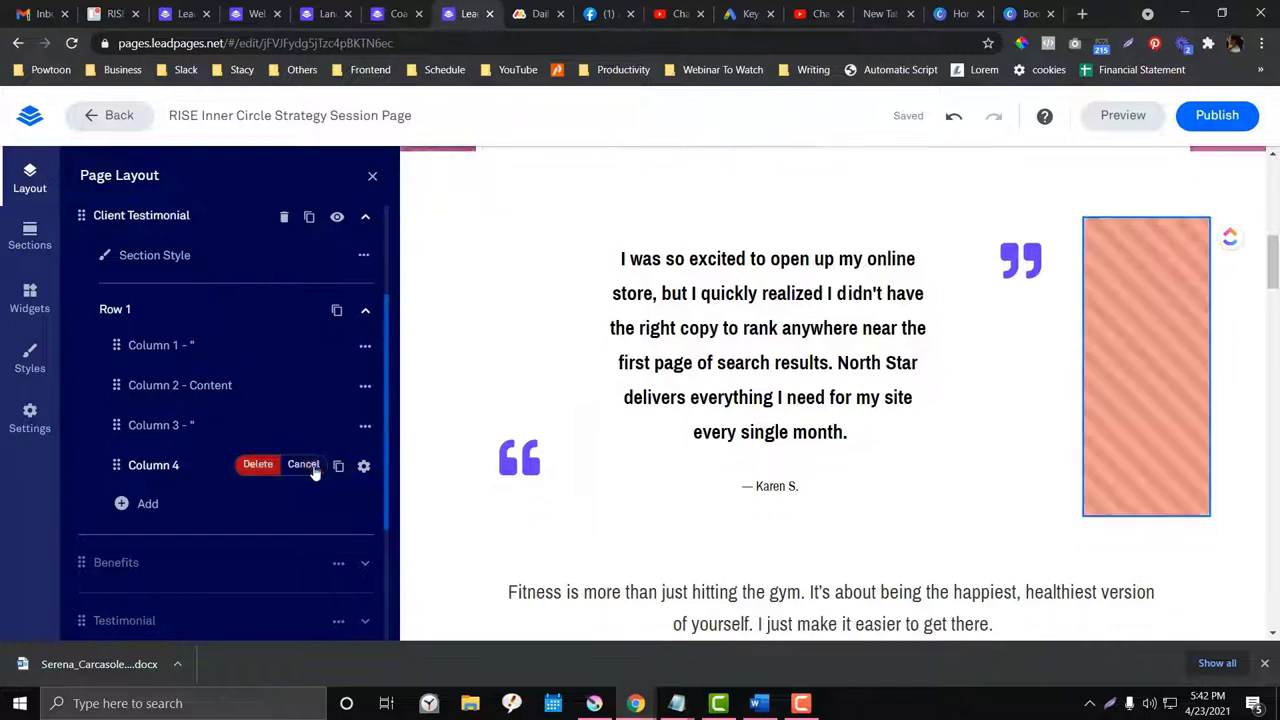
click(257, 464)
scroll(203, 395, down, 3)
scroll(203, 395, up, 3)
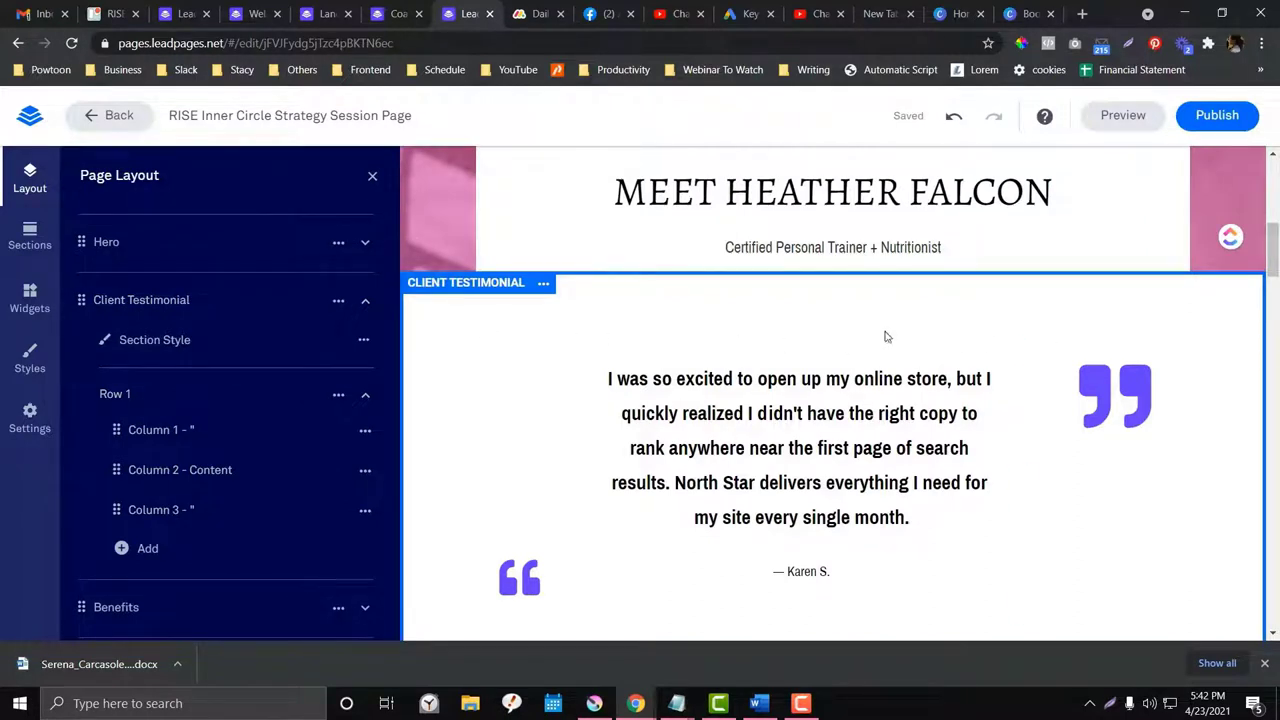
Step: Add a new row to the Client Testimonial section and move it above the row with the testimonial quote
click(148, 550)
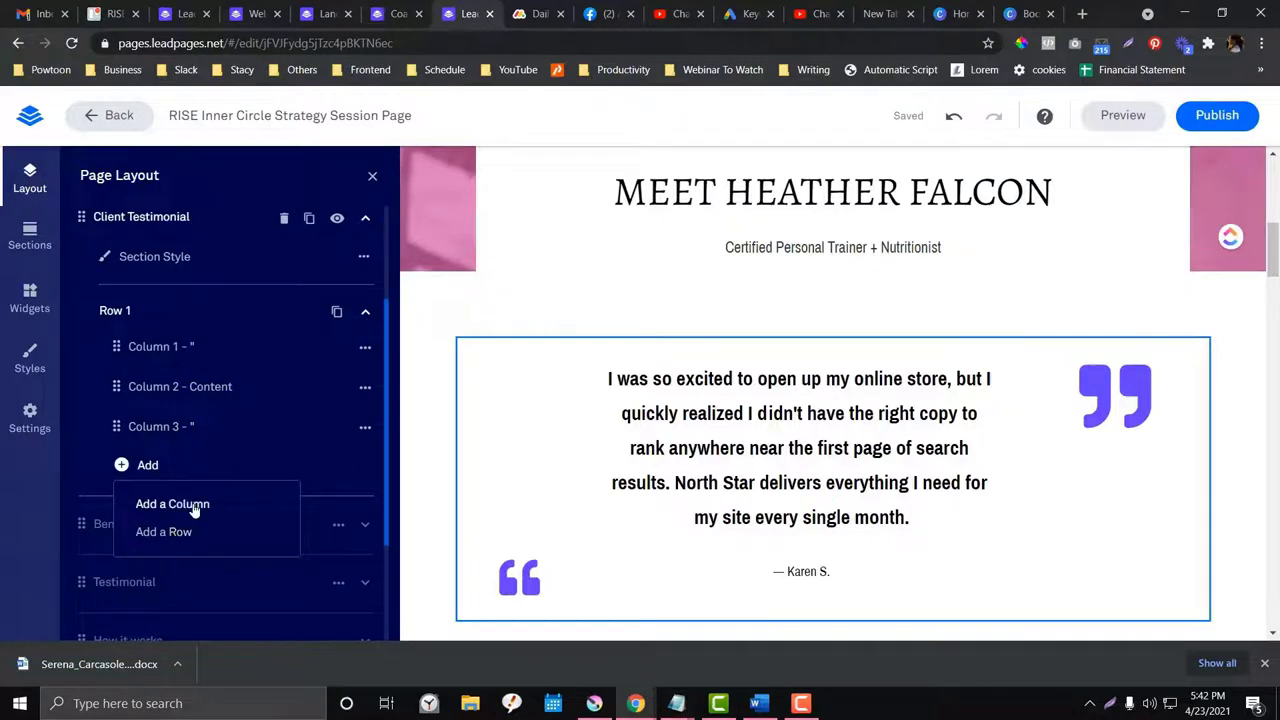
click(176, 538)
scroll(490, 490, down, 1)
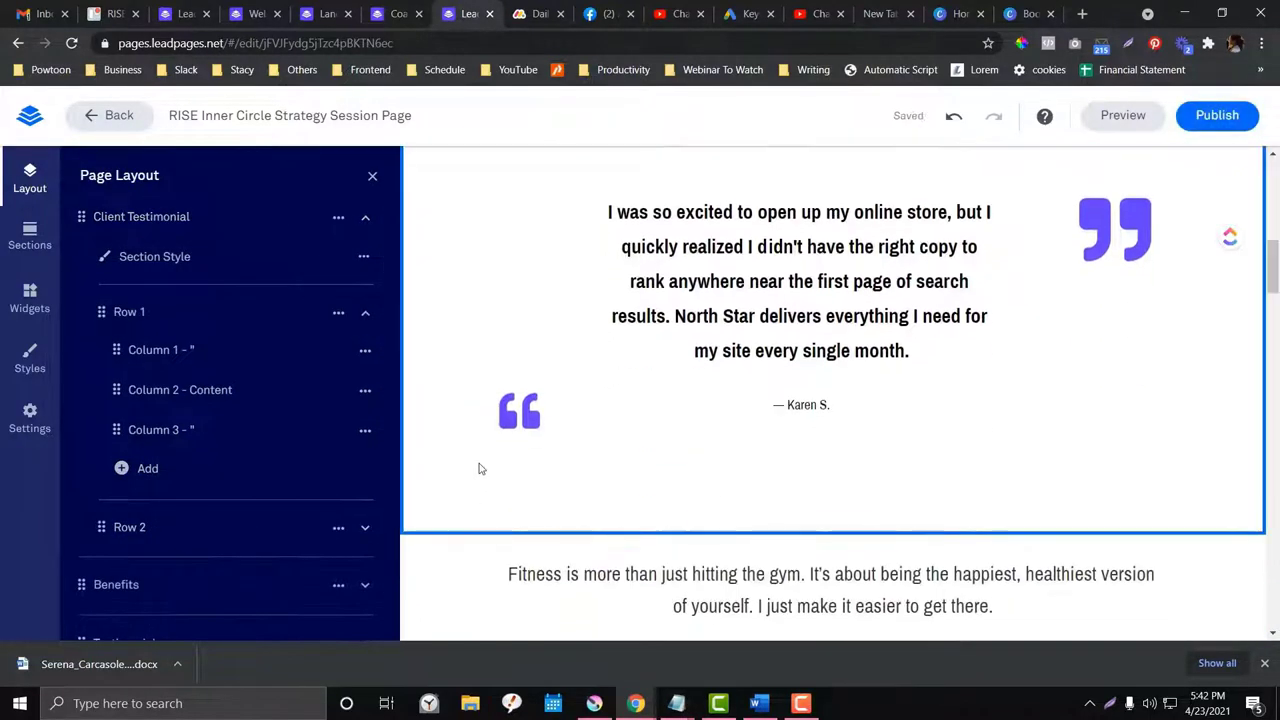
click(127, 530)
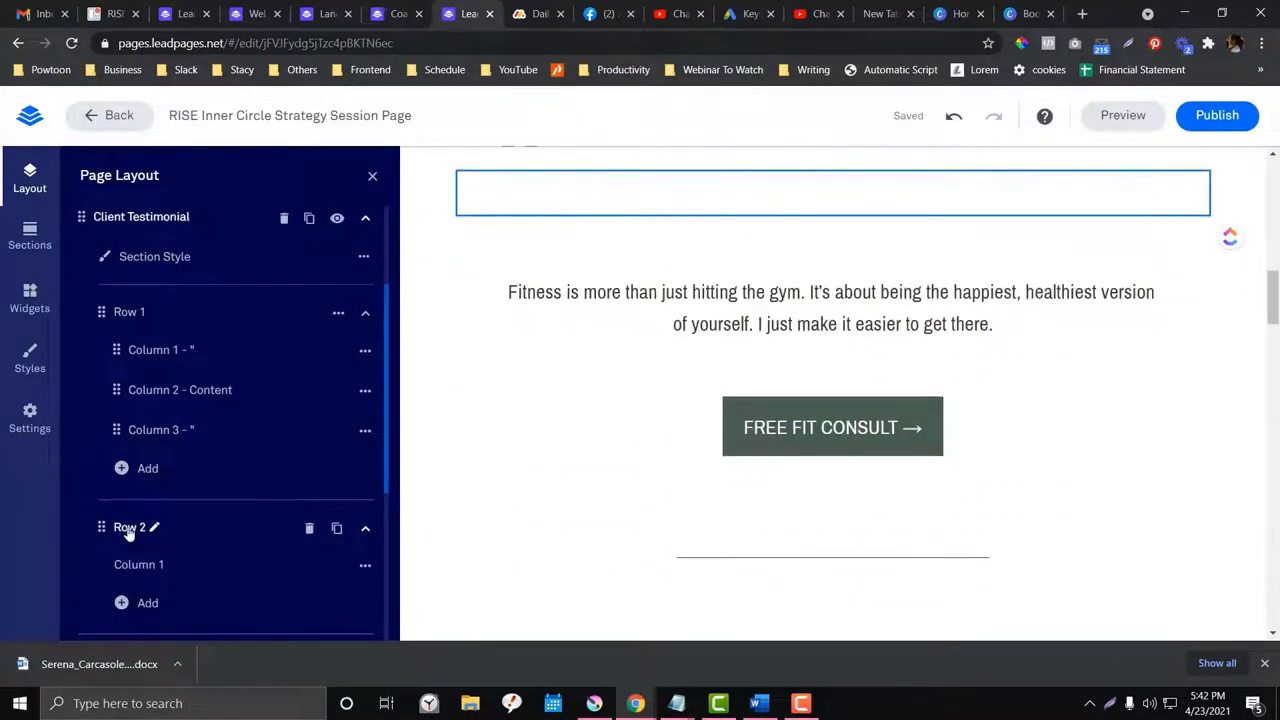
click(104, 527)
drag(101, 527, 110, 300)
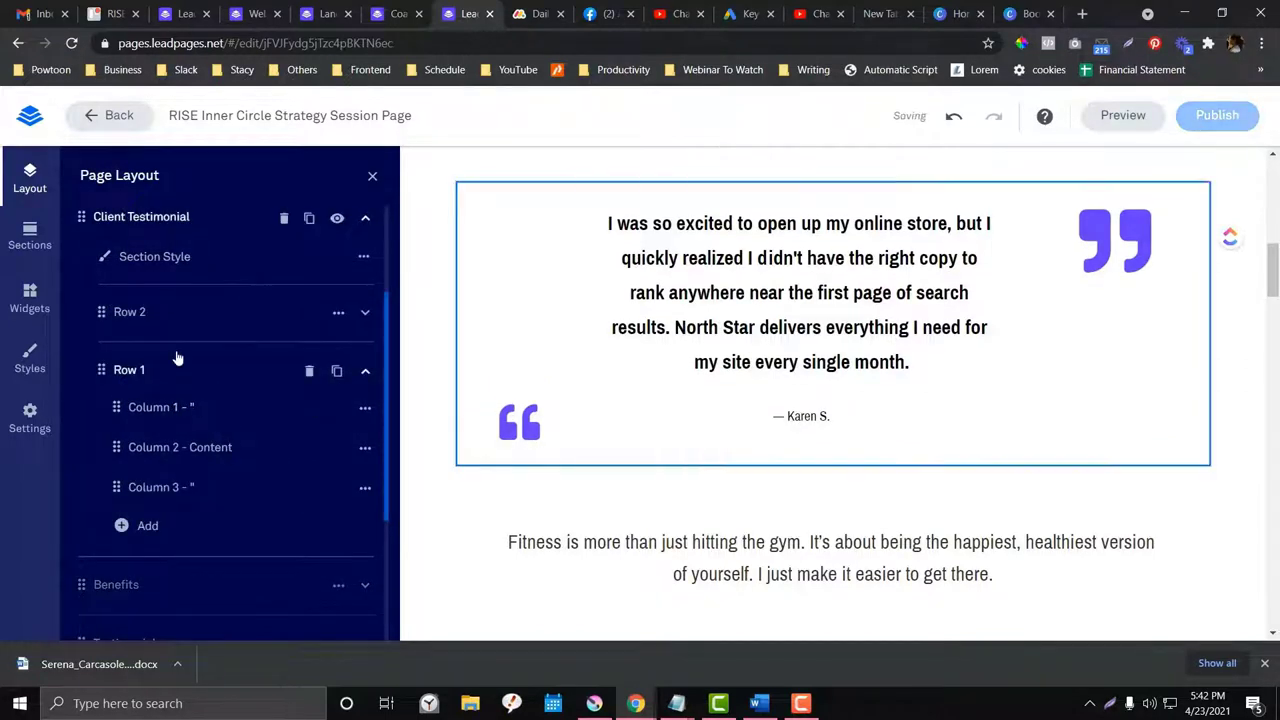
Step: Rename the new empty row as Row 1 and the testimonial quote row as Row 2
click(156, 314)
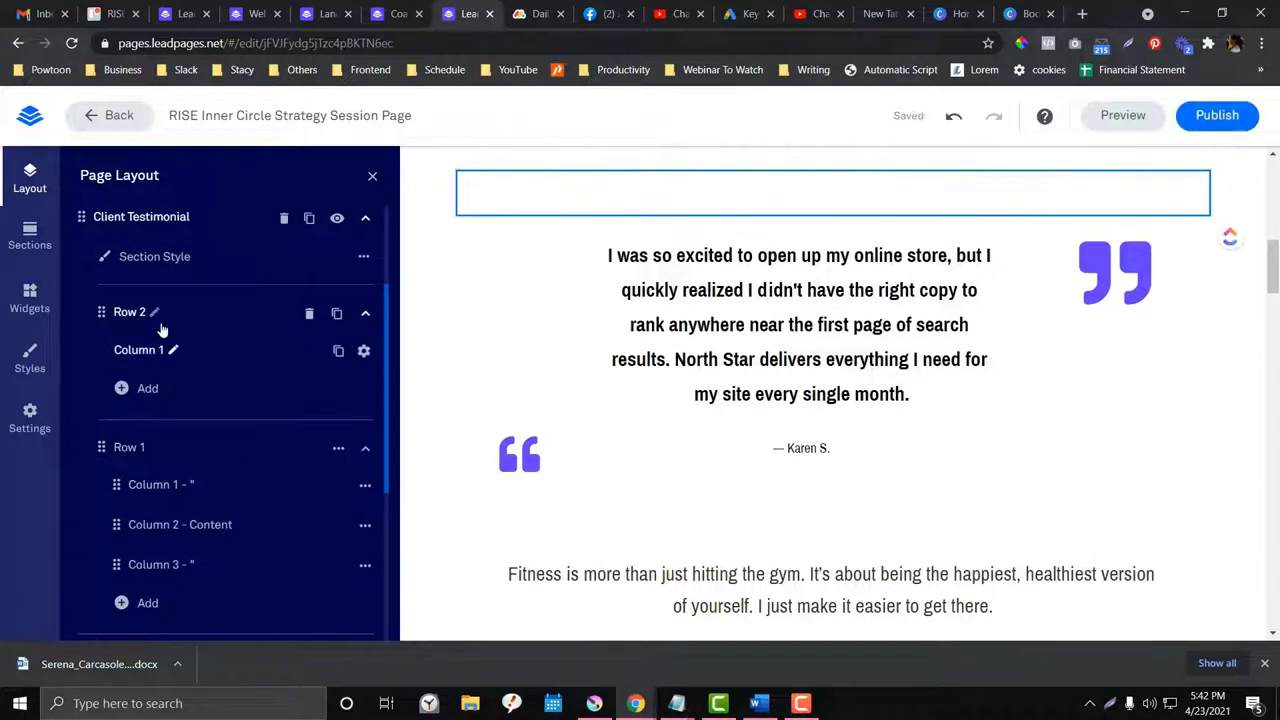
click(155, 313)
double_click(148, 312)
text(1)
click(258, 312)
click(145, 448)
click(150, 448)
text(2)
click(258, 447)
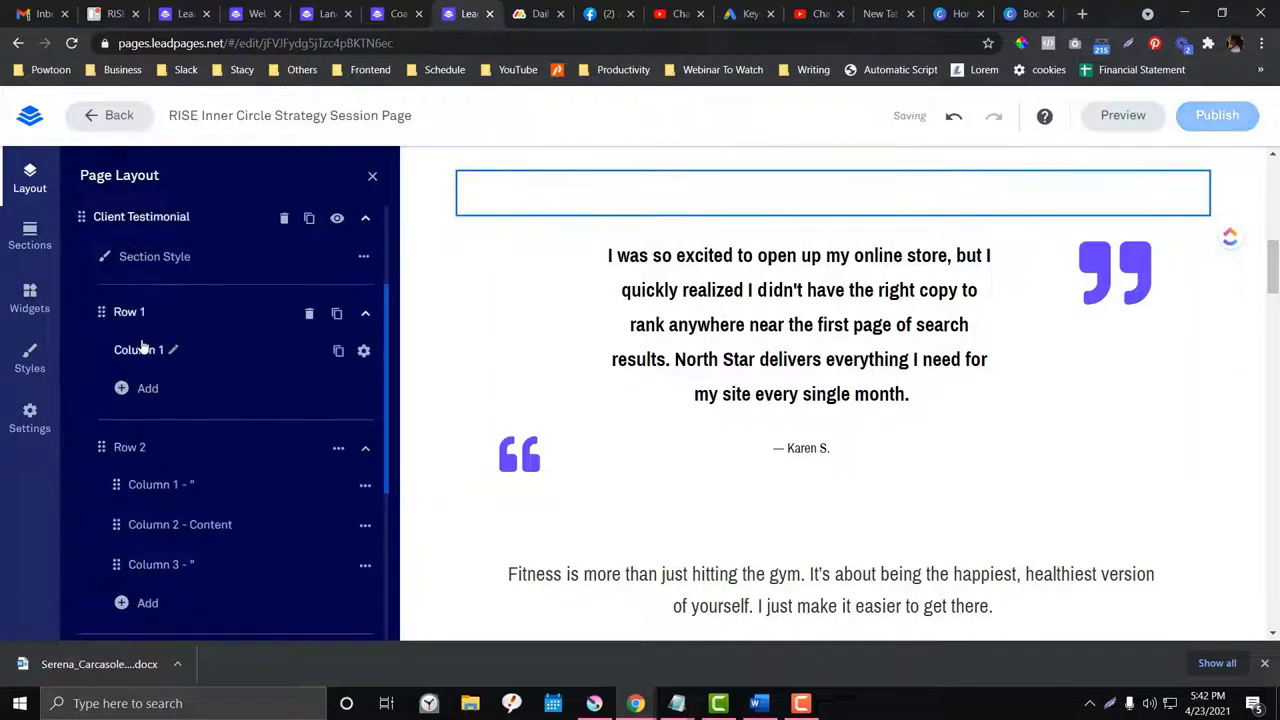
Step: Open the settings of Column 1 in the empty row, view the background image chooser and close it without inserting an image
click(158, 349)
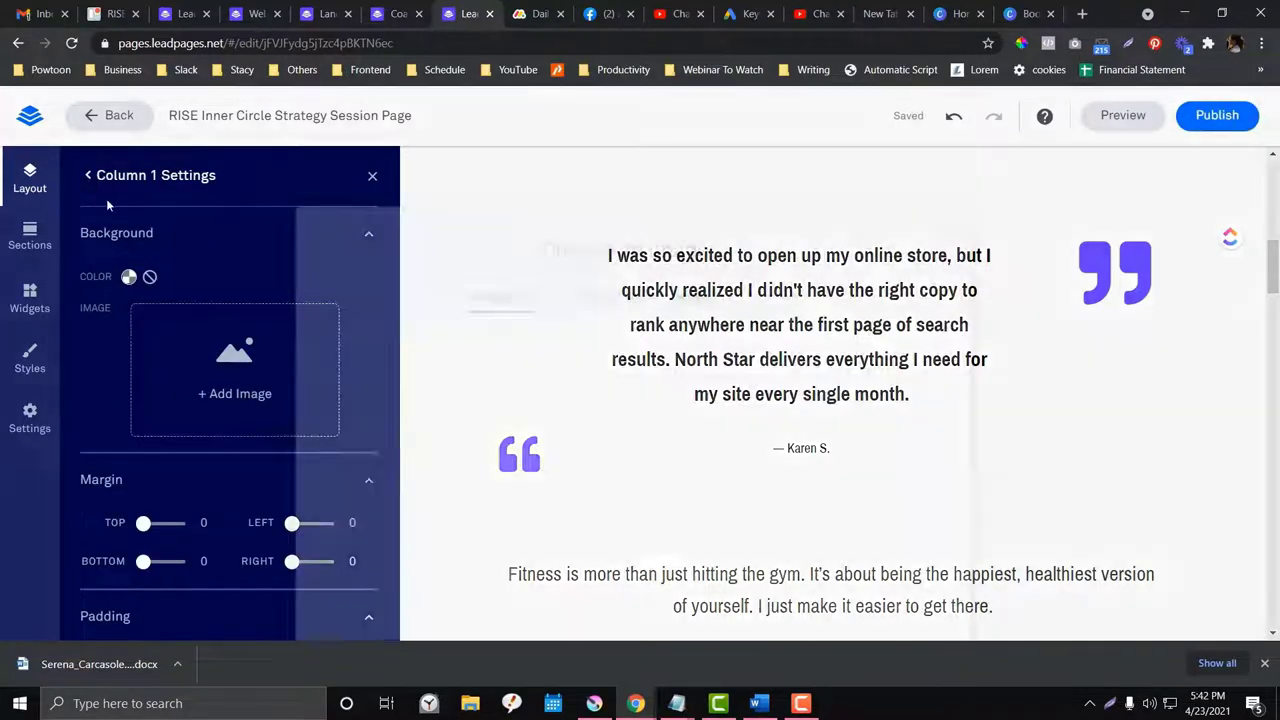
click(234, 393)
click(948, 172)
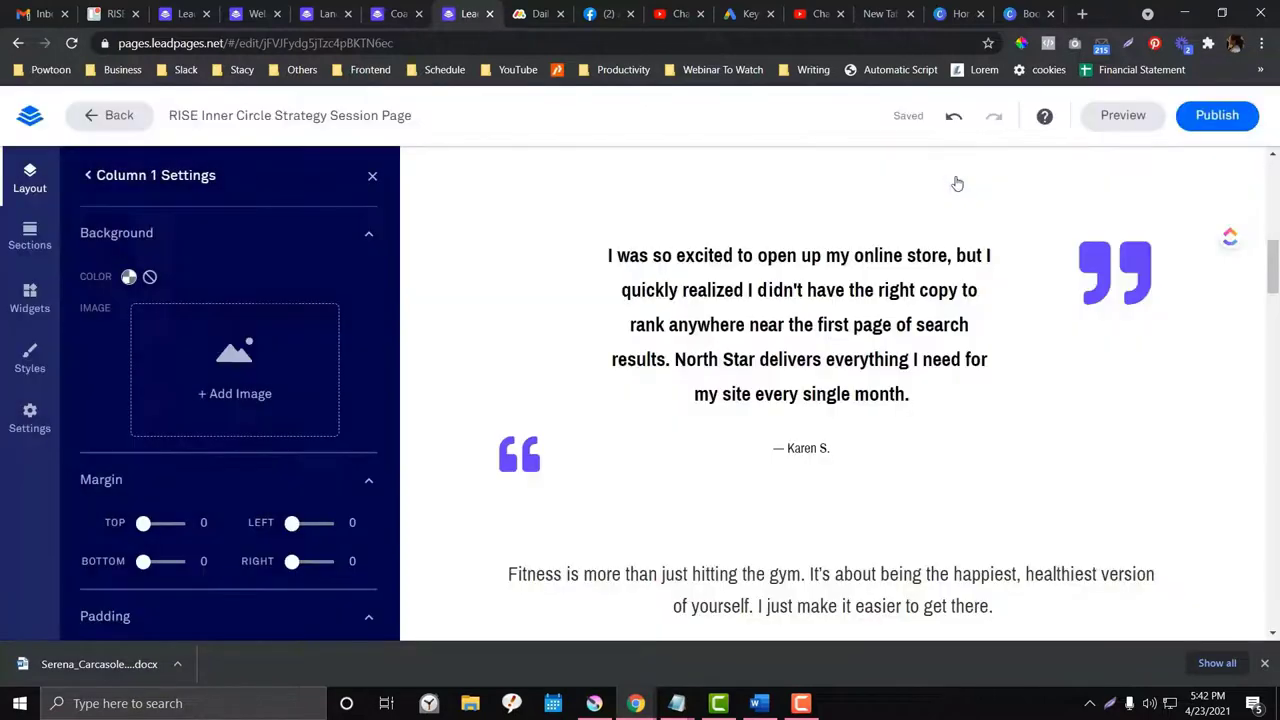
Step: Examine the background, margin and padding settings of Column 1 in the empty Row 1 of the Client Testimonial section
click(90, 175)
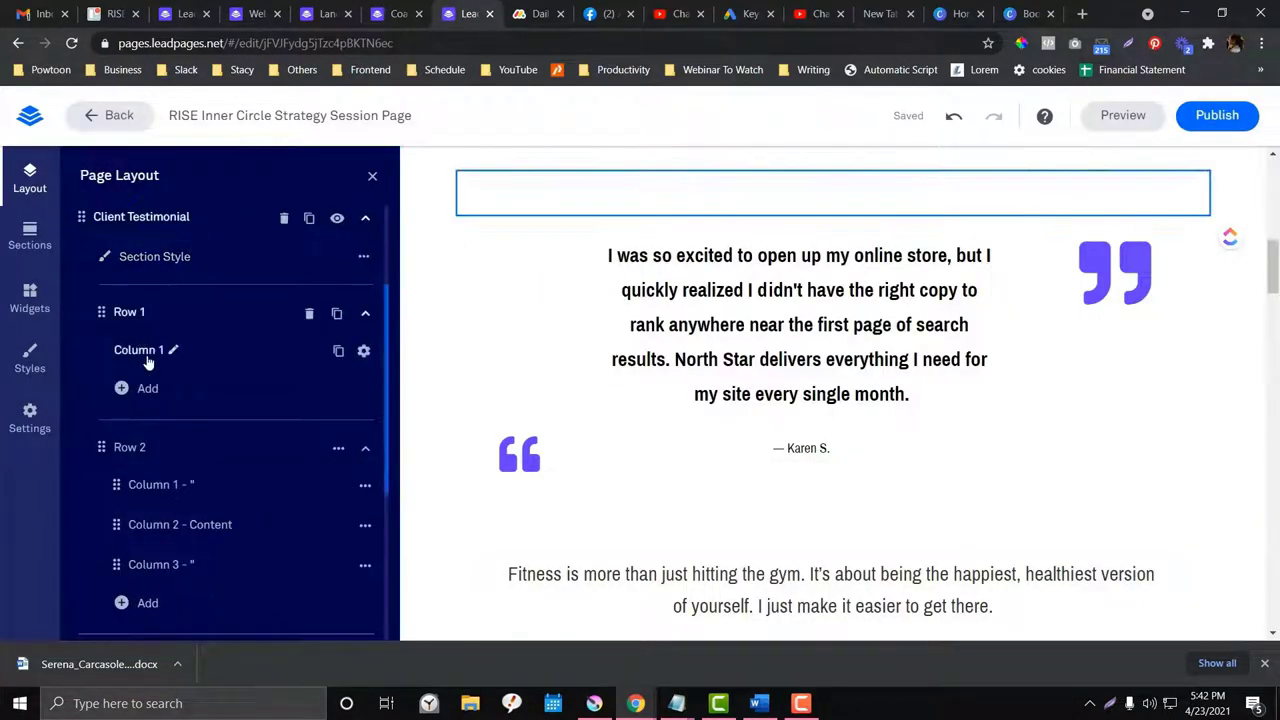
scroll(514, 366, up, 2)
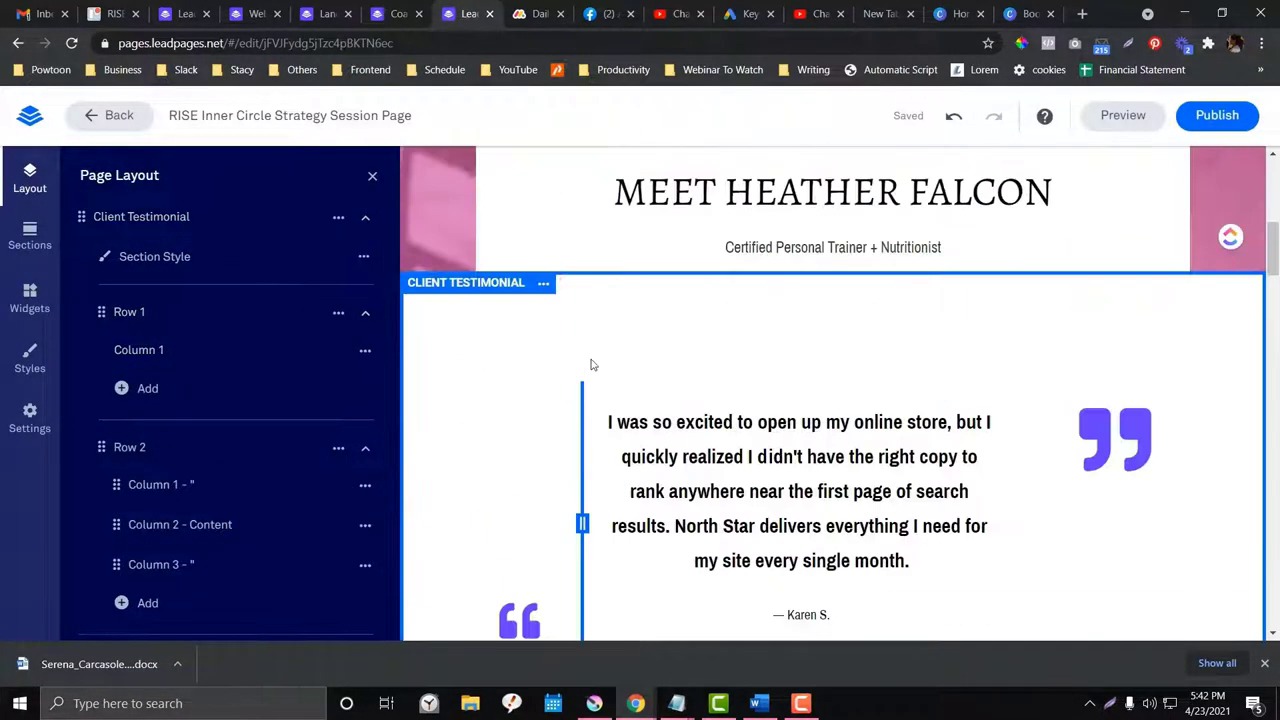
click(150, 351)
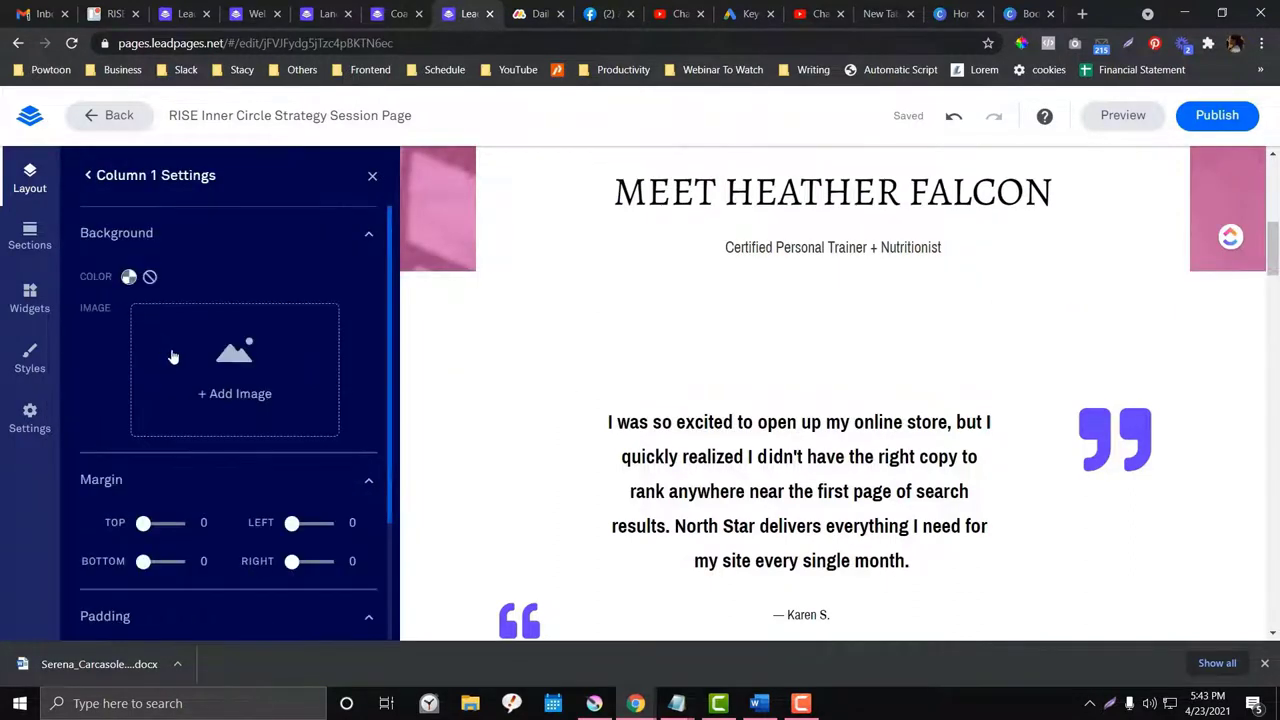
scroll(210, 385, down, 3)
scroll(220, 394, up, 3)
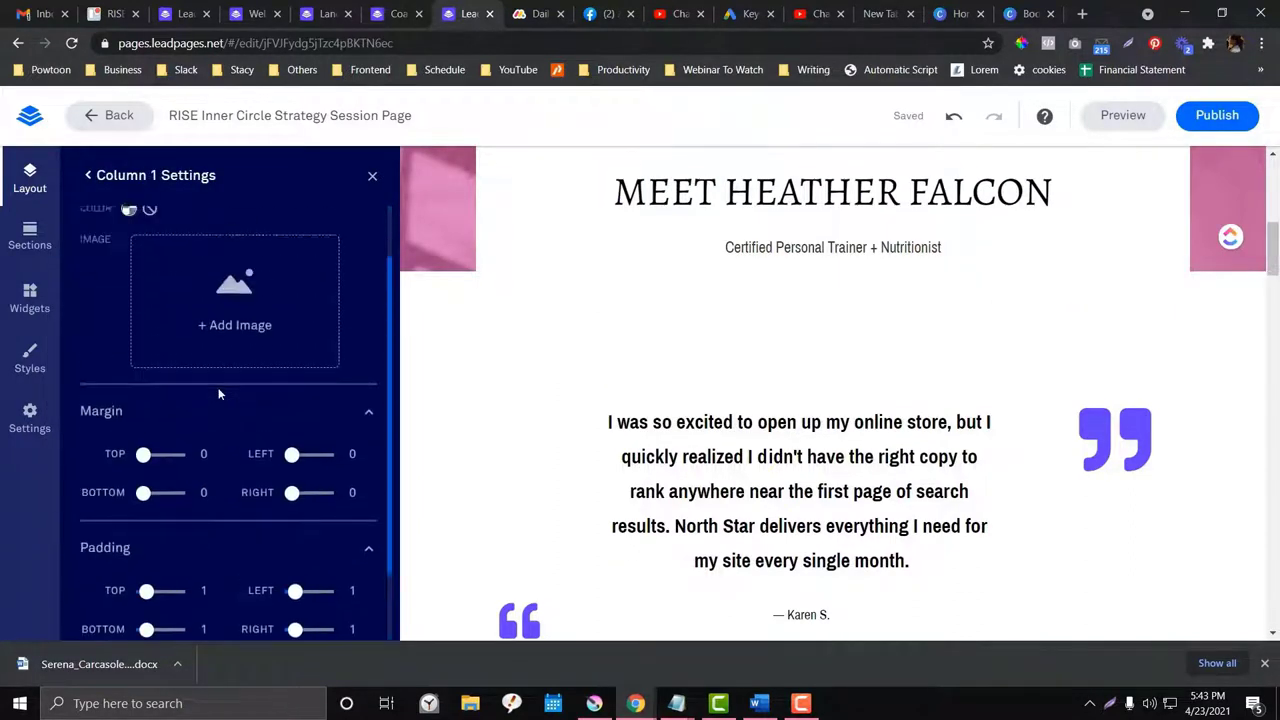
click(92, 179)
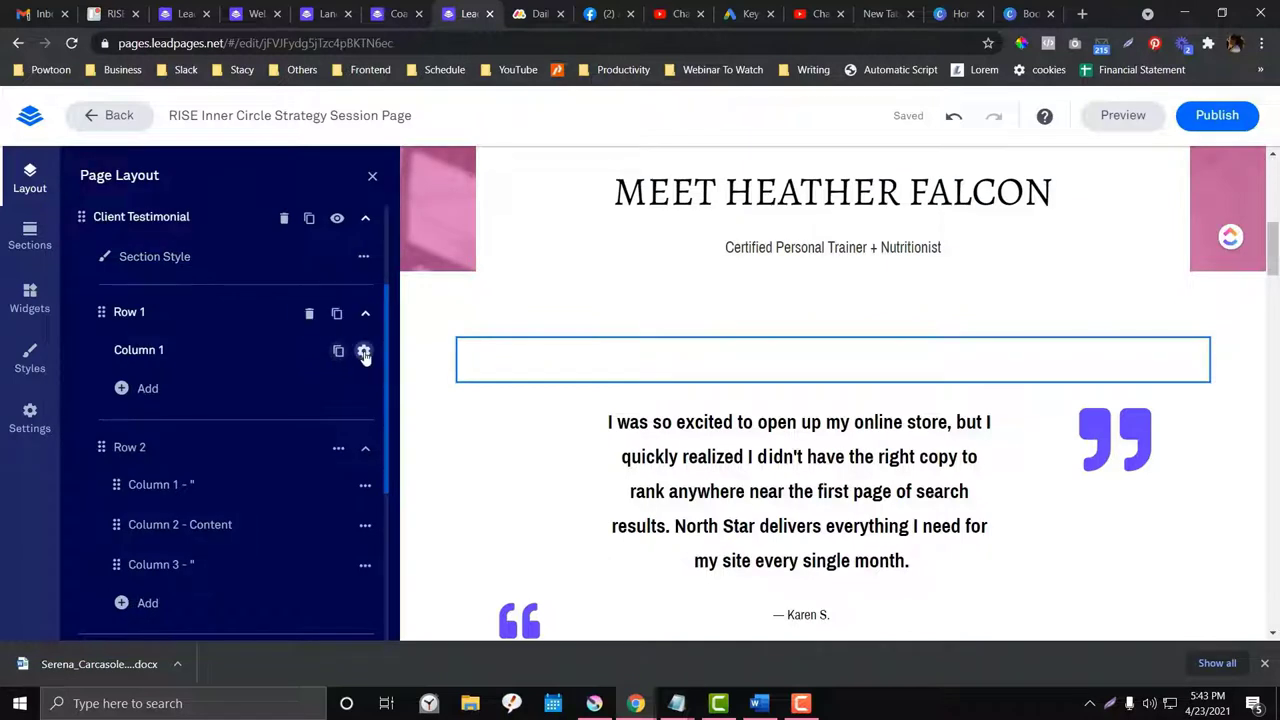
Step: Check the options for adding to Row 1, the basic widgets, and the settings of its Column 1 again
click(363, 352)
key(Escape)
click(148, 390)
click(75, 293)
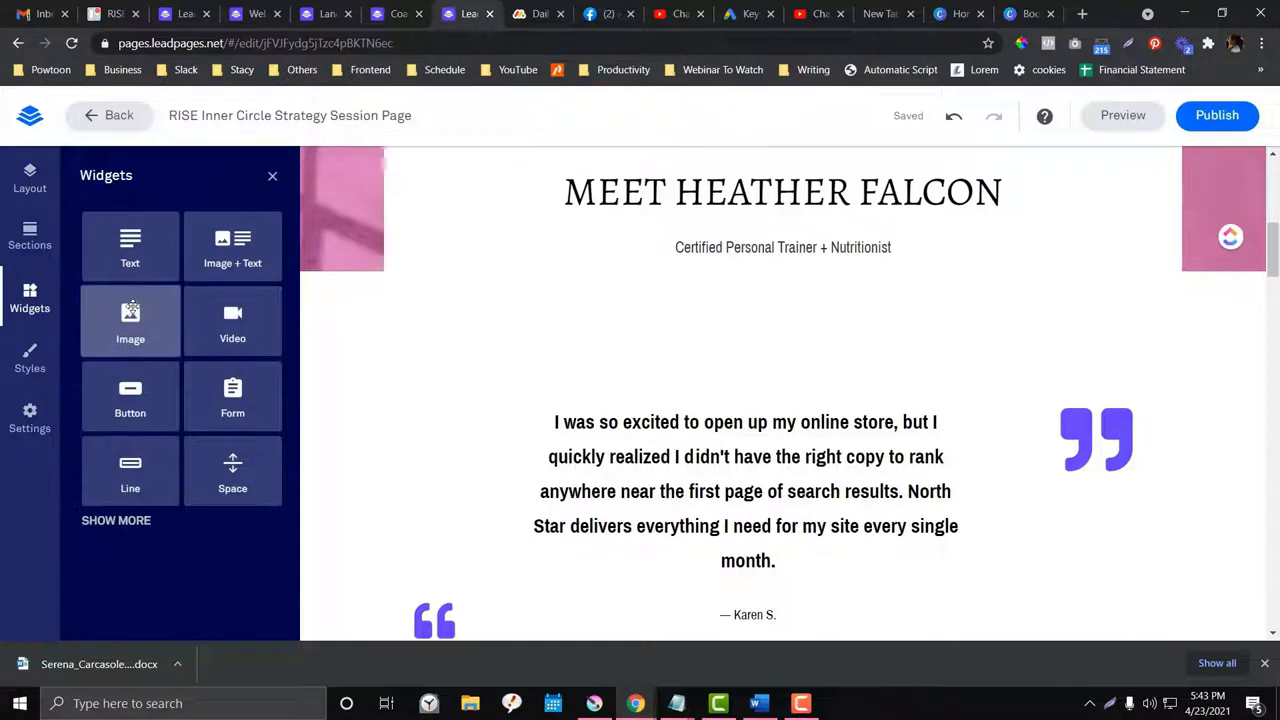
click(30, 178)
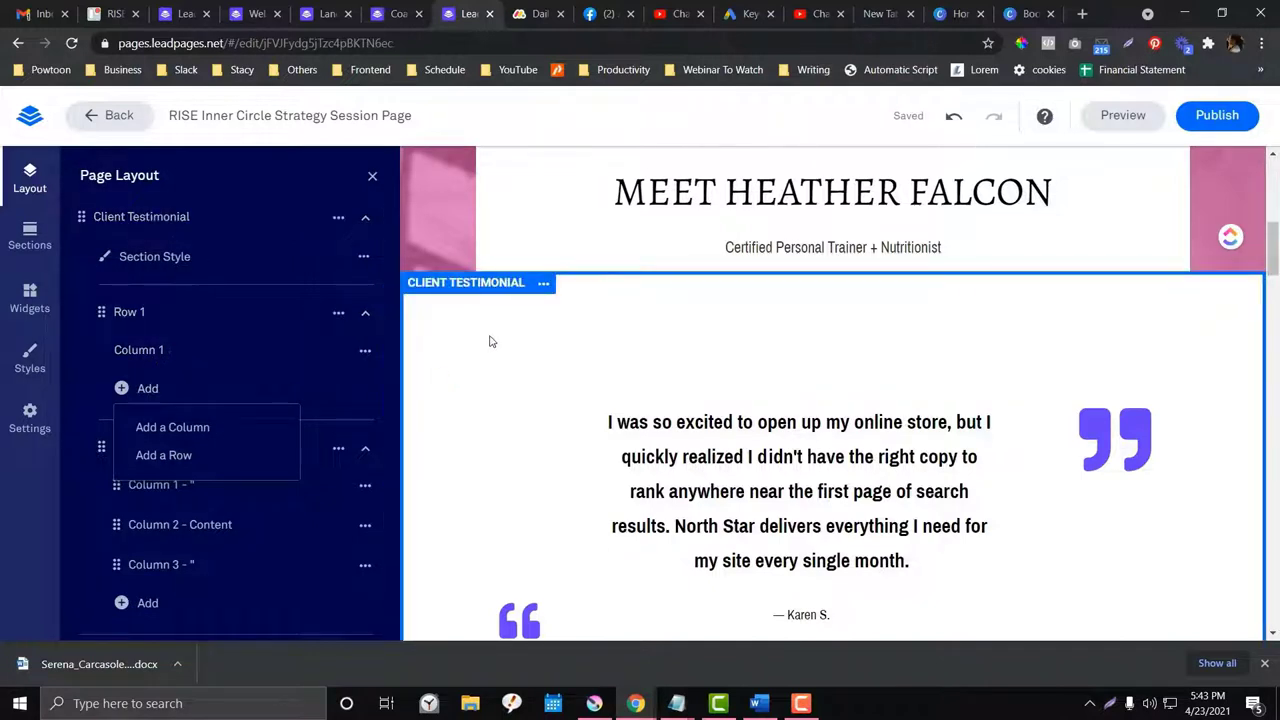
click(151, 351)
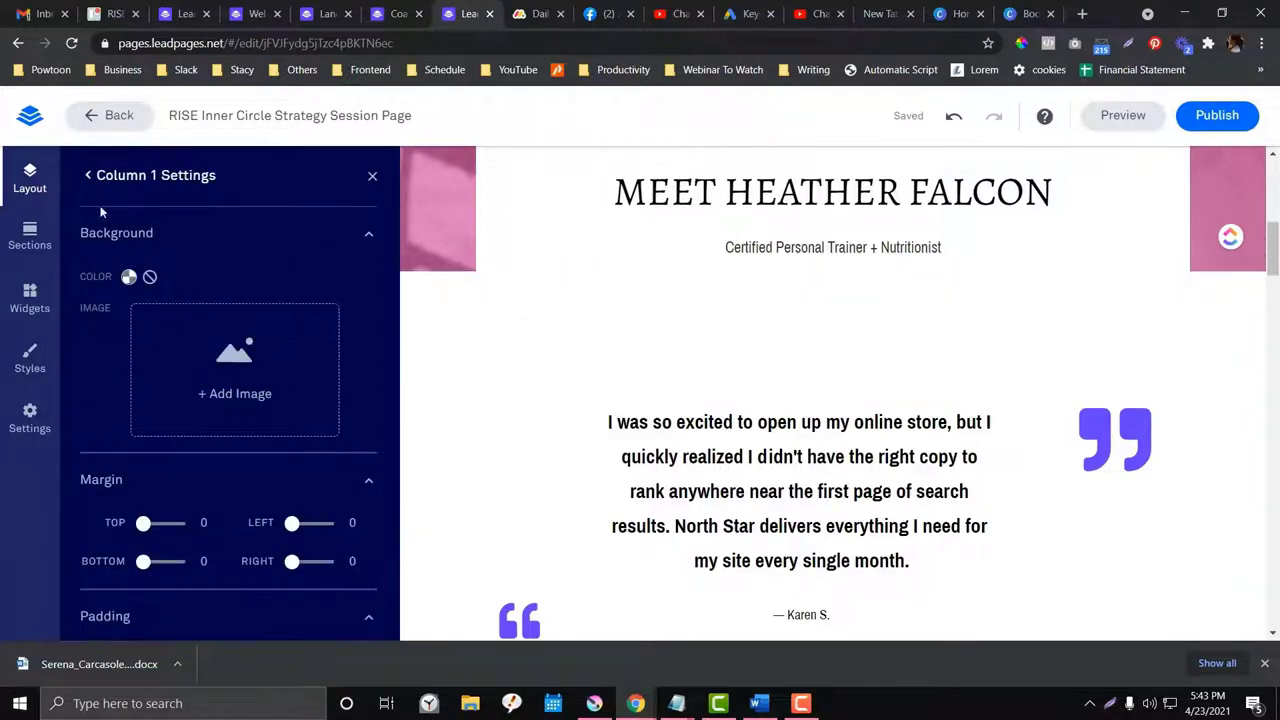
click(89, 175)
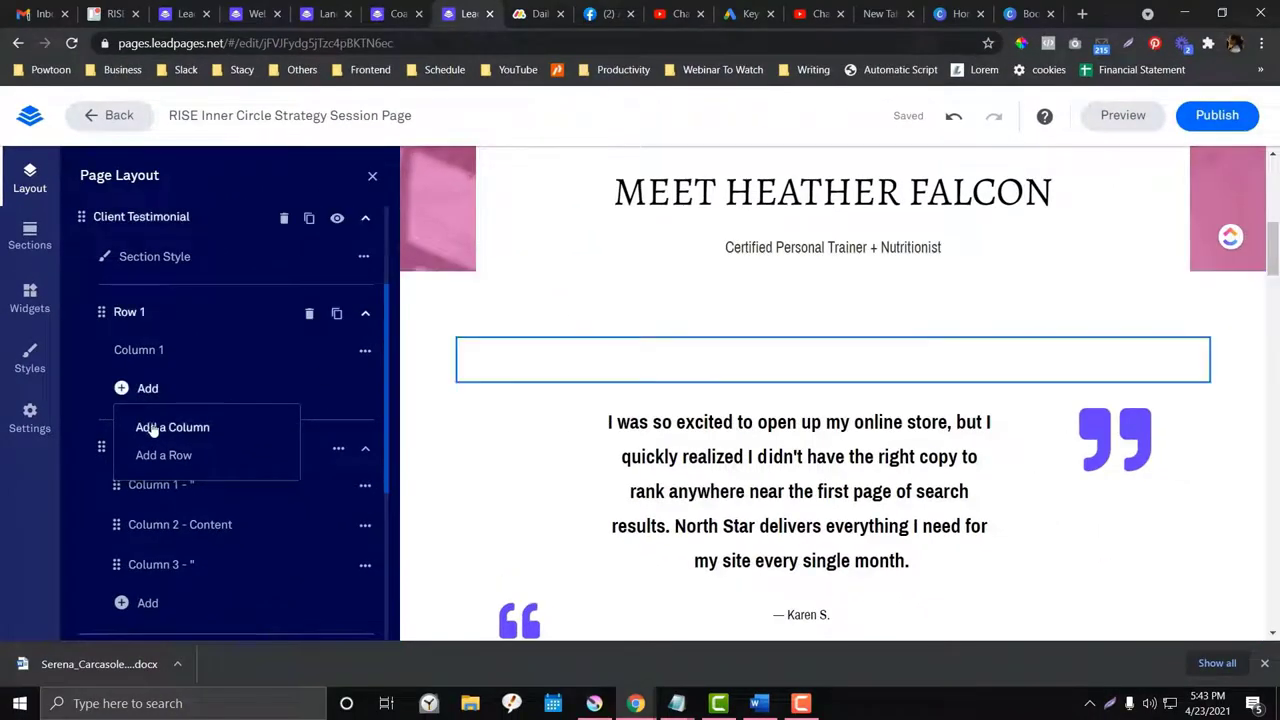
Step: Place an Image widget in the empty Row 1 above the testimonial quote
click(140, 355)
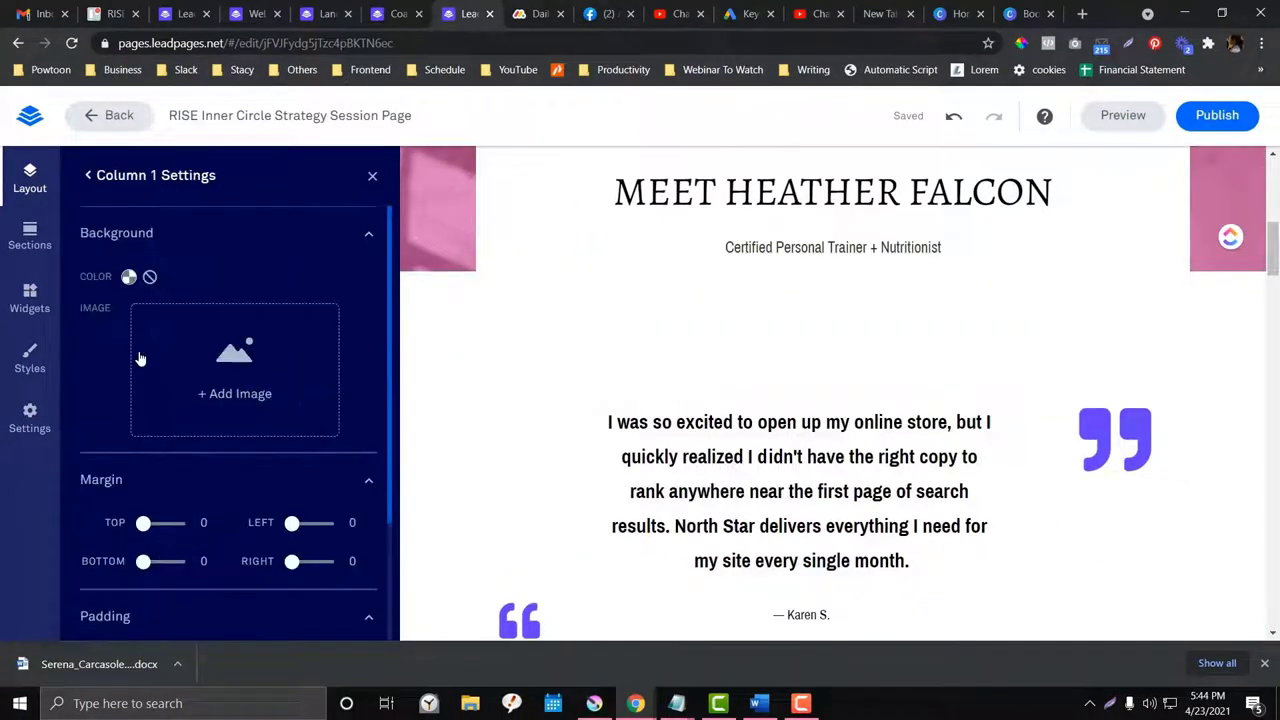
click(24, 305)
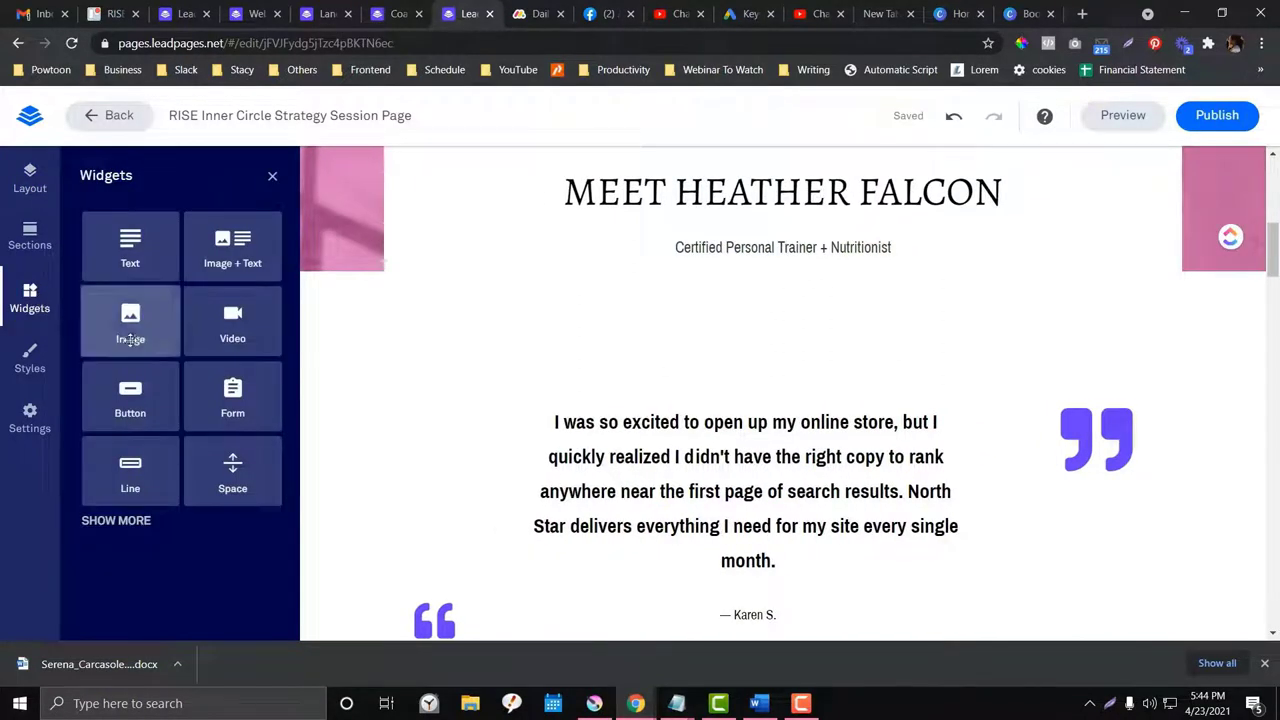
drag(131, 326, 690, 386)
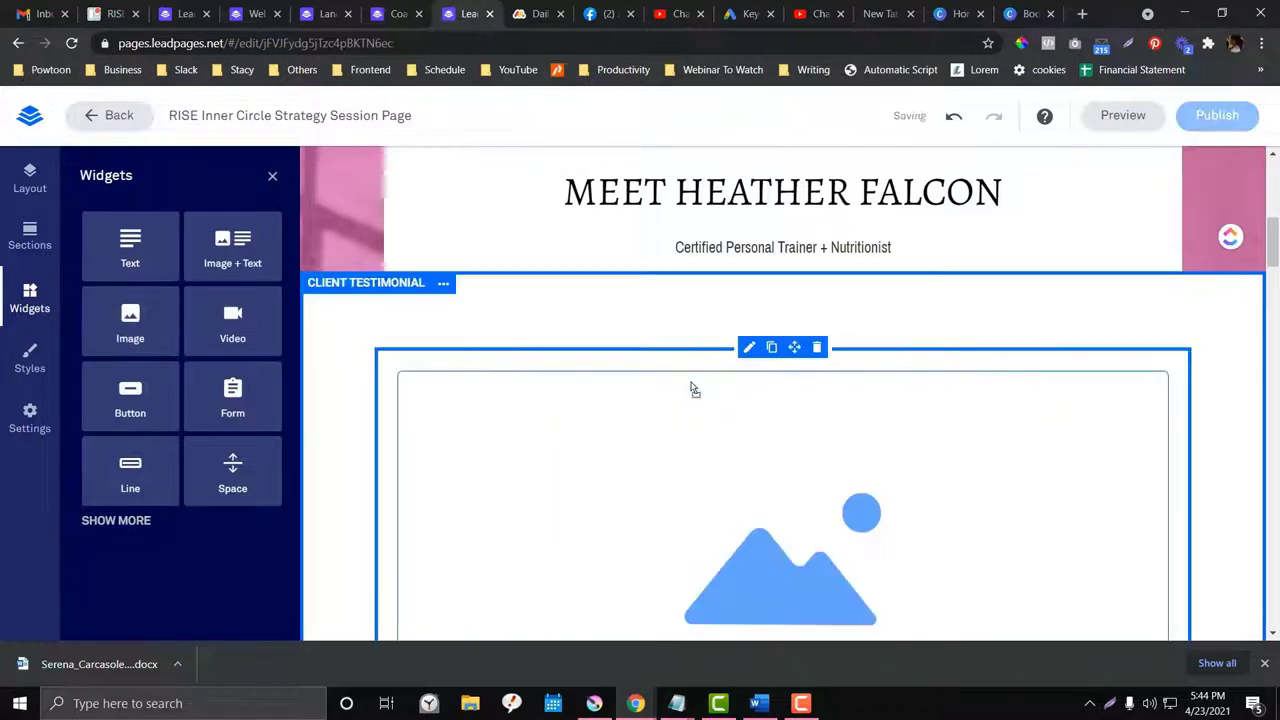
Step: Expand the widget list and look through all available widgets, from Text and Image to HTML and Checkout
scroll(717, 460, down, 2)
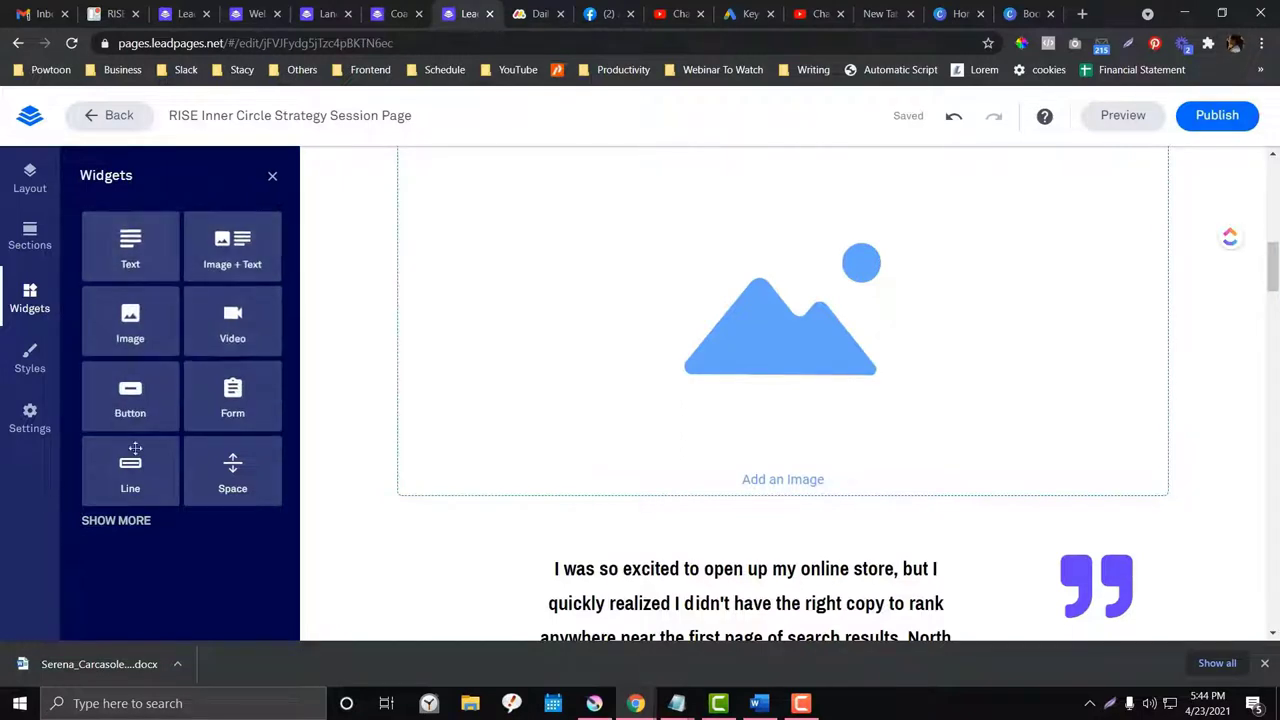
click(117, 521)
scroll(117, 470, down, 3)
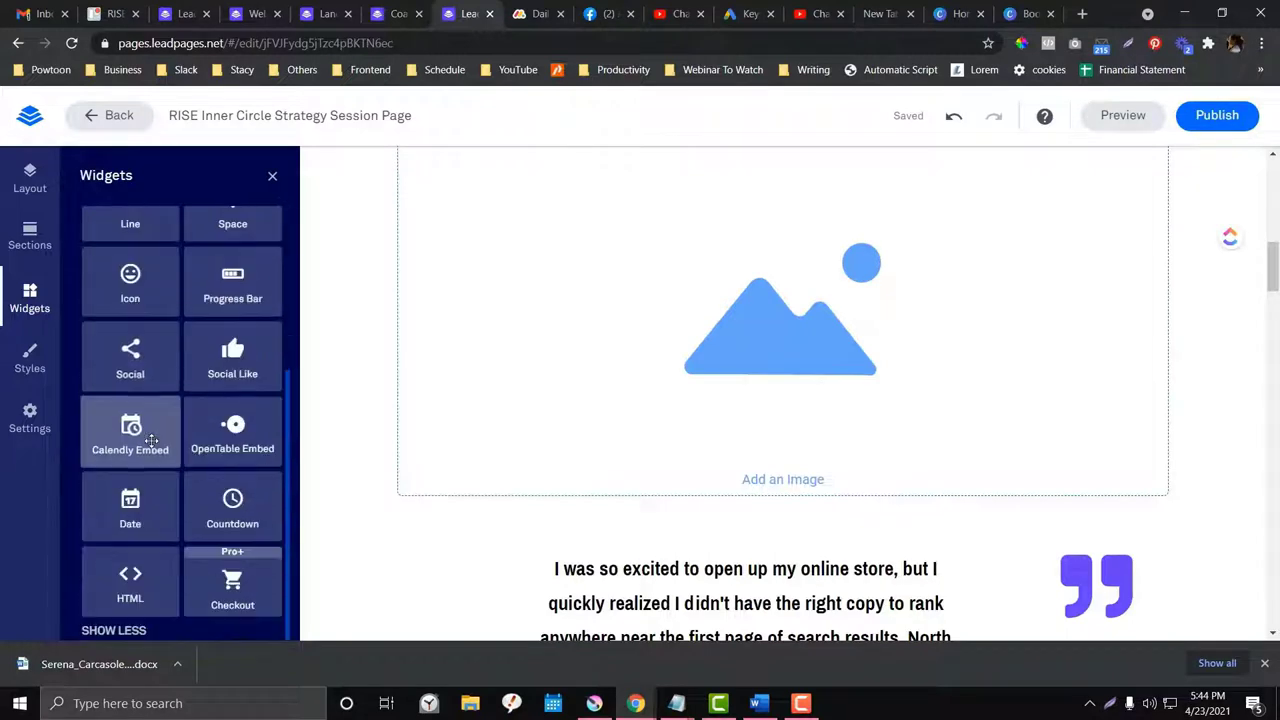
scroll(229, 429, up, 3)
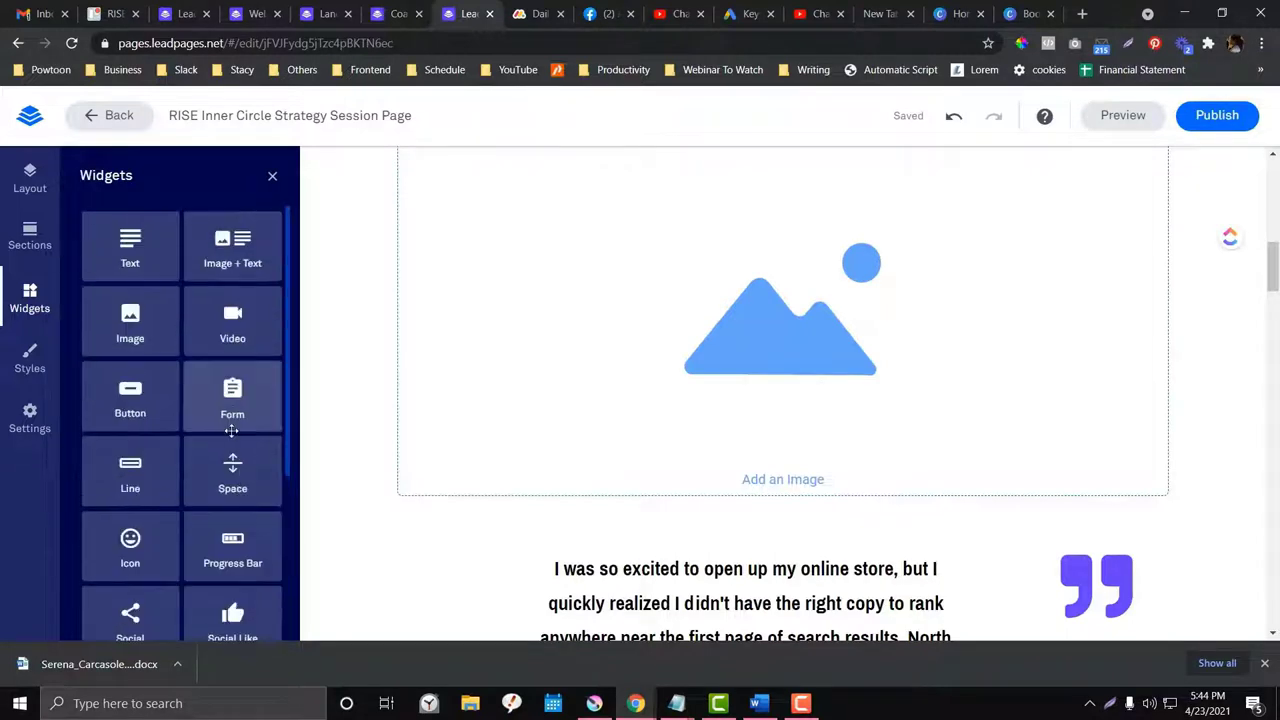
scroll(225, 445, down, 3)
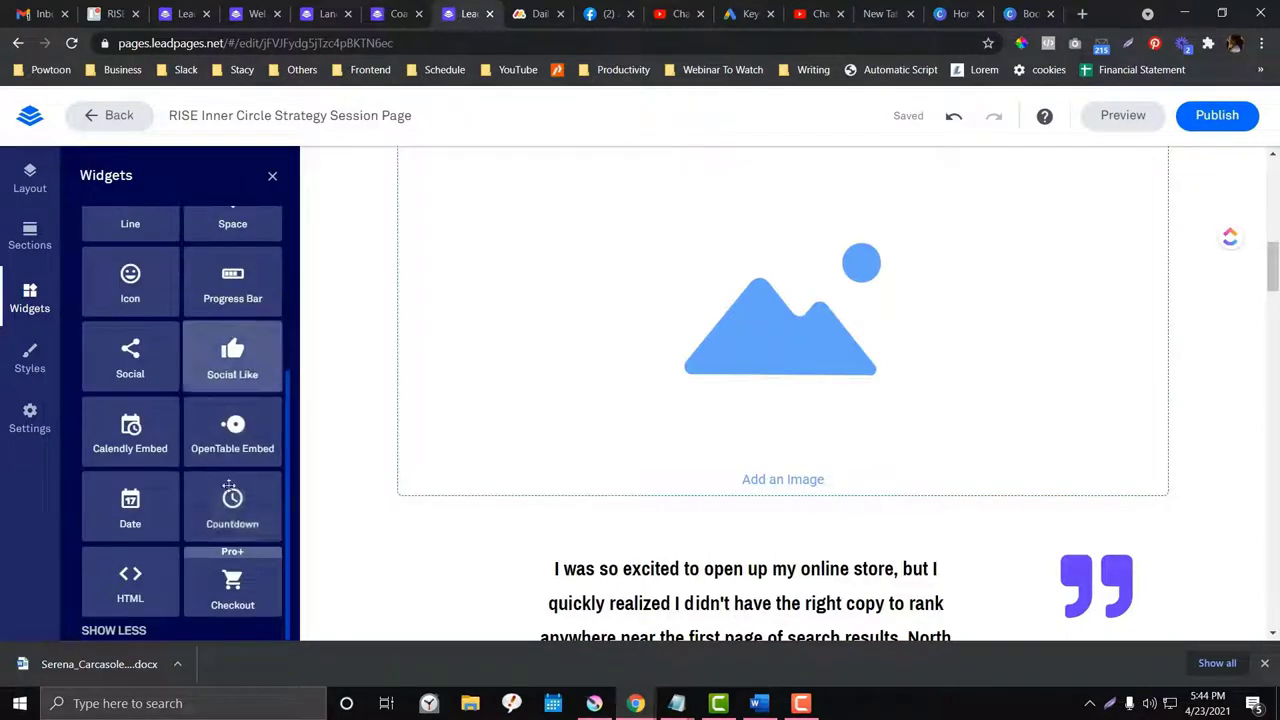
scroll(82, 287, up, 3)
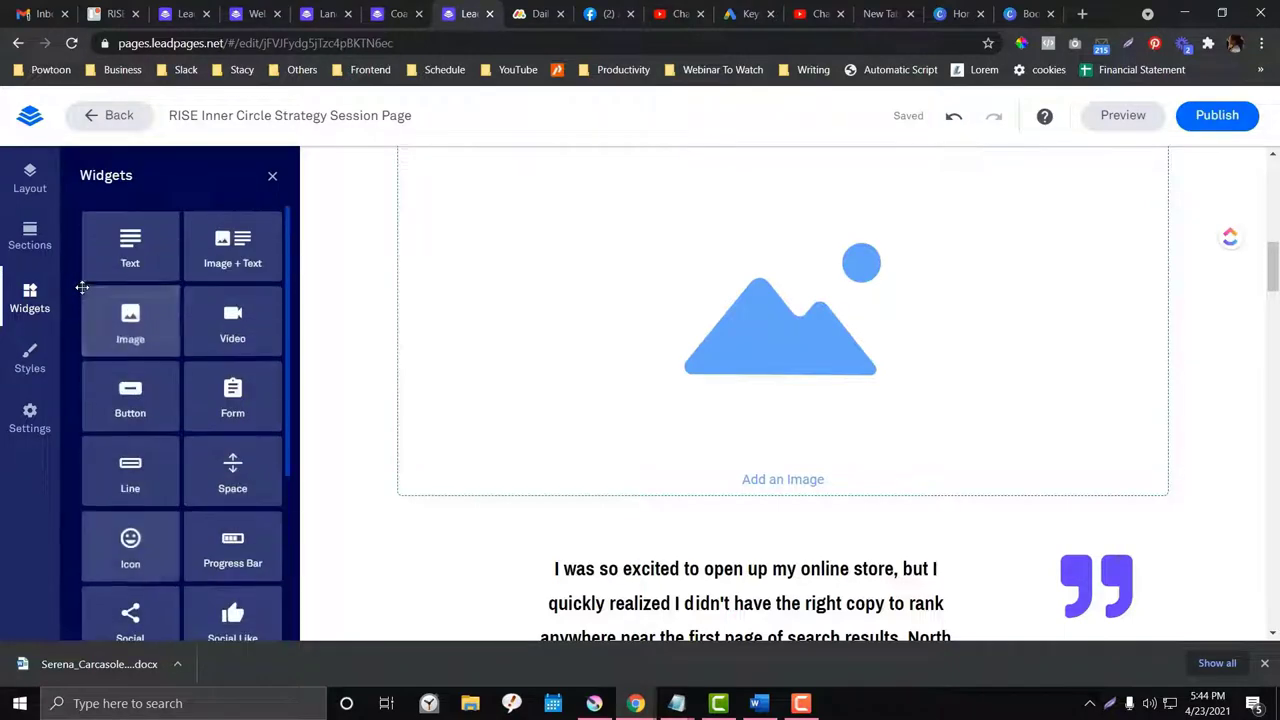
Step: Look over the placed image area and the About section templates, then return to the page layout structure
click(272, 176)
click(1000, 434)
scroll(980, 437, up, 3)
scroll(980, 437, down, 3)
scroll(410, 514, up, 1)
click(410, 514)
click(50, 240)
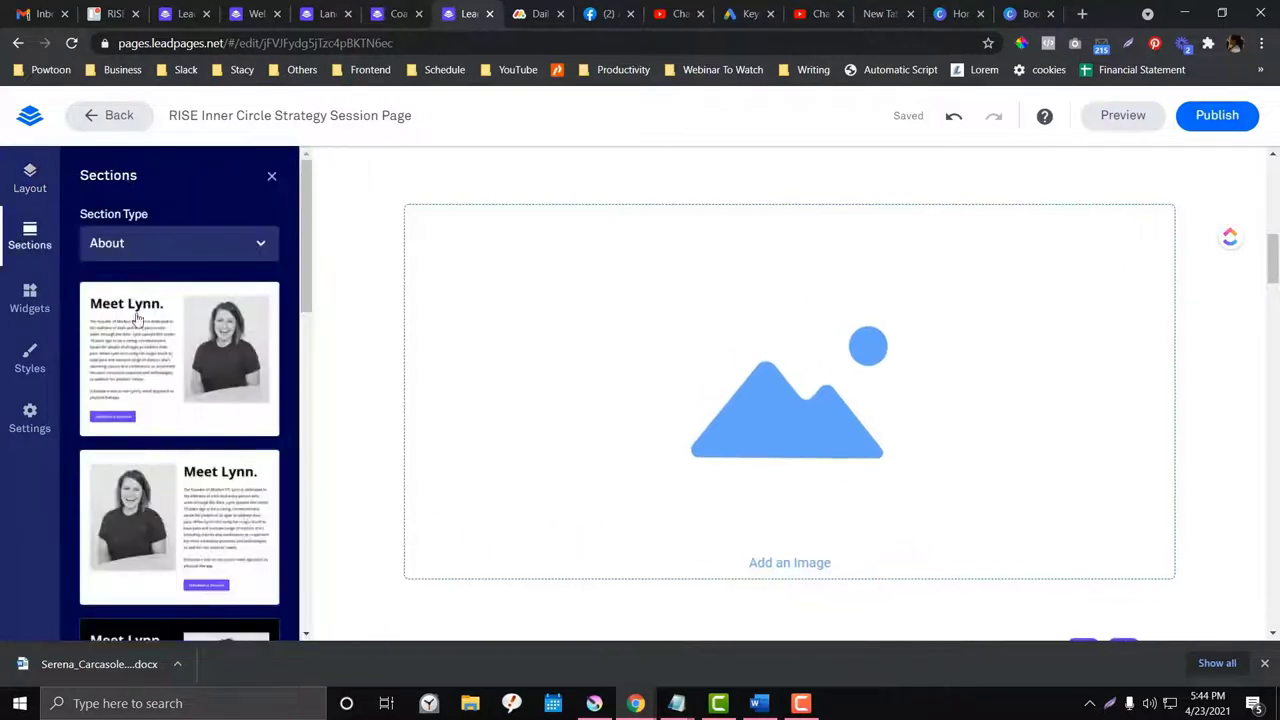
click(33, 178)
click(89, 176)
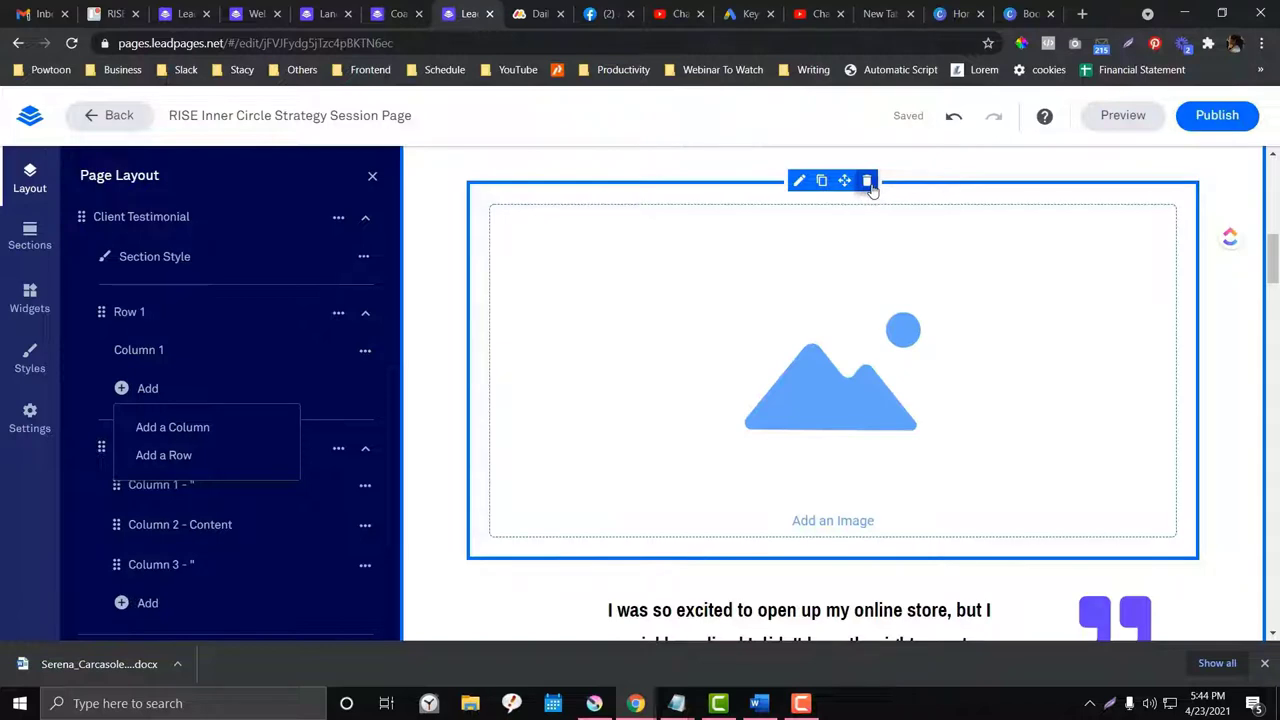
Step: Delete the Image widget from Row 1 of the Client Testimonial section
mouse_move(845, 181)
mouse_down()
mouse_move(820, 433)
mouse_move(830, 196)
mouse_up()
scroll(878, 280, down, 3)
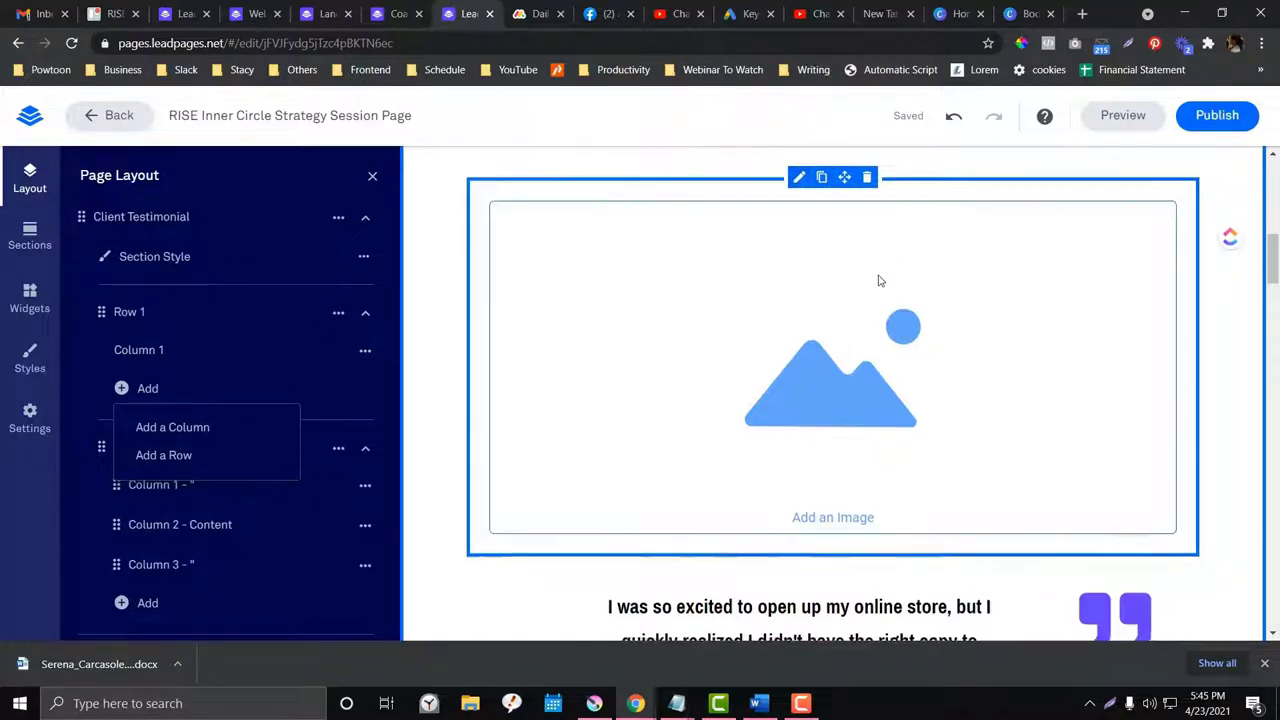
scroll(878, 280, up, 5)
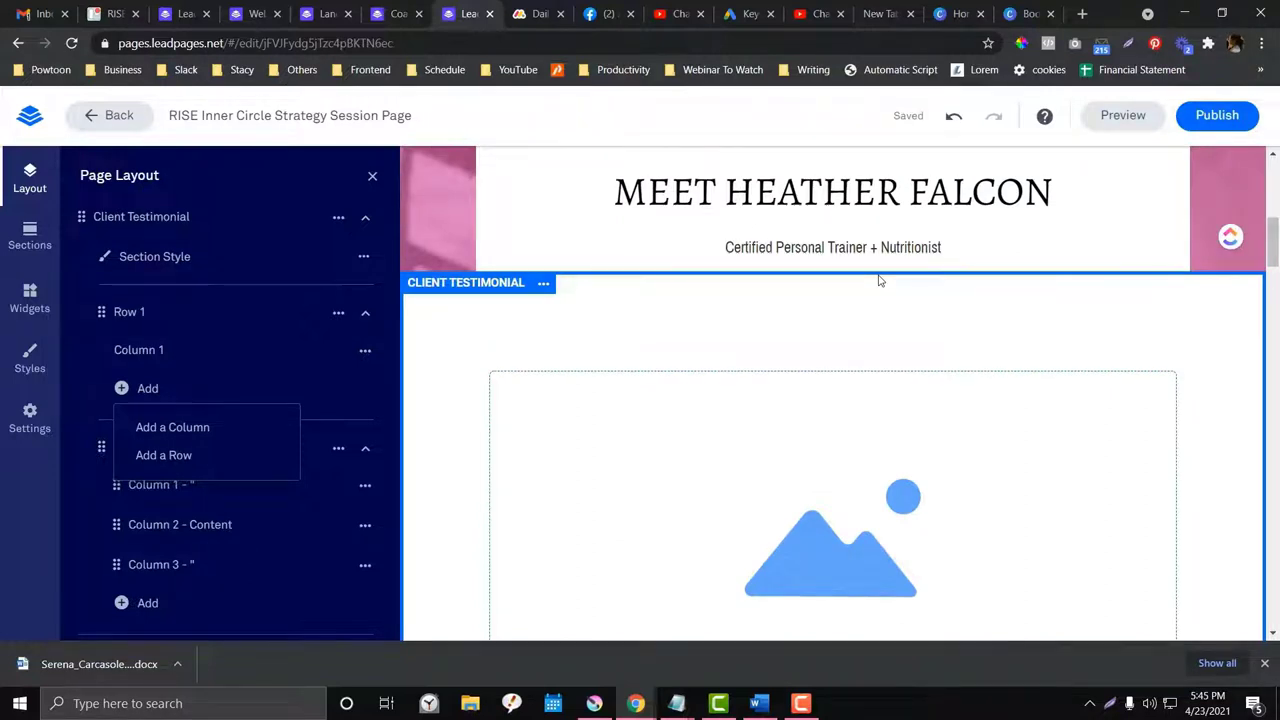
scroll(879, 280, down, 1)
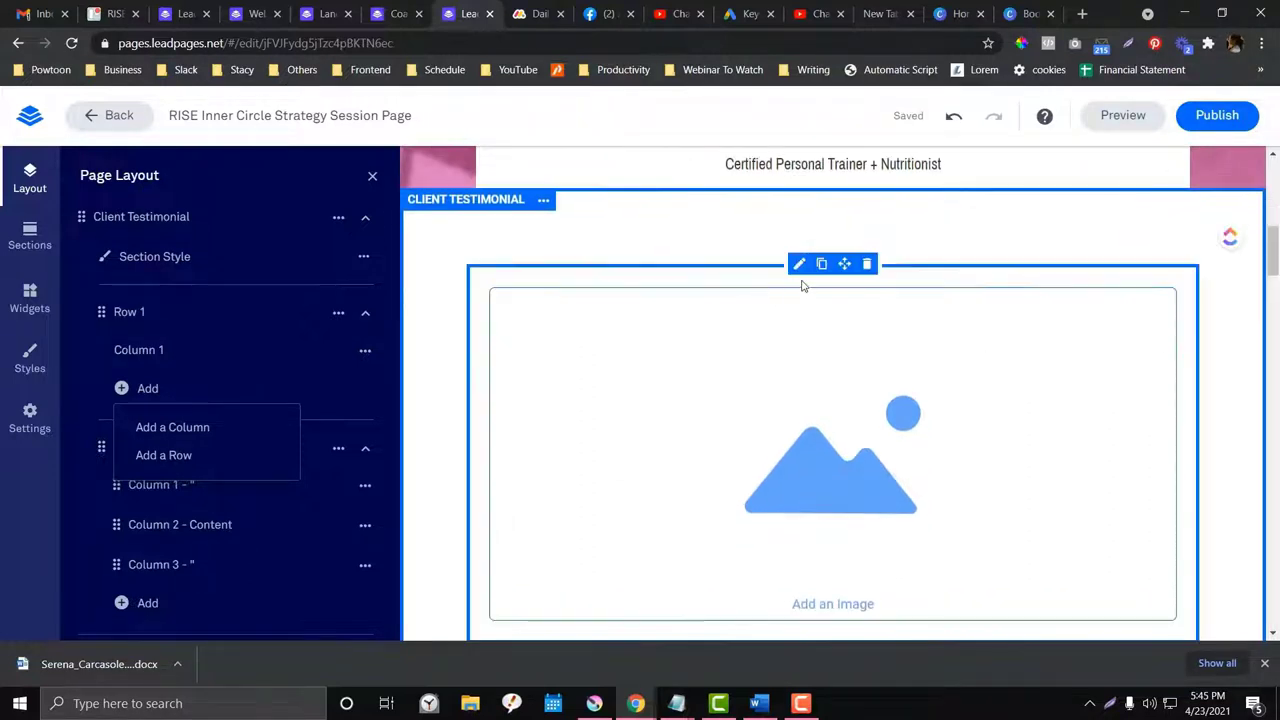
click(865, 266)
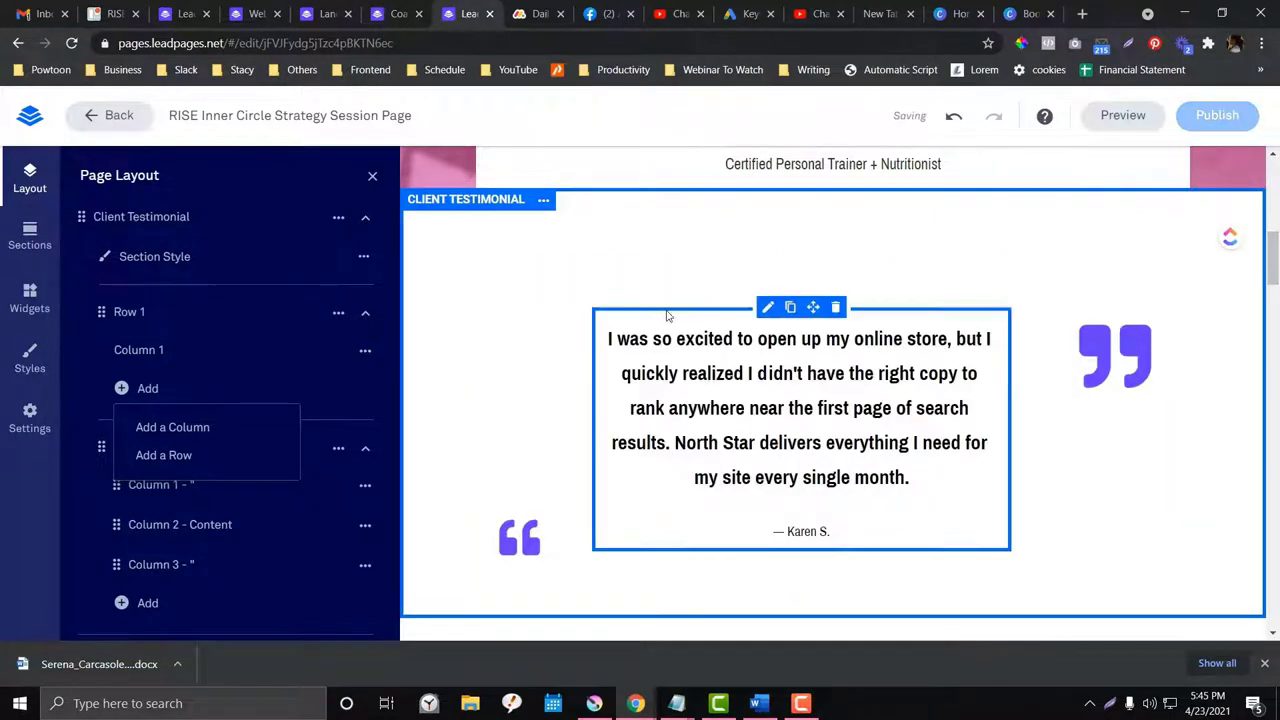
Step: Review the page from the hero heading to the Benefits section and view the About section templates
scroll(1176, 336, up, 9)
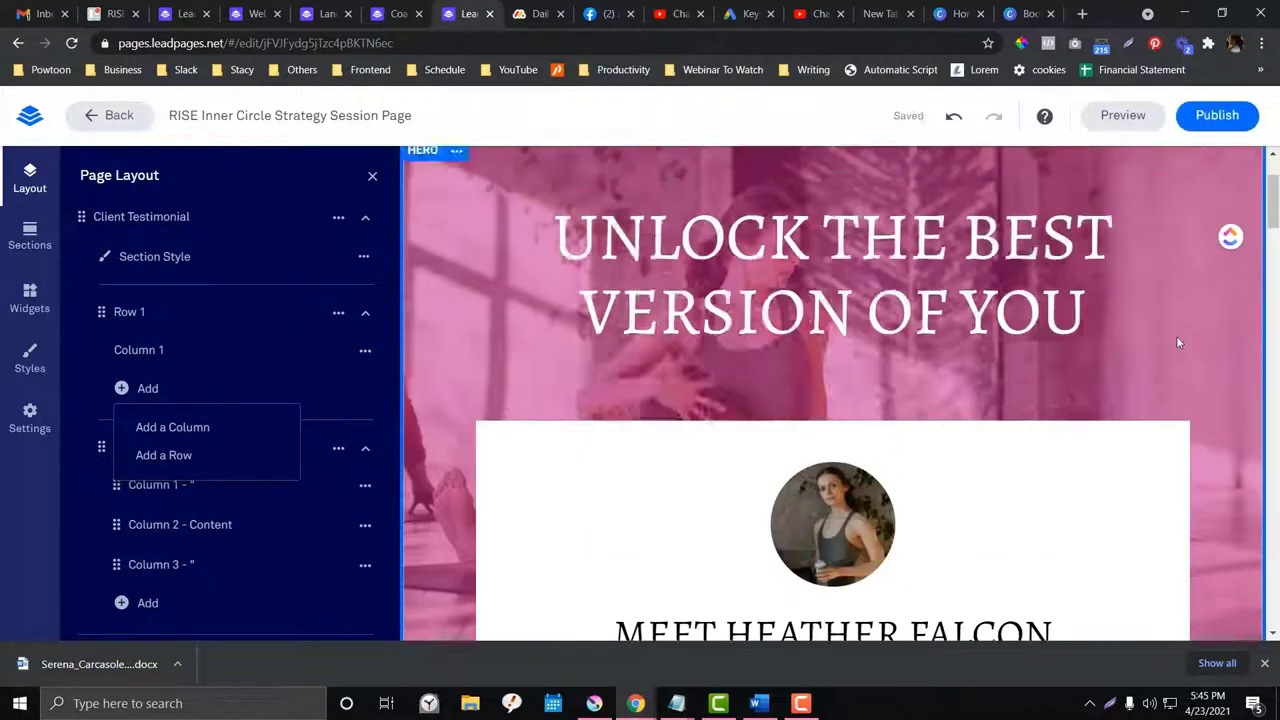
scroll(1176, 336, down, 4)
scroll(1177, 343, down, 3)
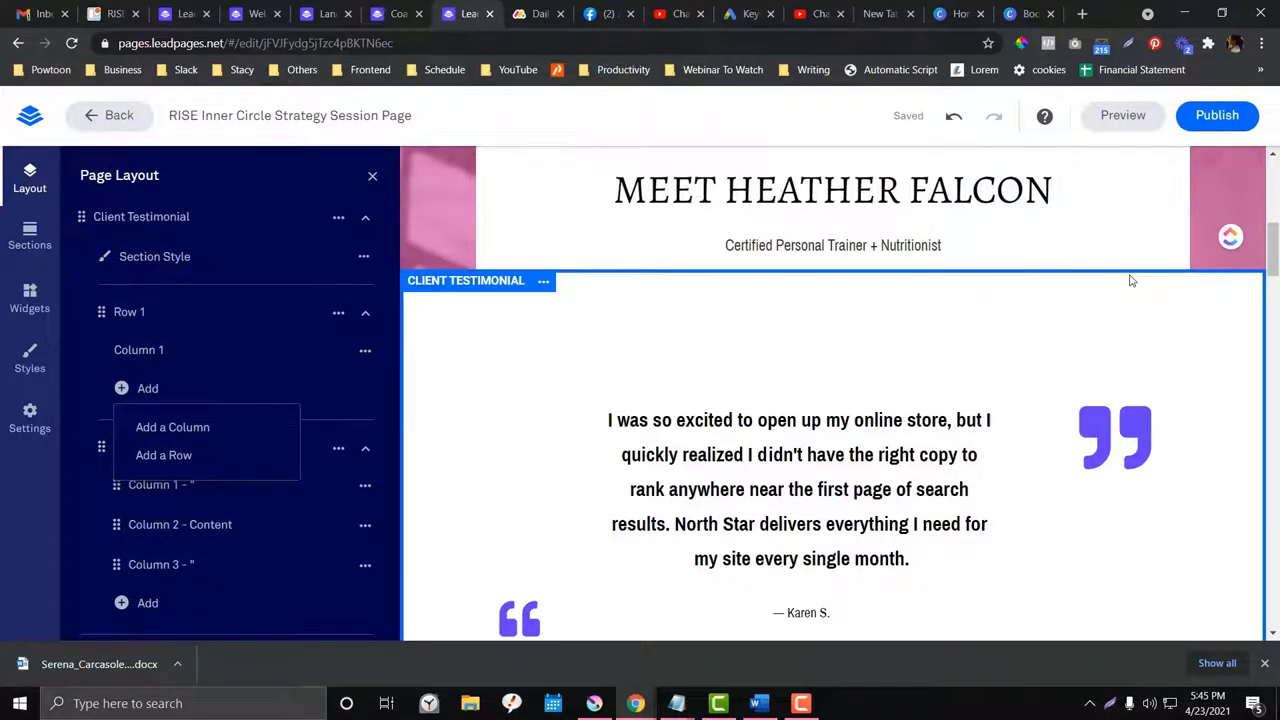
scroll(763, 421, down, 2)
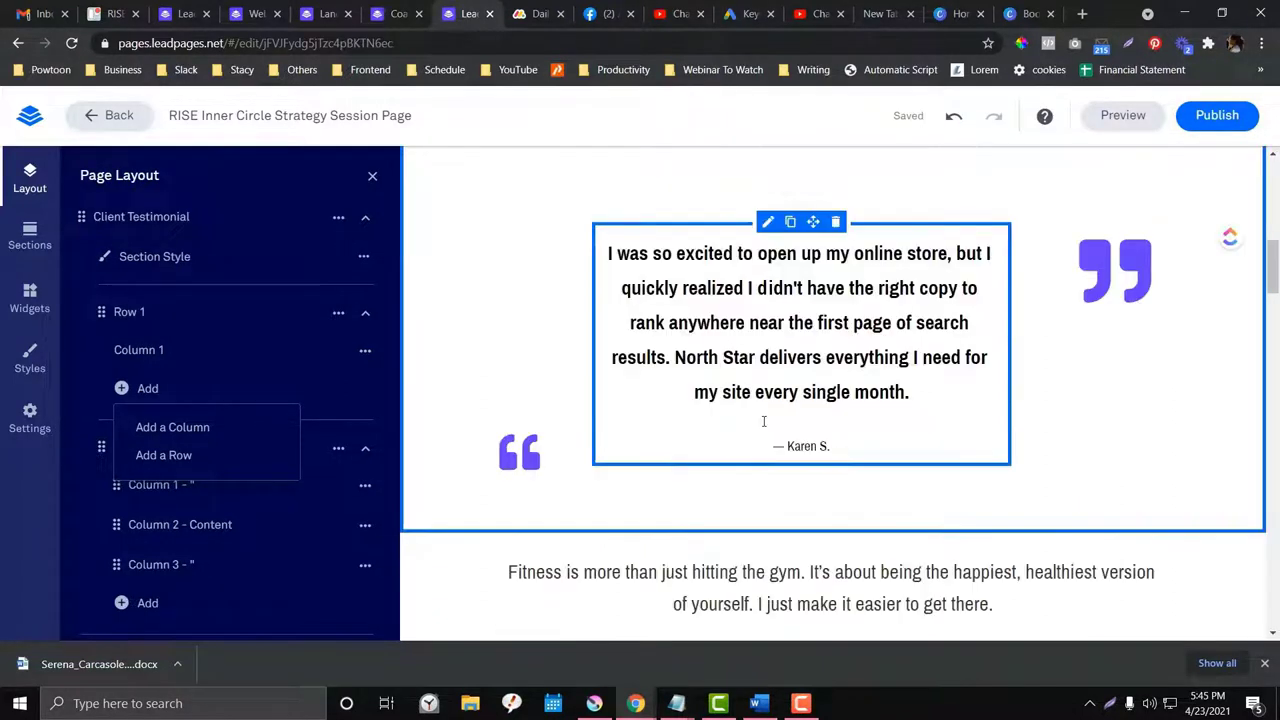
scroll(763, 421, down, 4)
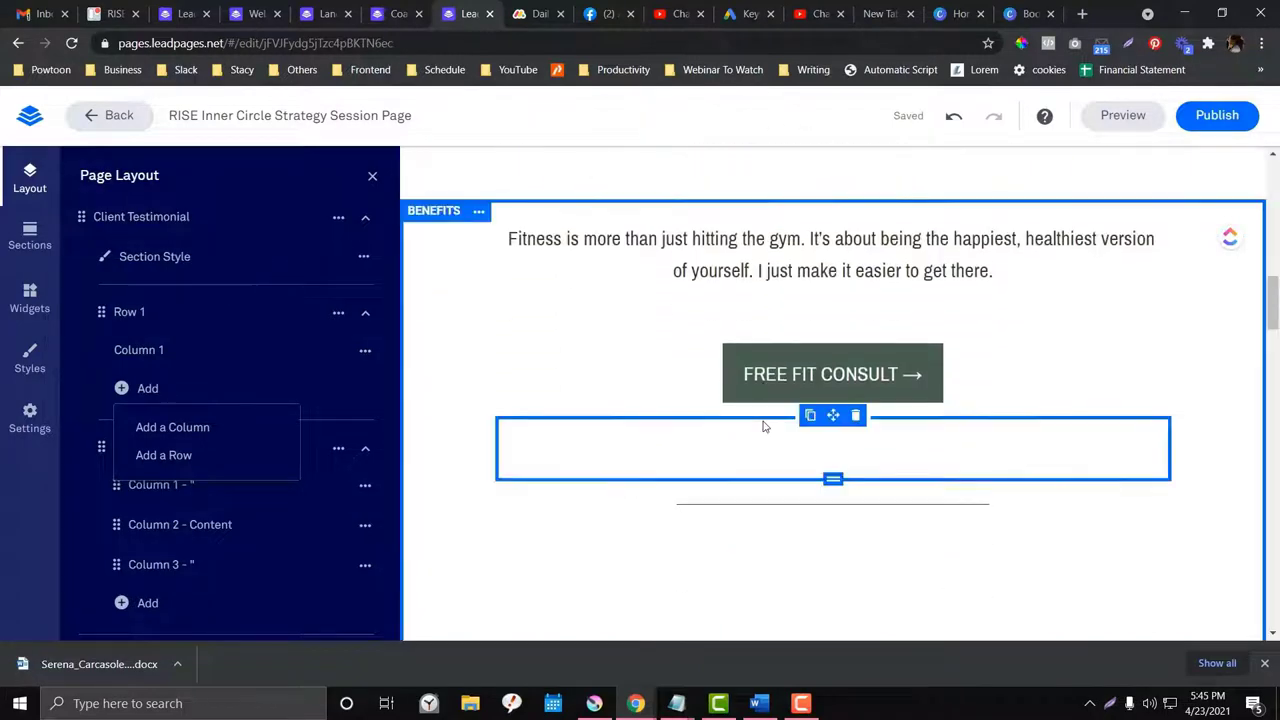
click(30, 236)
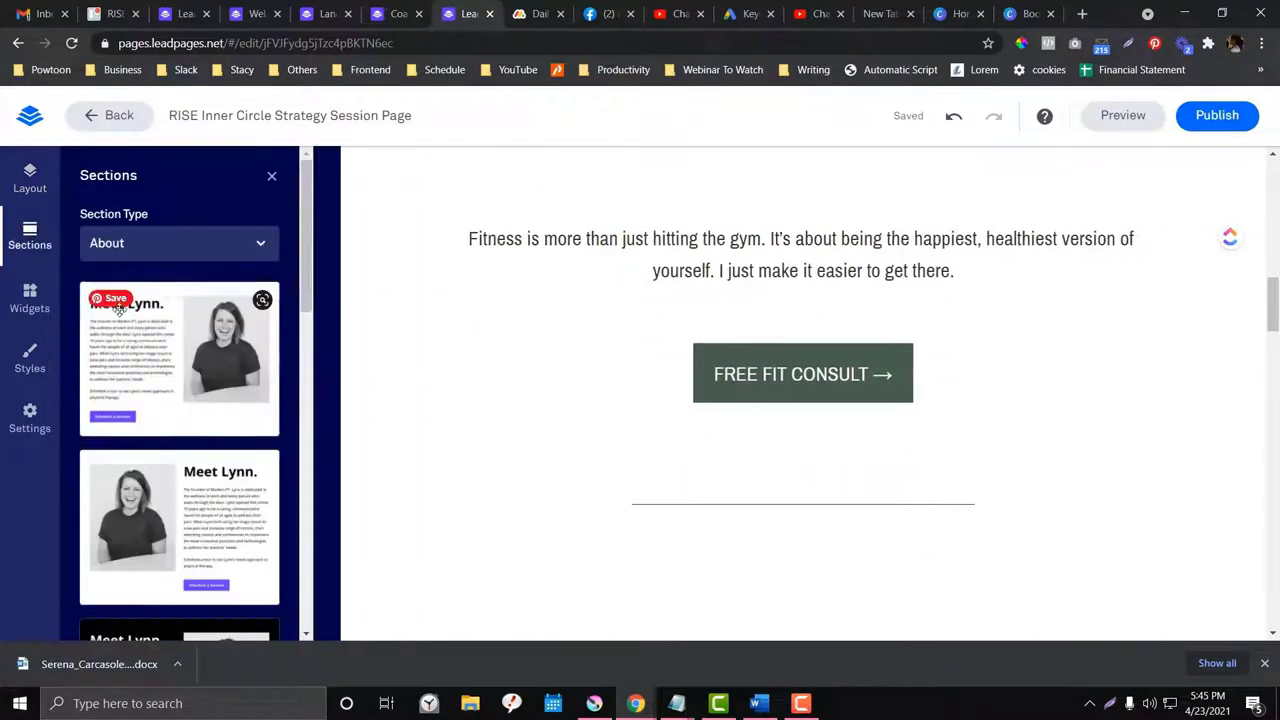
scroll(790, 390, up, 3)
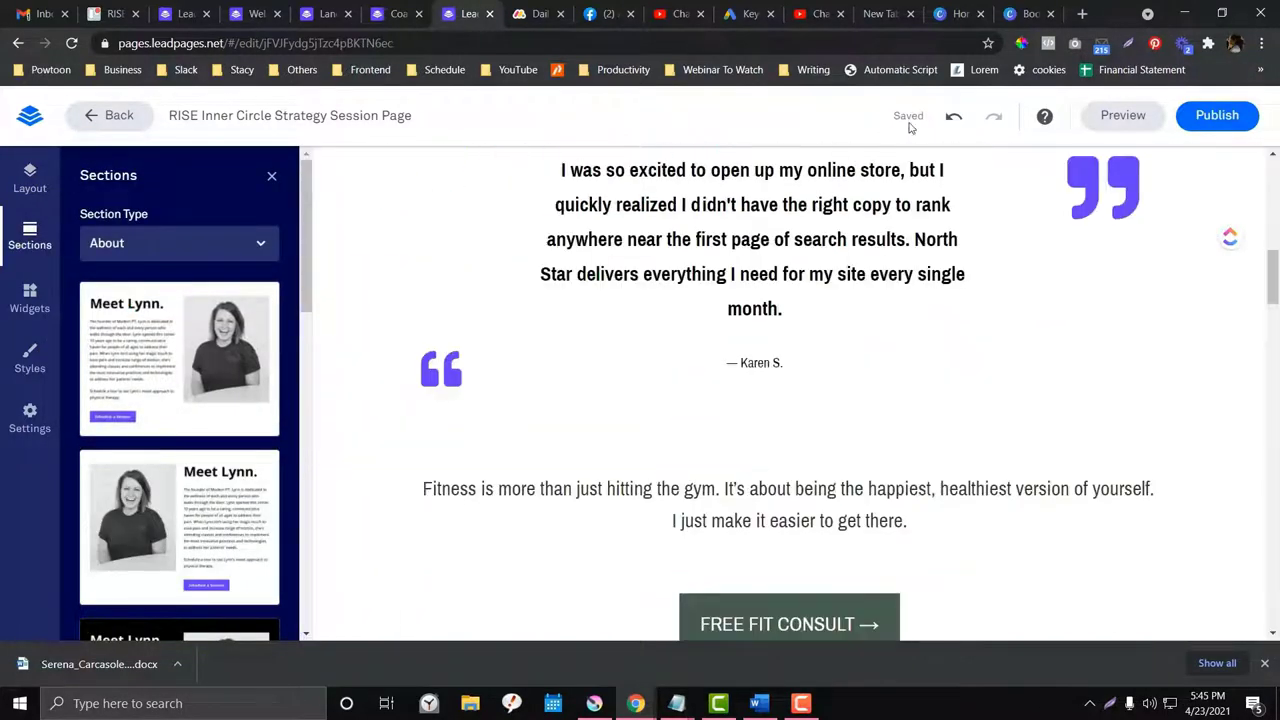
click(1117, 116)
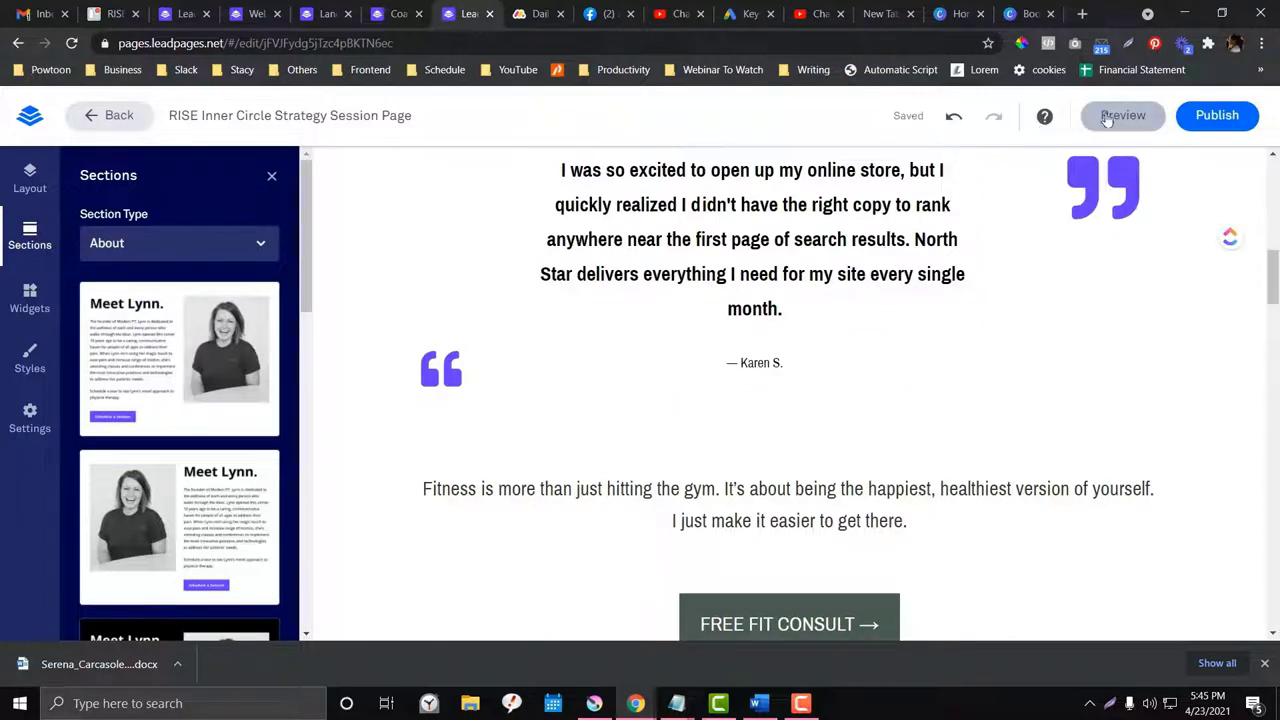
scroll(790, 400, up, 1)
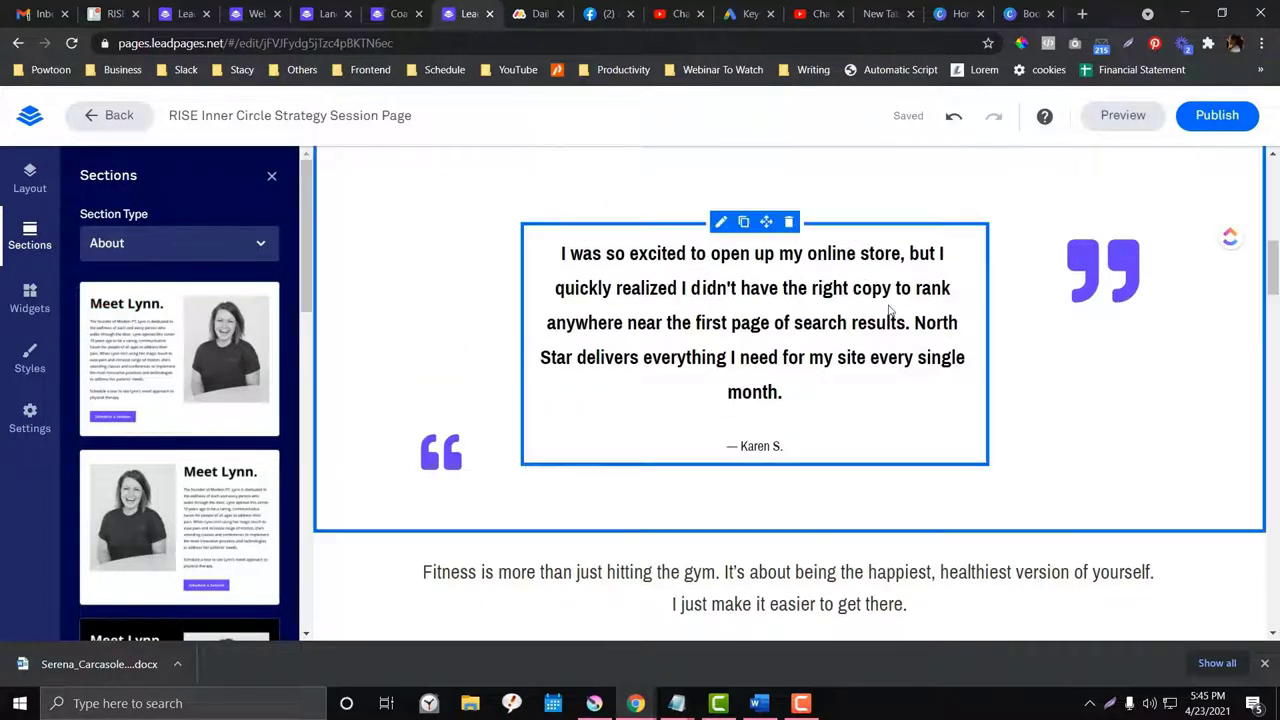
scroll(888, 312, up, 4)
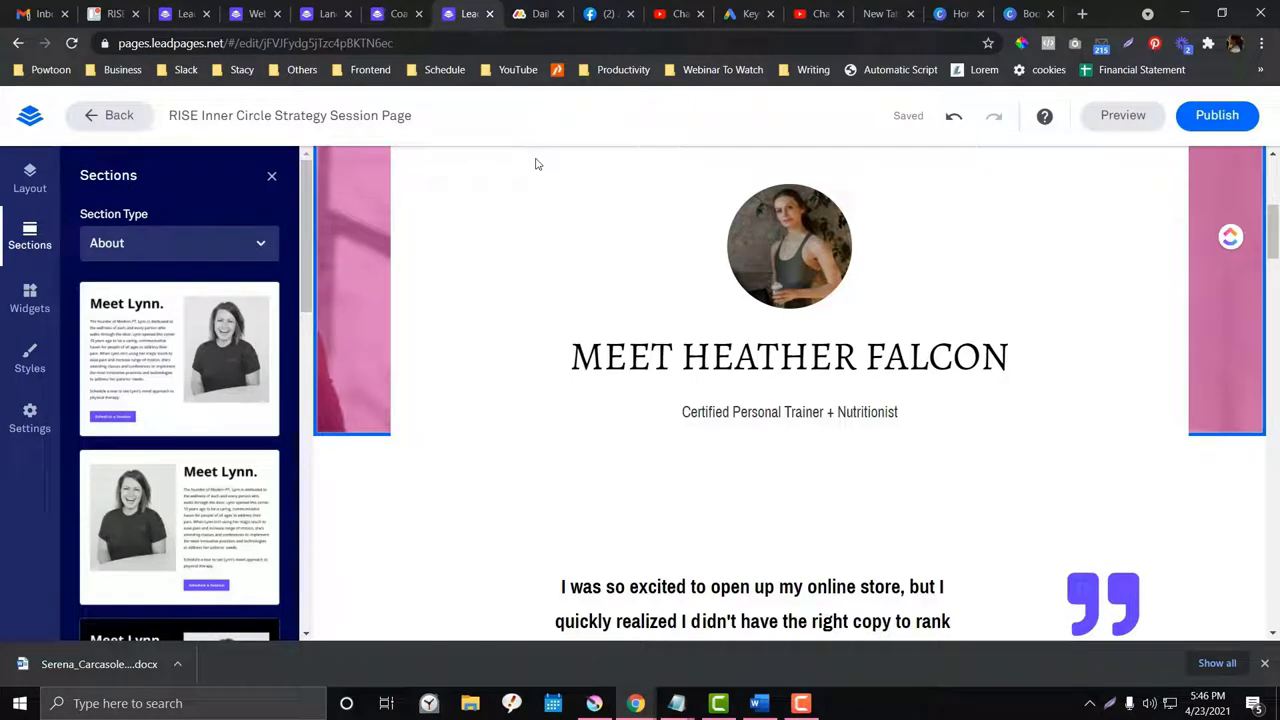
Step: View the page's SEO settings and the page styles, including background image, page width, favicon and custom CSS
click(36, 414)
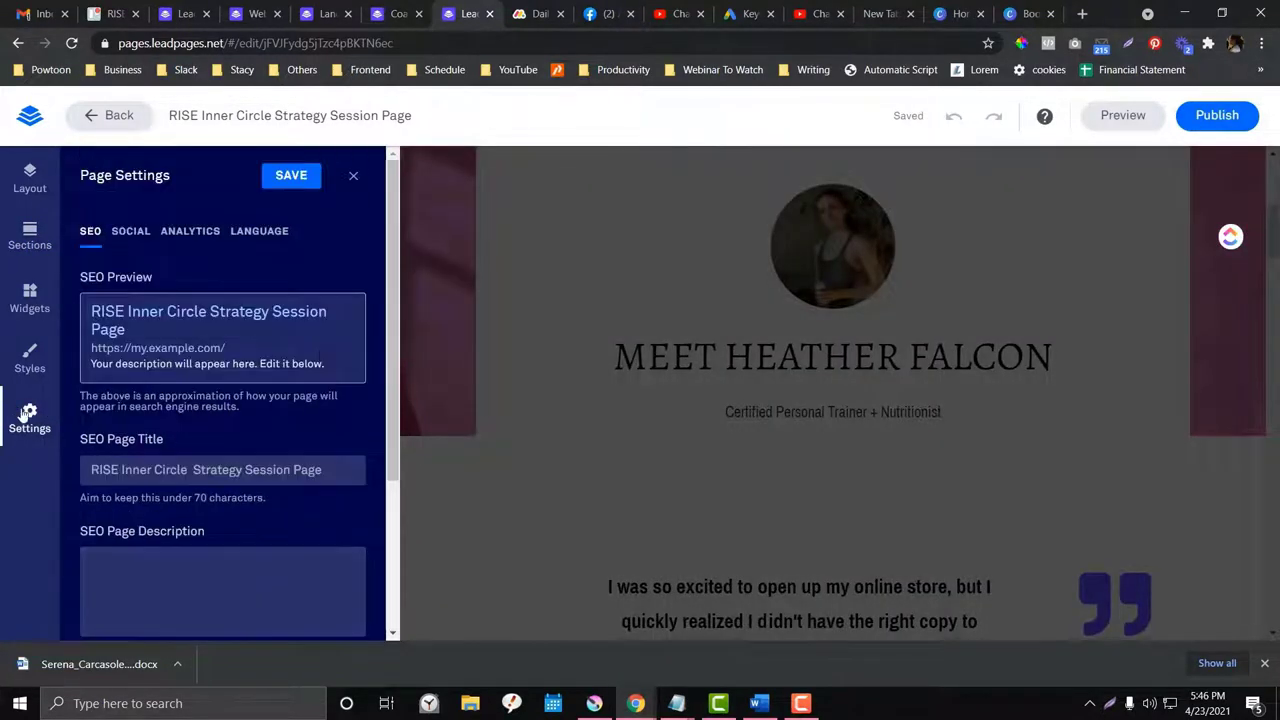
click(27, 414)
click(30, 362)
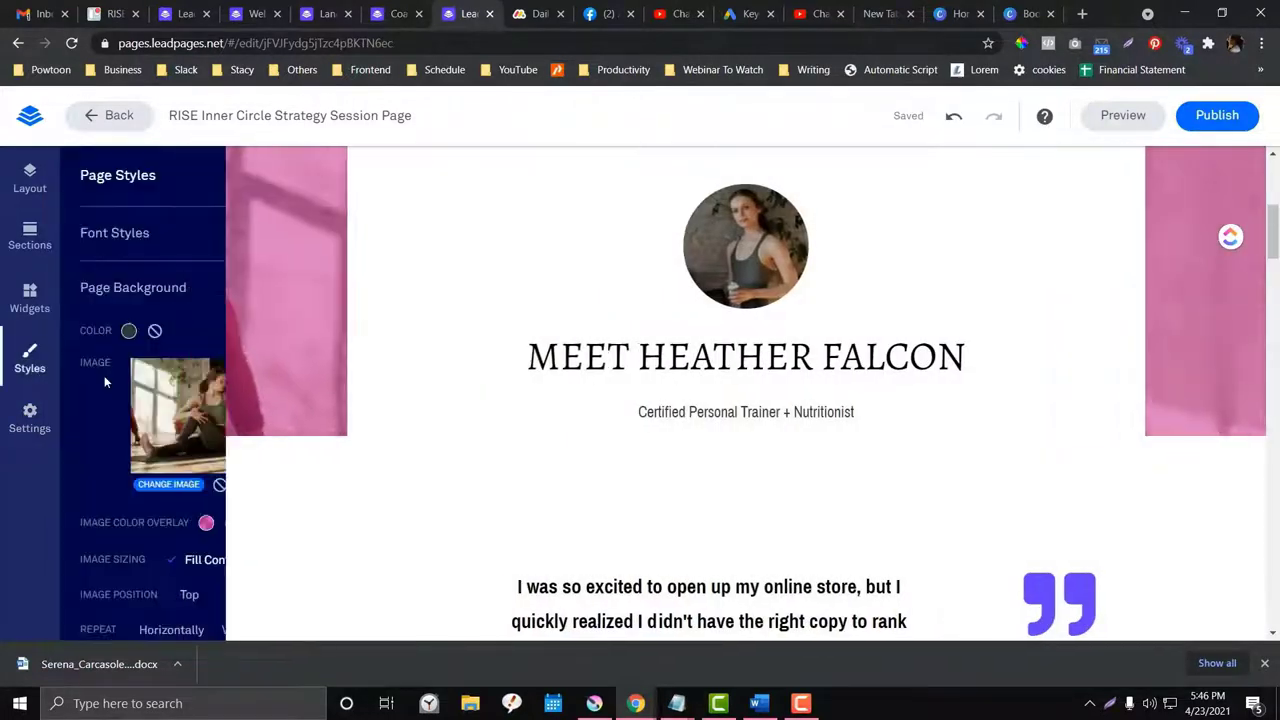
scroll(117, 359, down, 2)
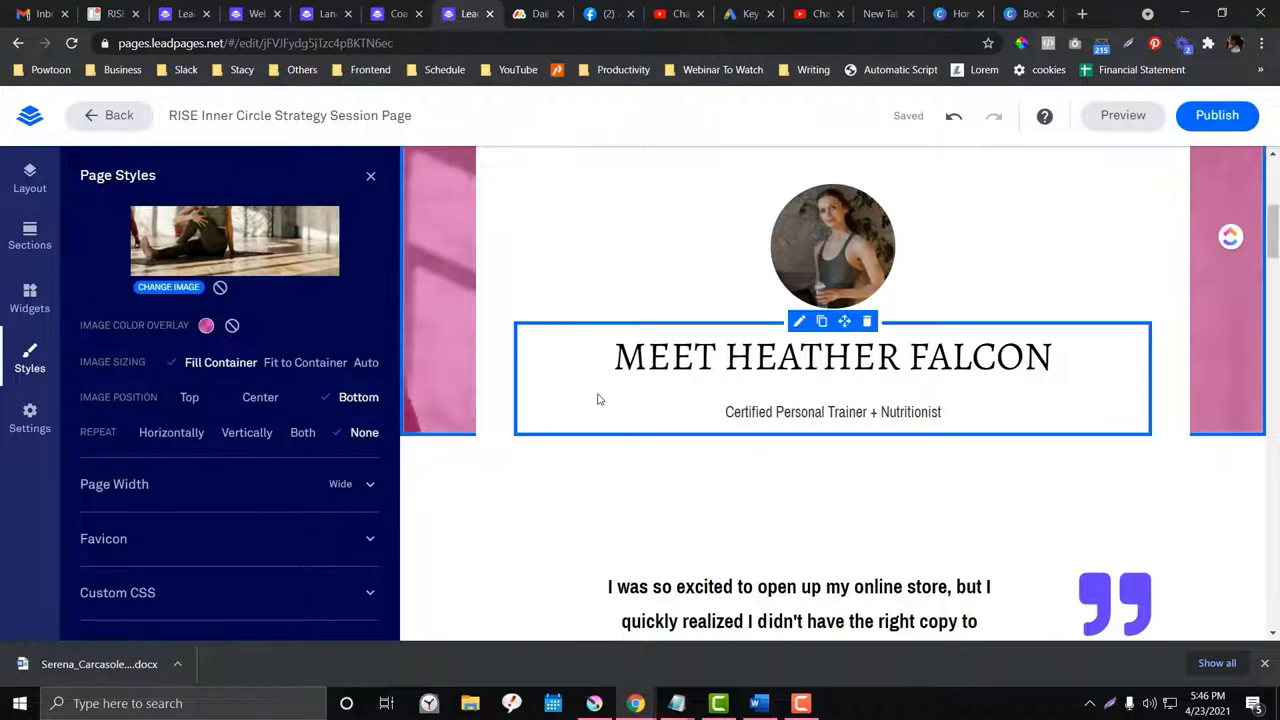
Step: Enable custom CSS in the page styles and place the cursor at the end of the custom styles comment
scroll(597, 397, up, 4)
click(22, 360)
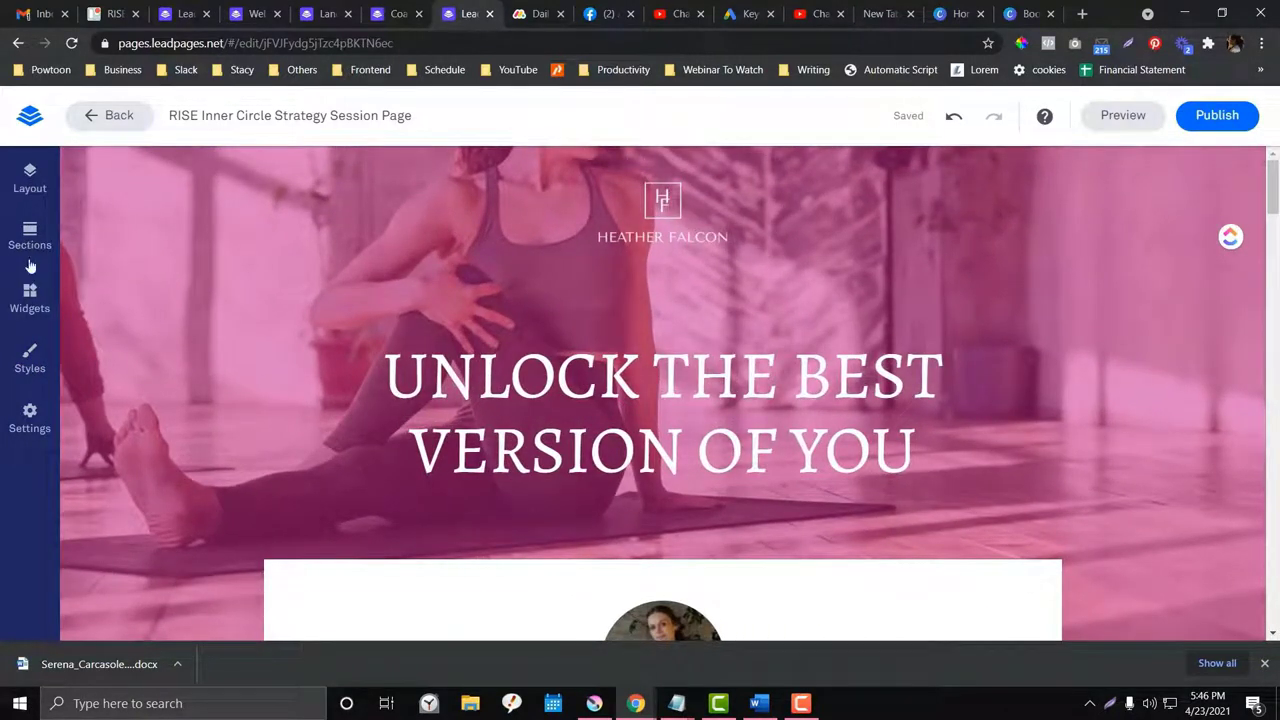
click(27, 365)
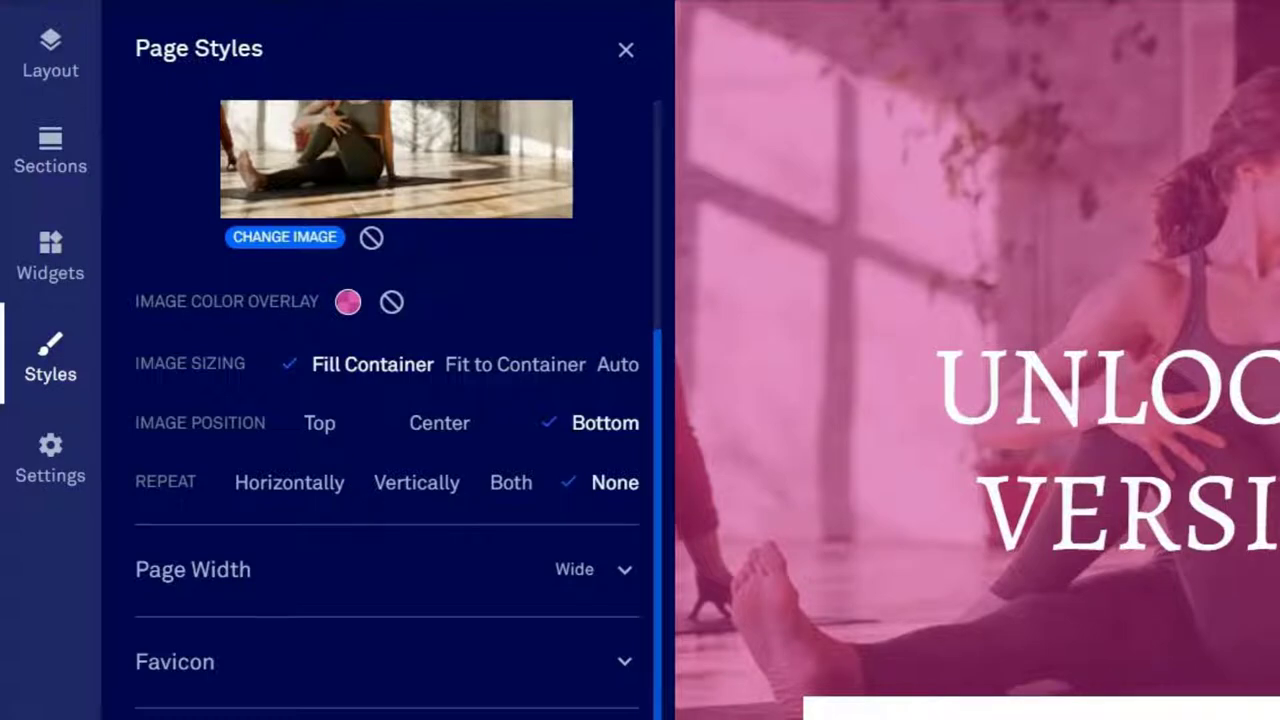
scroll(554, 677, down, 1)
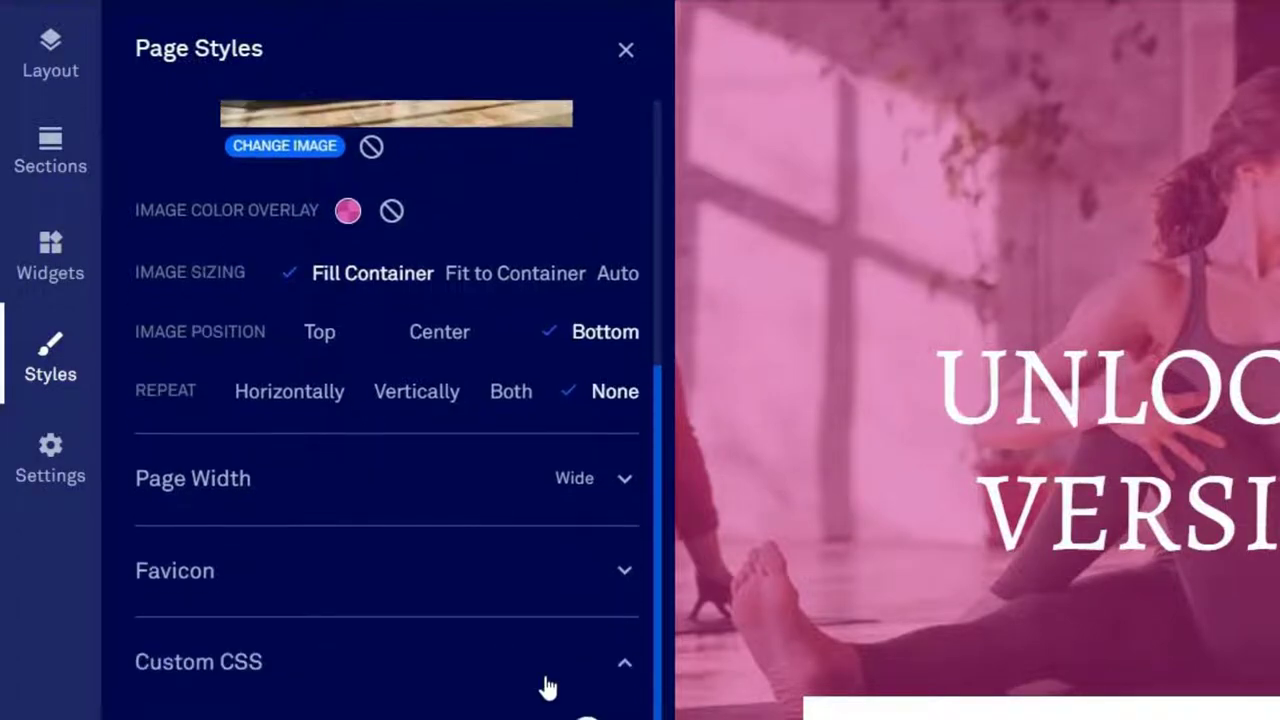
scroll(647, 629, down, 4)
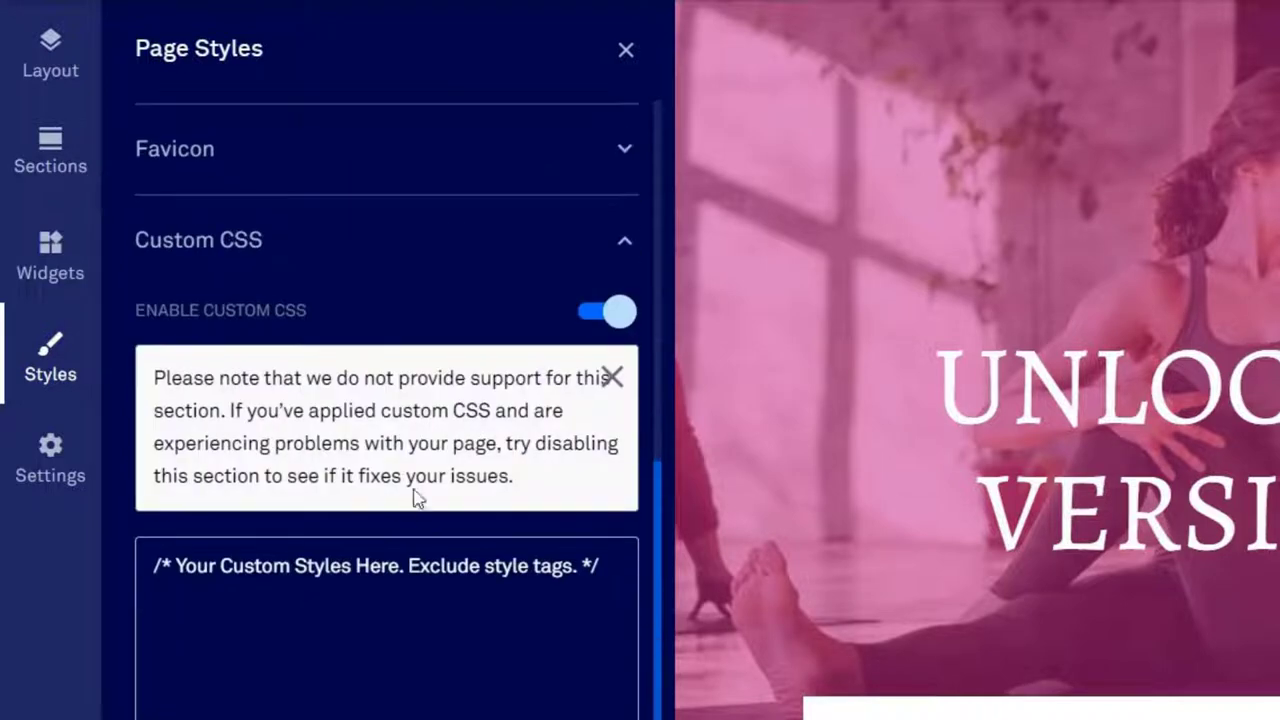
scroll(597, 566, down, 1)
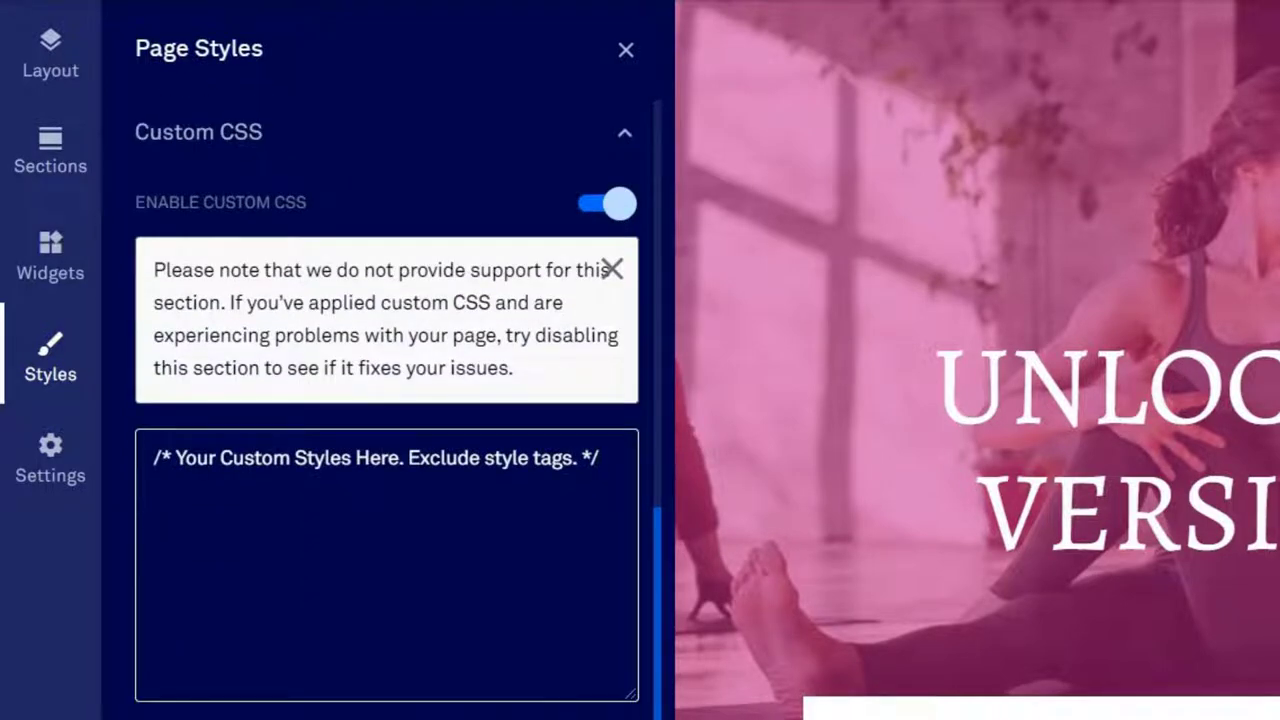
click(598, 458)
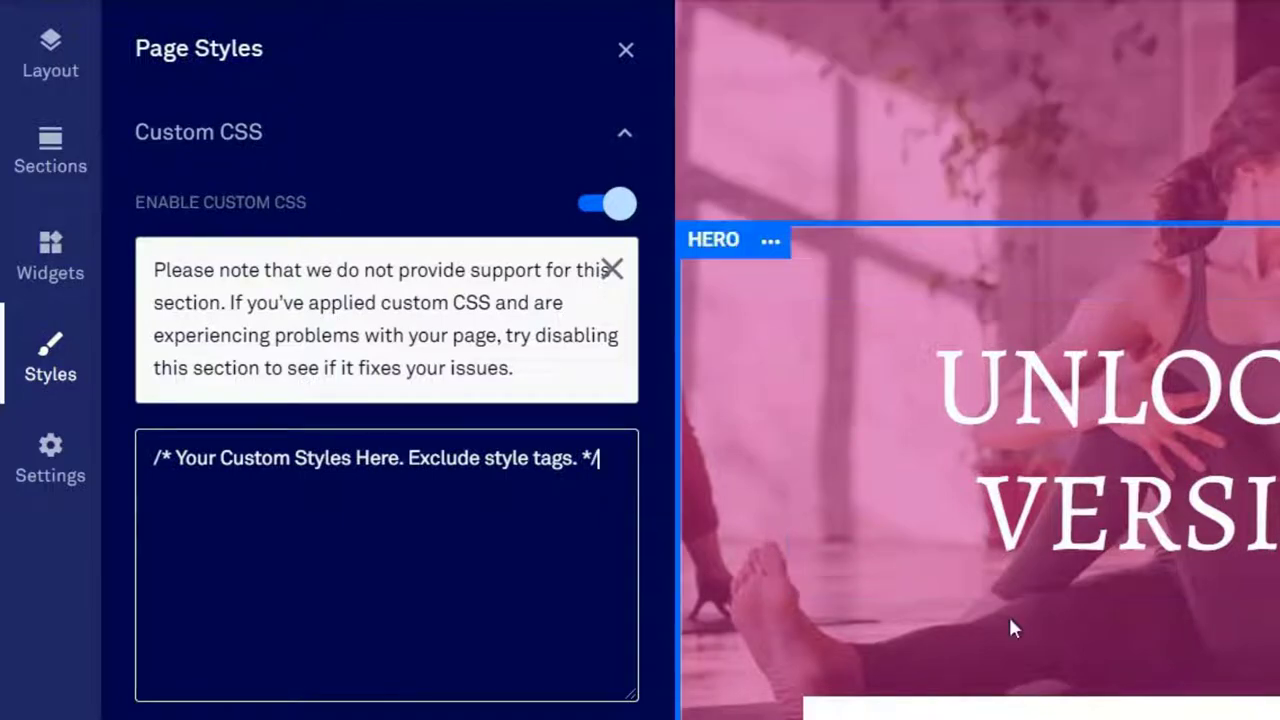
Step: Look over the page background image options and the Page Width and Favicon sections of the page styles
scroll(387, 400, up, 5)
scroll(337, 450, up, 3)
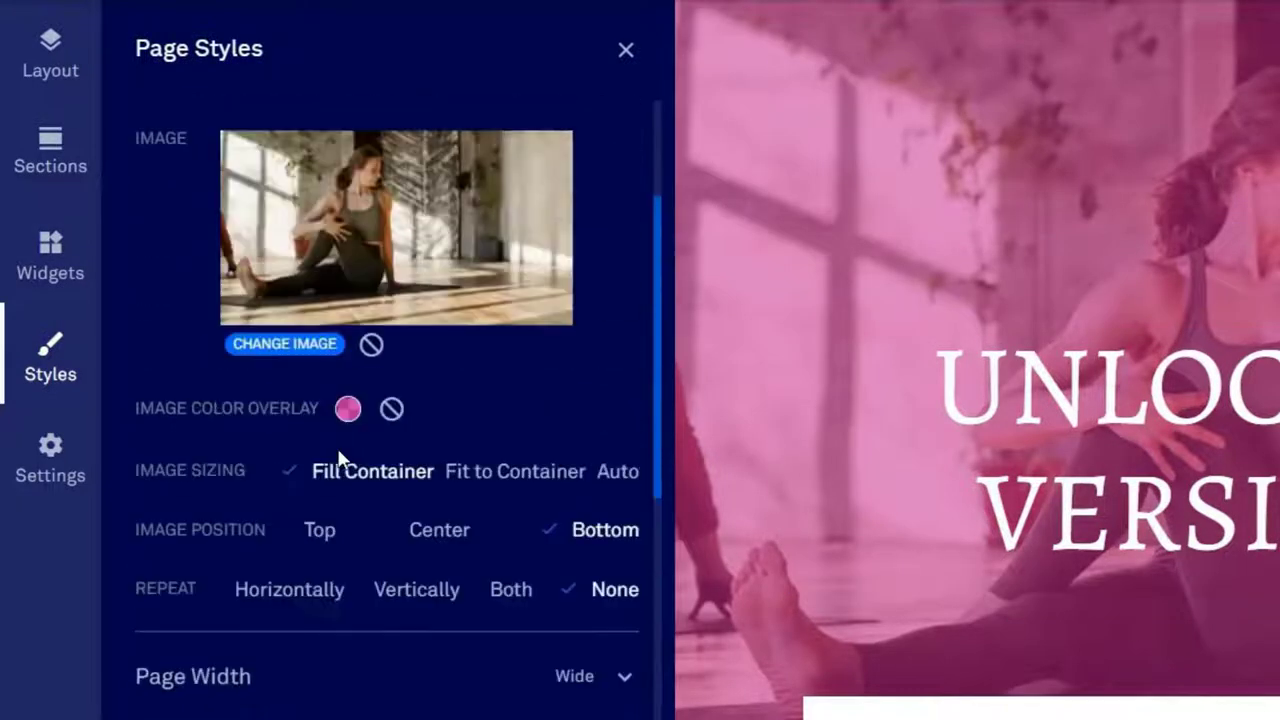
click(345, 598)
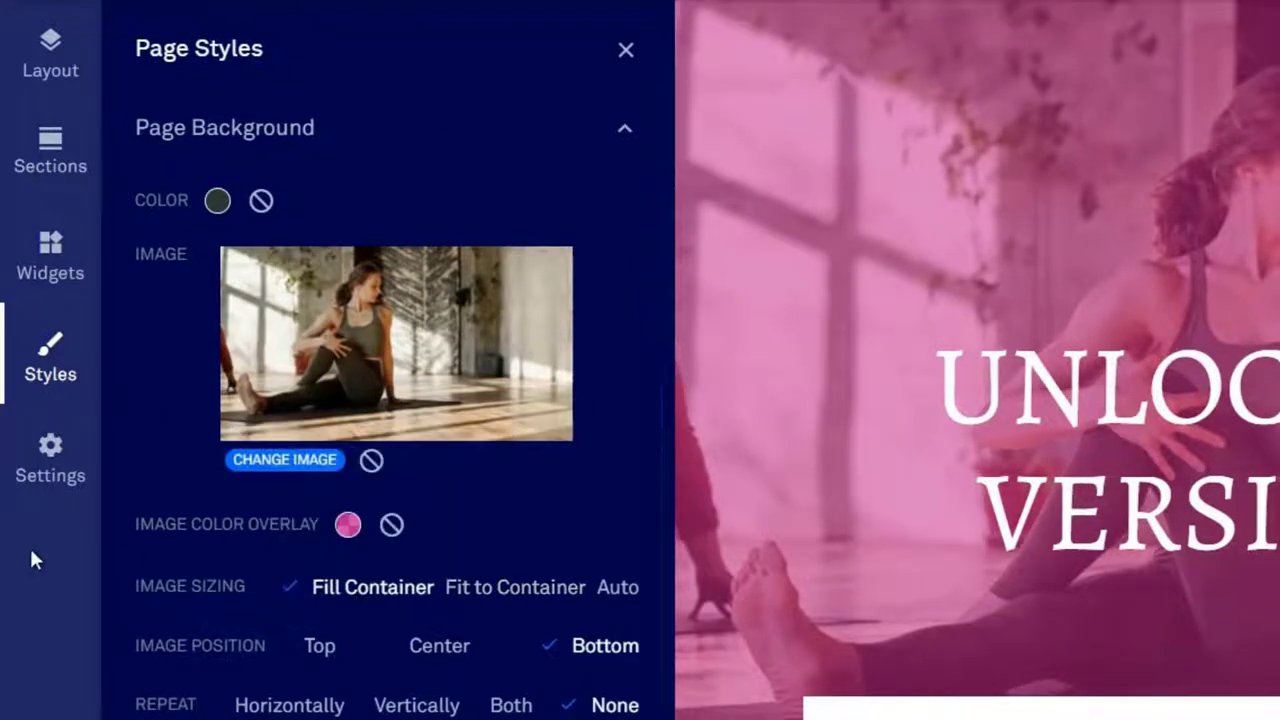
scroll(213, 470, down, 3)
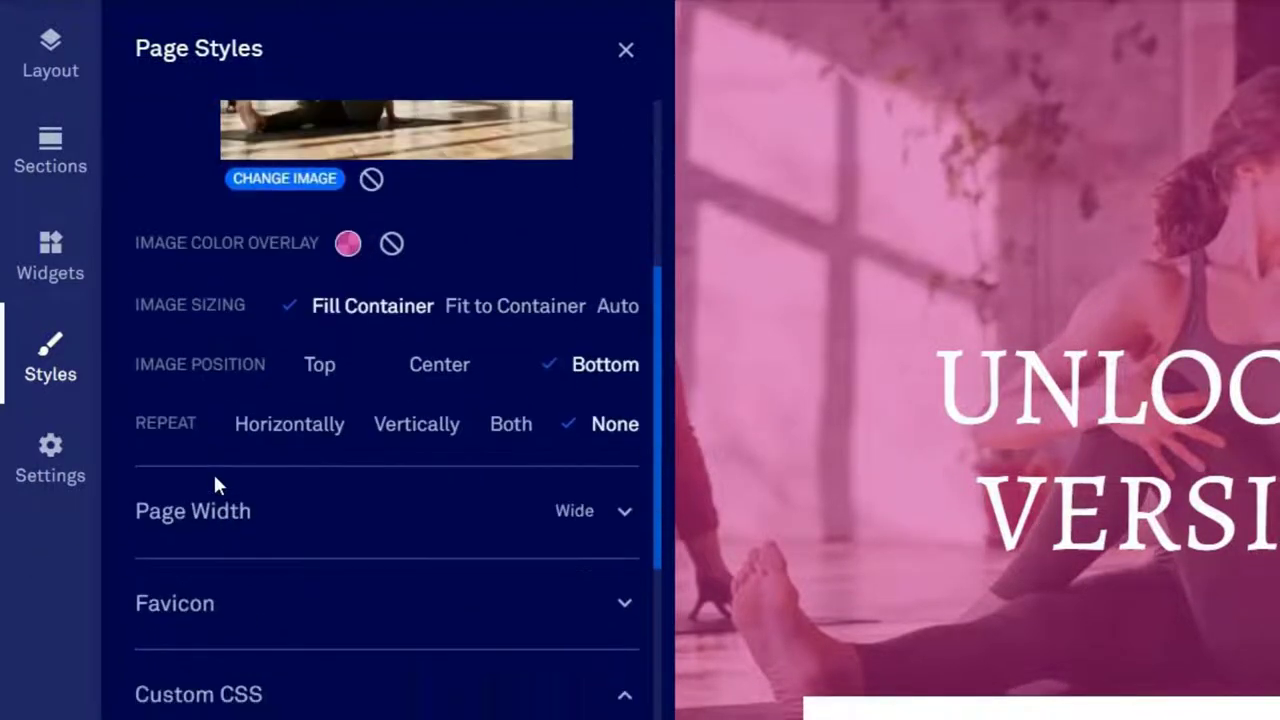
click(228, 528)
scroll(326, 528, down, 2)
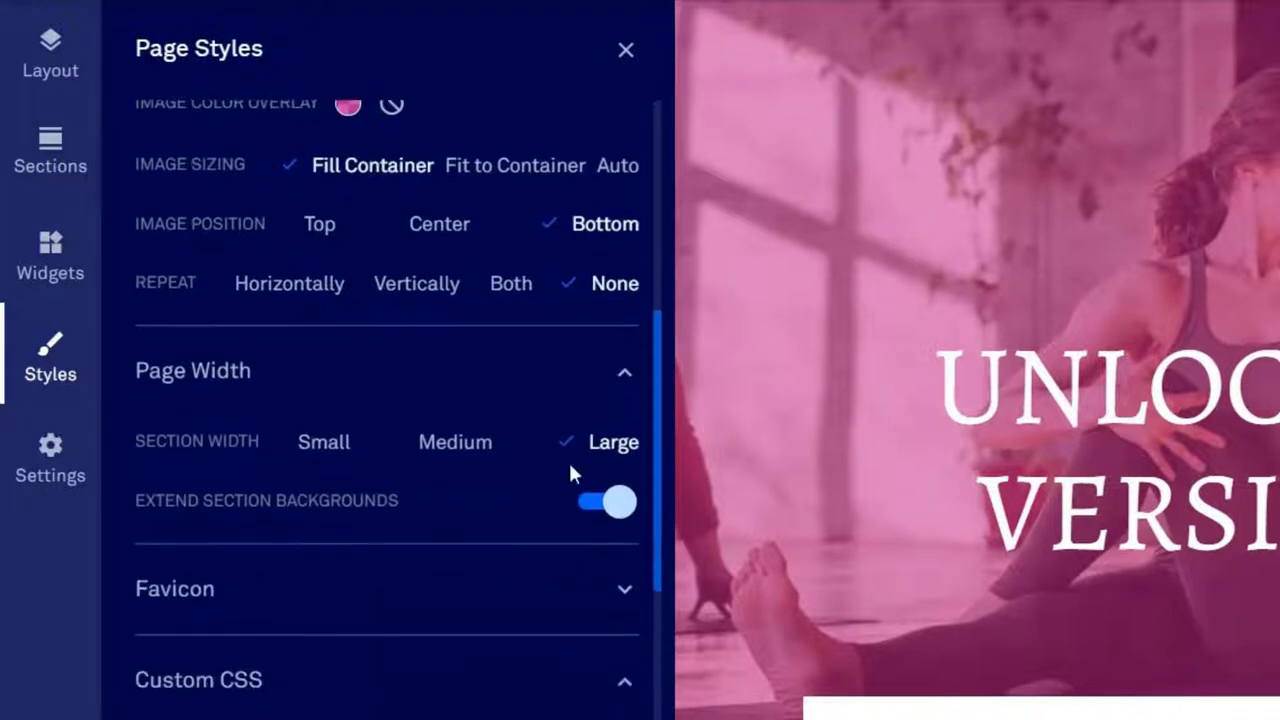
click(338, 602)
scroll(389, 354, down, 4)
scroll(394, 340, up, 4)
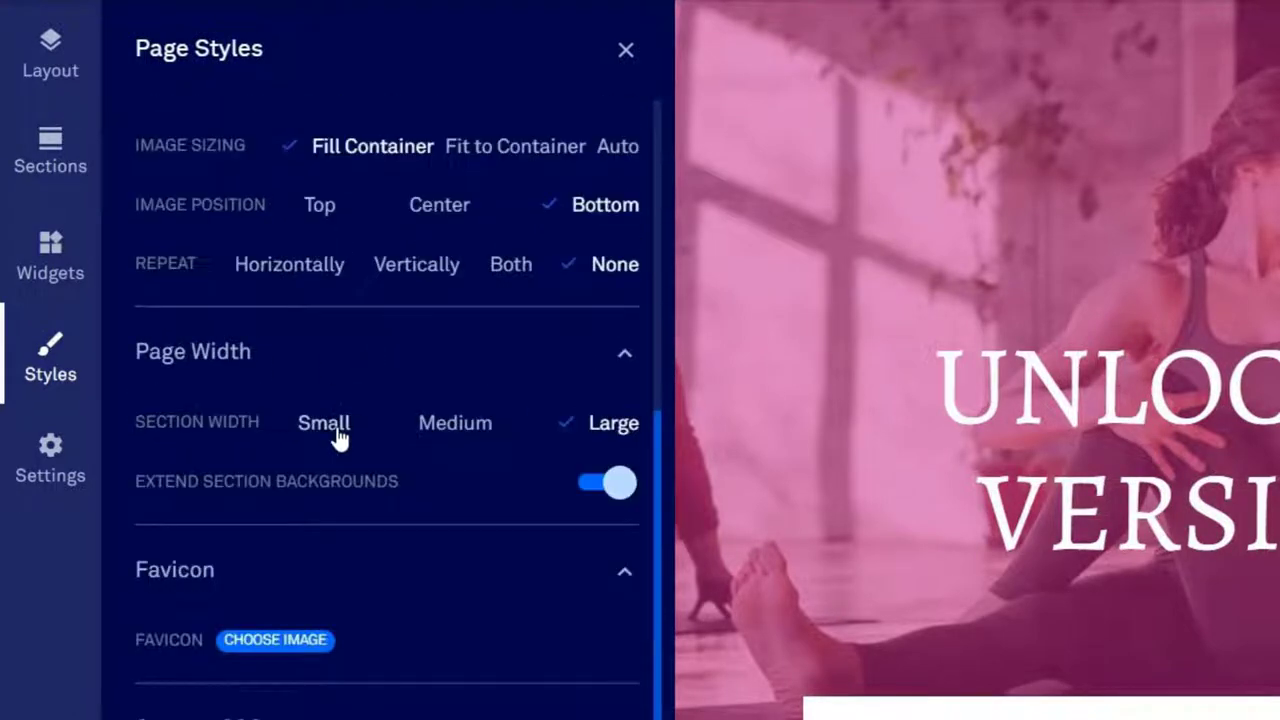
scroll(337, 434, up, 3)
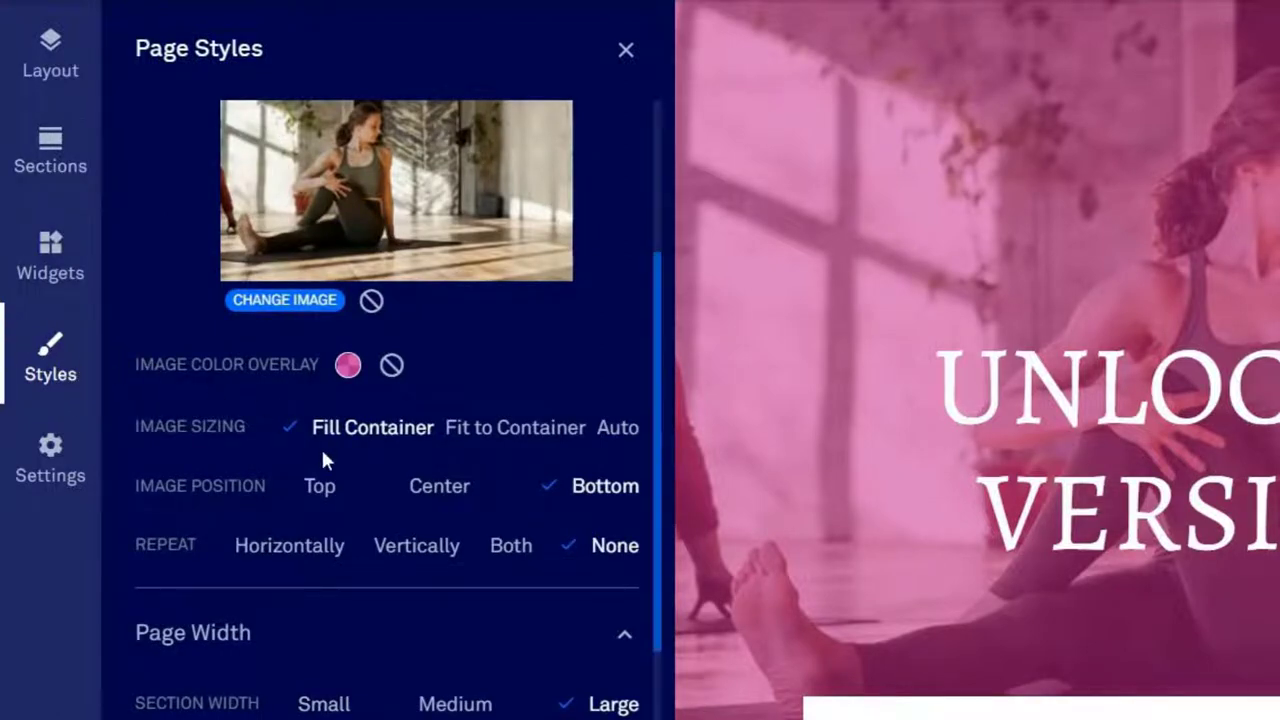
Step: Try the Medium section width, check how the page sections look with it, and restore the Large width
scroll(234, 500, down, 3)
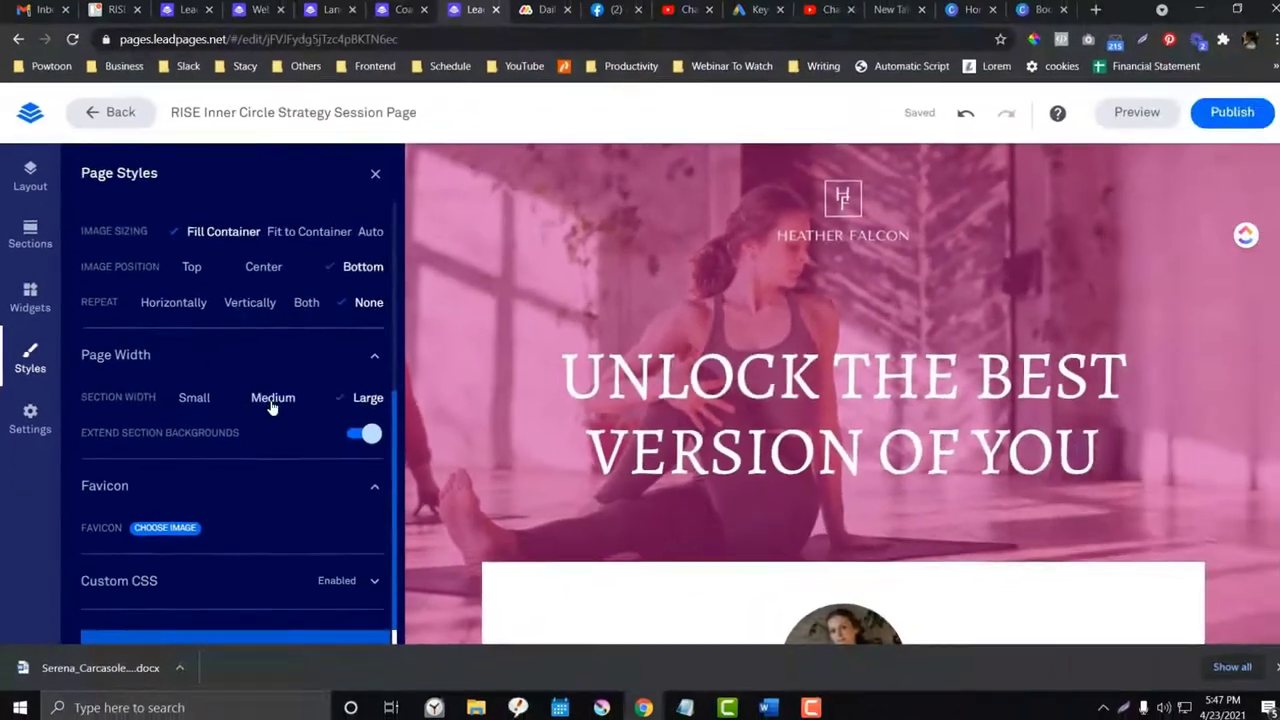
click(455, 422)
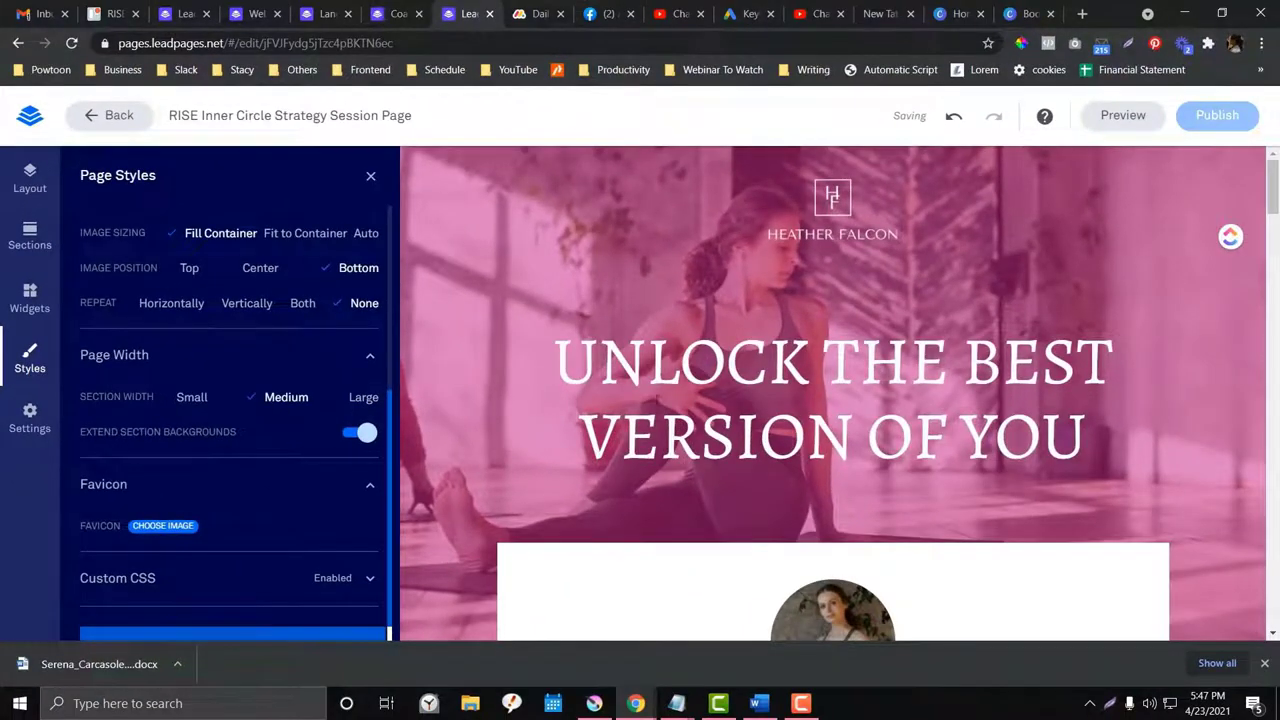
scroll(597, 350, down, 10)
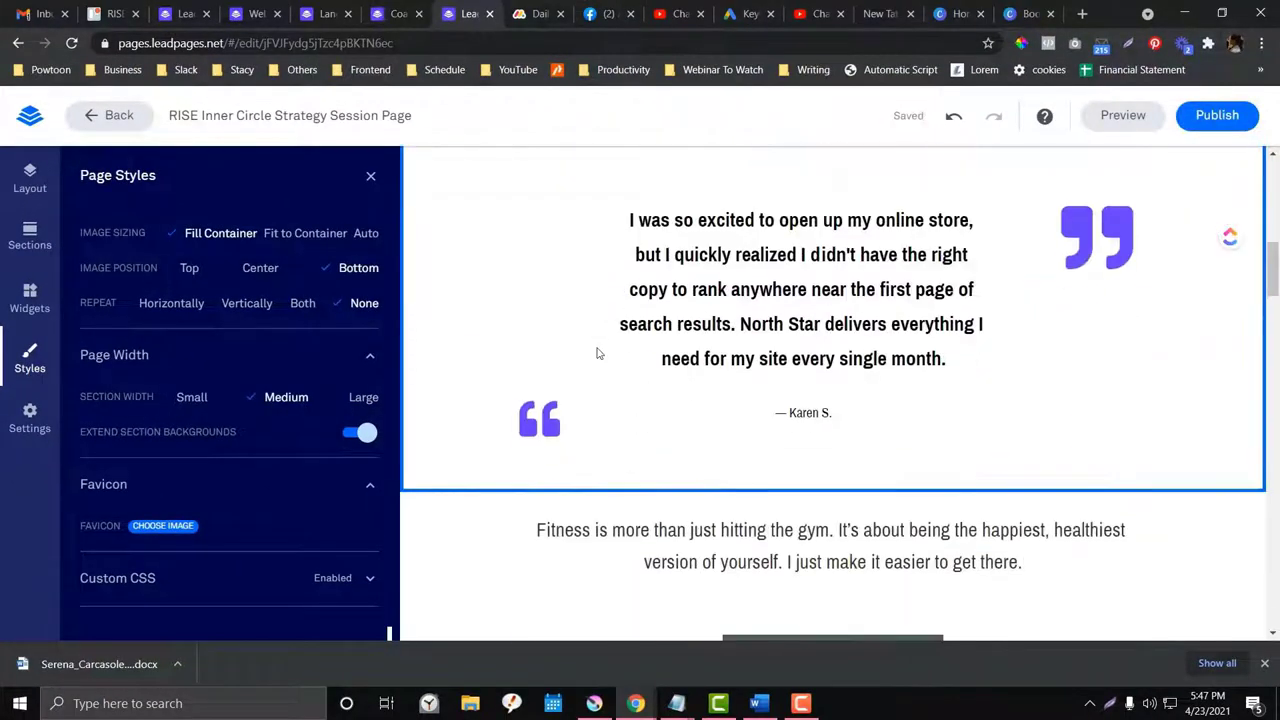
scroll(597, 353, down, 4)
click(363, 397)
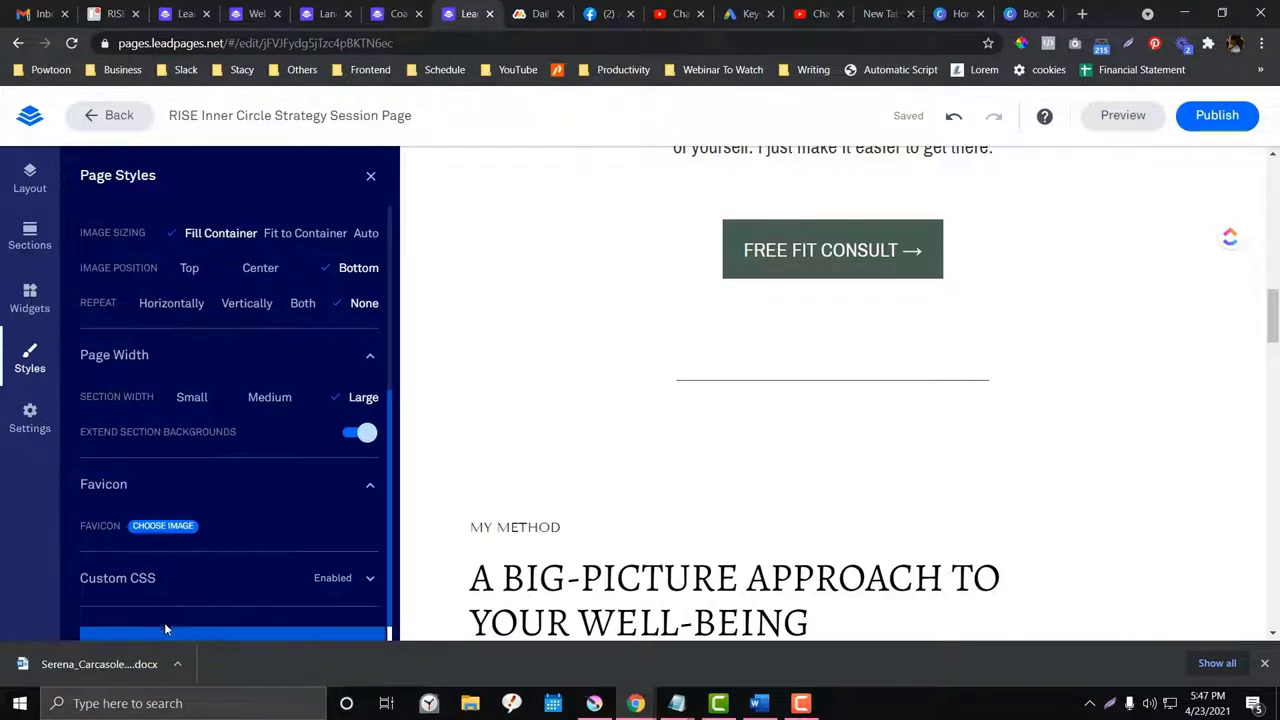
Step: Save the page settings and examine the SEO preview, page title, description and keywords fields
click(31, 417)
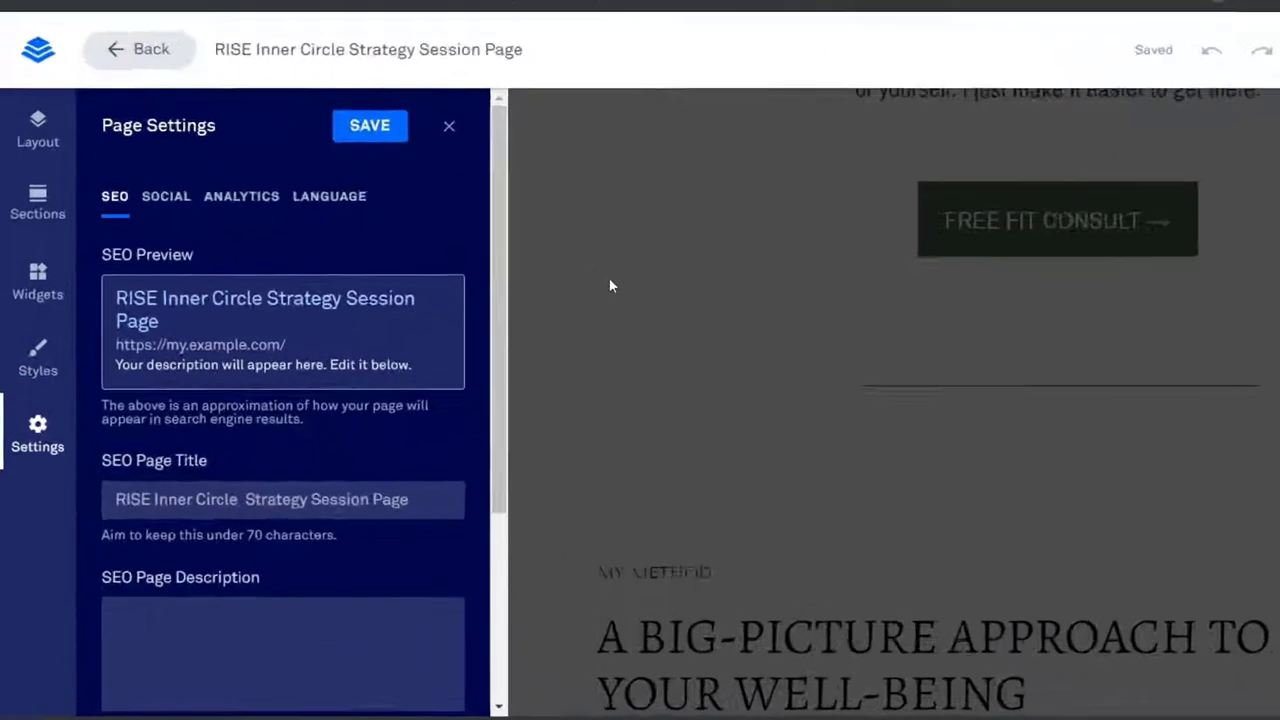
click(291, 175)
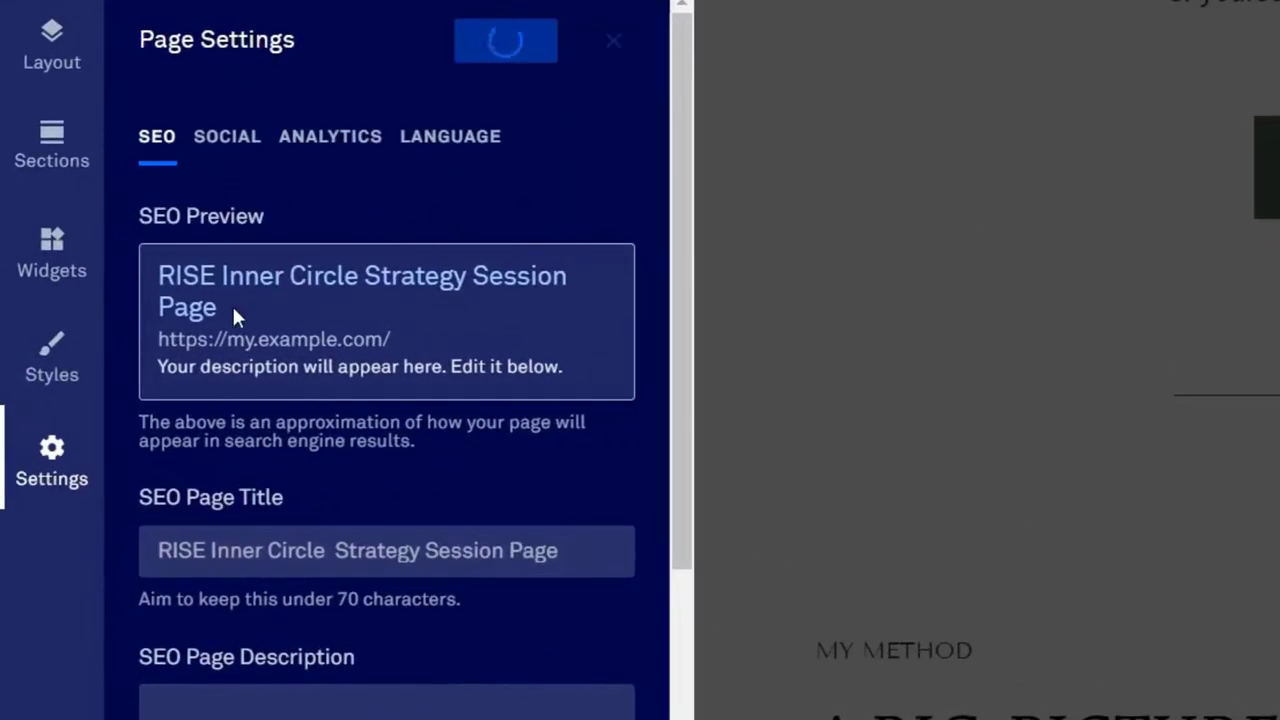
scroll(323, 400, down, 4)
click(323, 400)
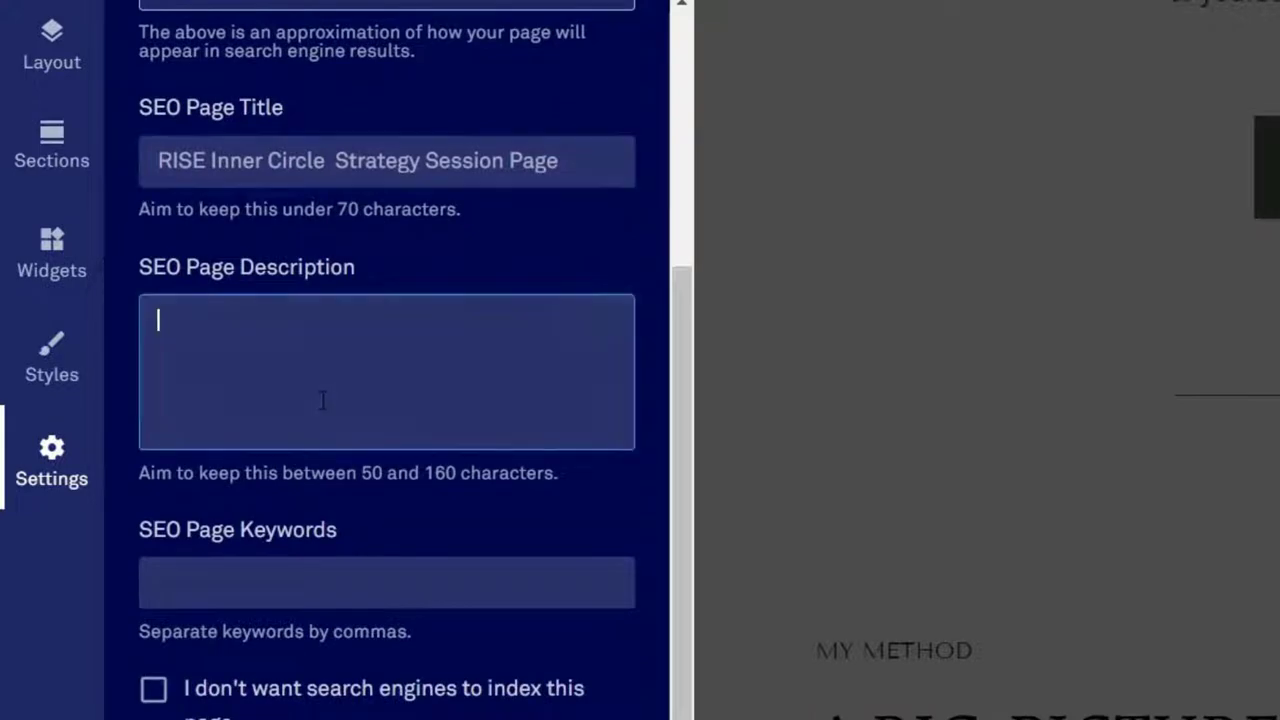
scroll(323, 400, up, 3)
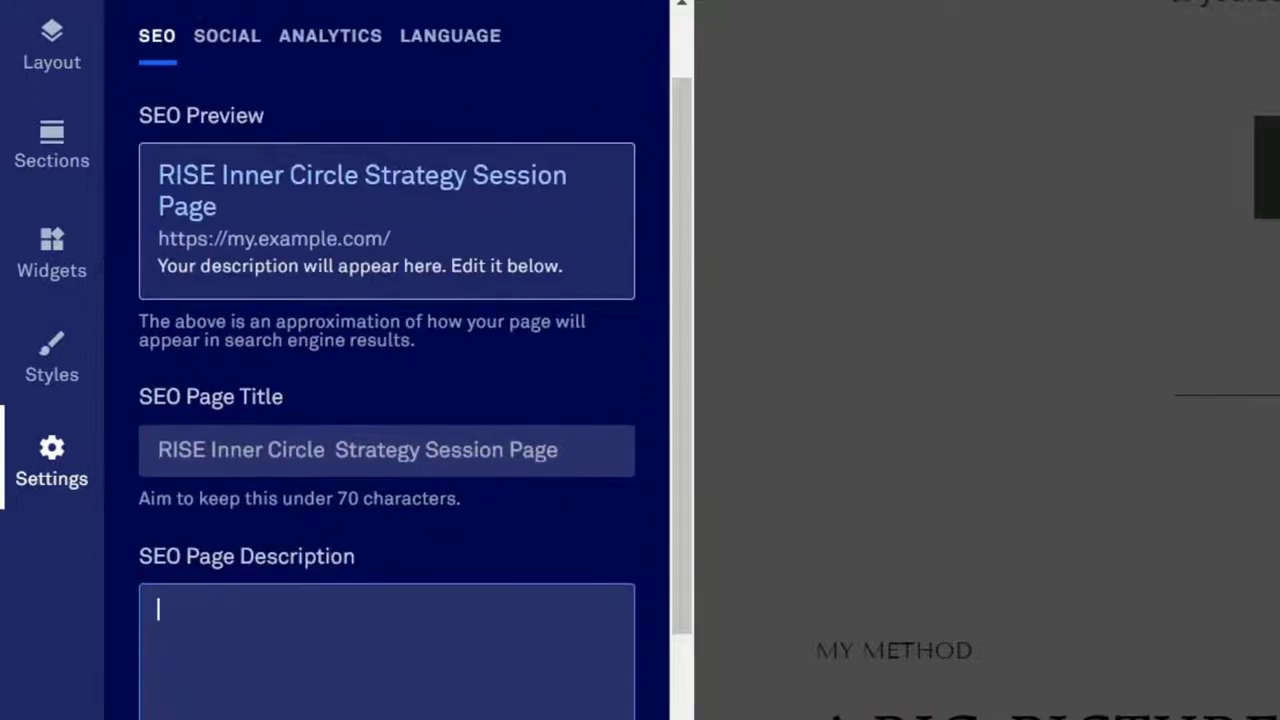
scroll(322, 408, down, 3)
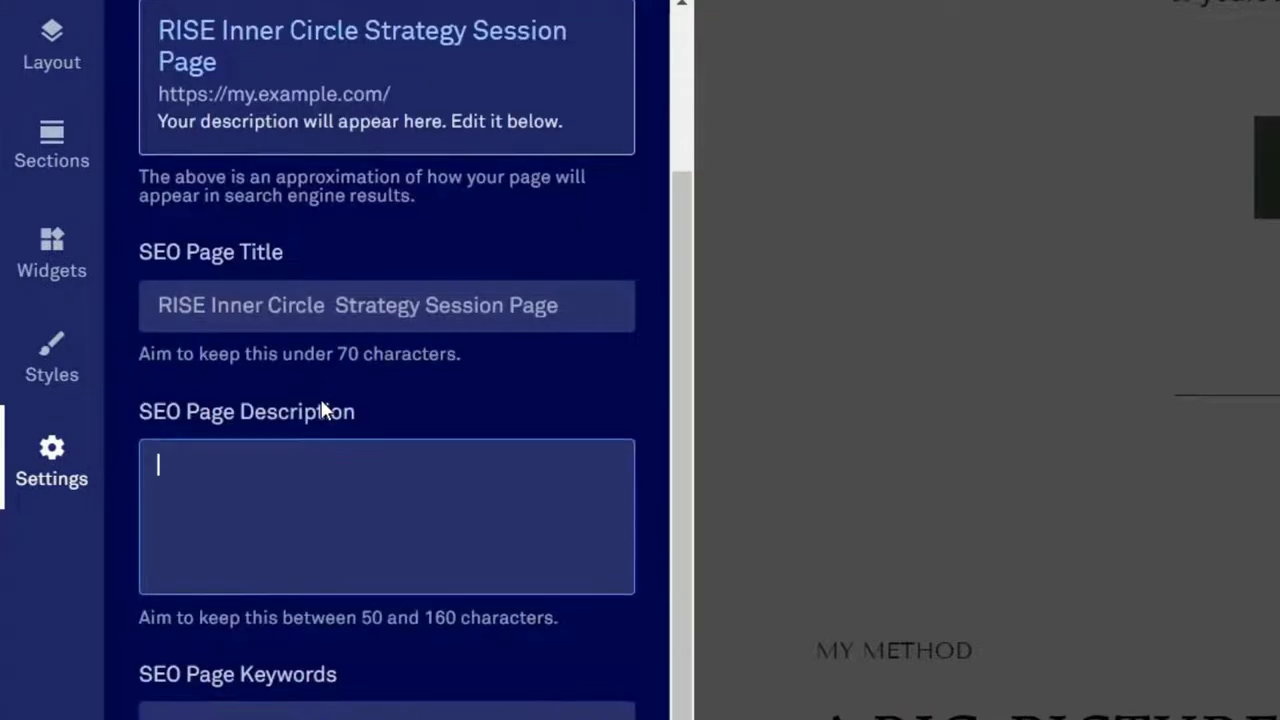
scroll(323, 409, down, 3)
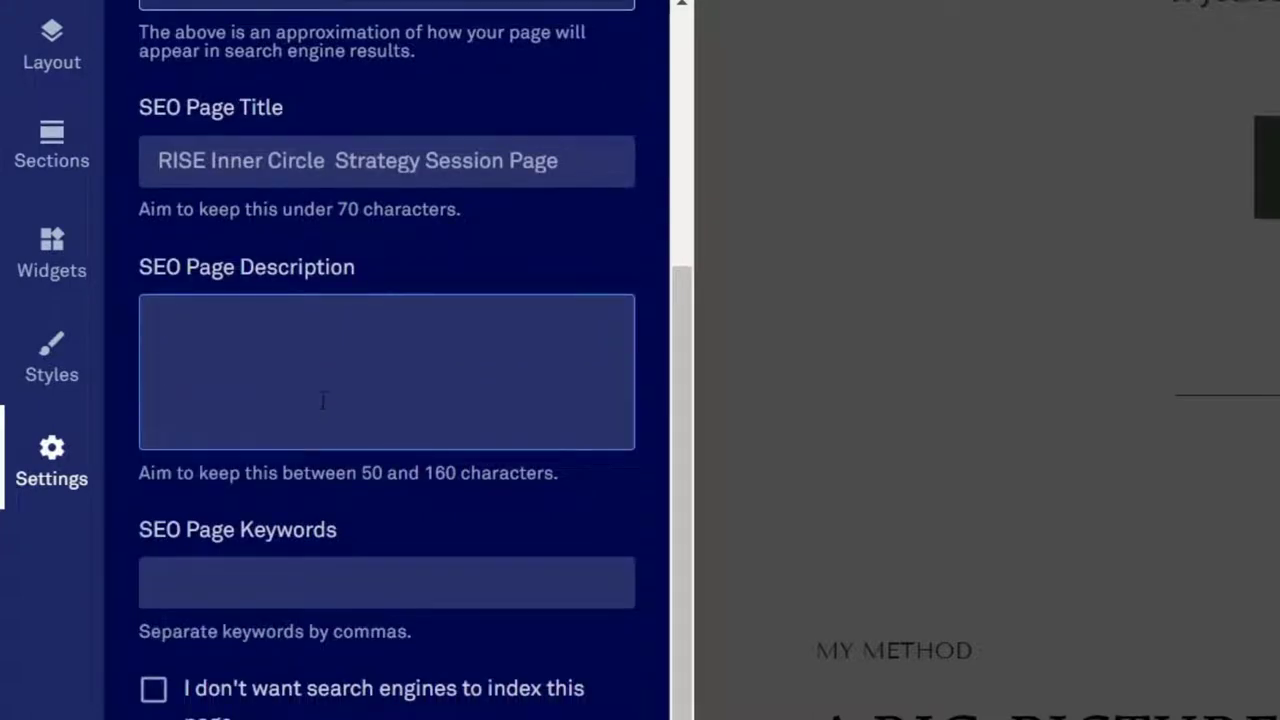
Step: Try the SEO option that keeps search engines from indexing this page, and clear it again
click(386, 582)
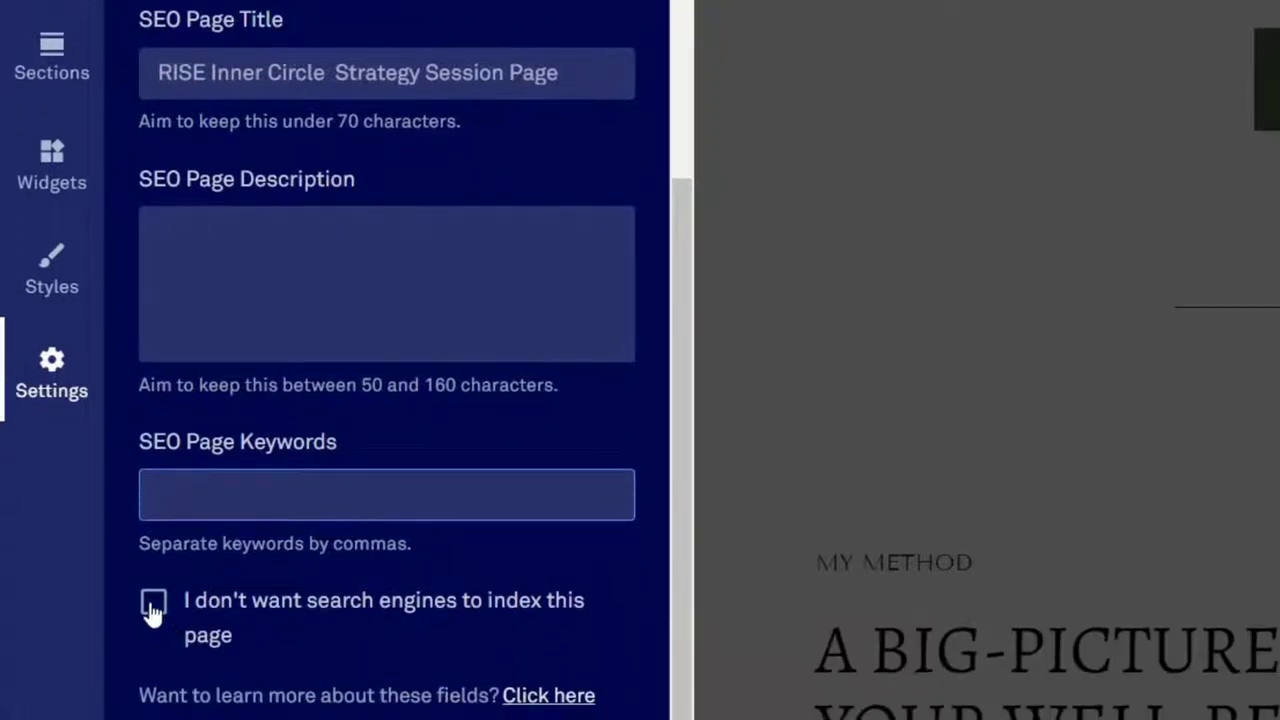
click(153, 606)
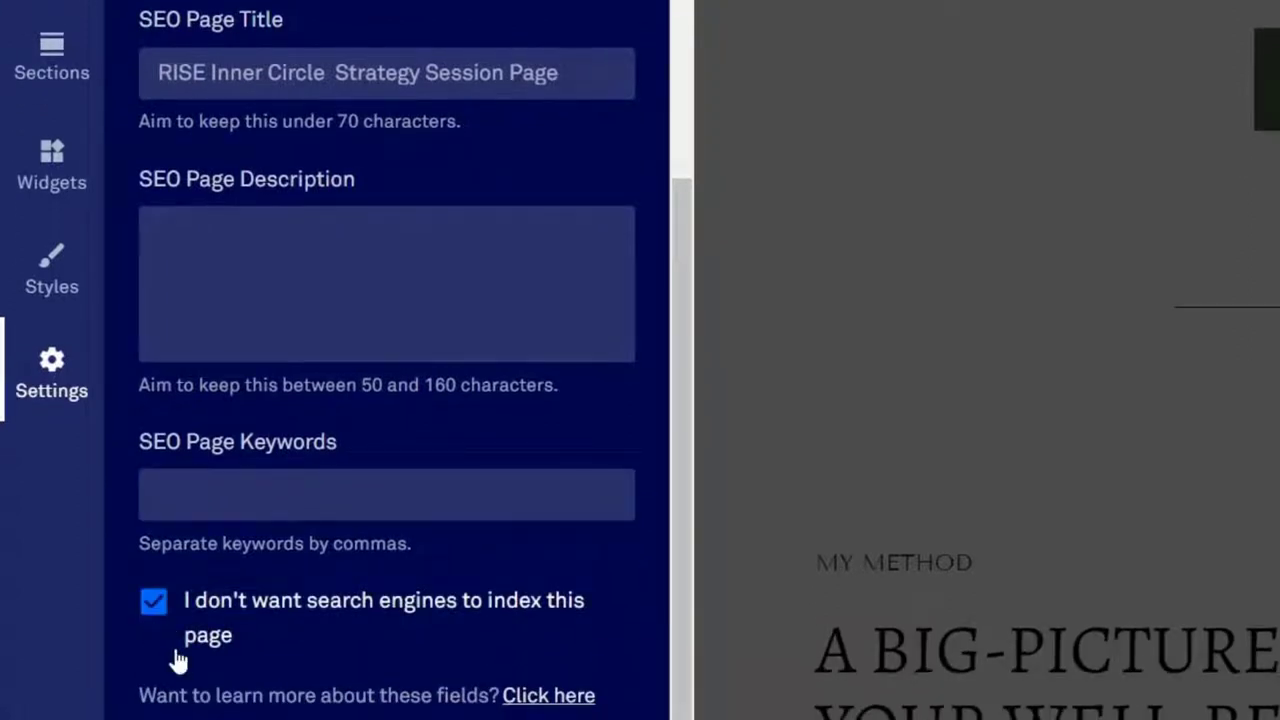
click(153, 601)
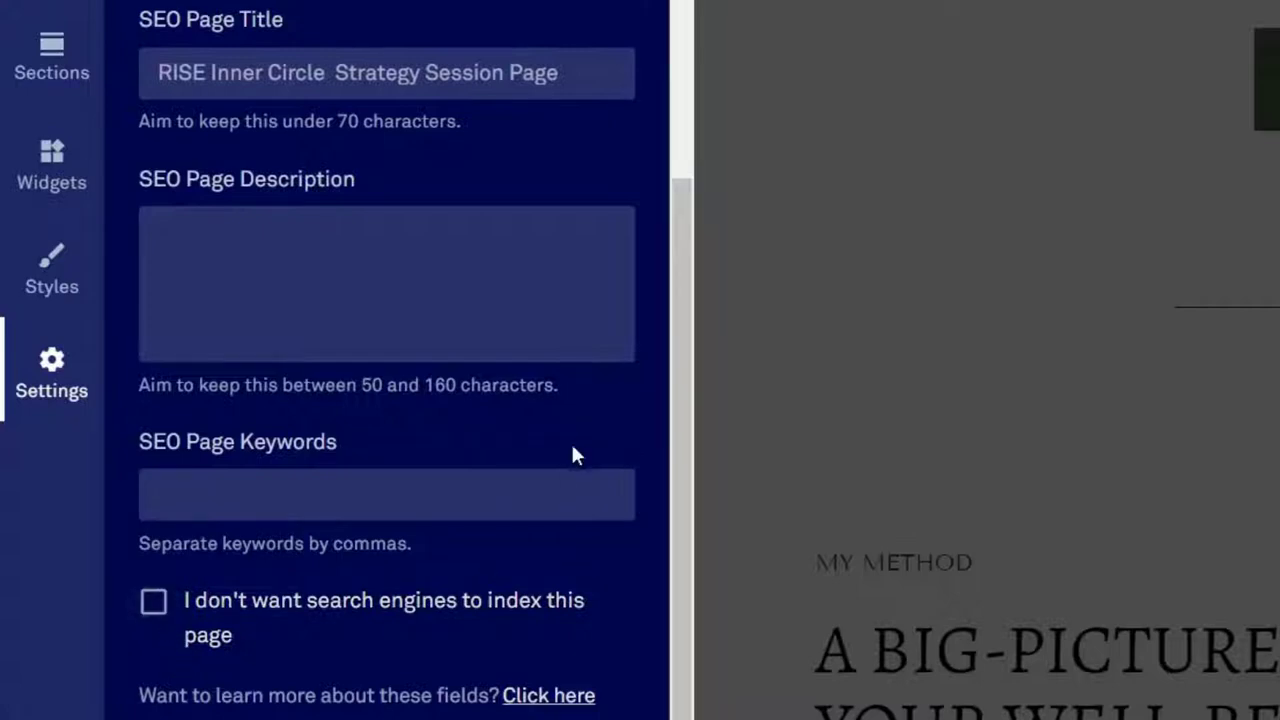
Step: Examine the page's social settings, including the social preview image and the social URL
scroll(571, 435, up, 4)
click(252, 64)
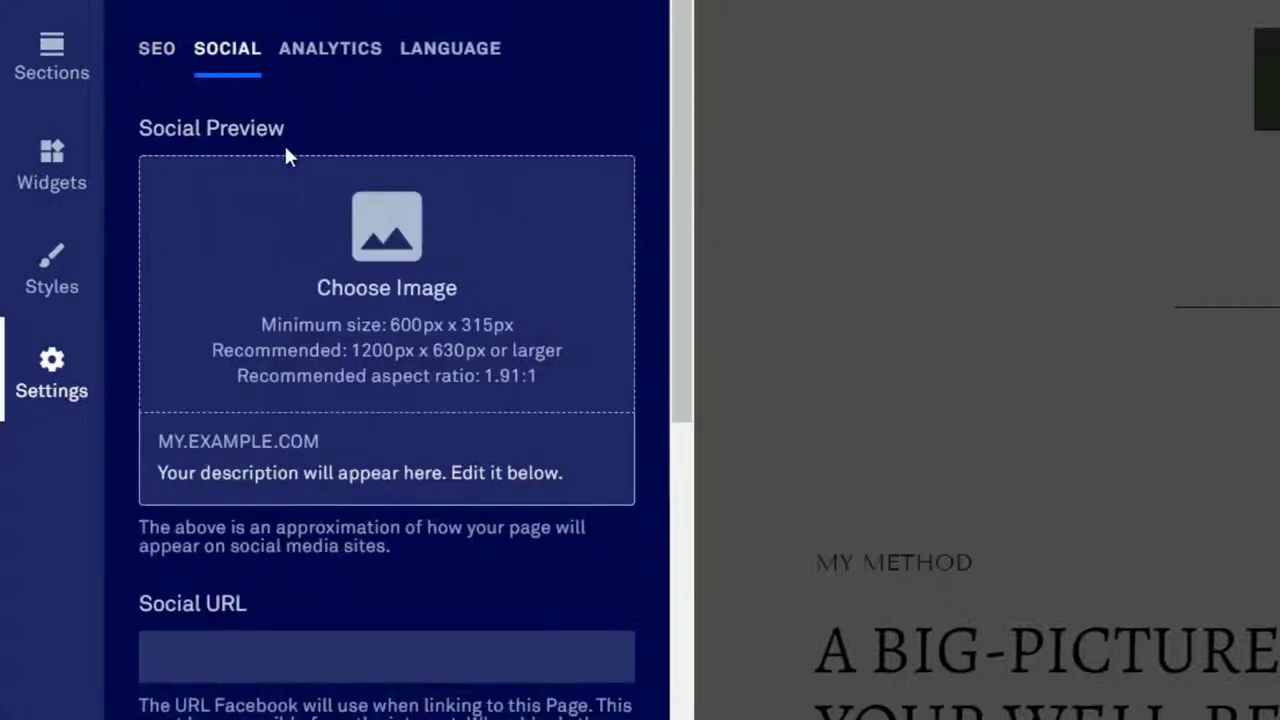
scroll(300, 370, down, 4)
scroll(303, 370, down, 2)
scroll(330, 345, up, 5)
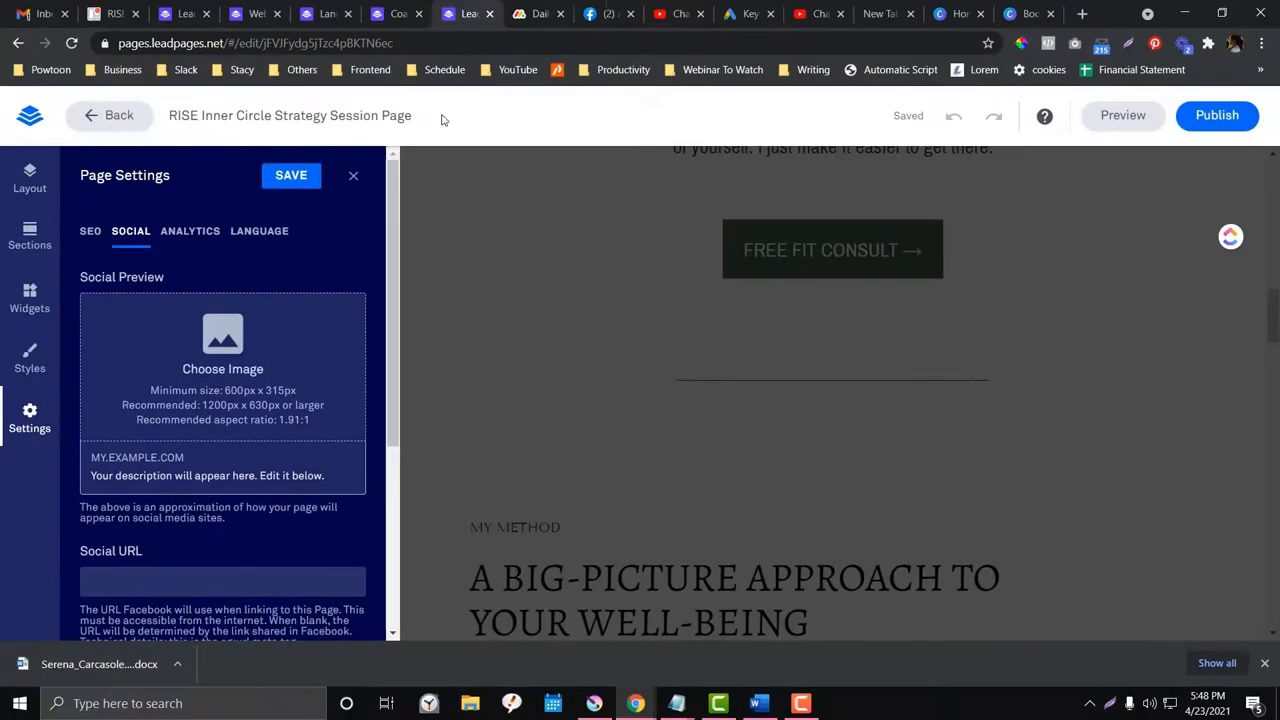
Step: Open hollywoodbranded.com/podcast/ in a new browser tab
click(535, 8)
key(ctrl+t)
text(hollywoodbranded.com/podcast/)
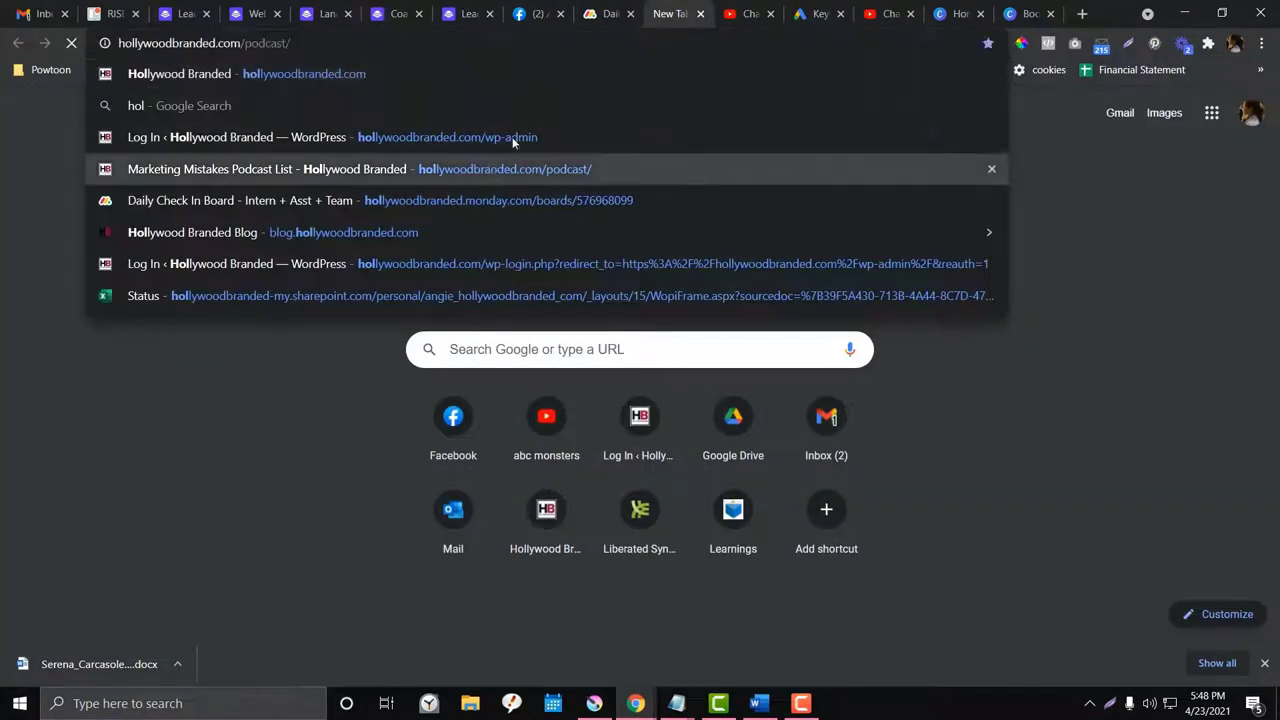
click(514, 166)
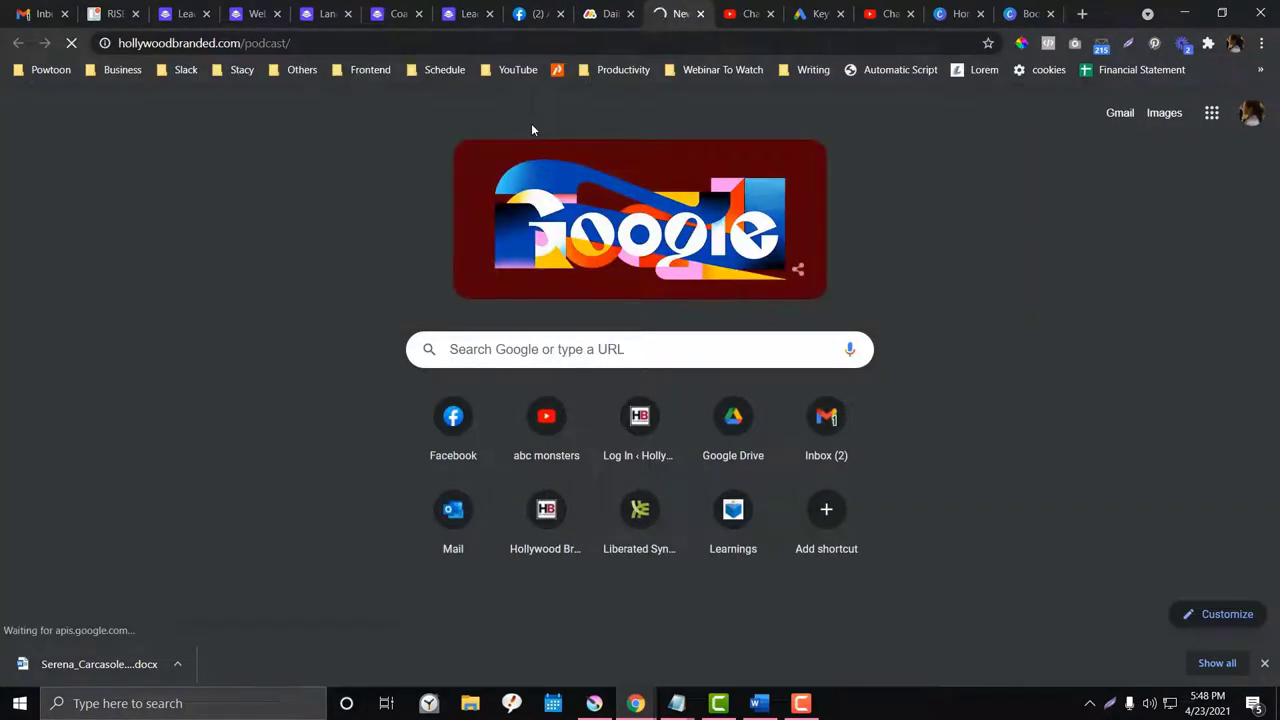
Step: Open podcast episode 250 on the Hollywood Branded site and paste its link into a new Facebook post
scroll(517, 183, down, 10)
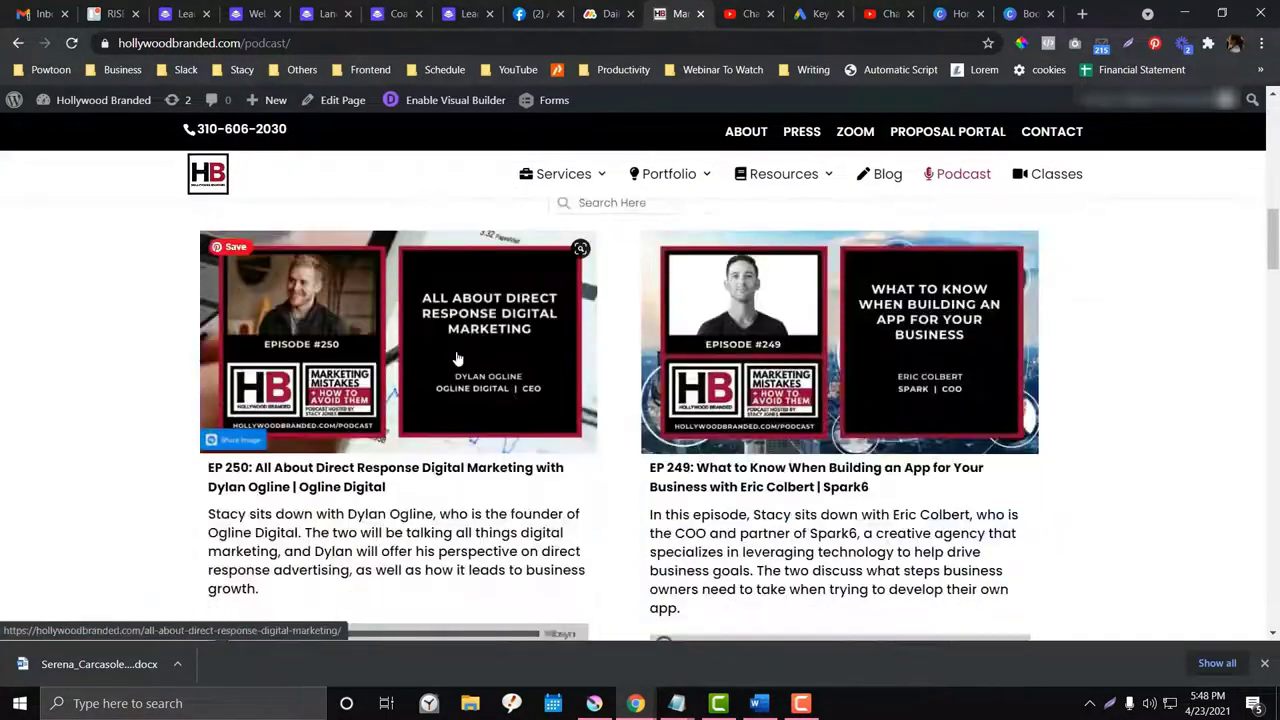
click(457, 358)
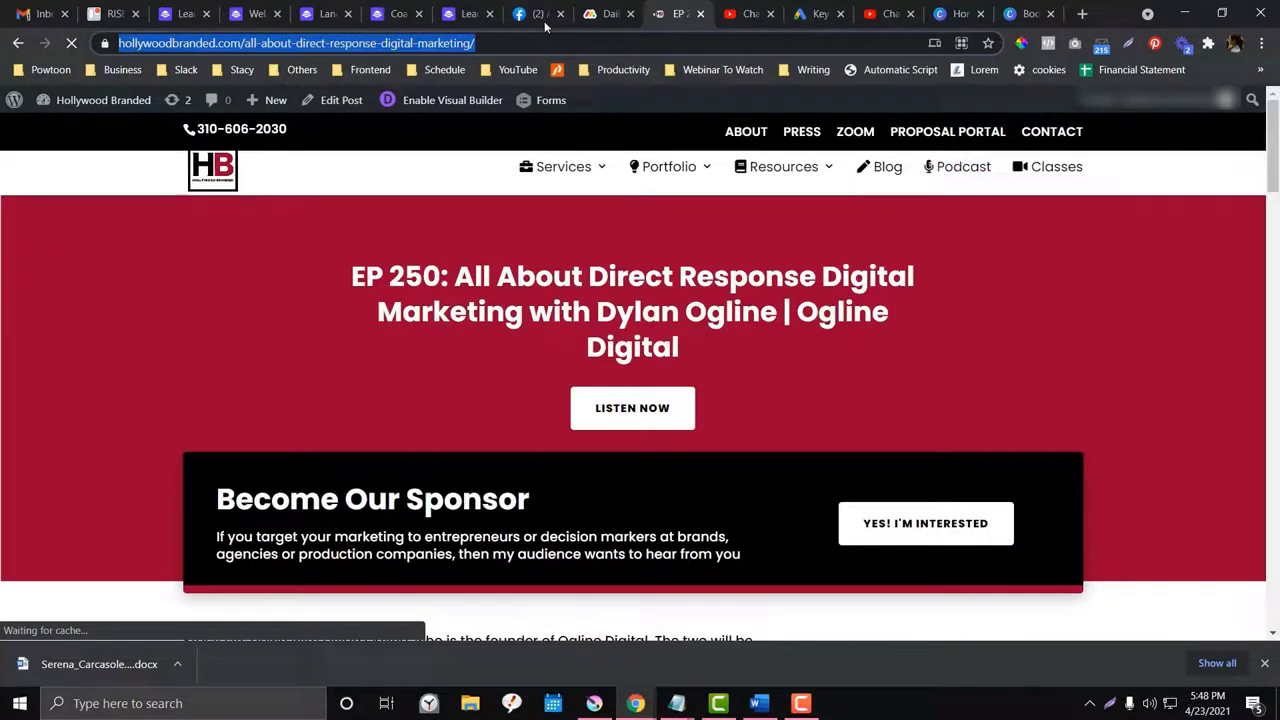
click(540, 14)
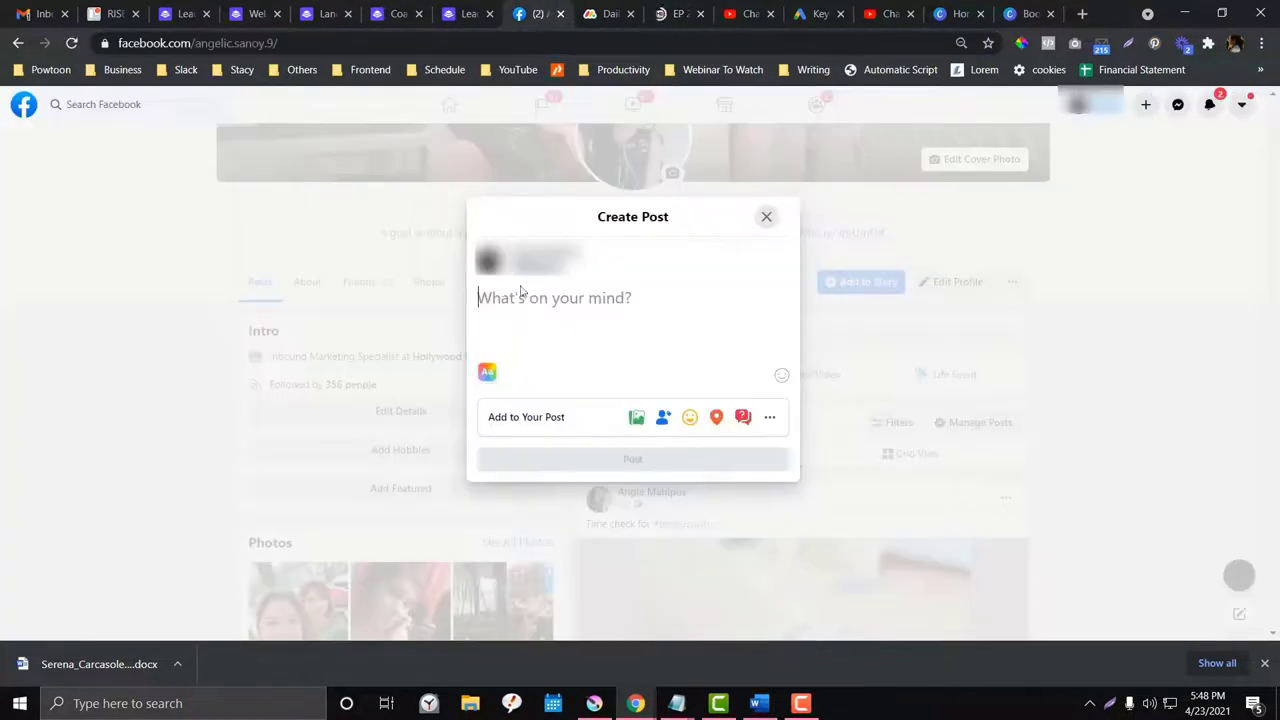
text(https://hollywoodbranded.com/all-about-direct-response-digital-marketing/)
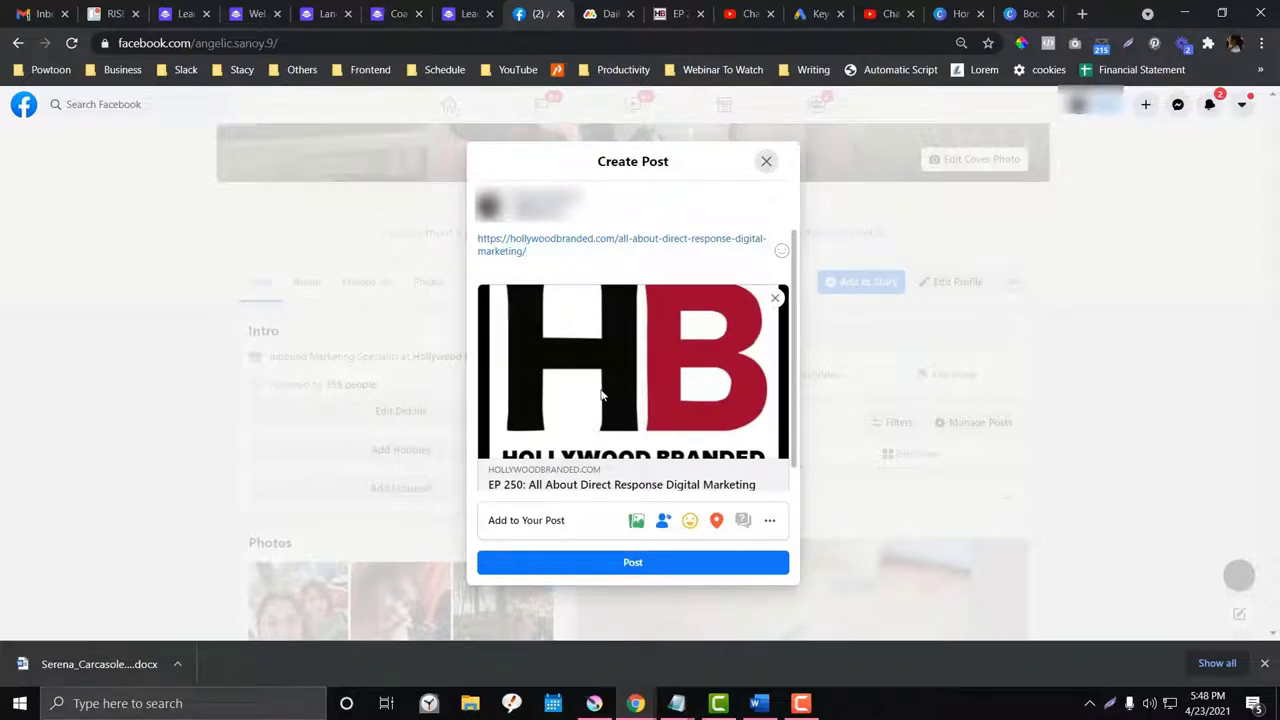
Step: Return to the Leadpages page settings and review the Google Analytics ID and tracking code fields in the Analytics settings
click(468, 13)
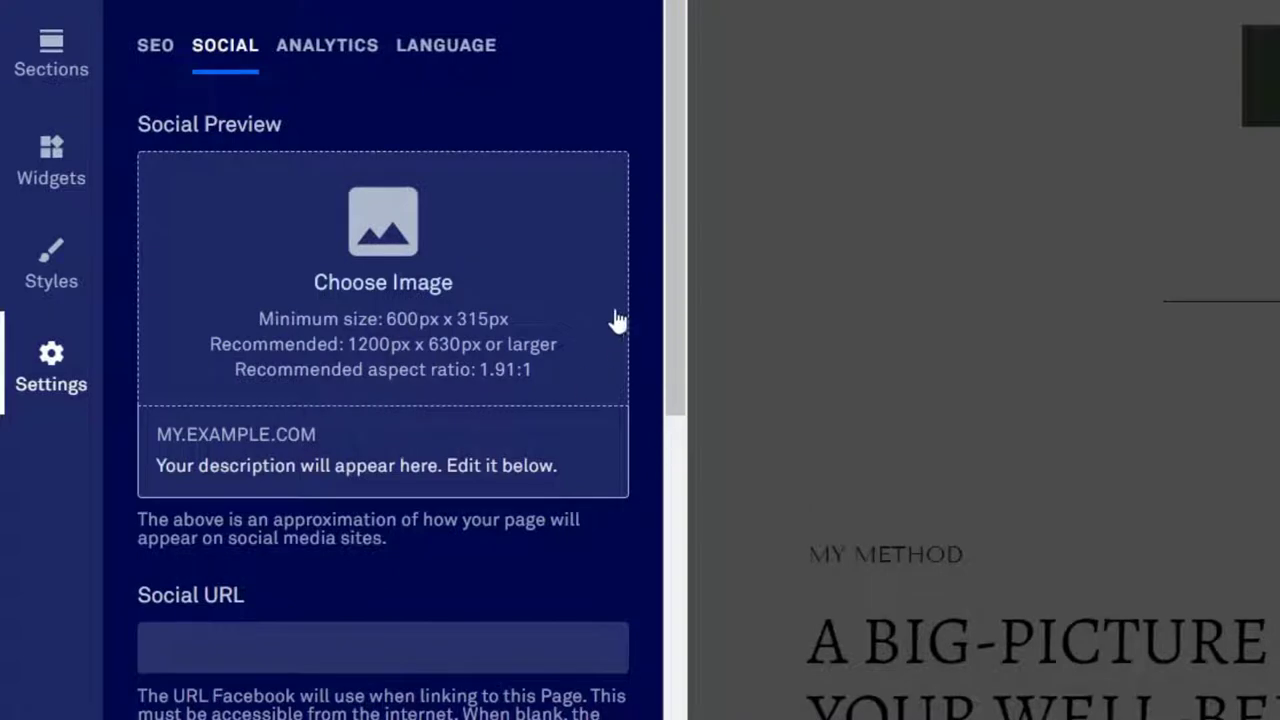
click(352, 46)
scroll(352, 370, down, 2)
click(352, 365)
click(380, 150)
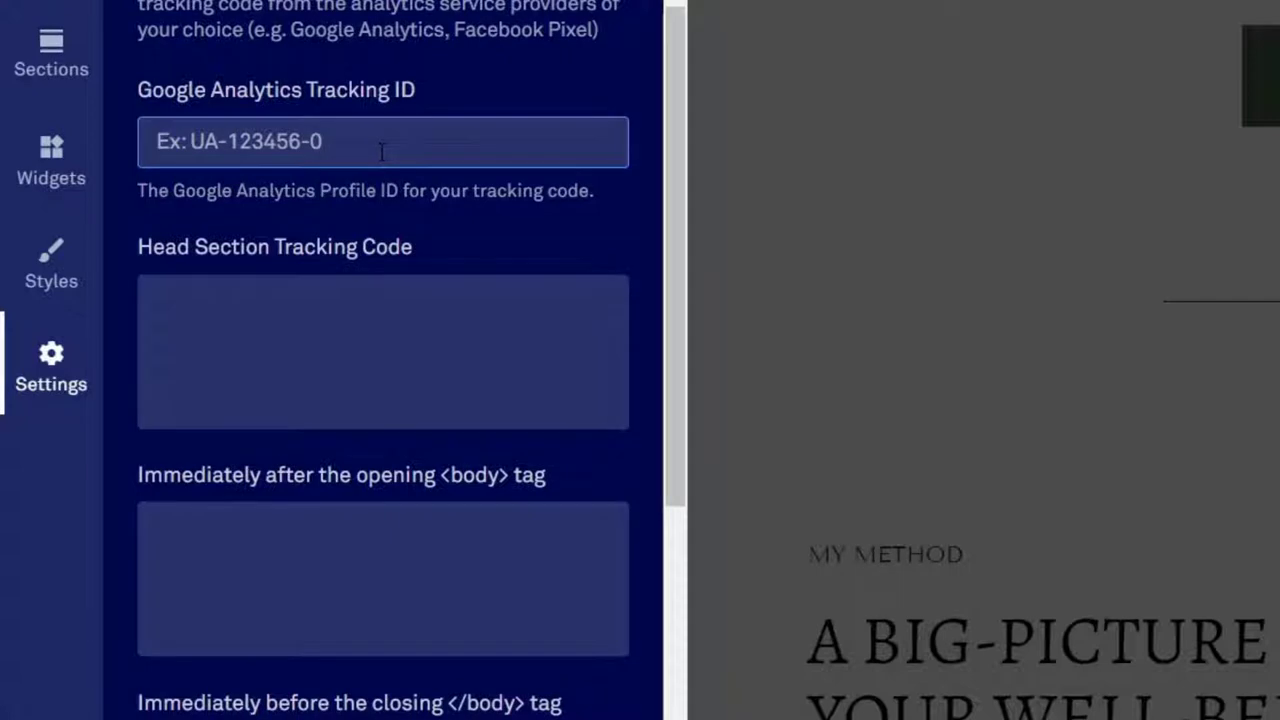
scroll(352, 232, down, 2)
click(352, 232)
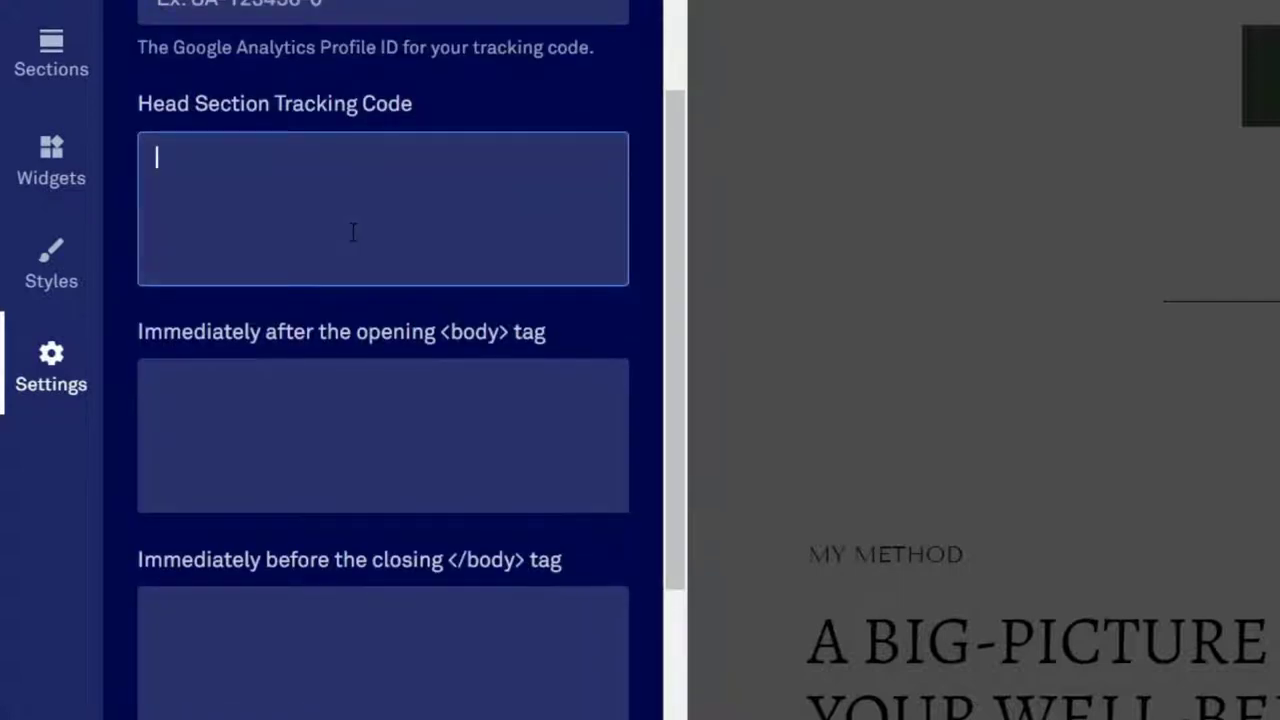
scroll(352, 232, down, 2)
scroll(353, 285, up, 6)
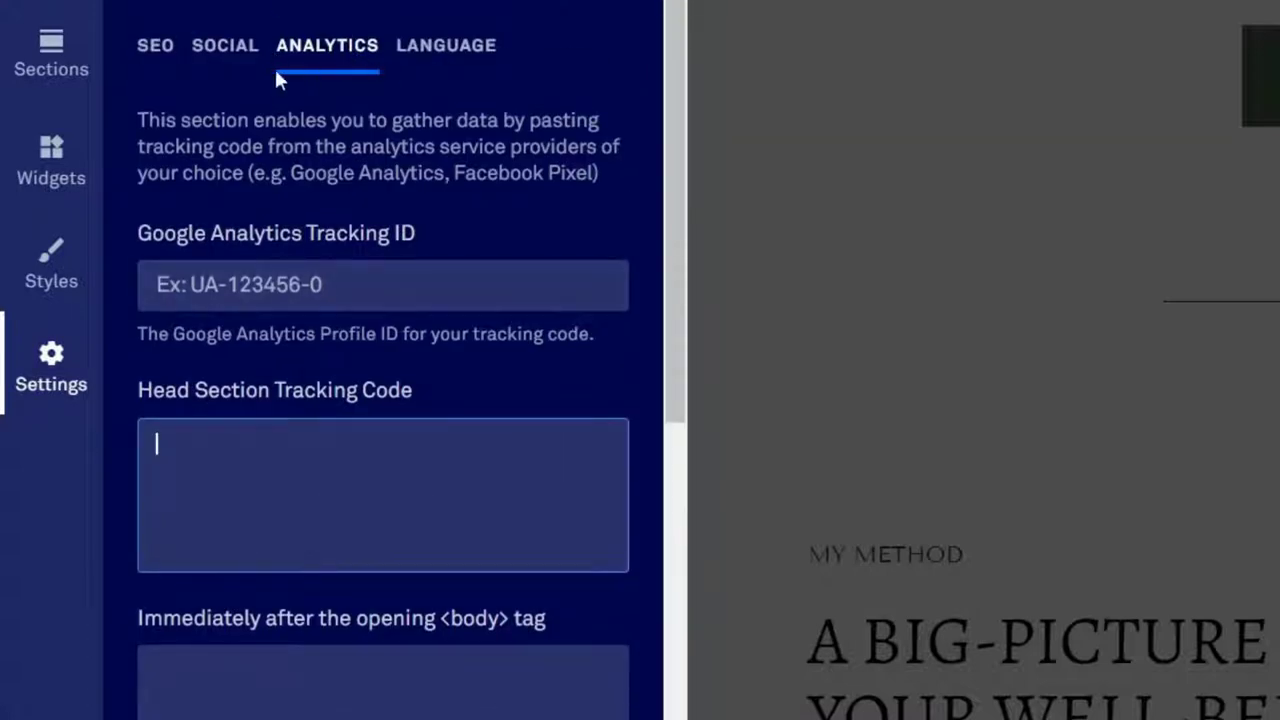
Step: Set the widget display language to English (Default), then save and close the page settings
click(455, 58)
click(387, 328)
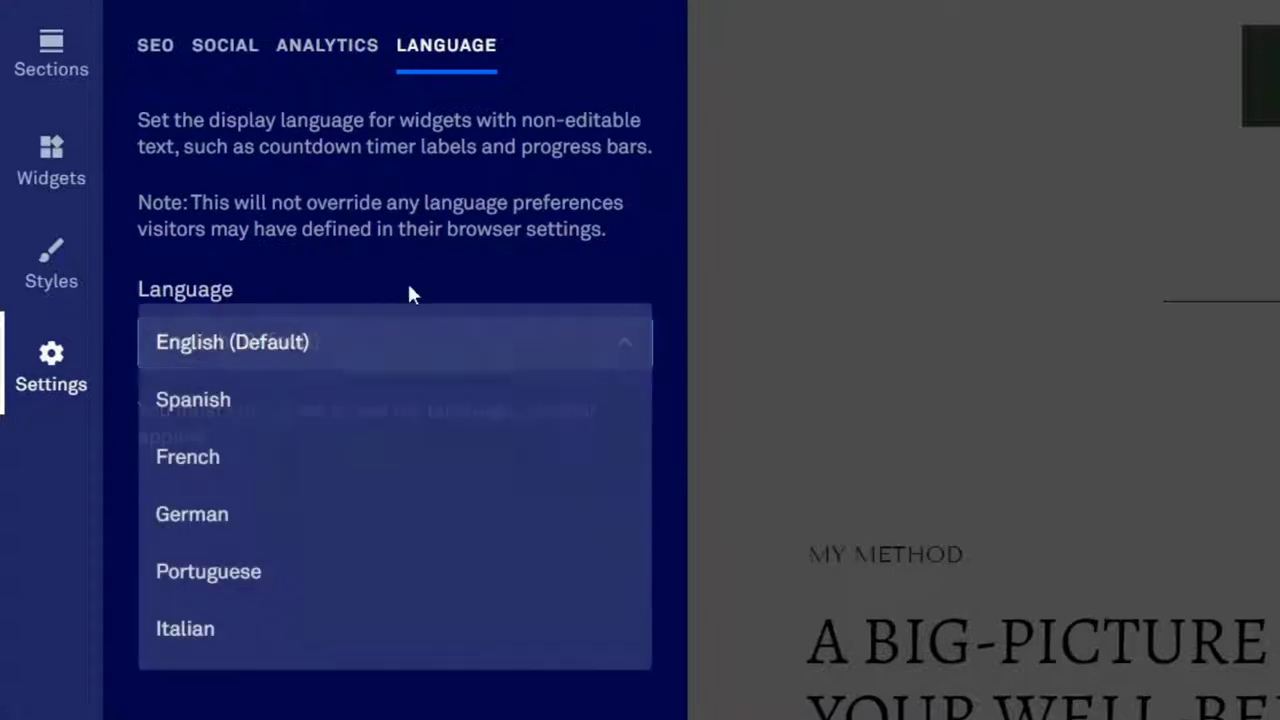
click(374, 349)
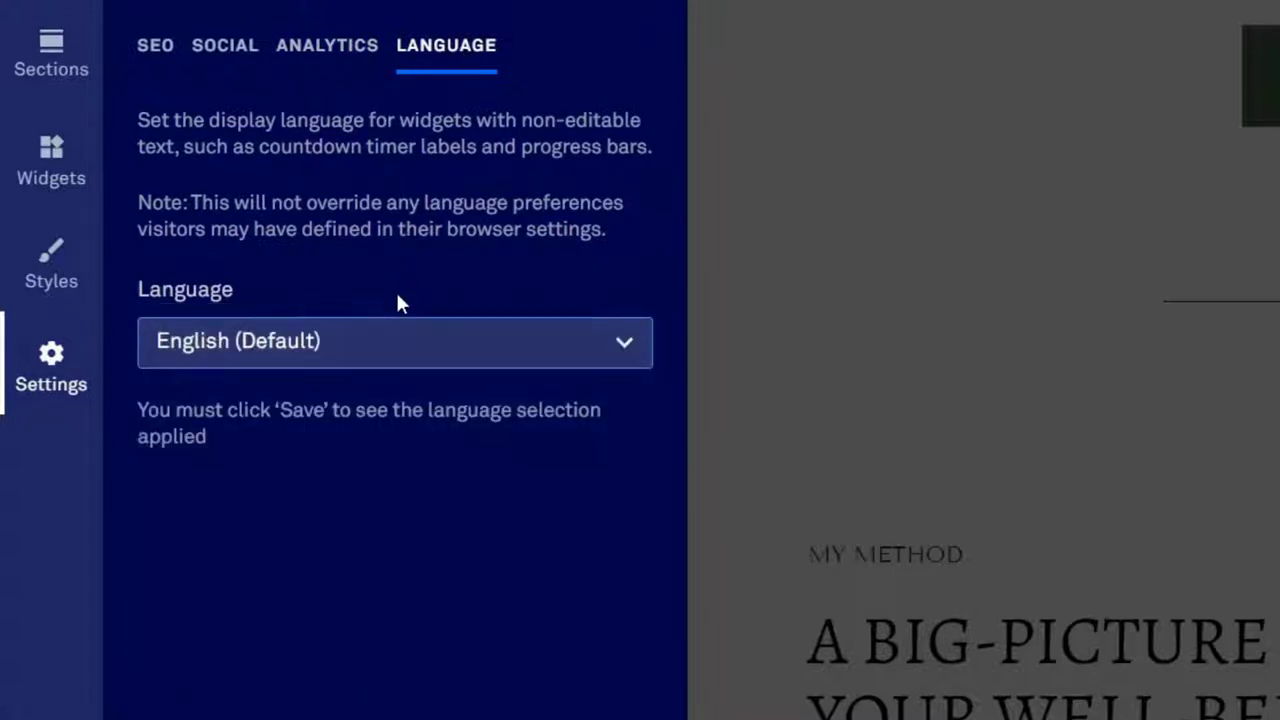
click(361, 369)
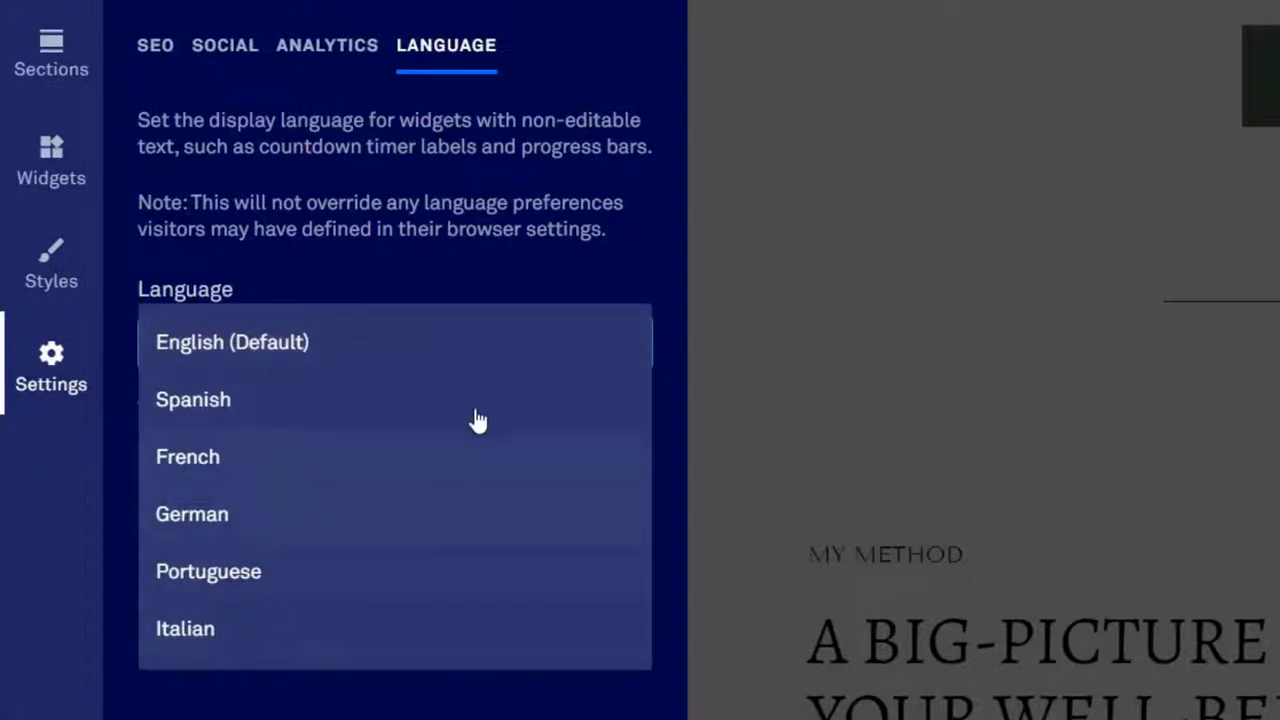
click(460, 250)
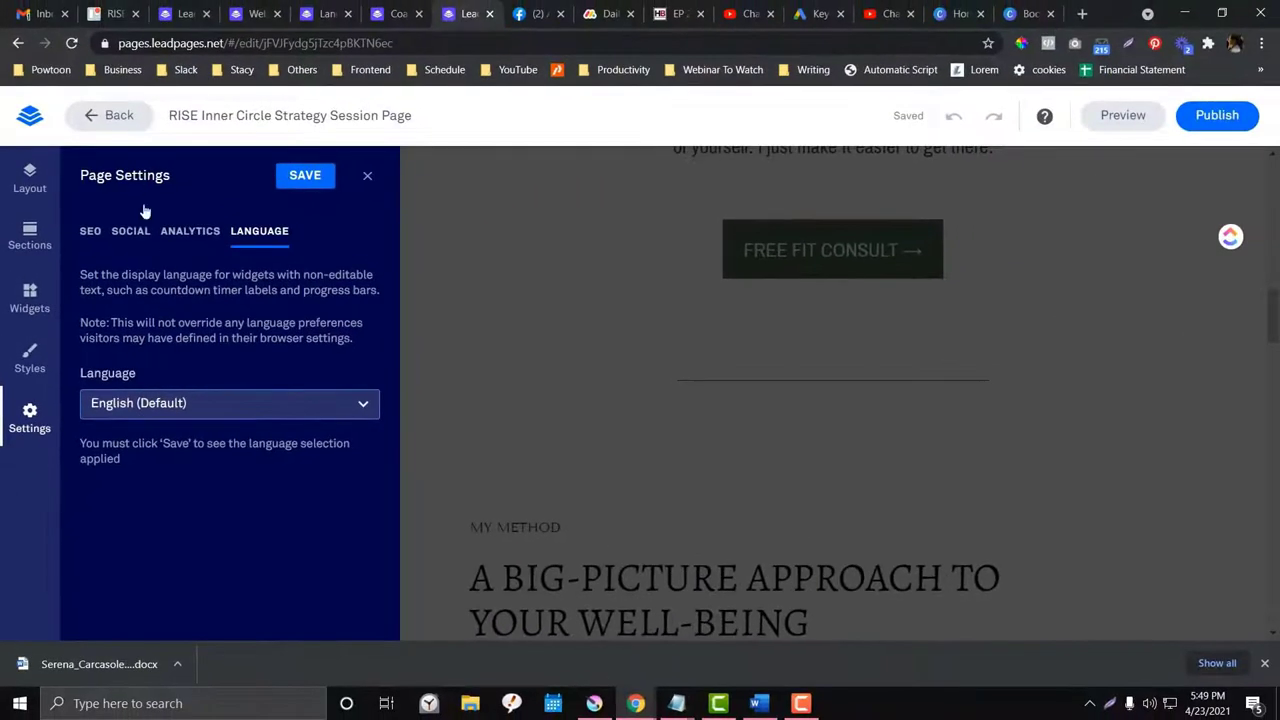
click(511, 52)
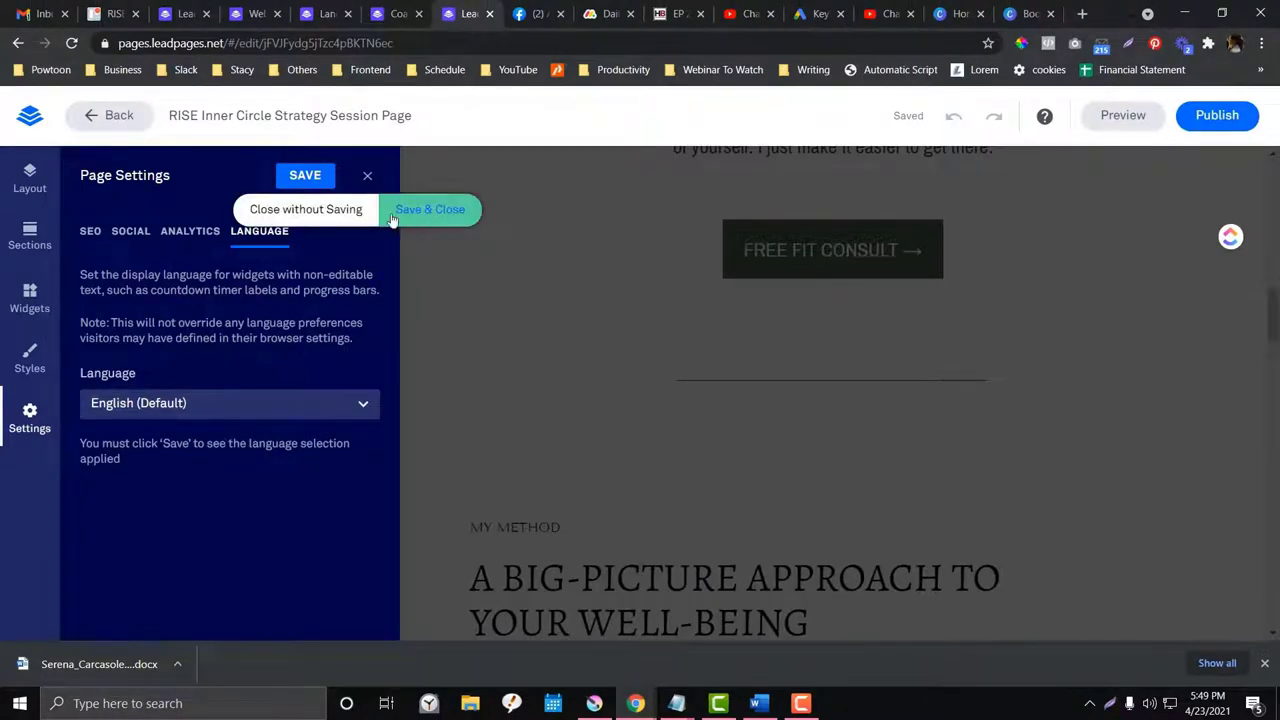
click(400, 212)
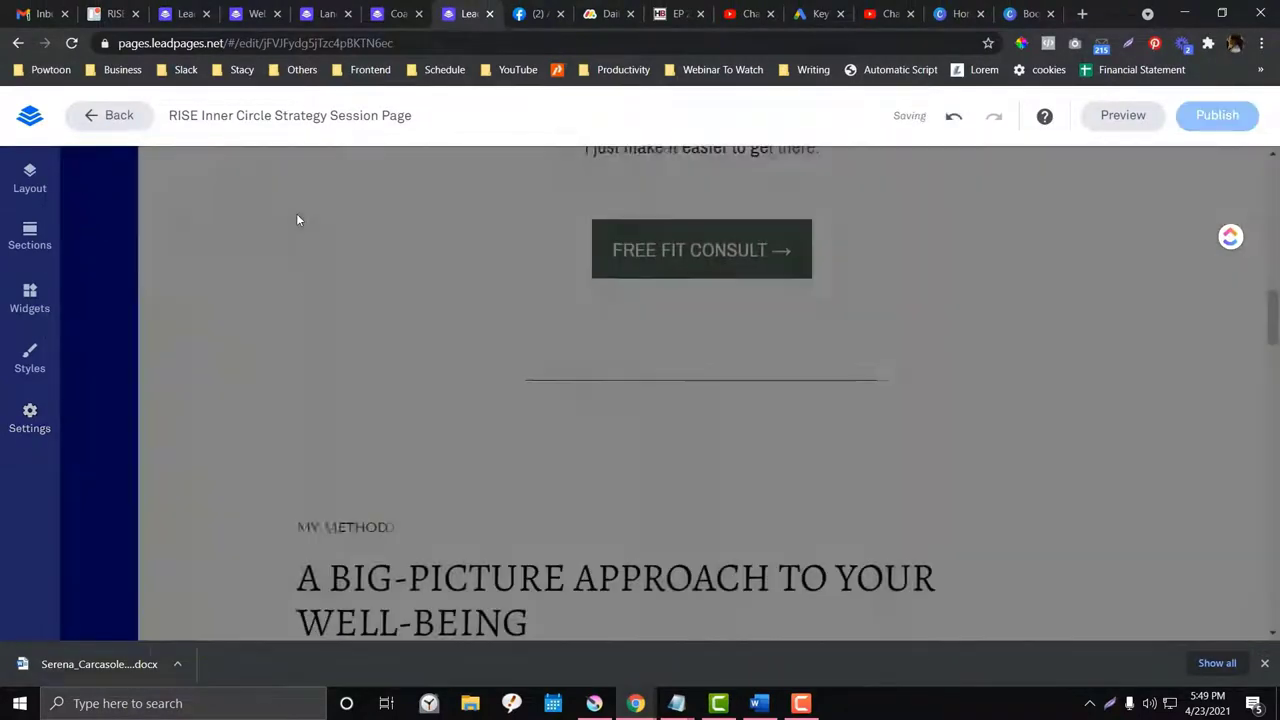
Step: Leave the page editor and the template gallery to return to the Landing Pages list
scroll(815, 350, up, 8)
scroll(826, 340, up, 3)
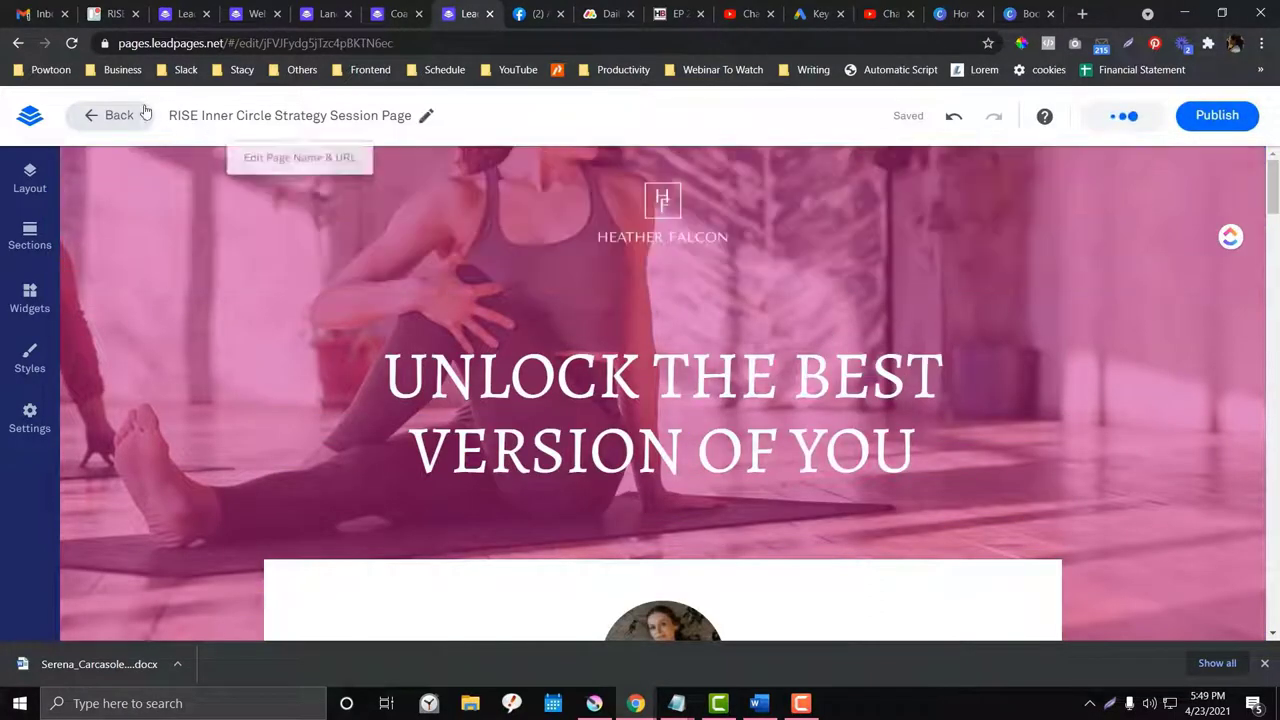
click(106, 118)
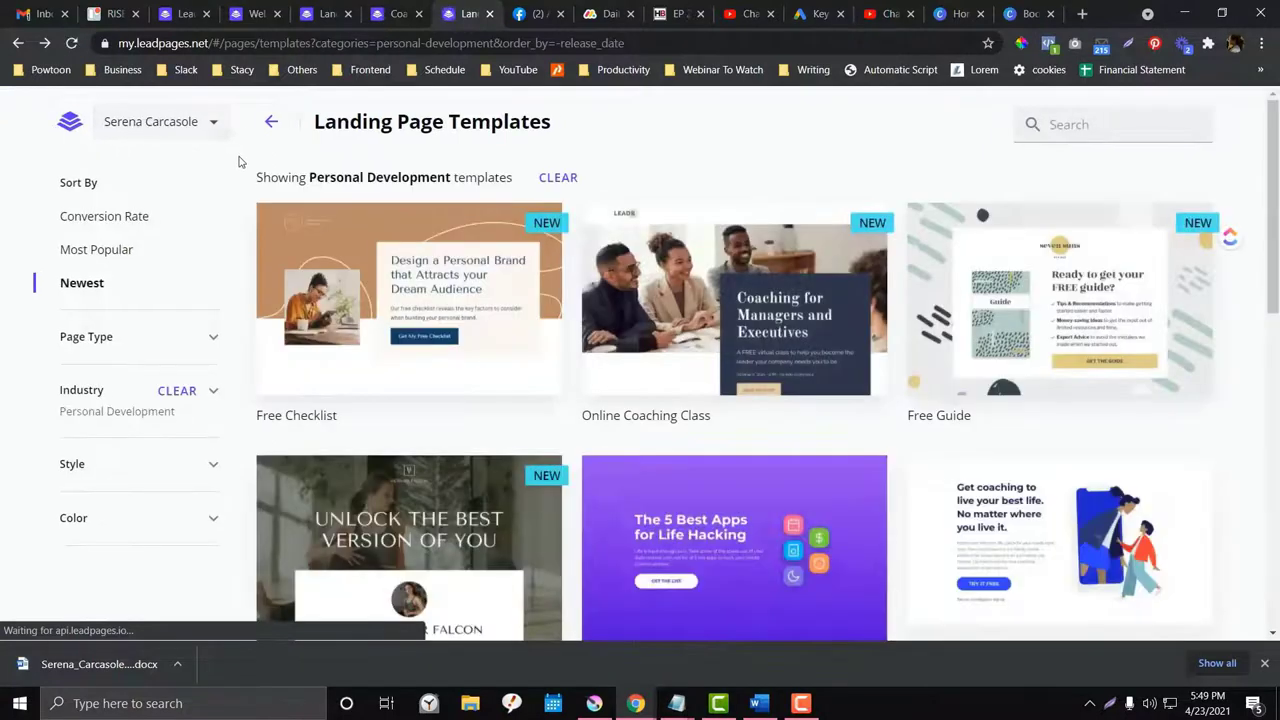
click(269, 121)
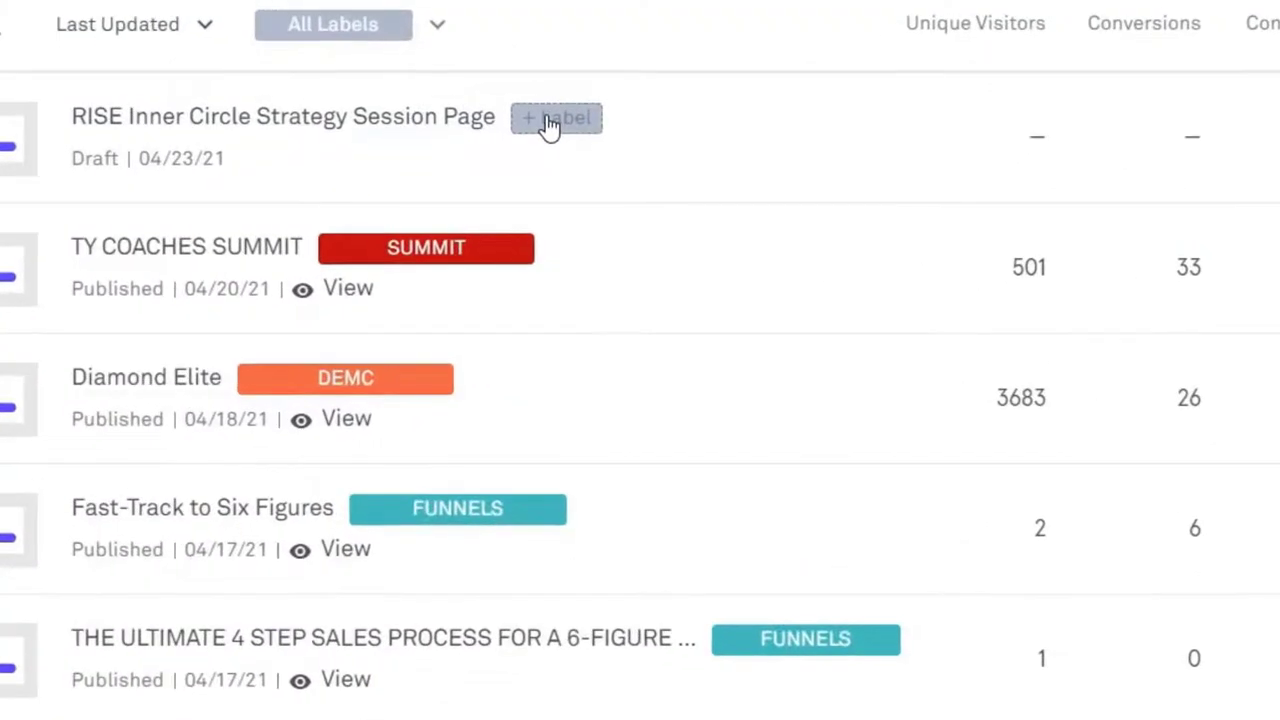
Step: Assign the SUMMIT label to the RISE Inner Circle Strategy Session Page
click(548, 120)
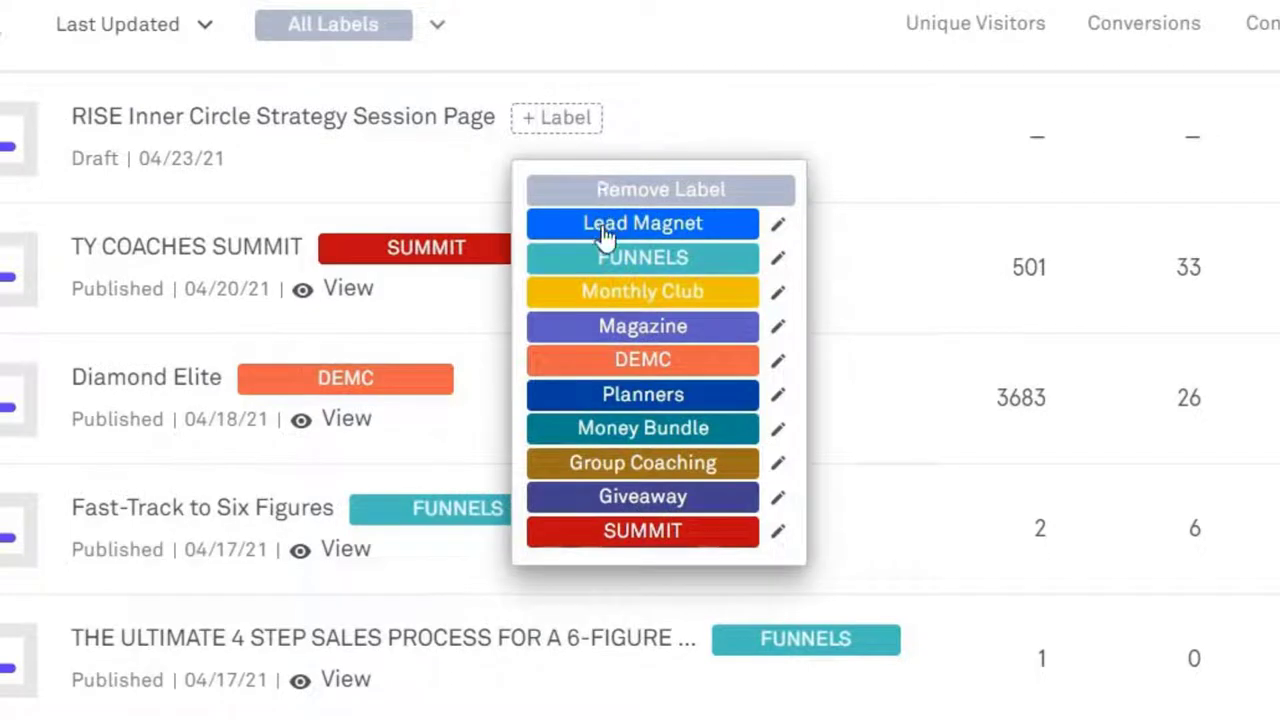
scroll(648, 291, down, 2)
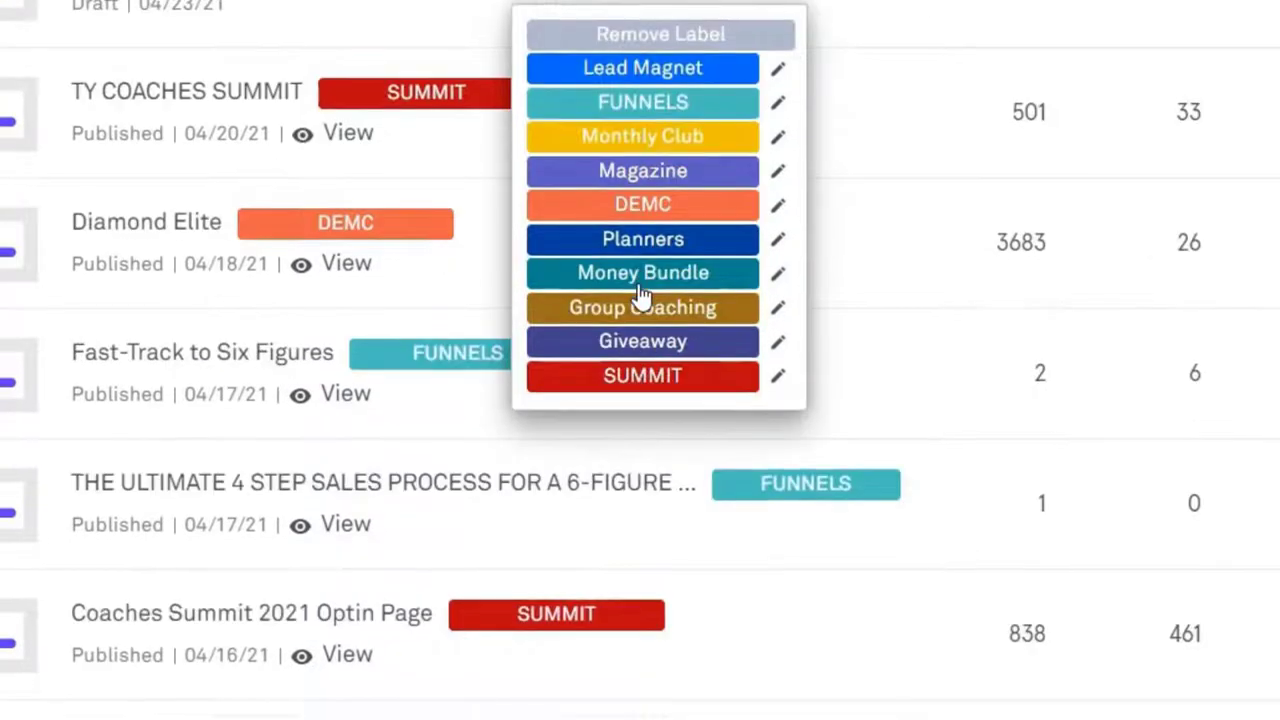
click(640, 380)
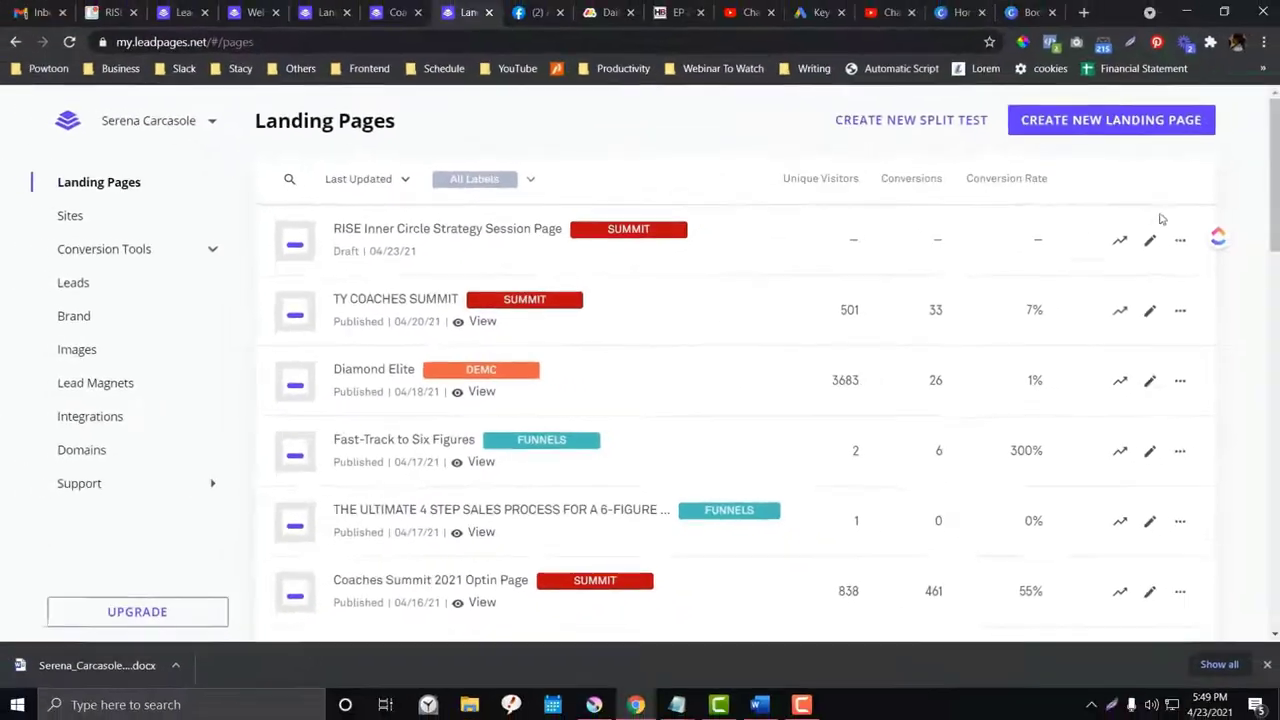
Step: View the label filter choices for the landing pages and look at the Sites section
click(532, 183)
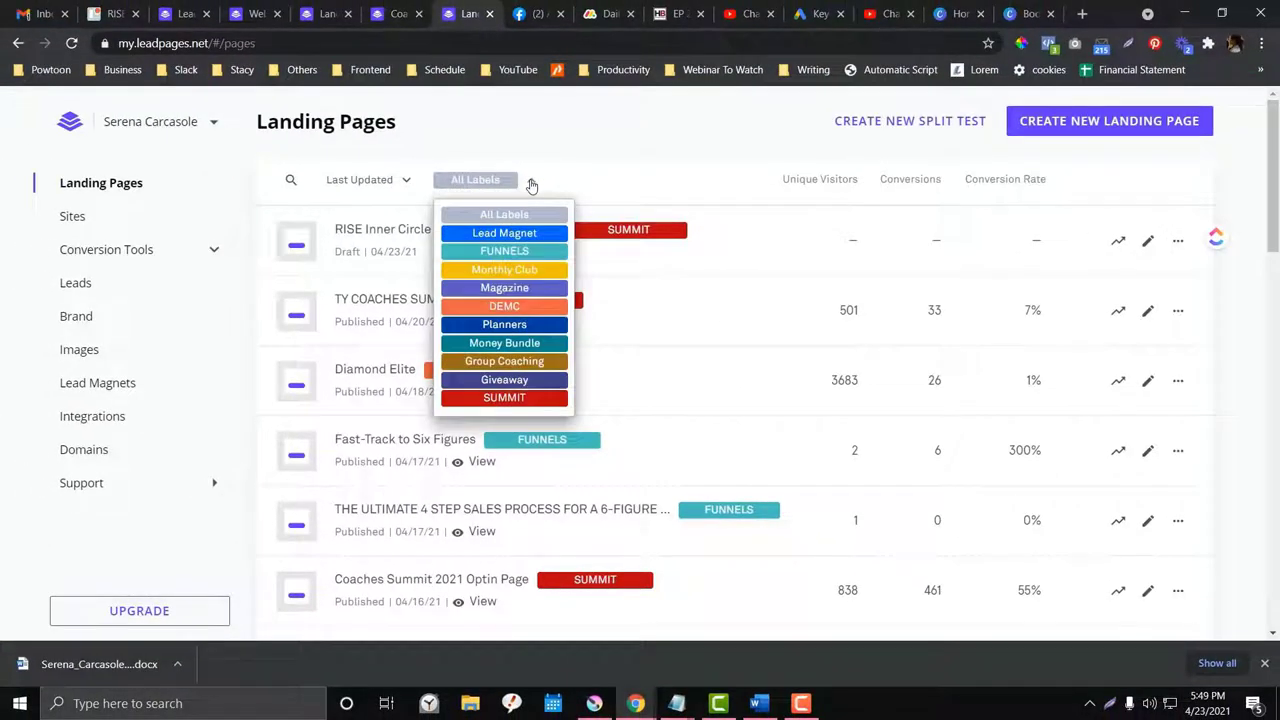
click(647, 166)
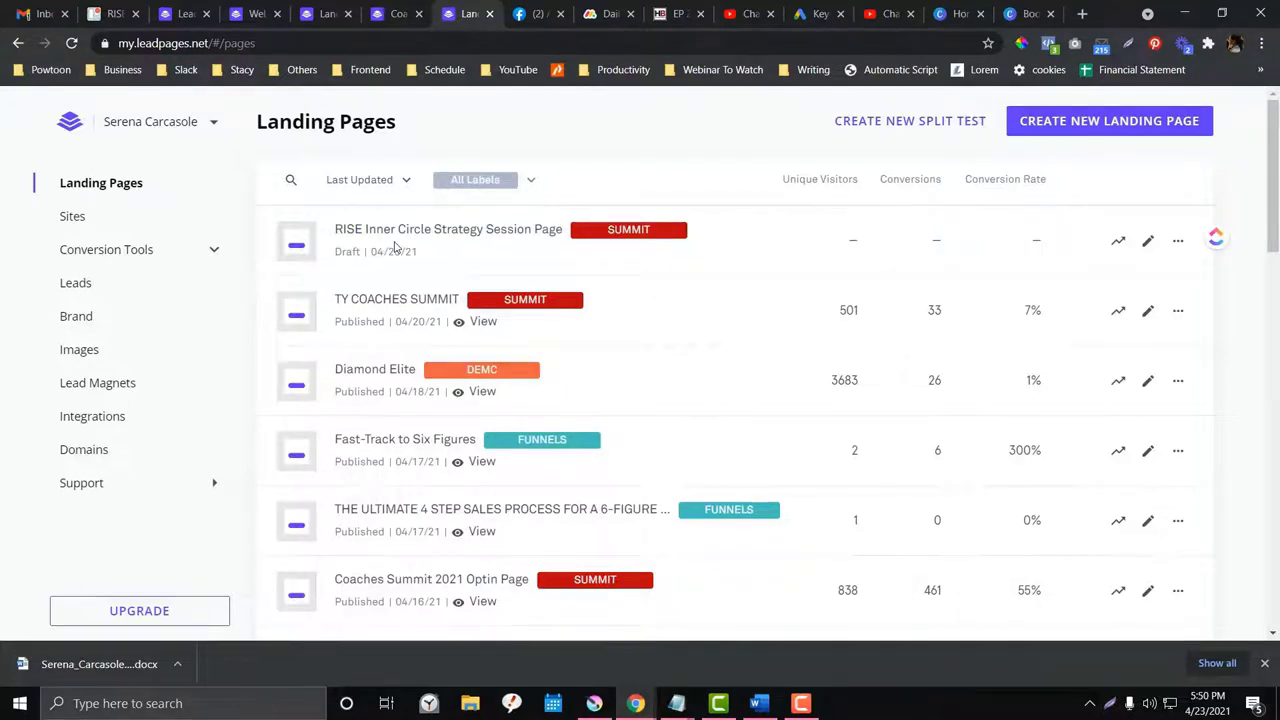
click(120, 218)
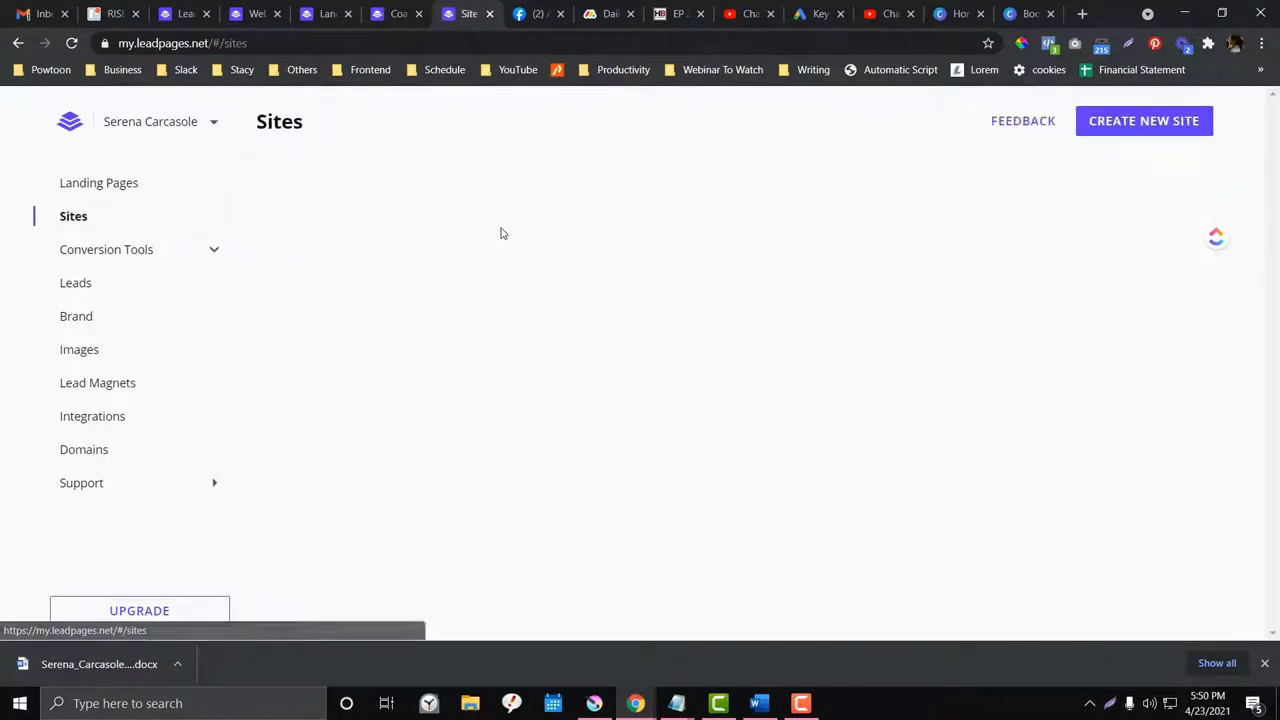
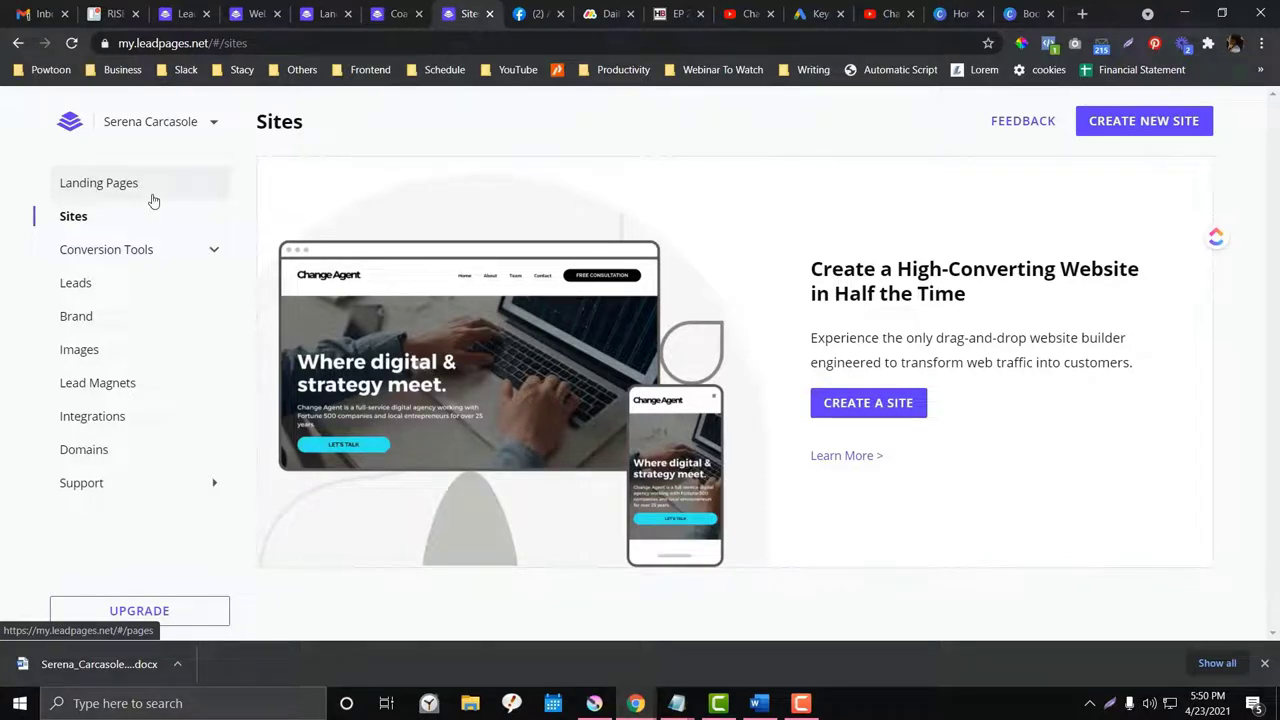
click(122, 192)
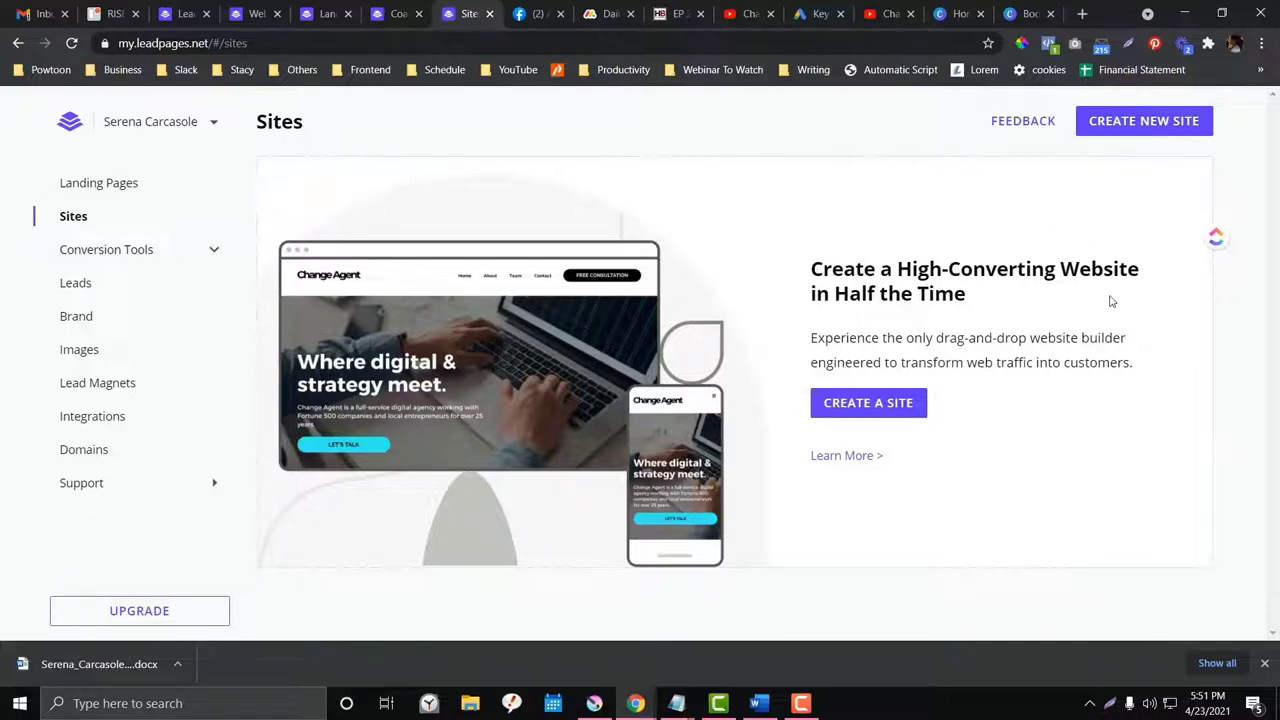
click(397, 13)
click(327, 13)
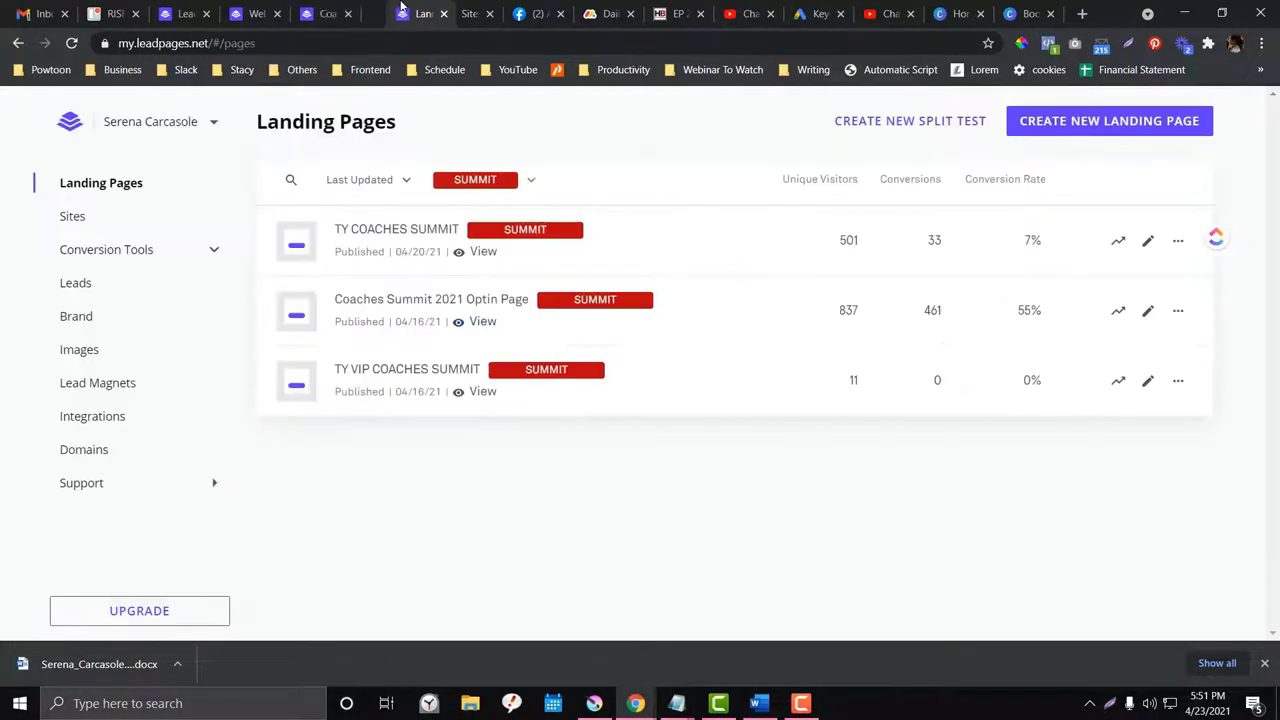
click(400, 14)
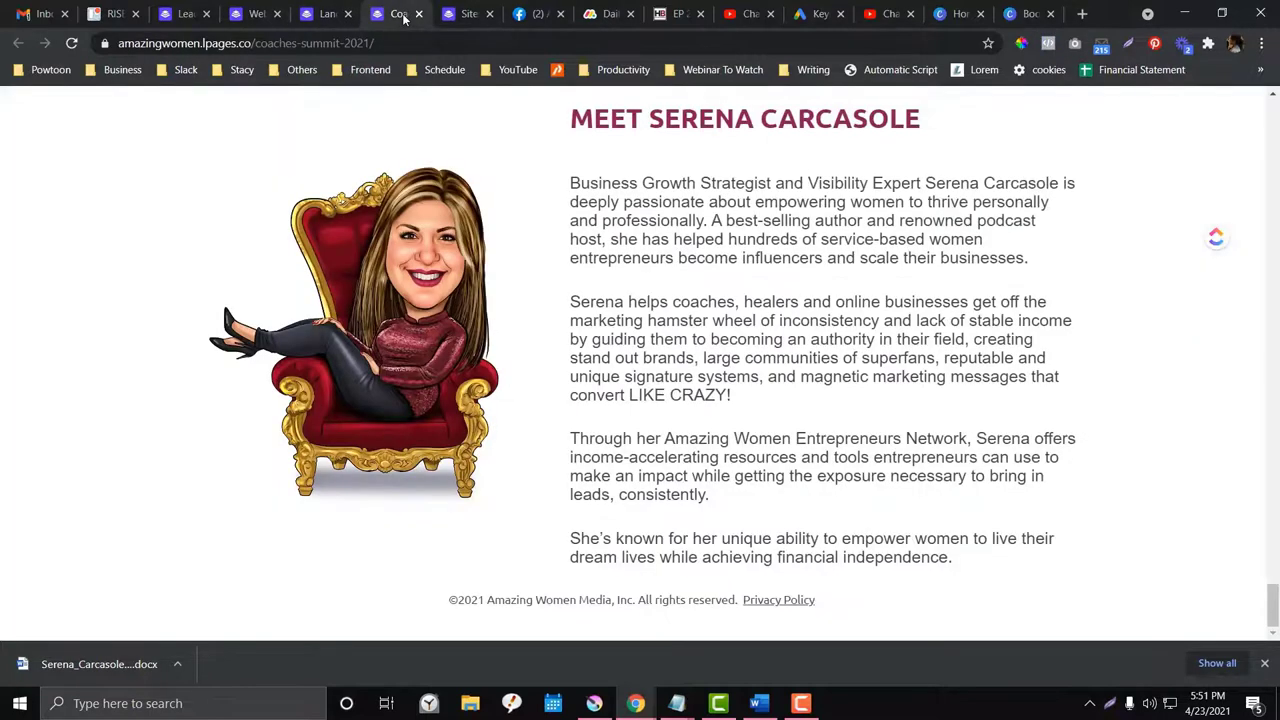
click(468, 13)
Step: Try to reach the Leadpages website by searching for it in a new browser tab
click(1078, 15)
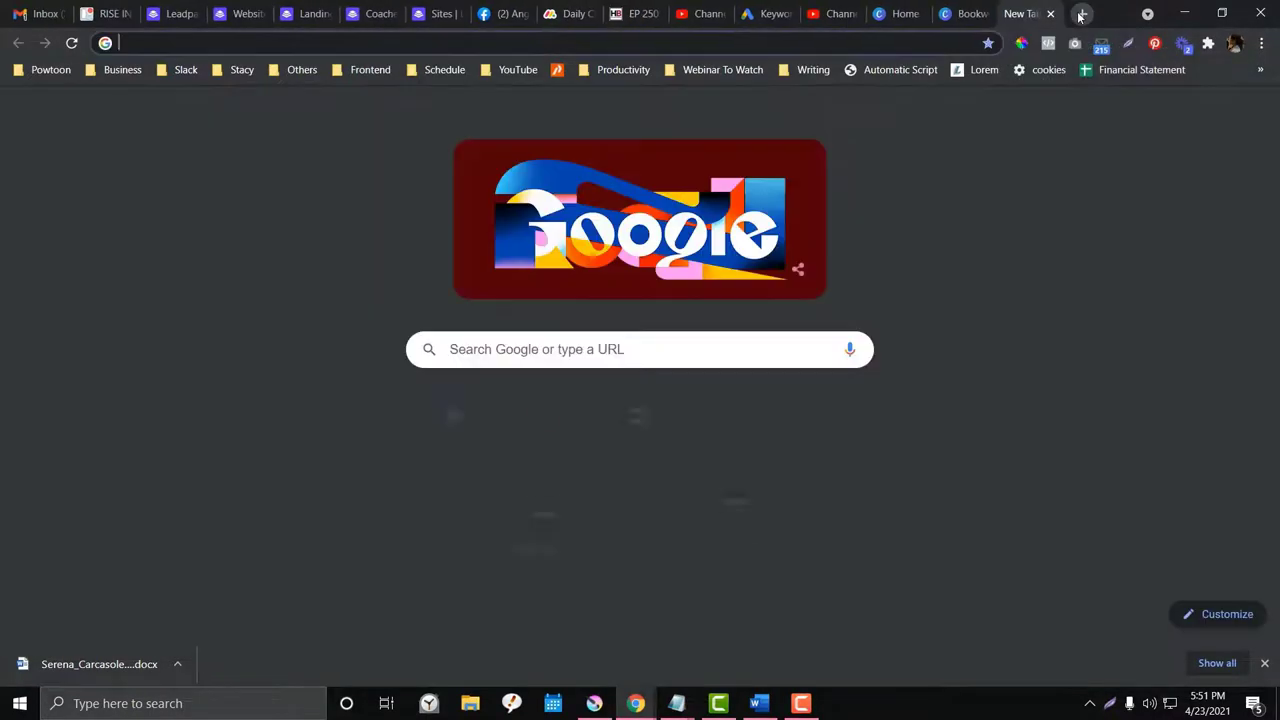
text(lead)
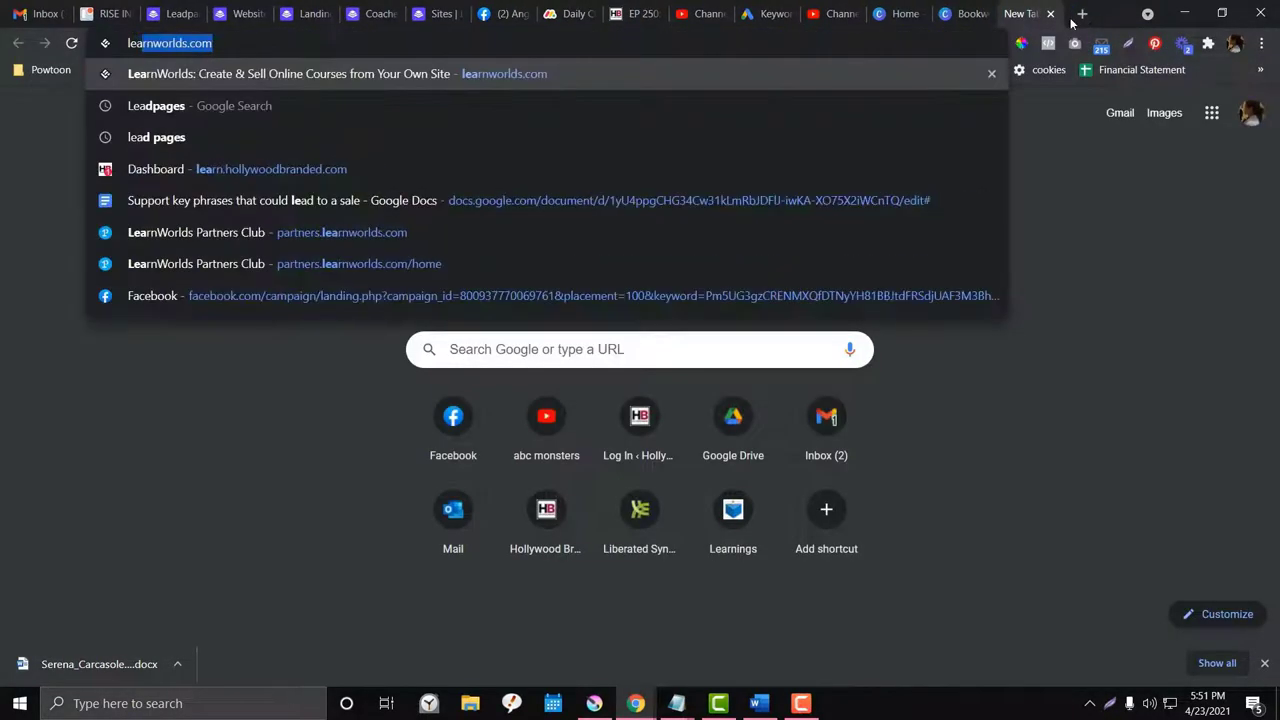
key(Down)
key(Down)
key(Down)
key(Down)
key(Return)
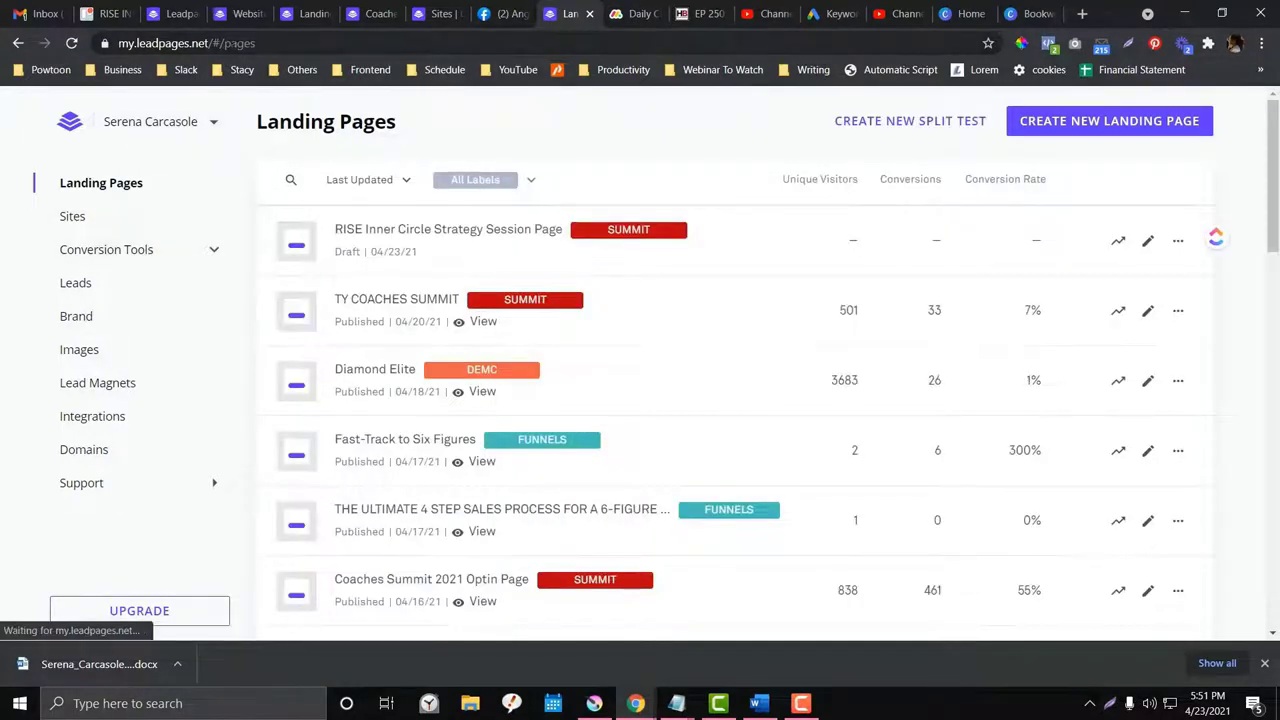
Step: Search Google for Leadpages in a new incognito window and open the leadpages.com website
key(ctrl+shift+n)
text(leadp)
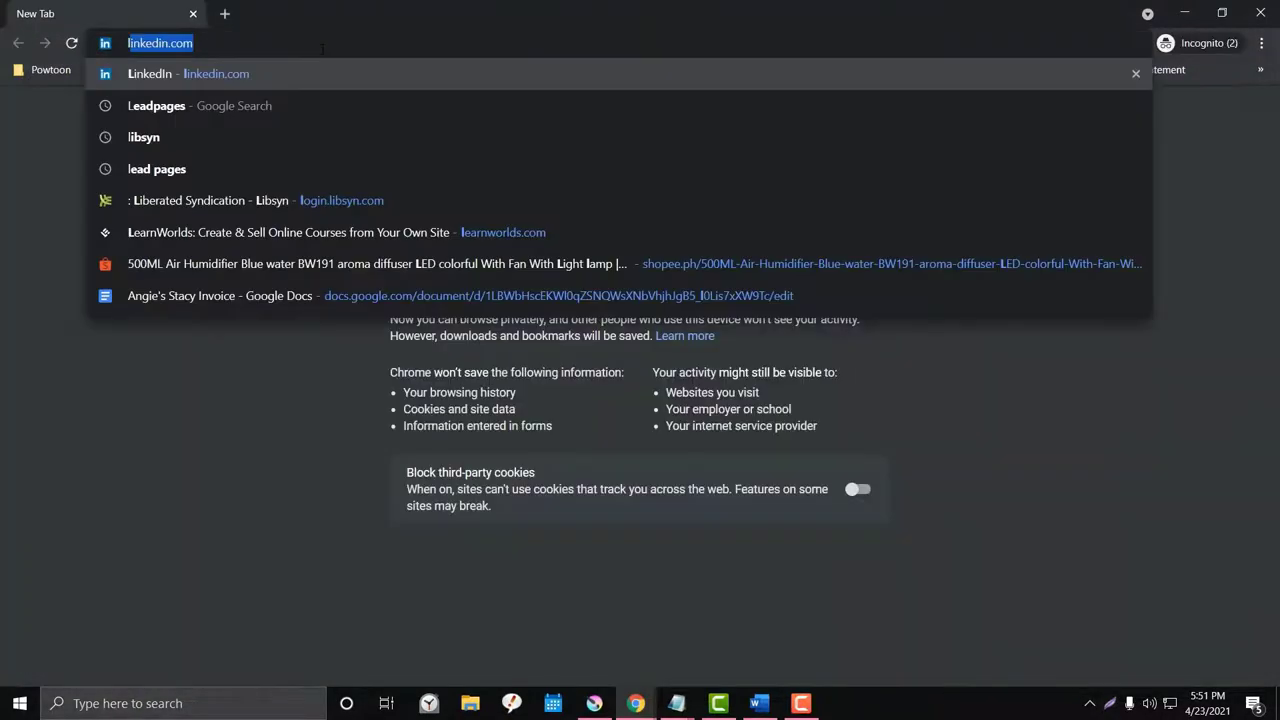
text(a)
key(Return)
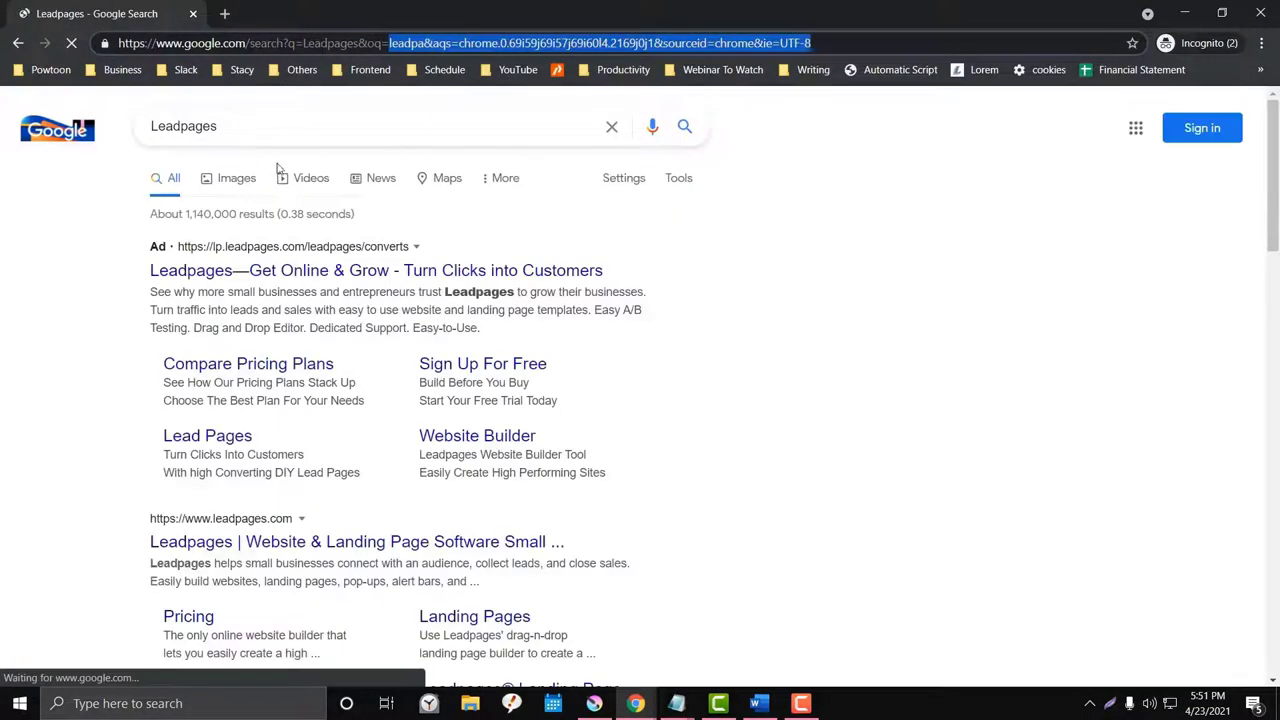
click(230, 280)
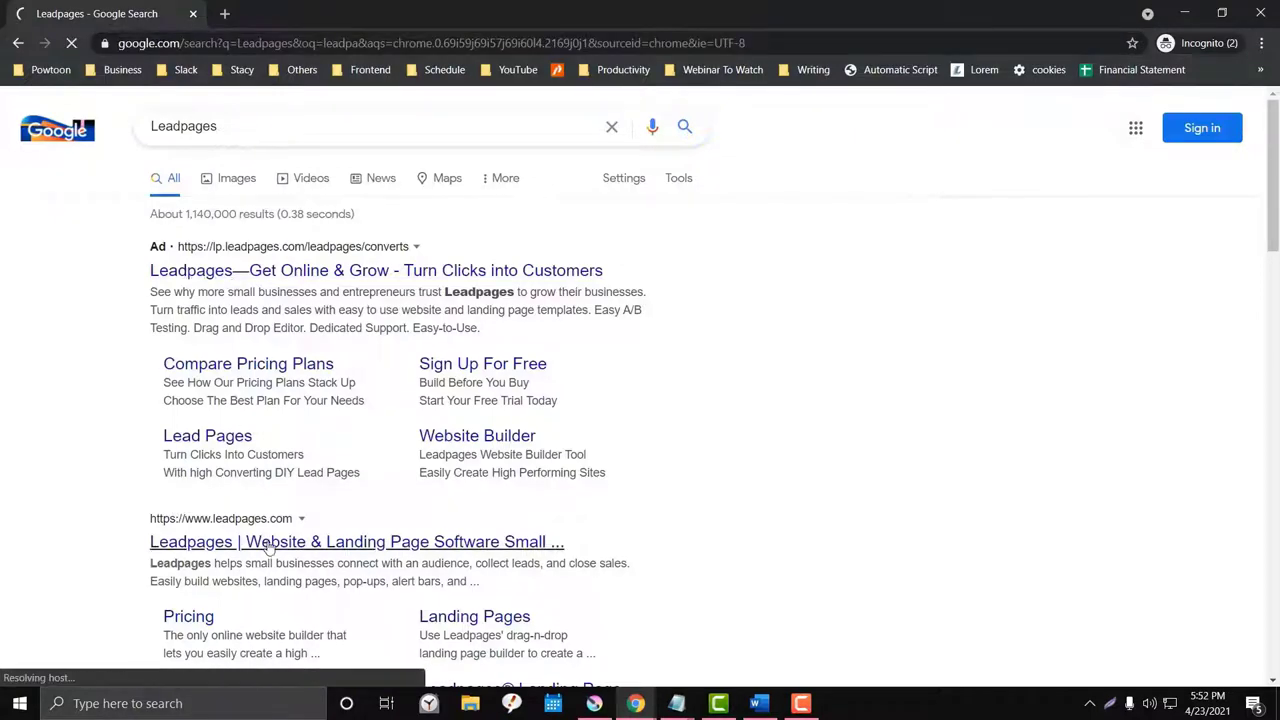
Step: Open the website's Templates page and view the landing page templates
scroll(270, 545, down, 3)
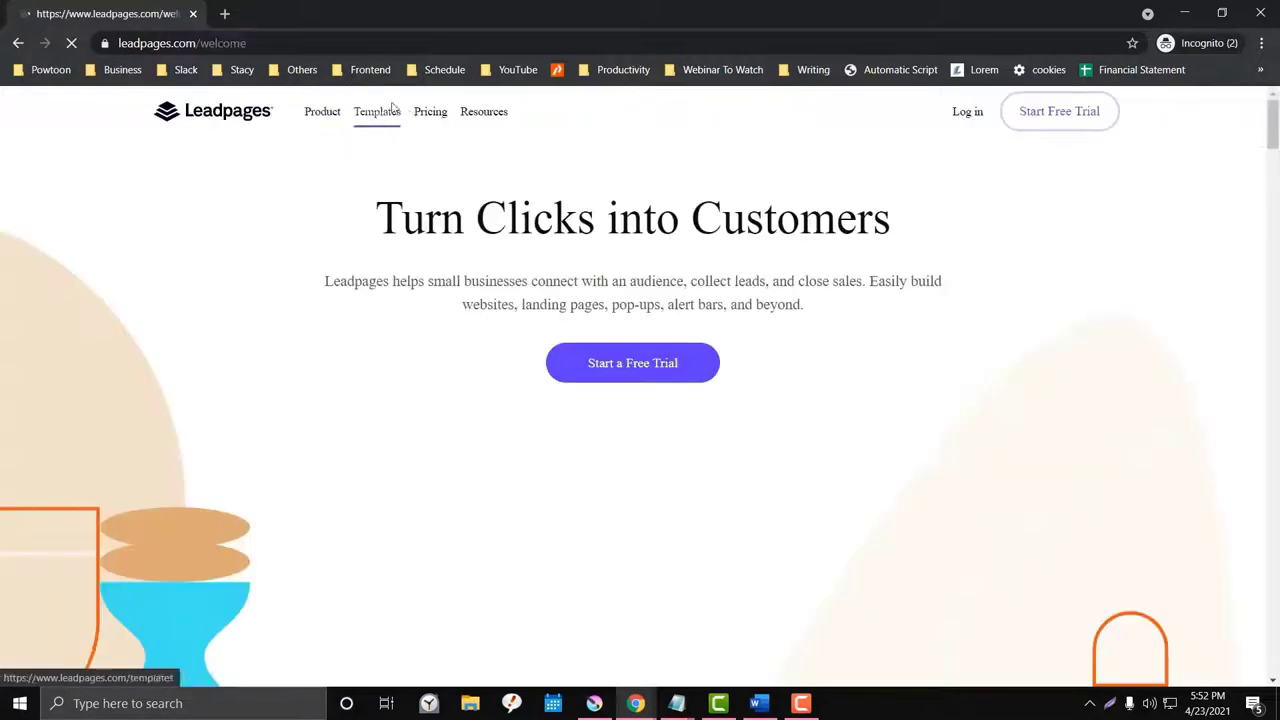
click(376, 113)
scroll(570, 425, down, 2)
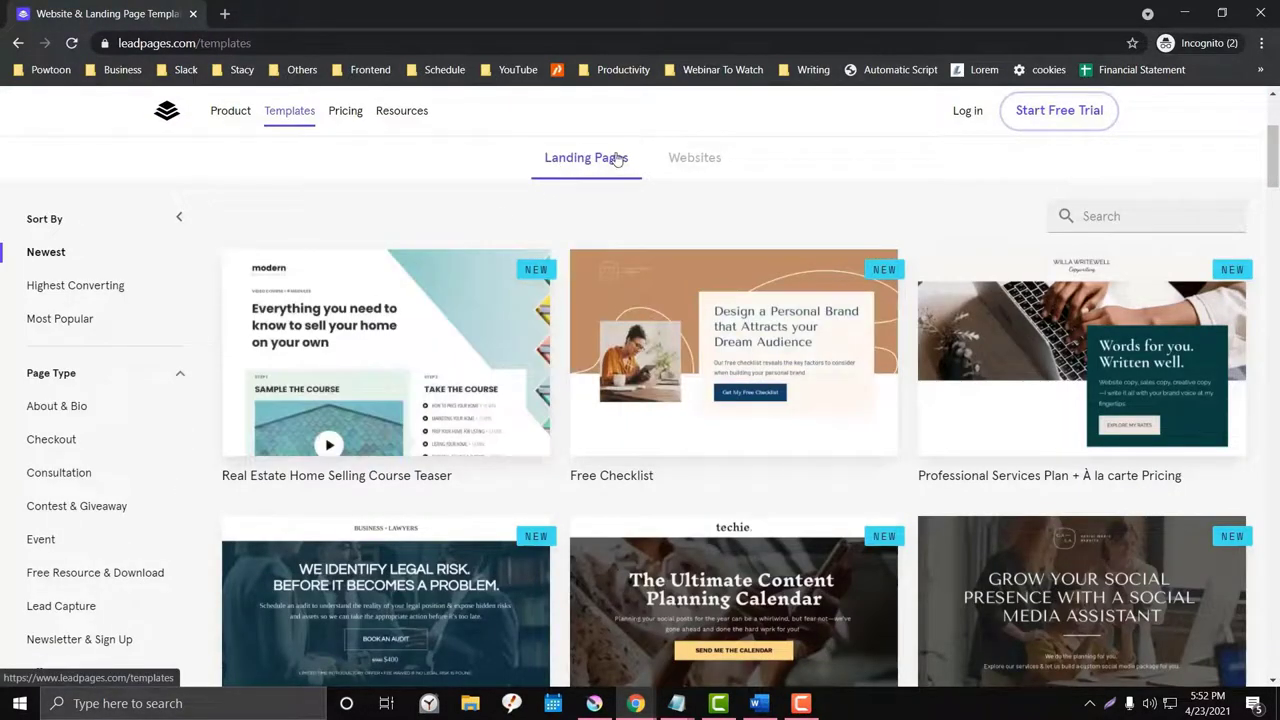
Step: View the website templates on the Leadpages Templates page, and close the incognito window
click(676, 158)
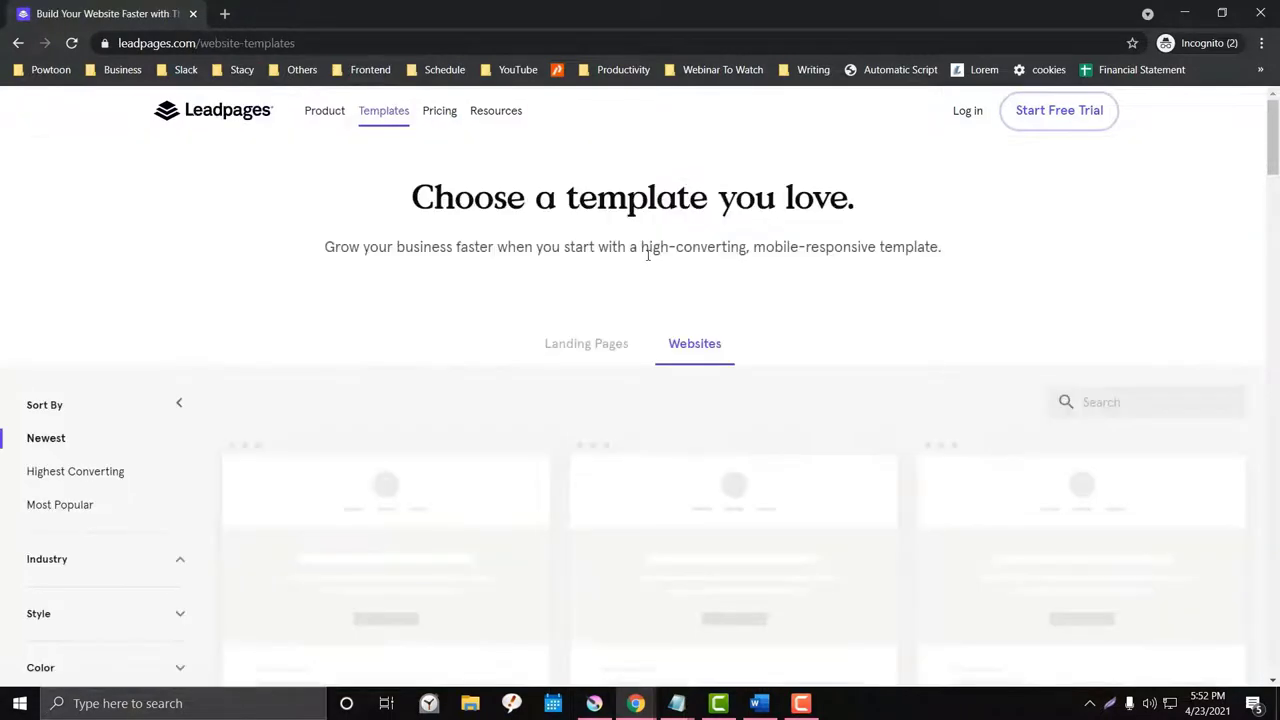
scroll(700, 345, down, 2)
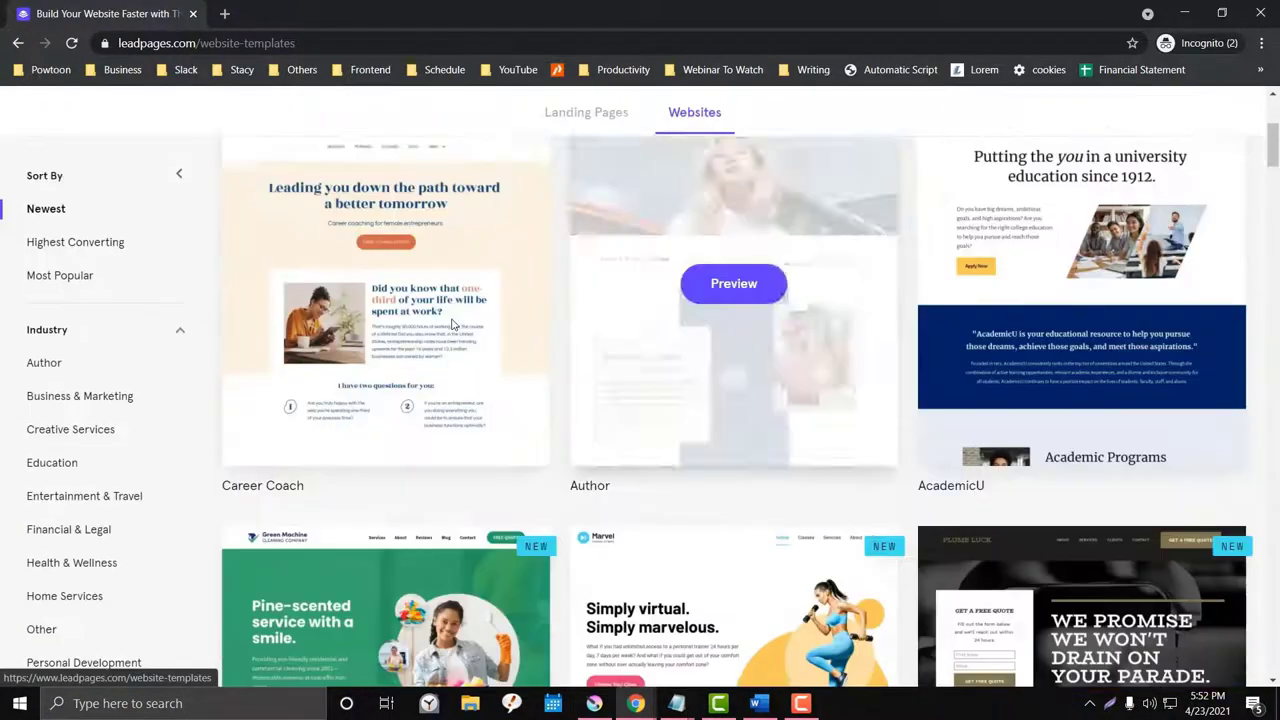
scroll(1080, 380, down, 3)
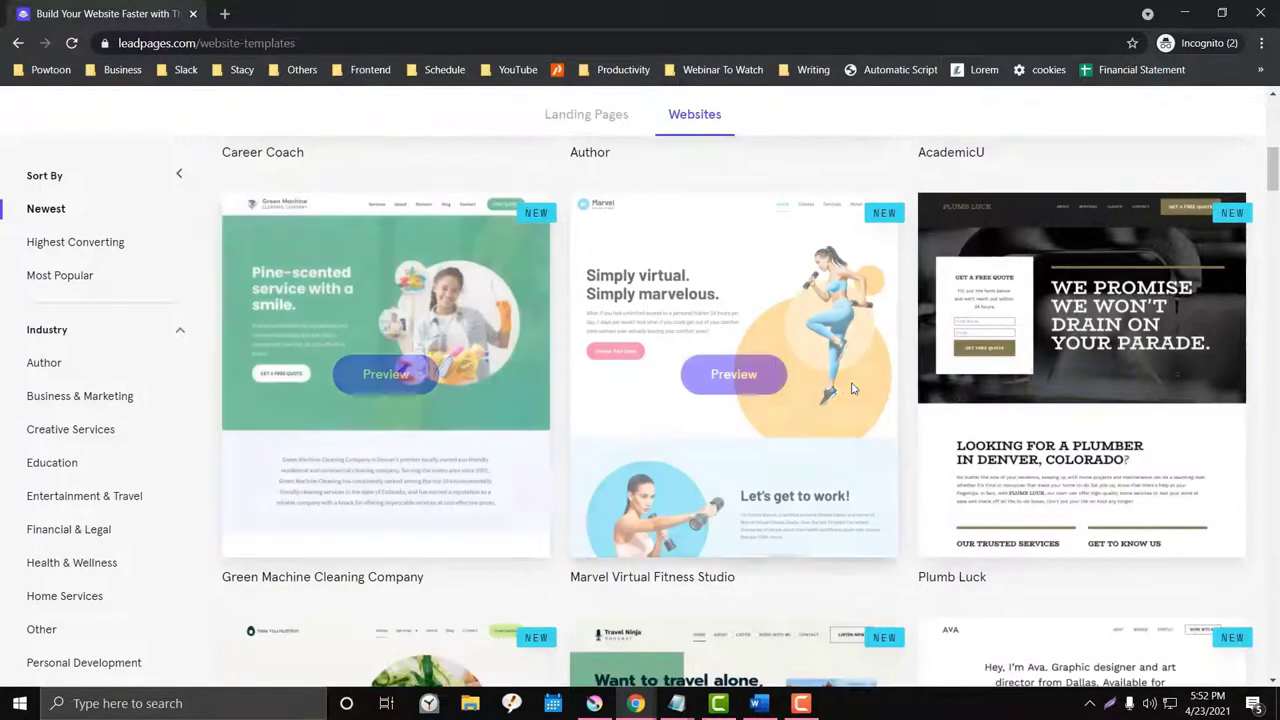
click(1260, 13)
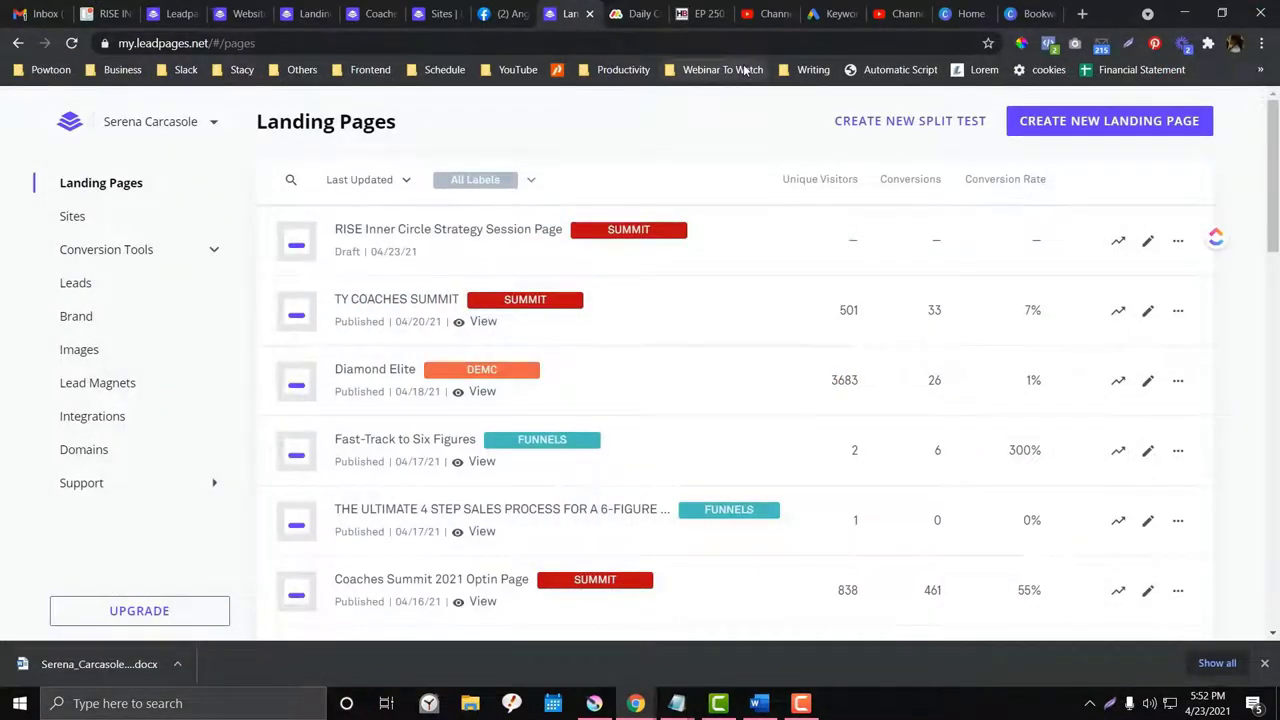
Step: Expand the Conversion Tools, look at Alert Bars, Opt-In Texts and Trigger Links, and return to the Pop-Ups list
click(200, 251)
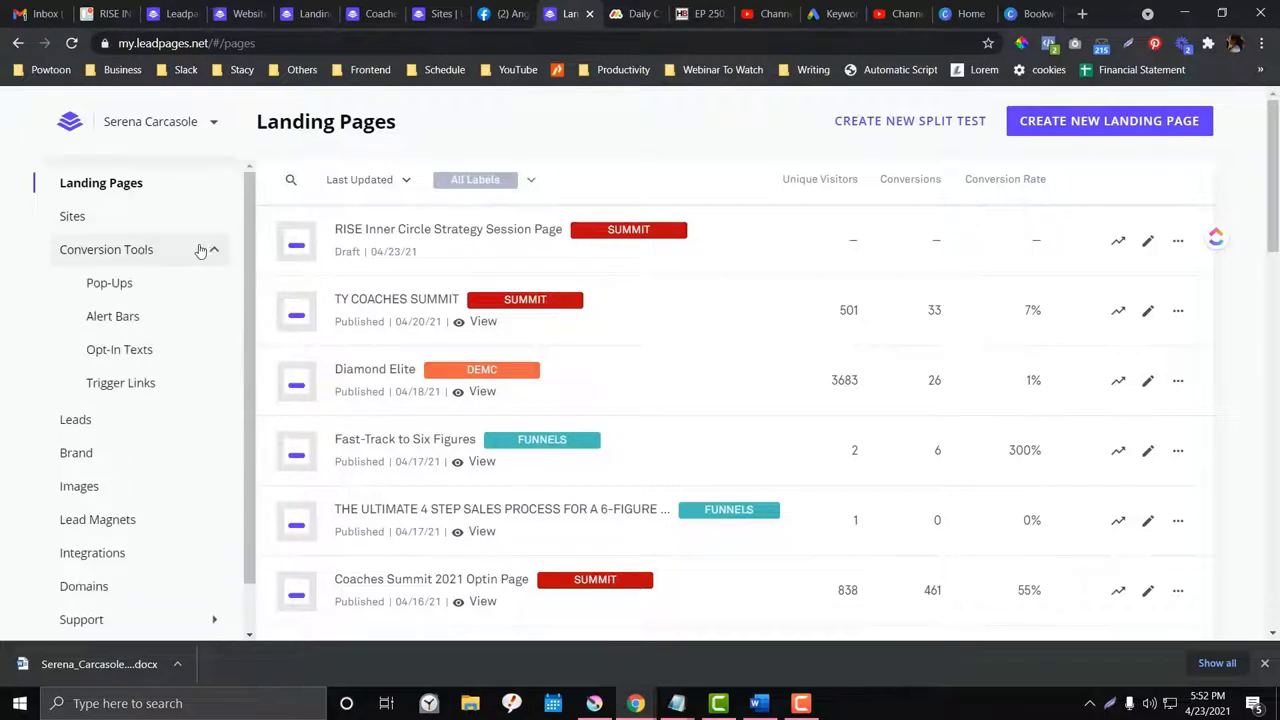
click(167, 256)
click(167, 256)
click(150, 285)
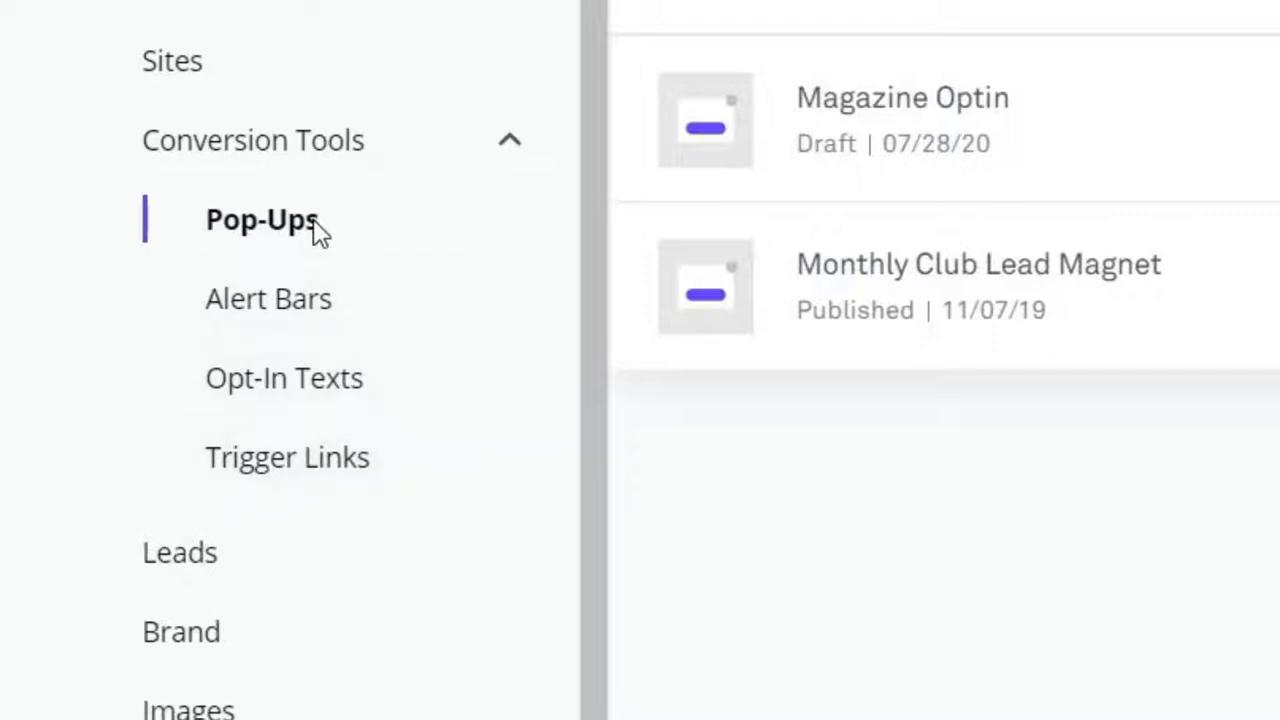
click(302, 330)
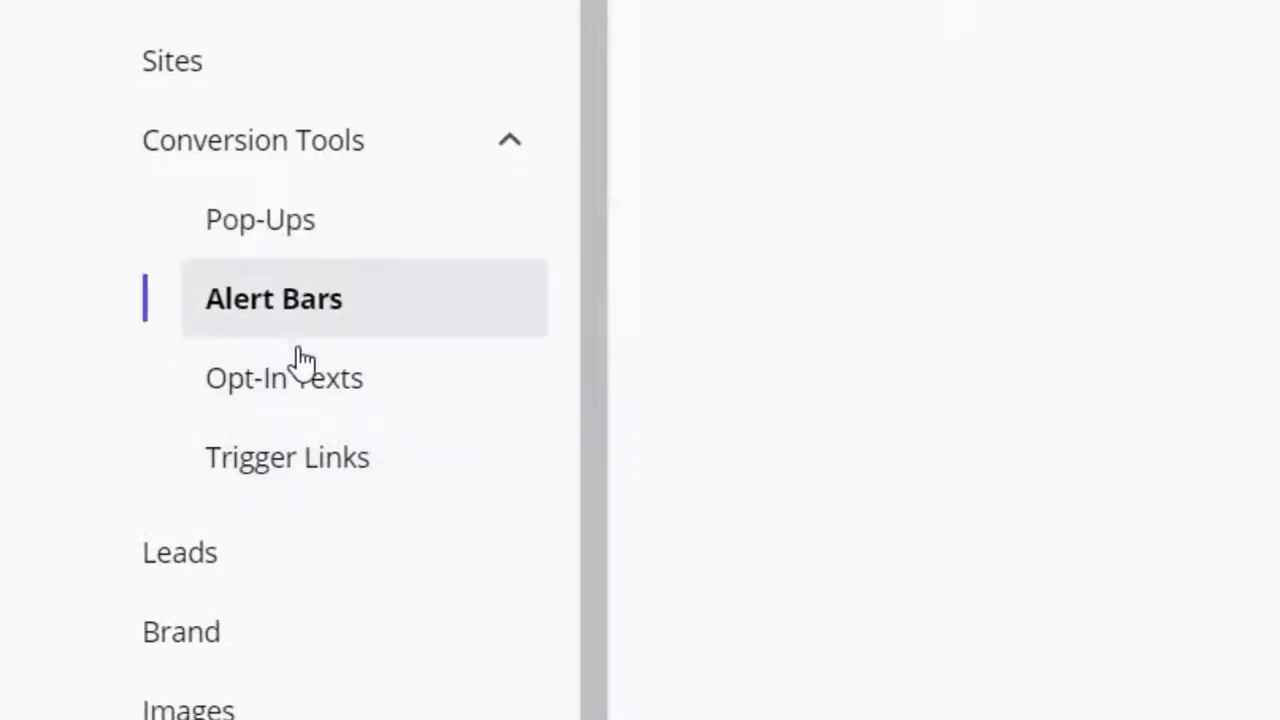
click(296, 400)
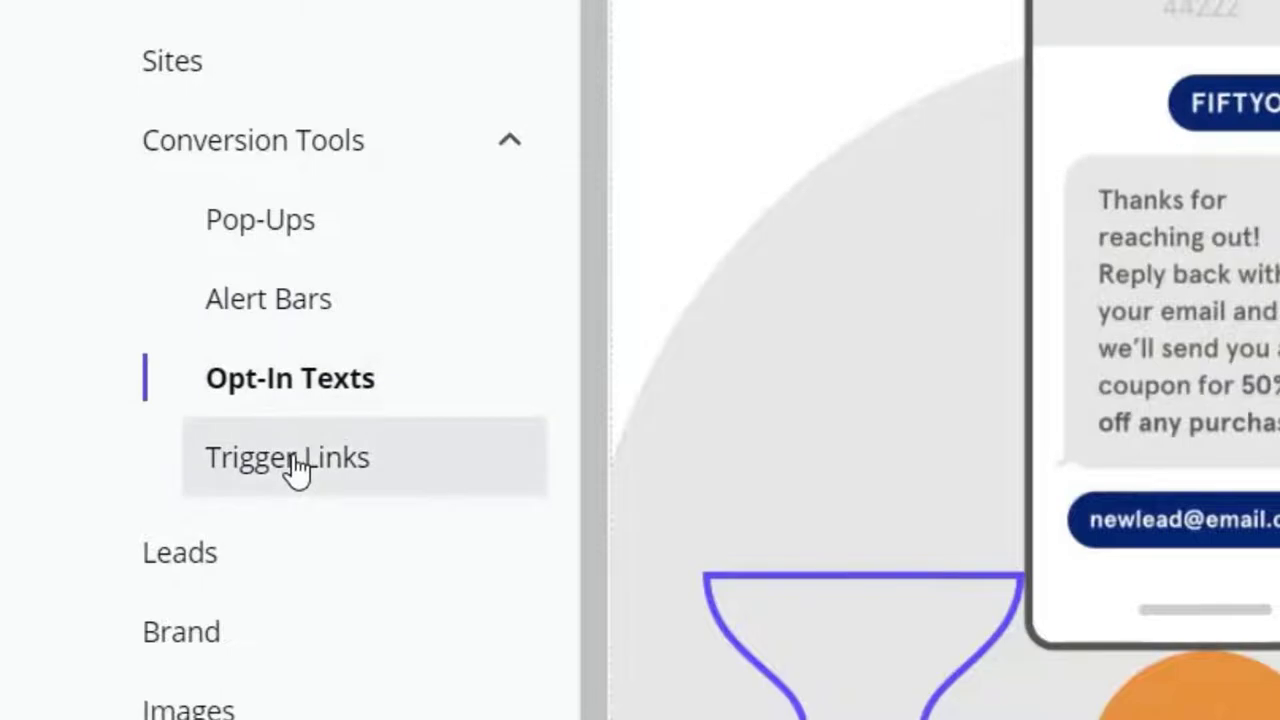
click(297, 466)
click(314, 240)
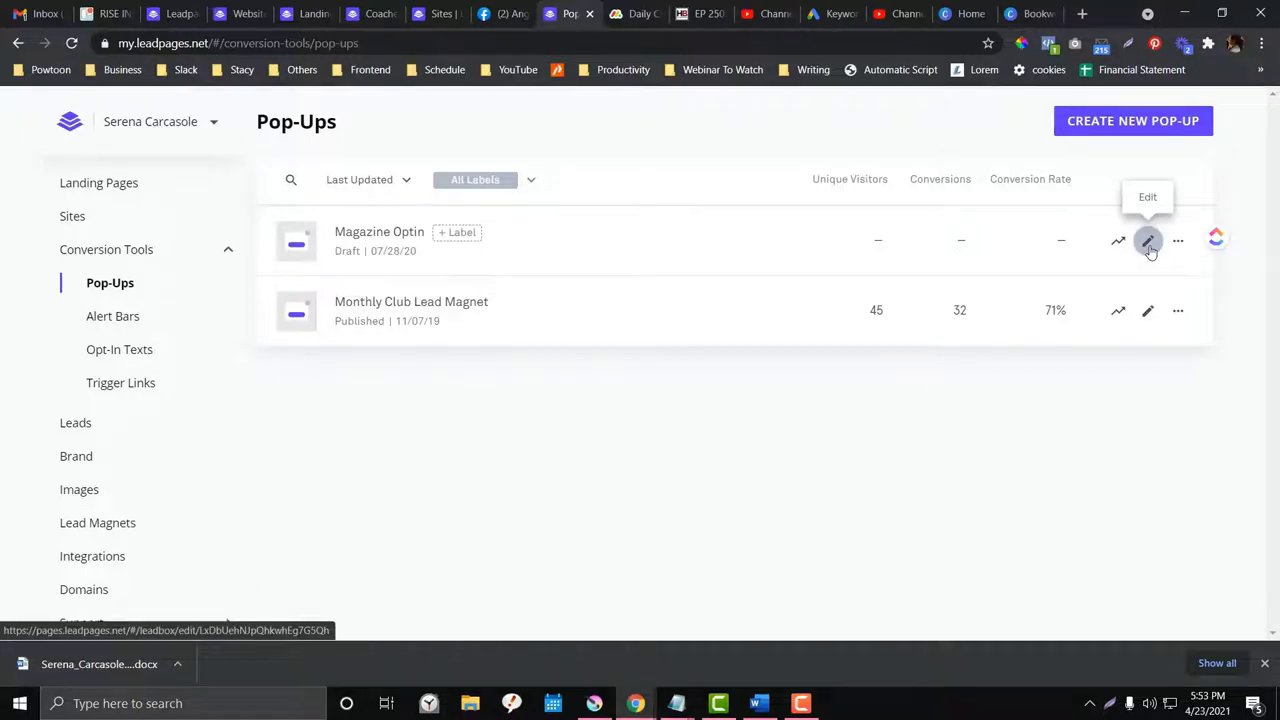
Step: View the label filter choices for the pop-ups and the labels assignable to the Magazine Optin pop-up
click(490, 188)
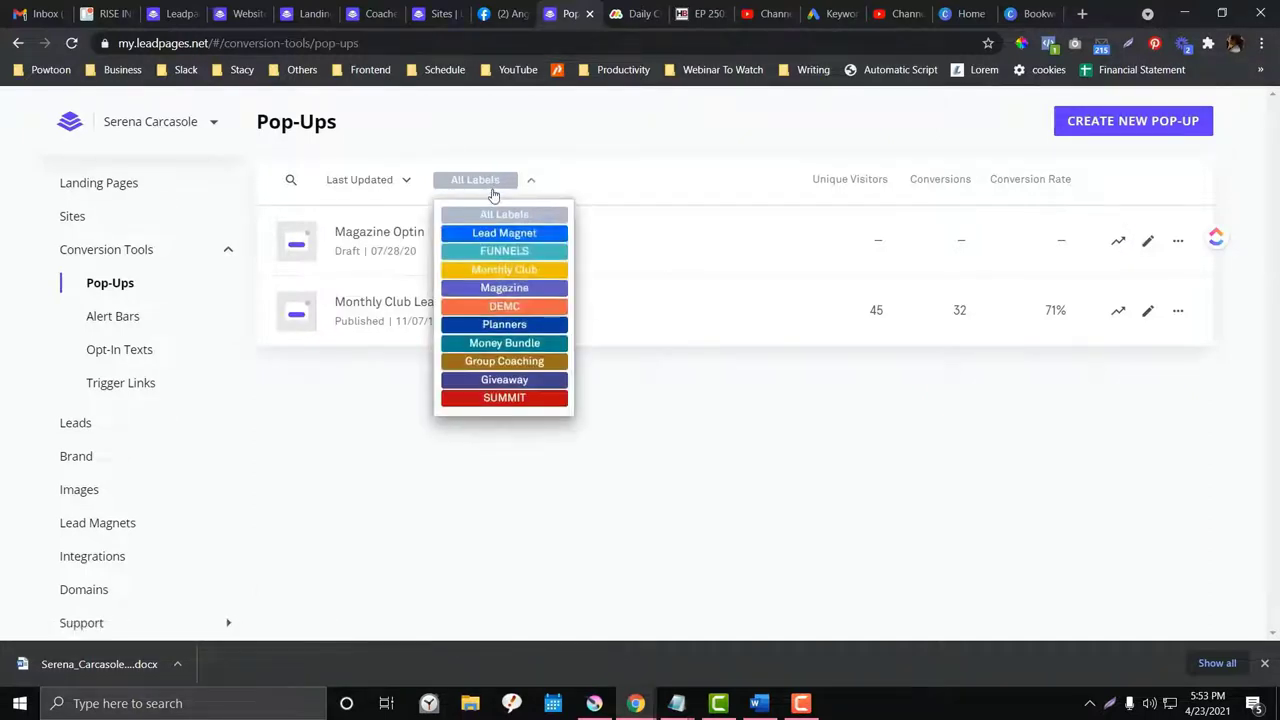
click(524, 182)
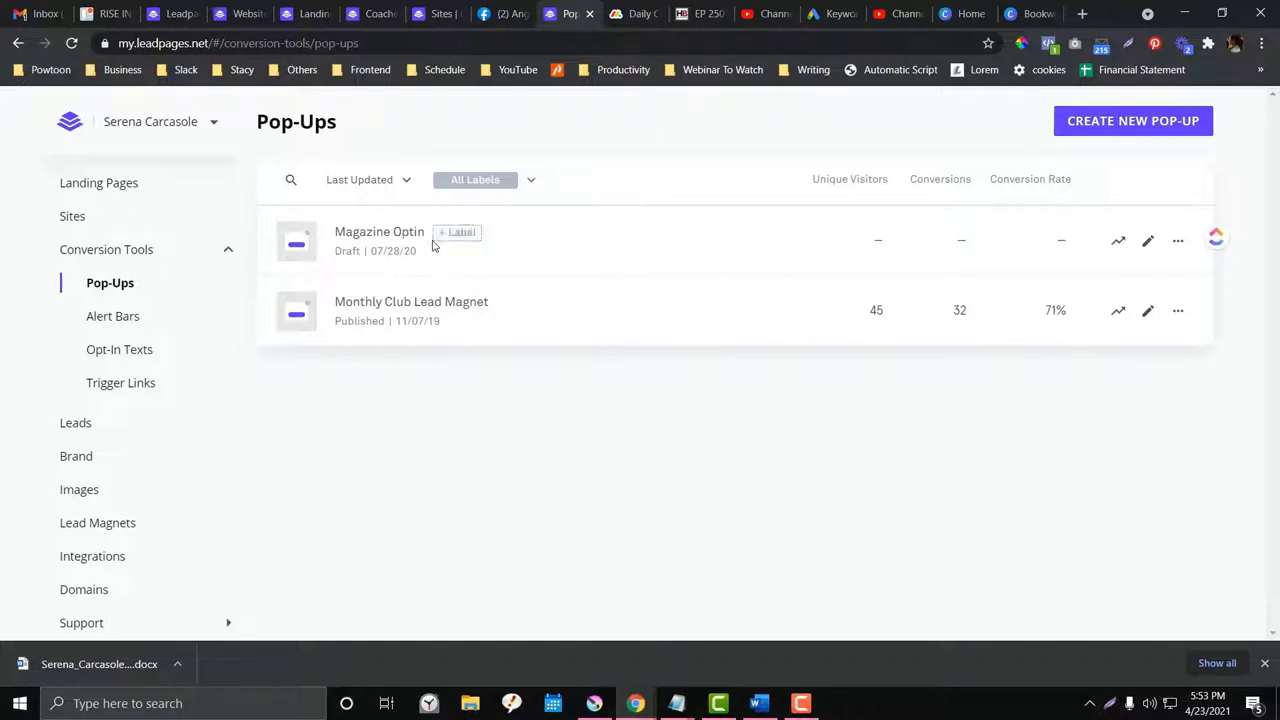
click(448, 236)
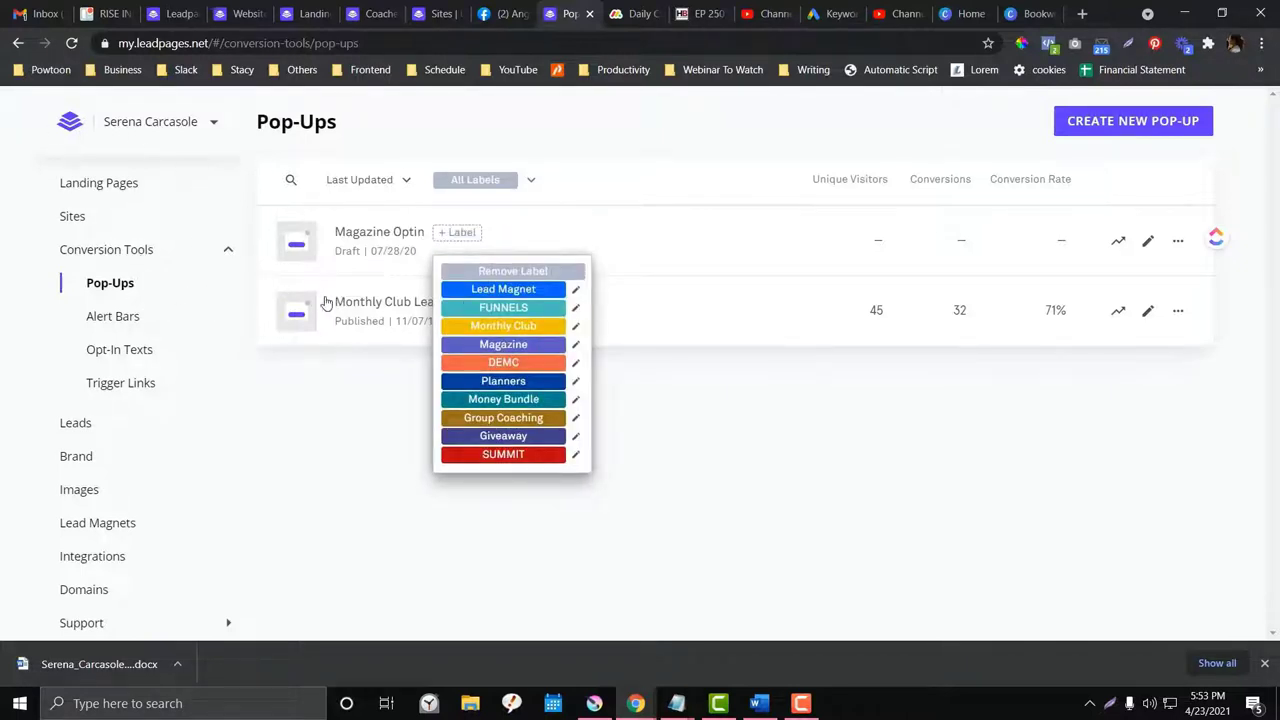
click(389, 389)
Step: Create a new pop-up named test and look through the available pop-up widgets
click(1148, 254)
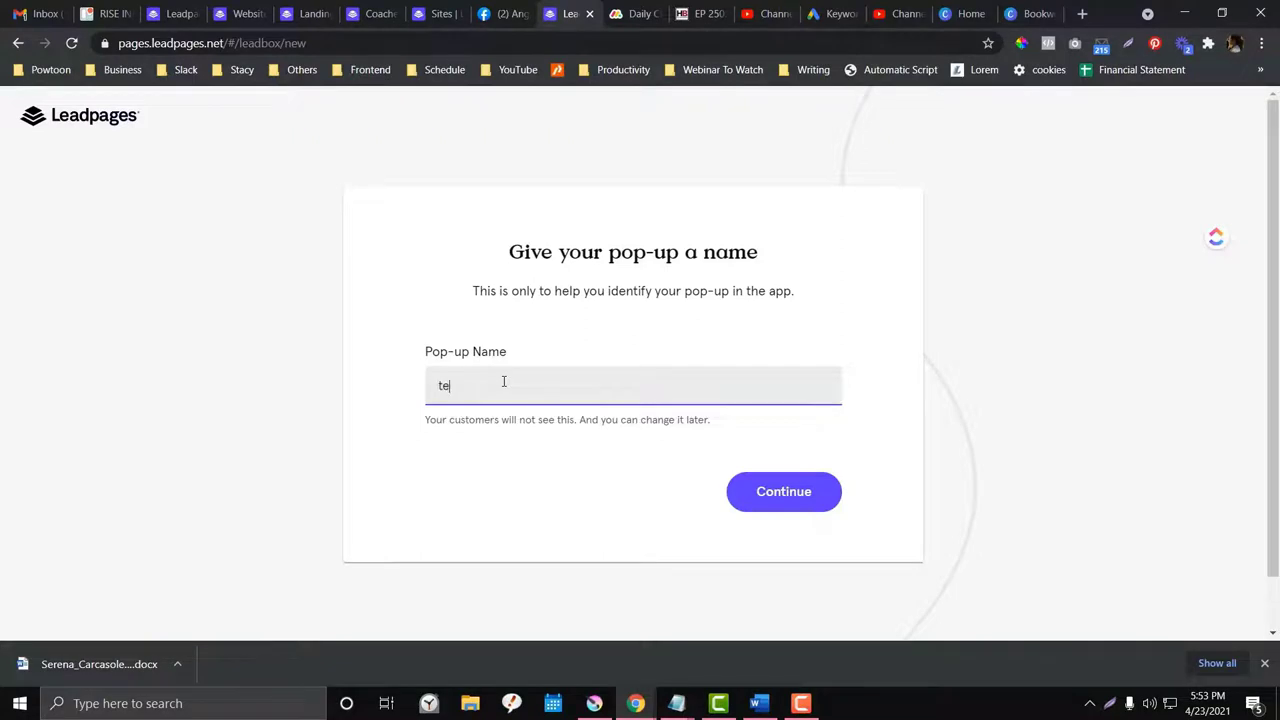
click(780, 497)
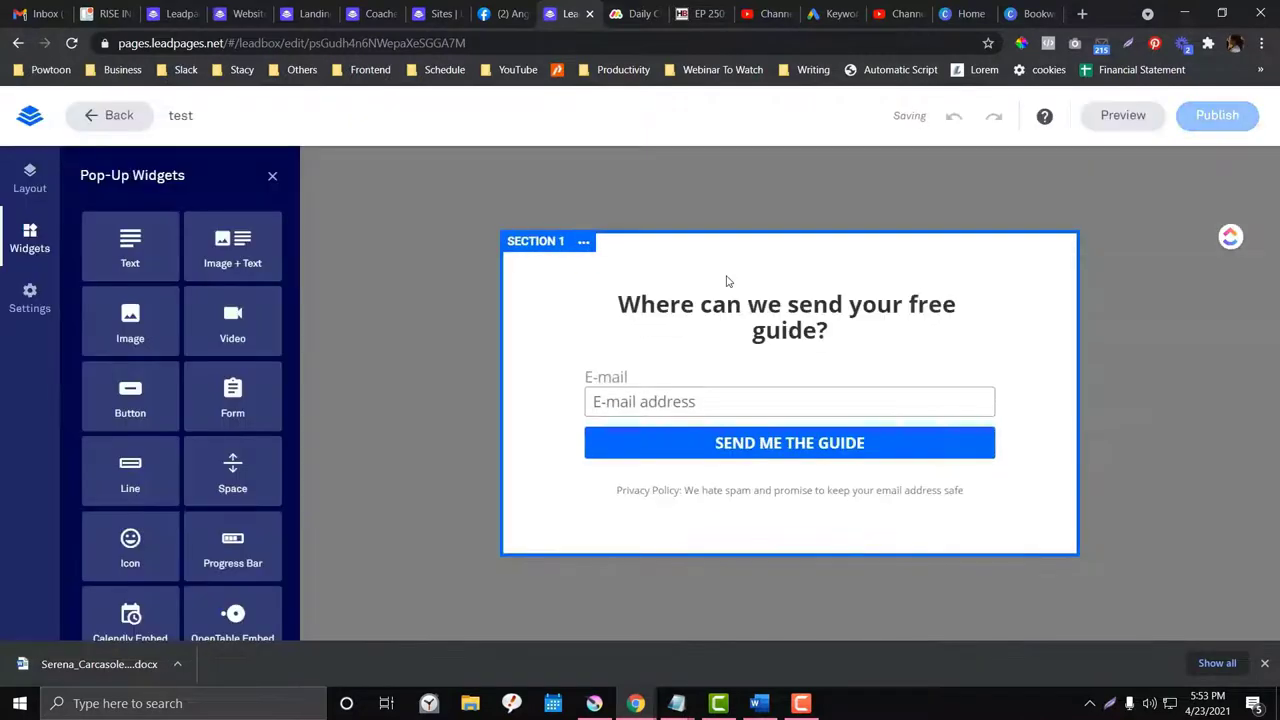
scroll(130, 330, down, 3)
scroll(130, 330, up, 3)
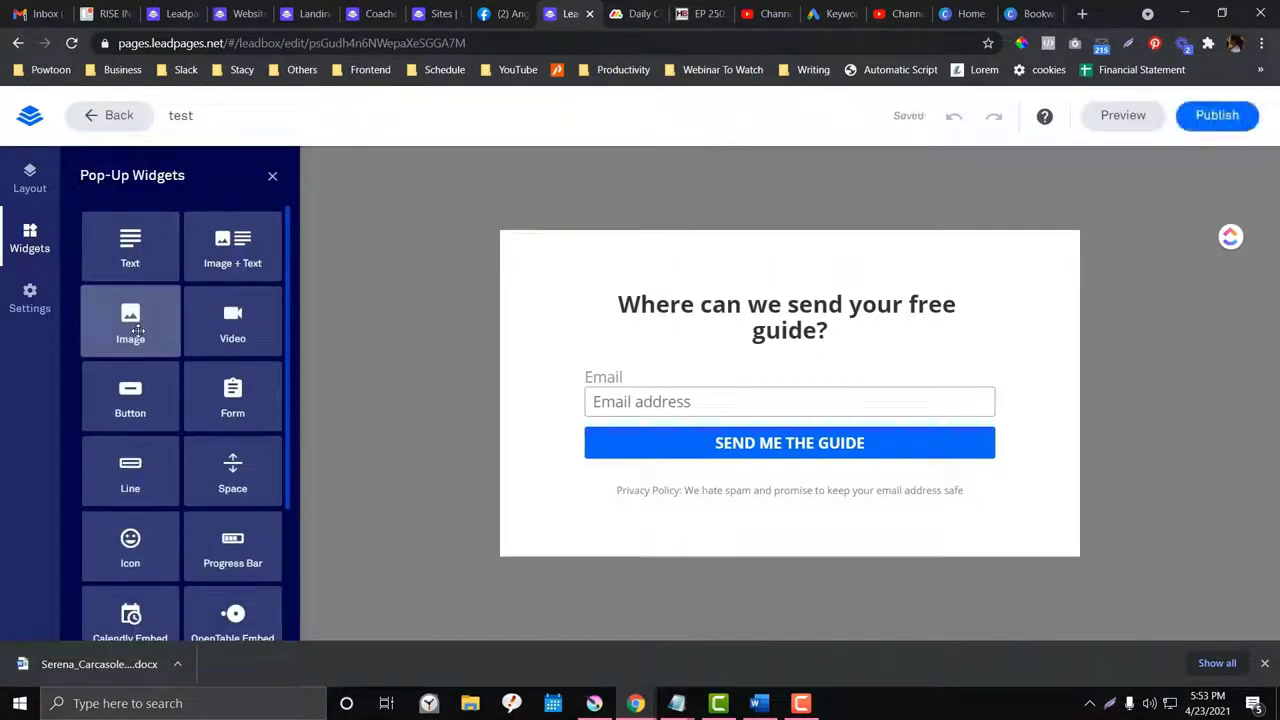
scroll(138, 330, down, 3)
scroll(193, 428, up, 3)
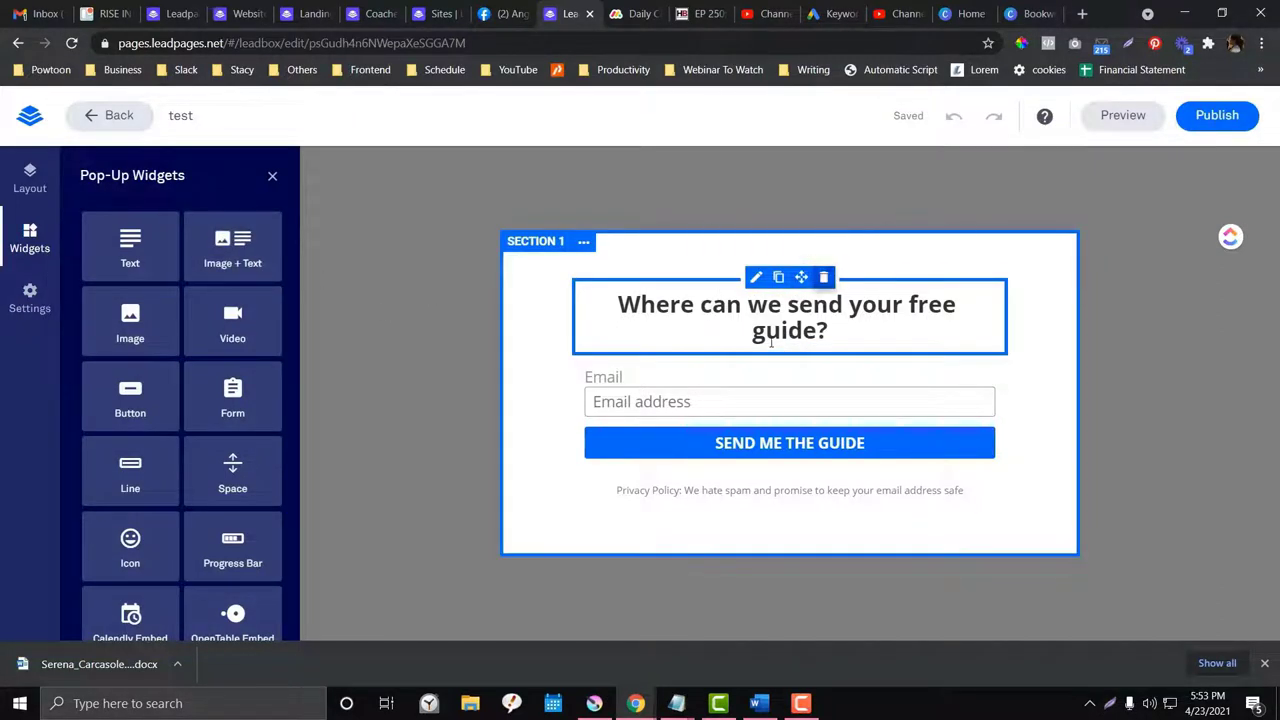
Step: Delete the pop-up's heading and place an Image + Text widget above the email form
click(824, 277)
click(918, 244)
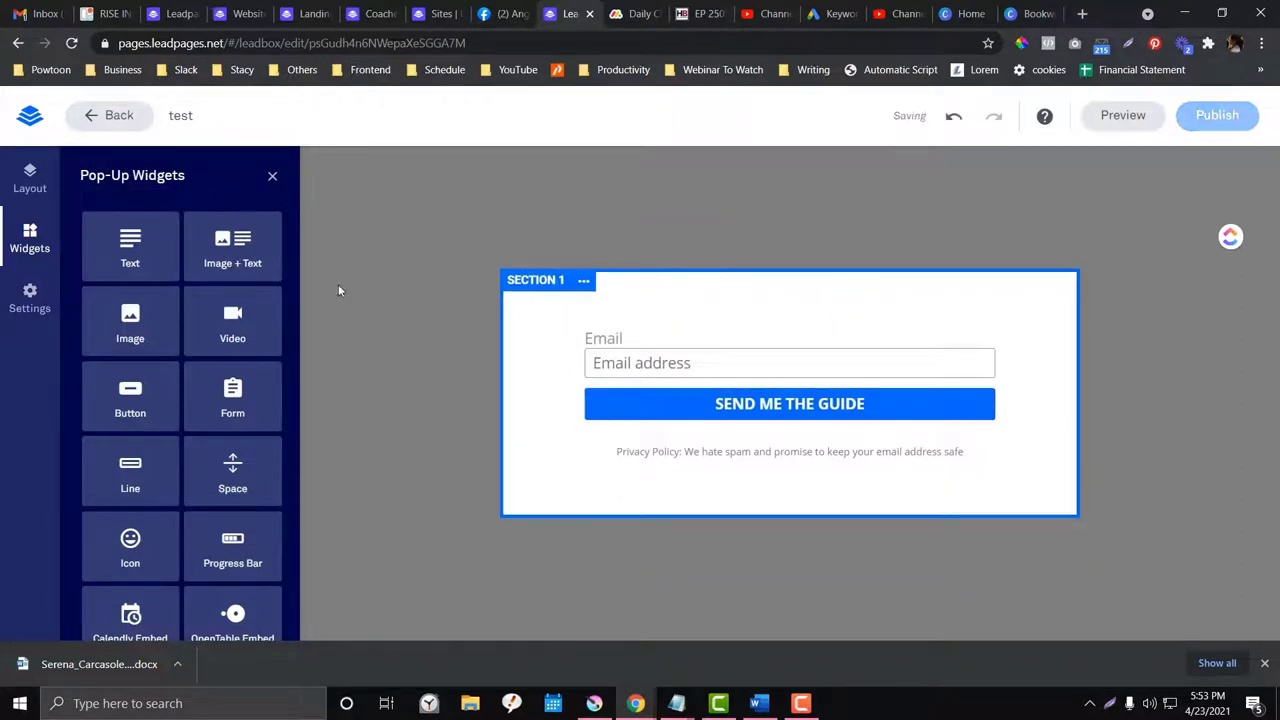
drag(245, 258, 670, 322)
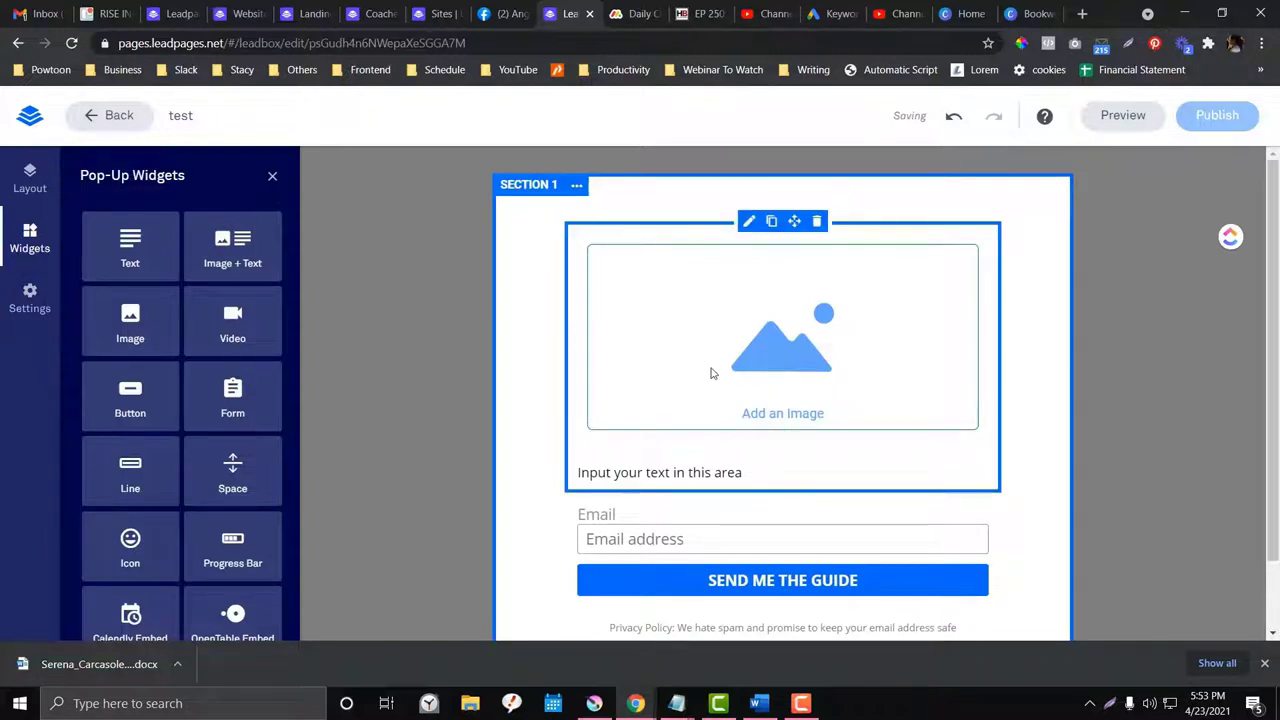
scroll(706, 445, down, 1)
scroll(706, 449, up, 1)
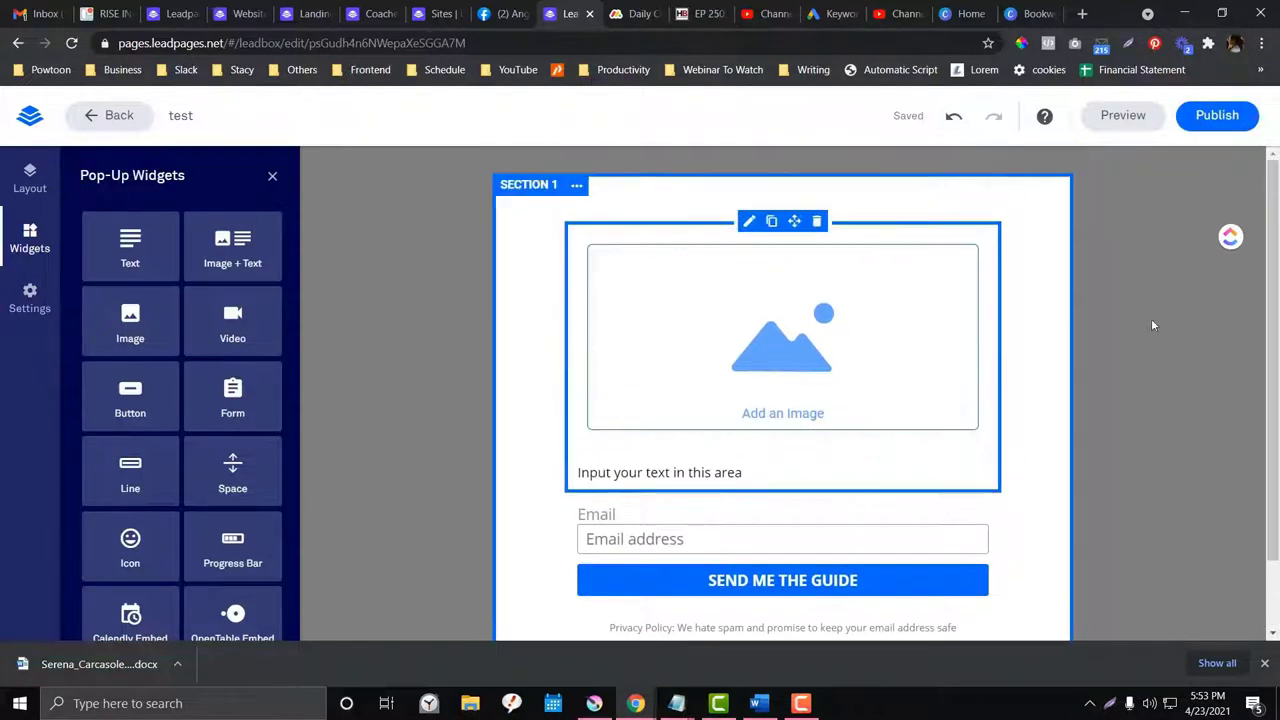
Step: Review the pop-up's analytics and language settings and save them with the language kept at English (Default)
click(26, 300)
scroll(222, 400, down, 1)
click(189, 330)
click(189, 450)
scroll(197, 300, up, 1)
click(180, 231)
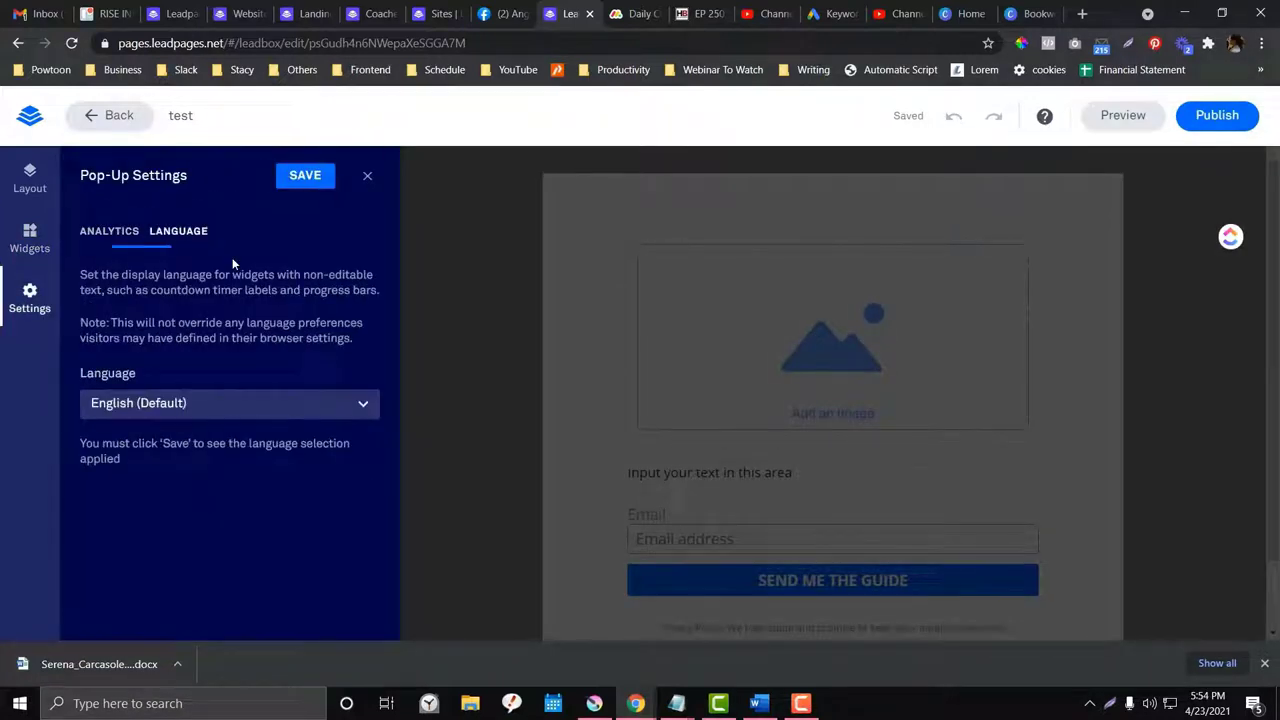
click(248, 400)
click(250, 416)
click(305, 176)
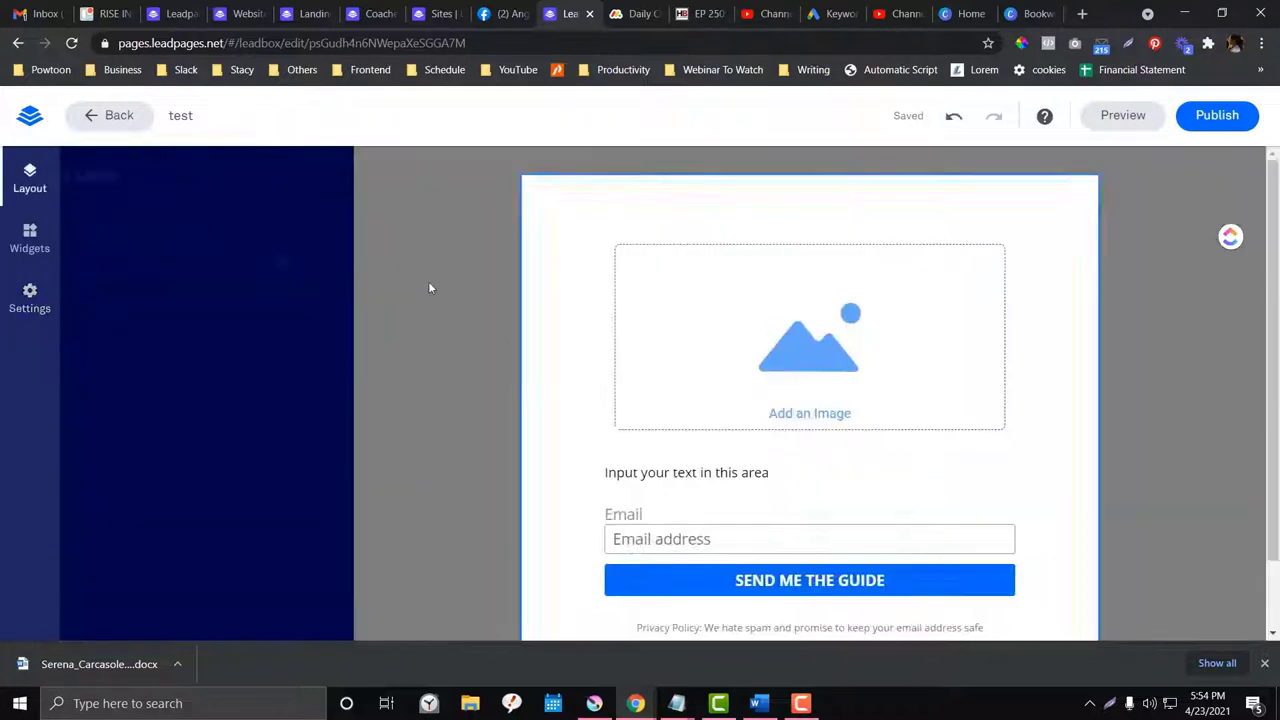
click(30, 172)
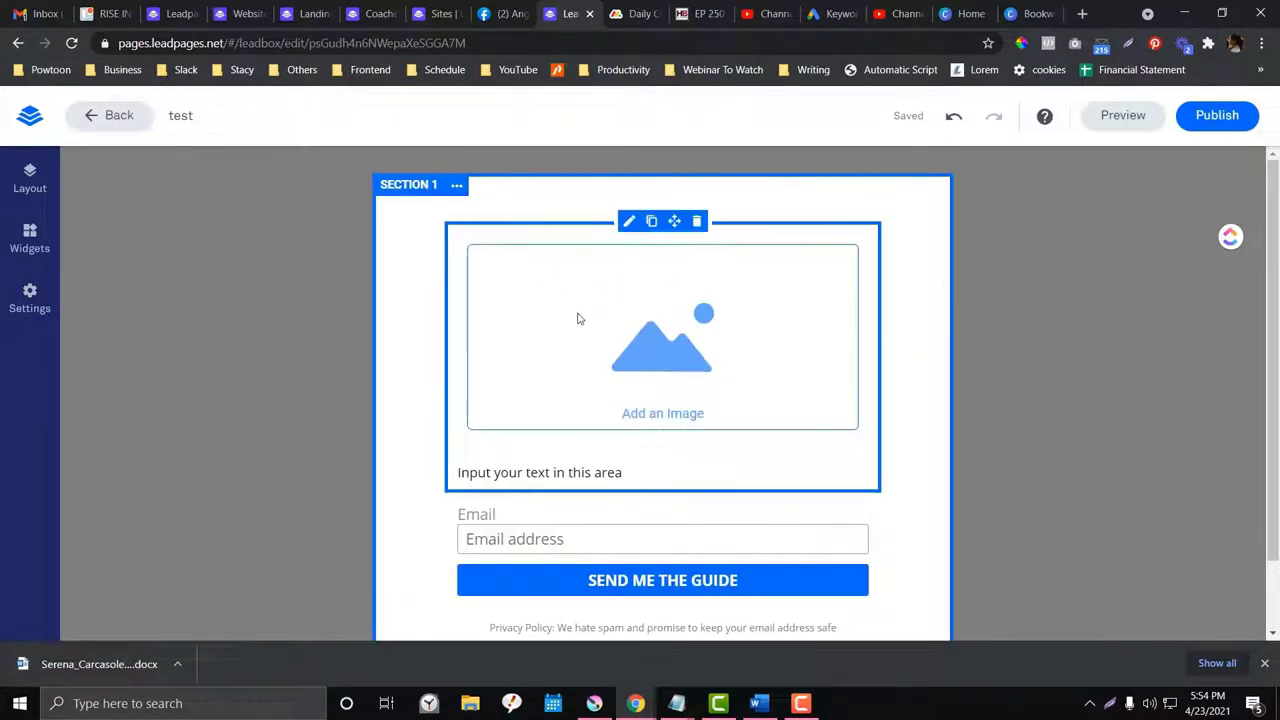
Step: Open the email form for editing and view the destinations of its Lead Notifications integration
scroll(615, 457, down, 1)
click(615, 457)
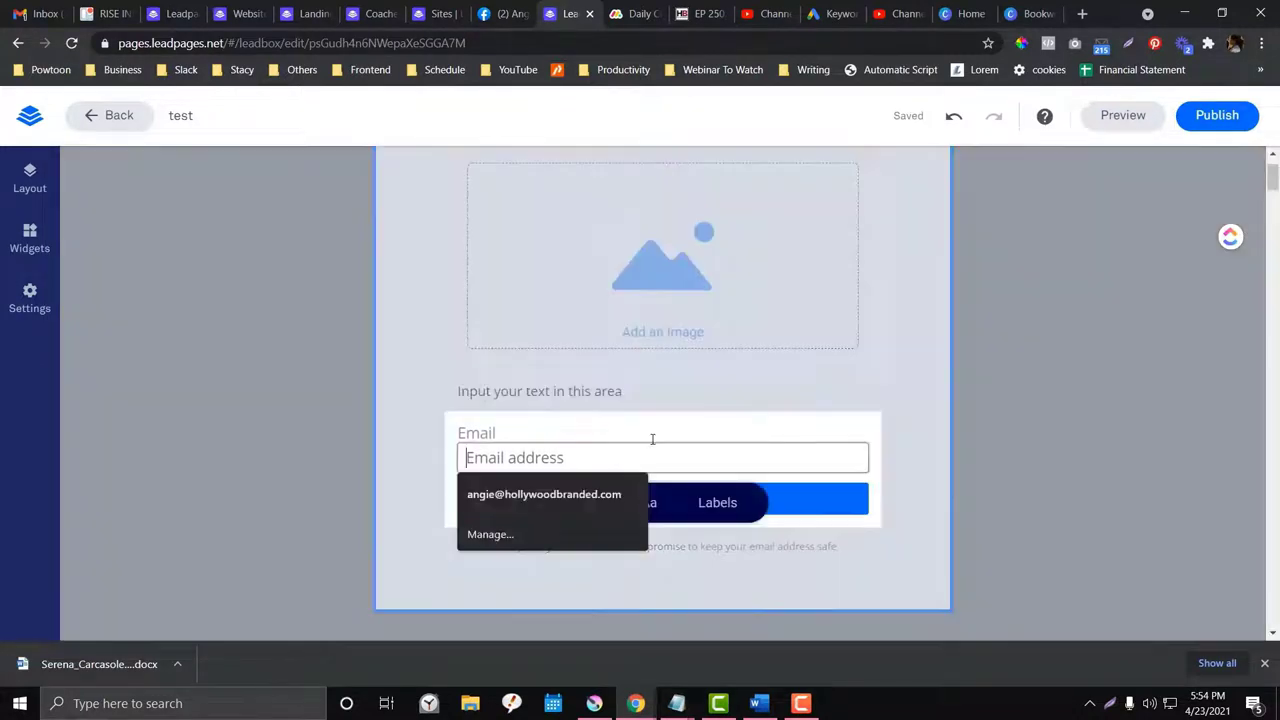
click(94, 171)
scroll(545, 300, up, 1)
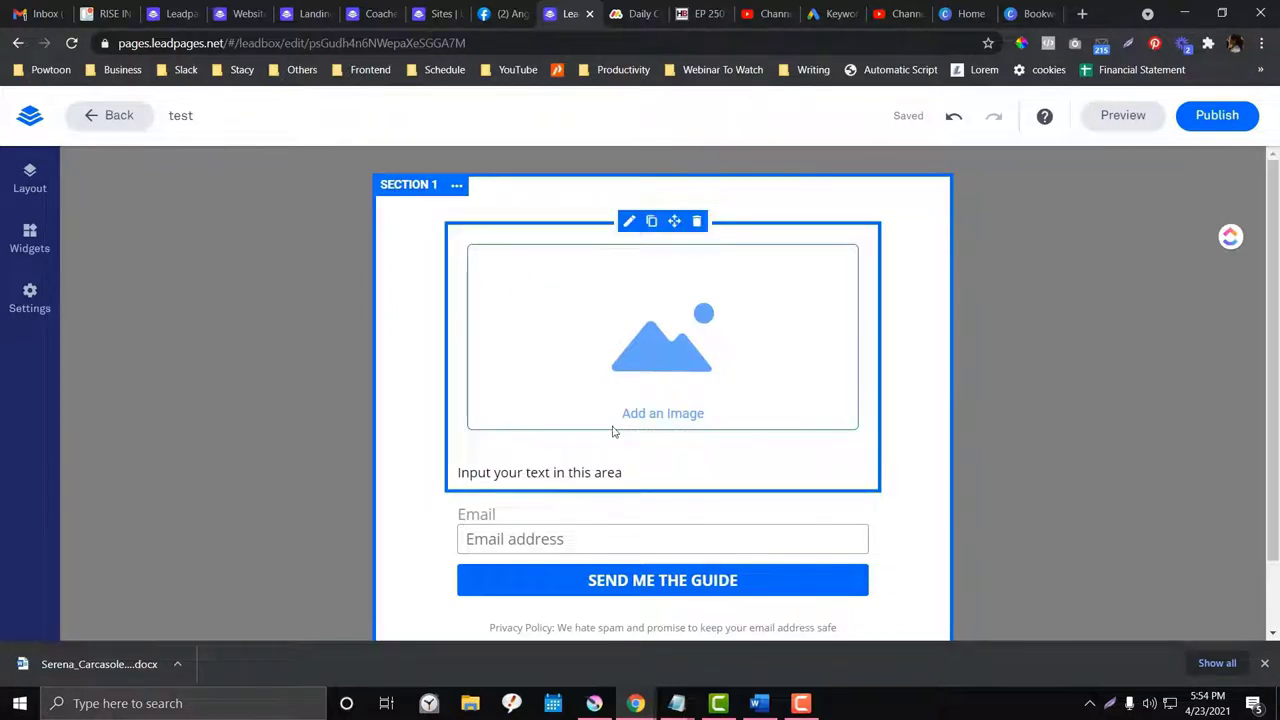
click(617, 515)
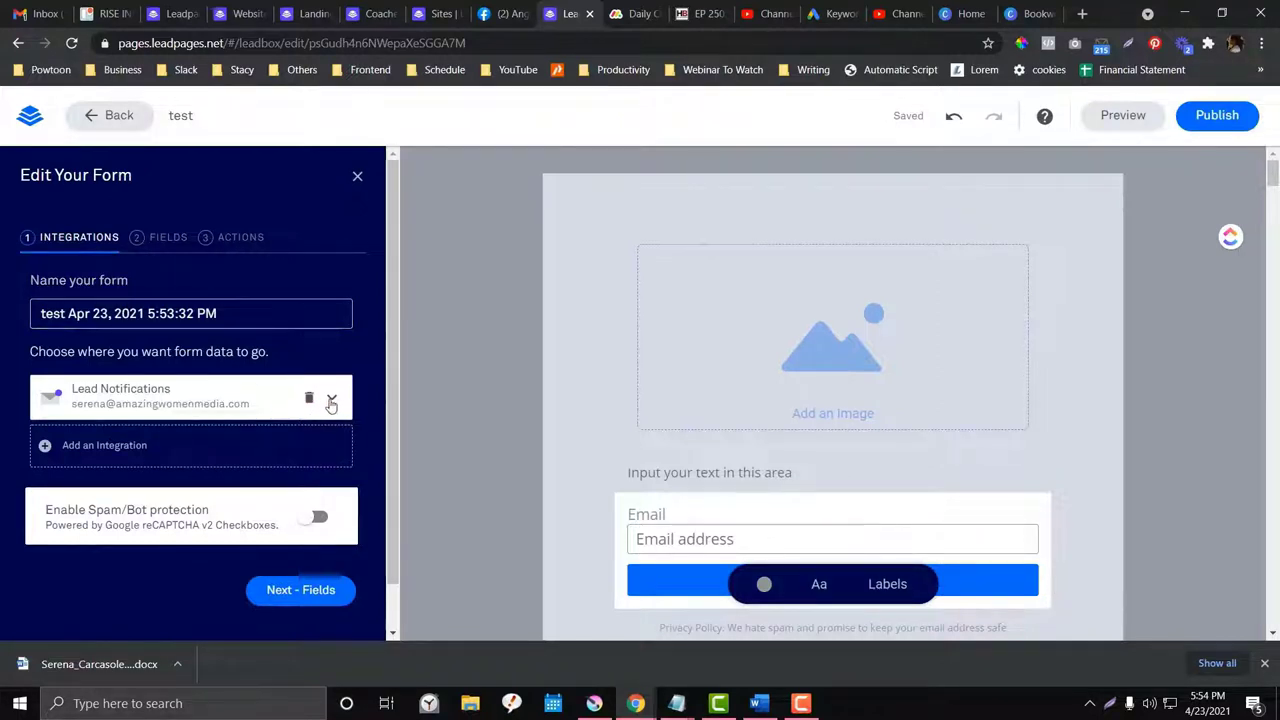
click(332, 400)
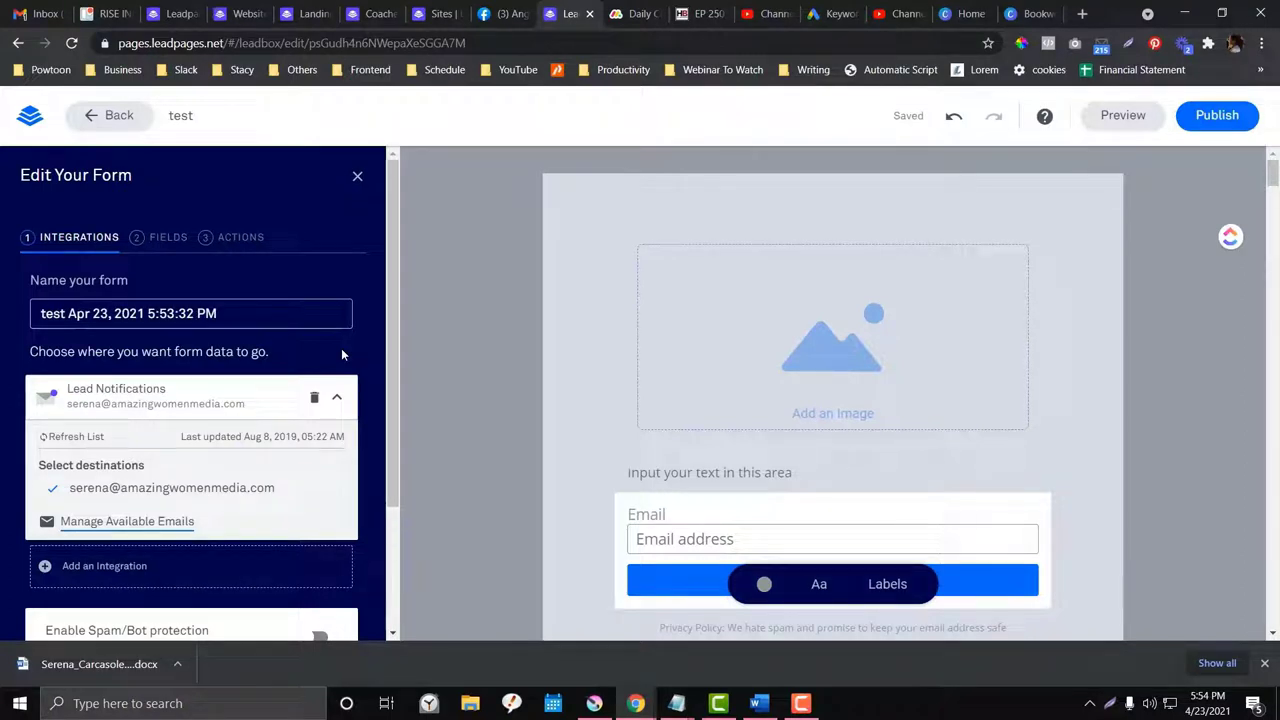
Step: View the form's post-submission actions and the lead magnets that can be emailed to visitors
click(252, 242)
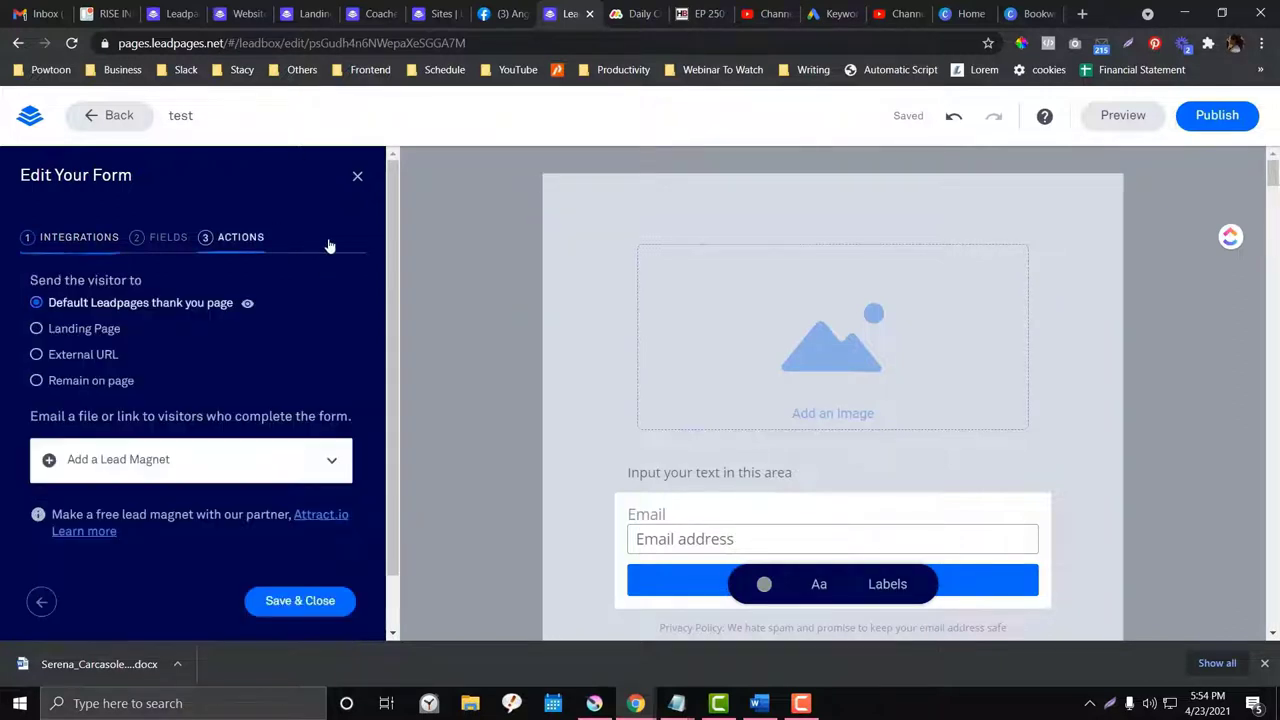
scroll(309, 353, down, 1)
click(306, 407)
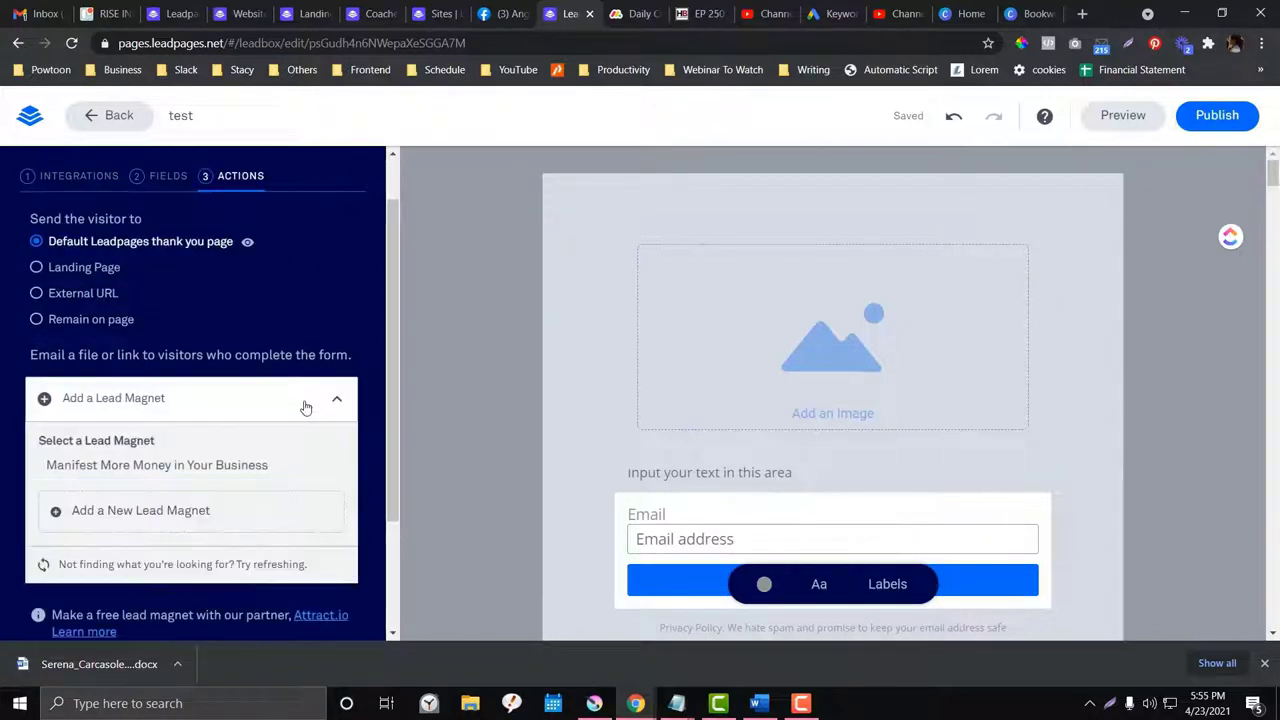
click(306, 405)
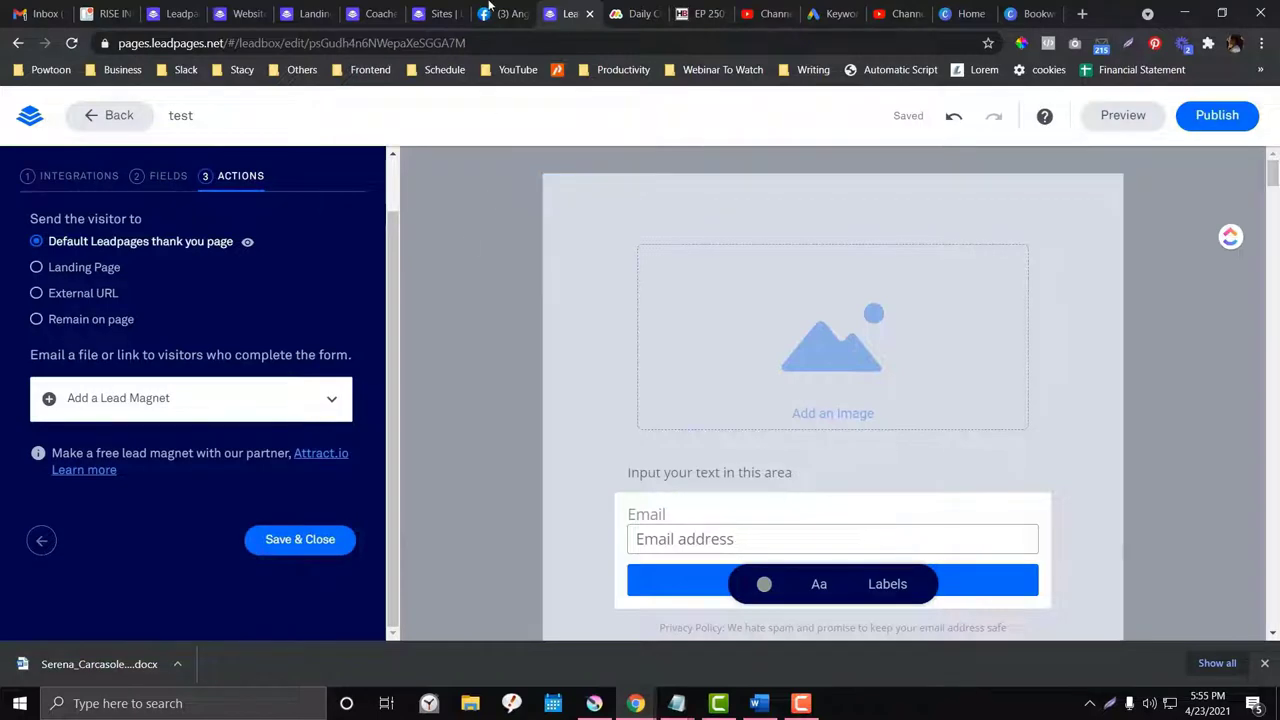
click(440, 13)
click(549, 9)
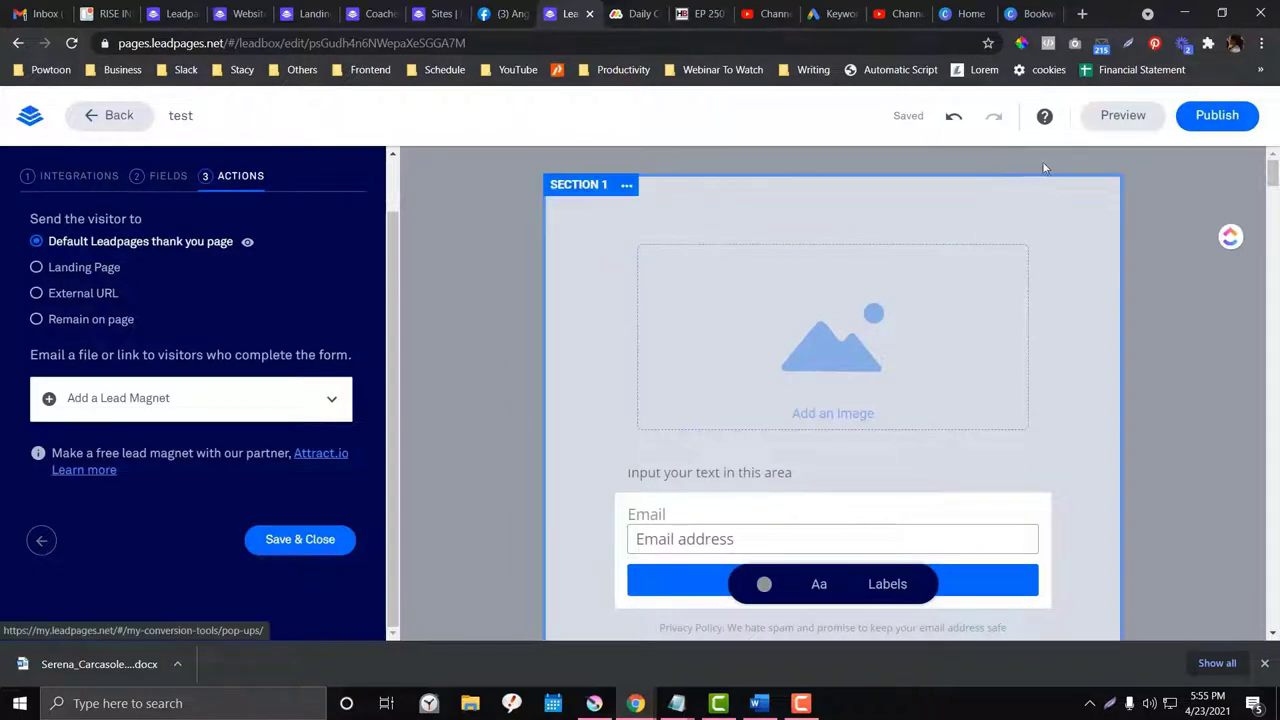
Step: Open the pop-up's publishing options and view the plain text link, button link and image link variants
click(994, 186)
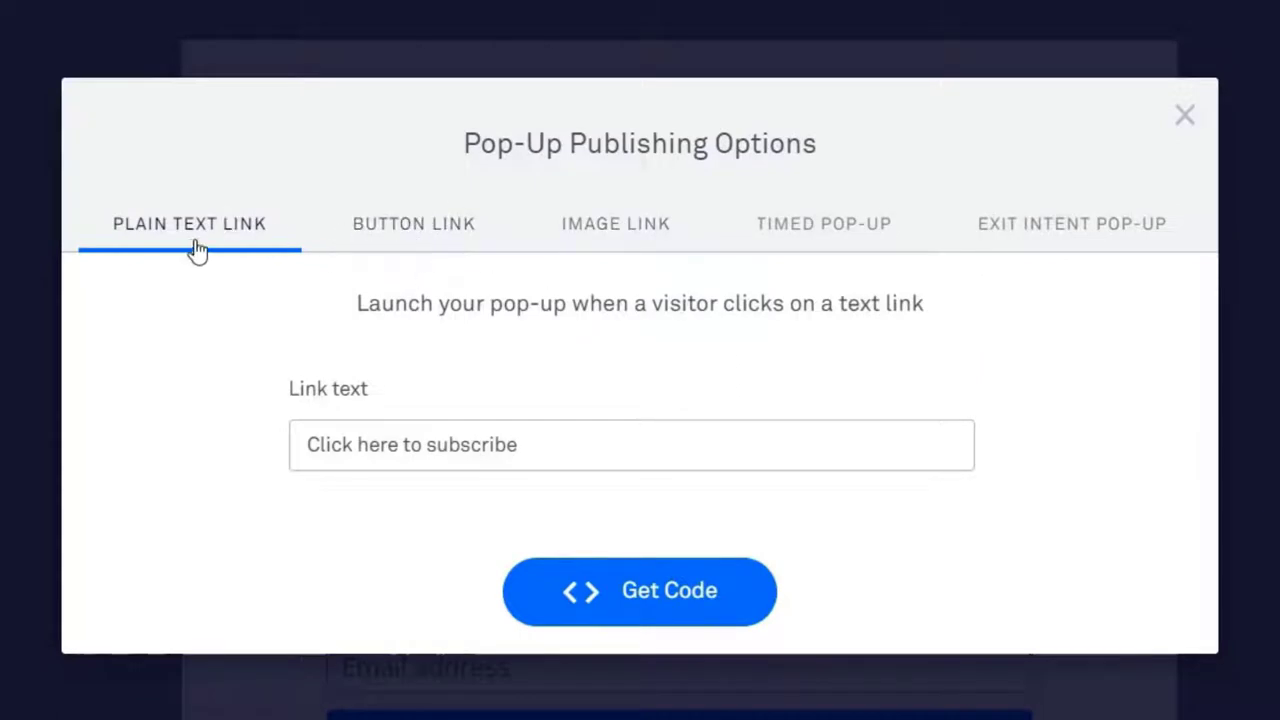
click(470, 237)
click(572, 174)
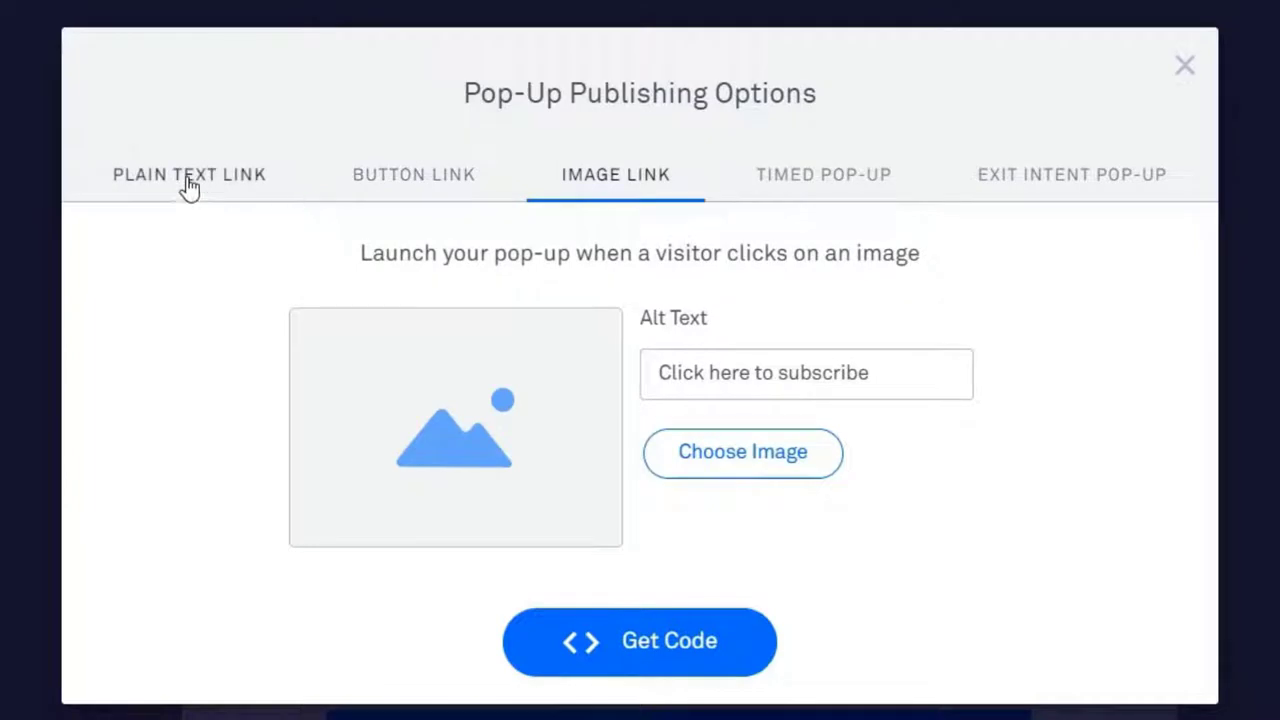
click(189, 180)
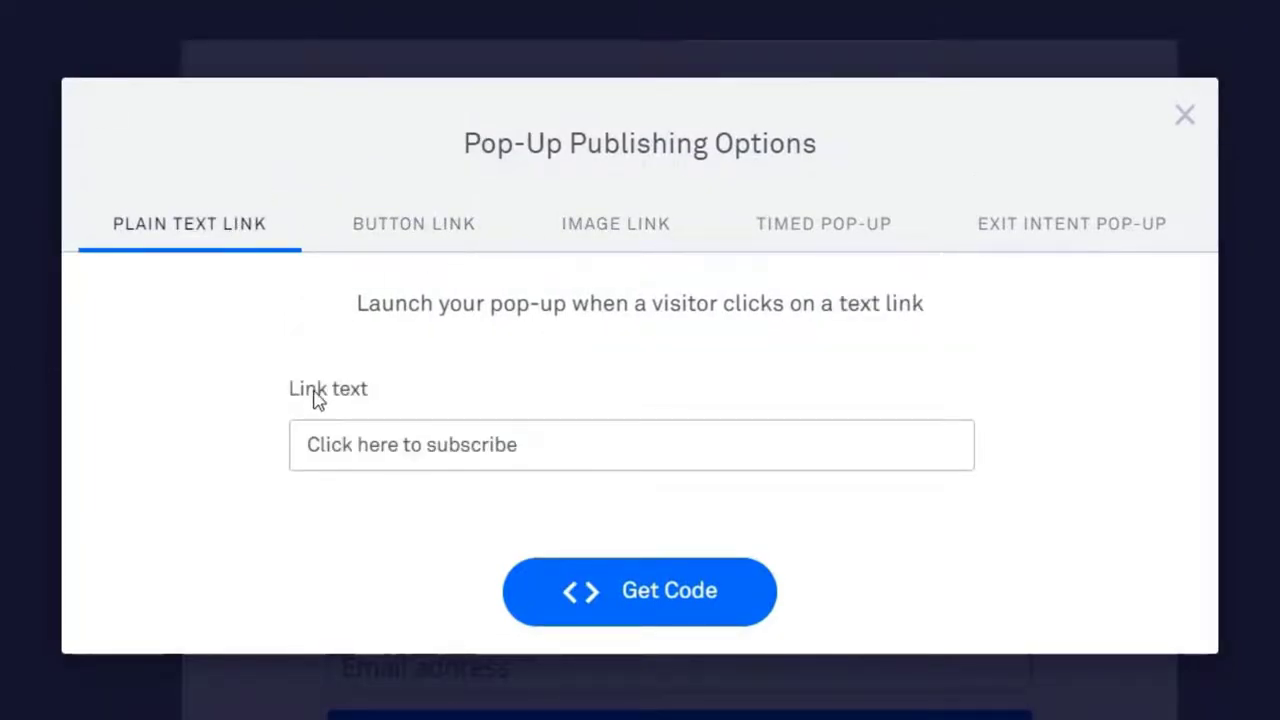
click(376, 224)
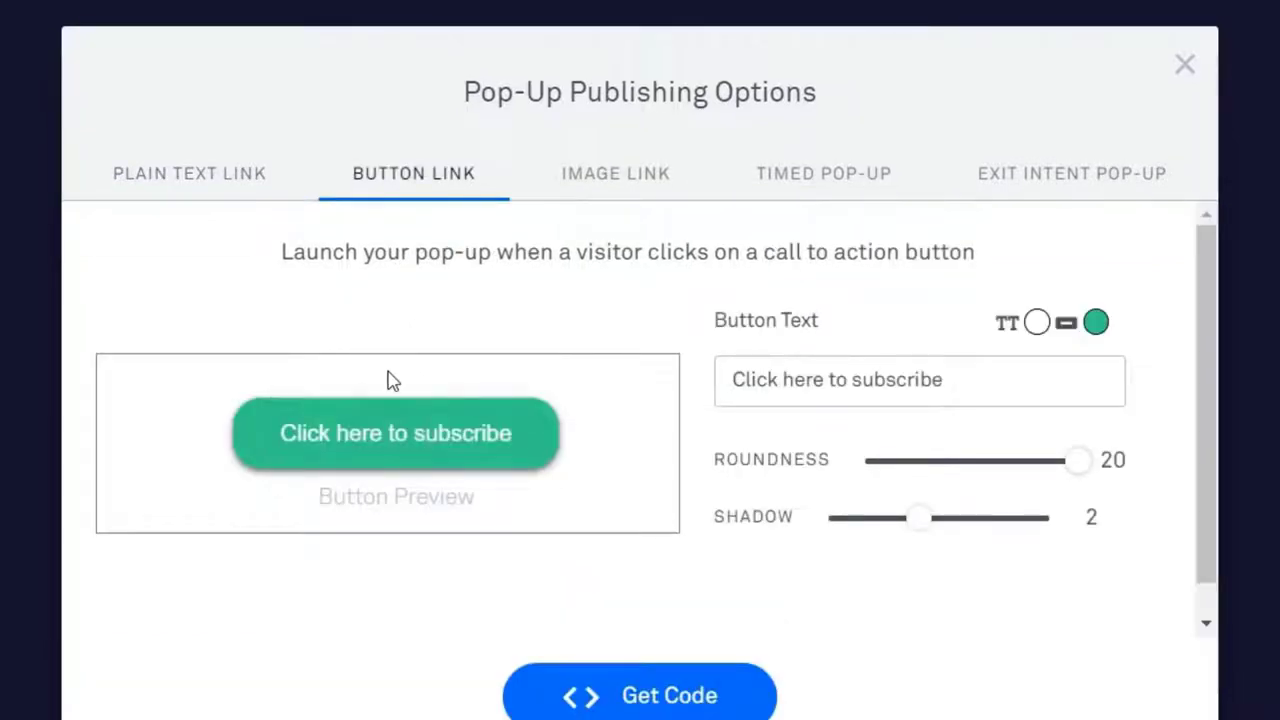
click(568, 180)
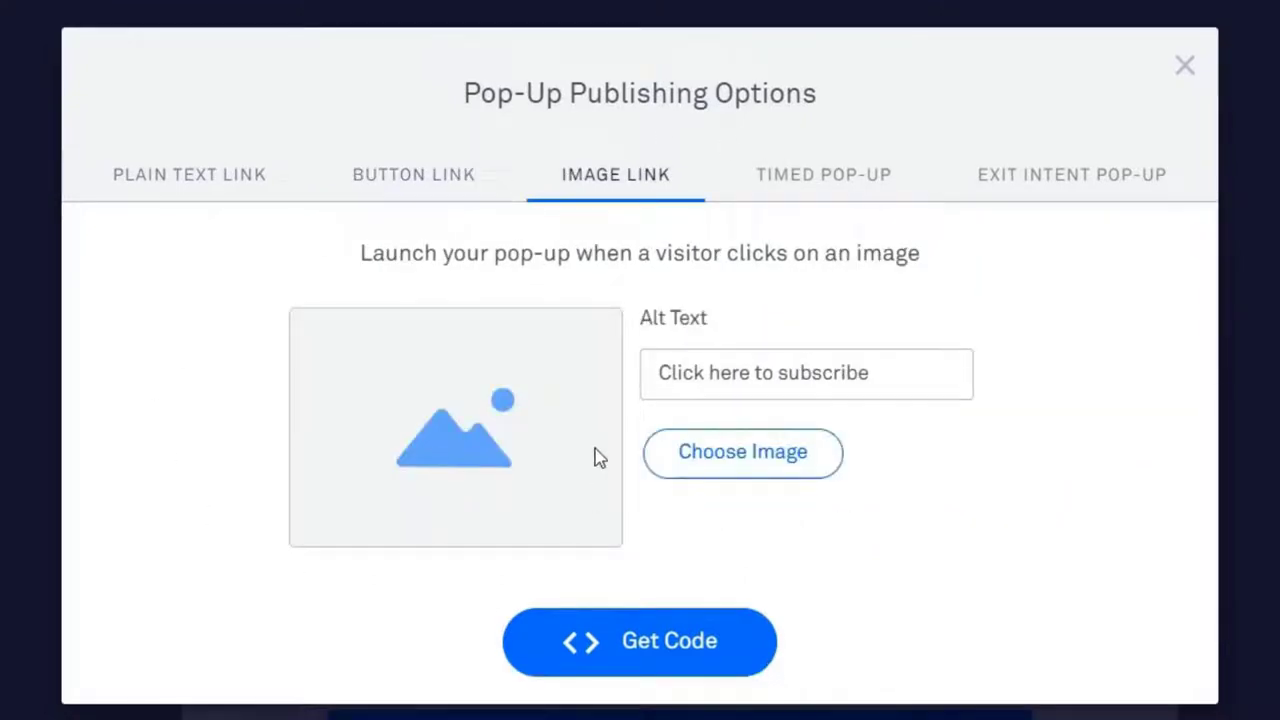
Step: View the timed and exit intent launch settings among the pop-up's publishing options
click(800, 180)
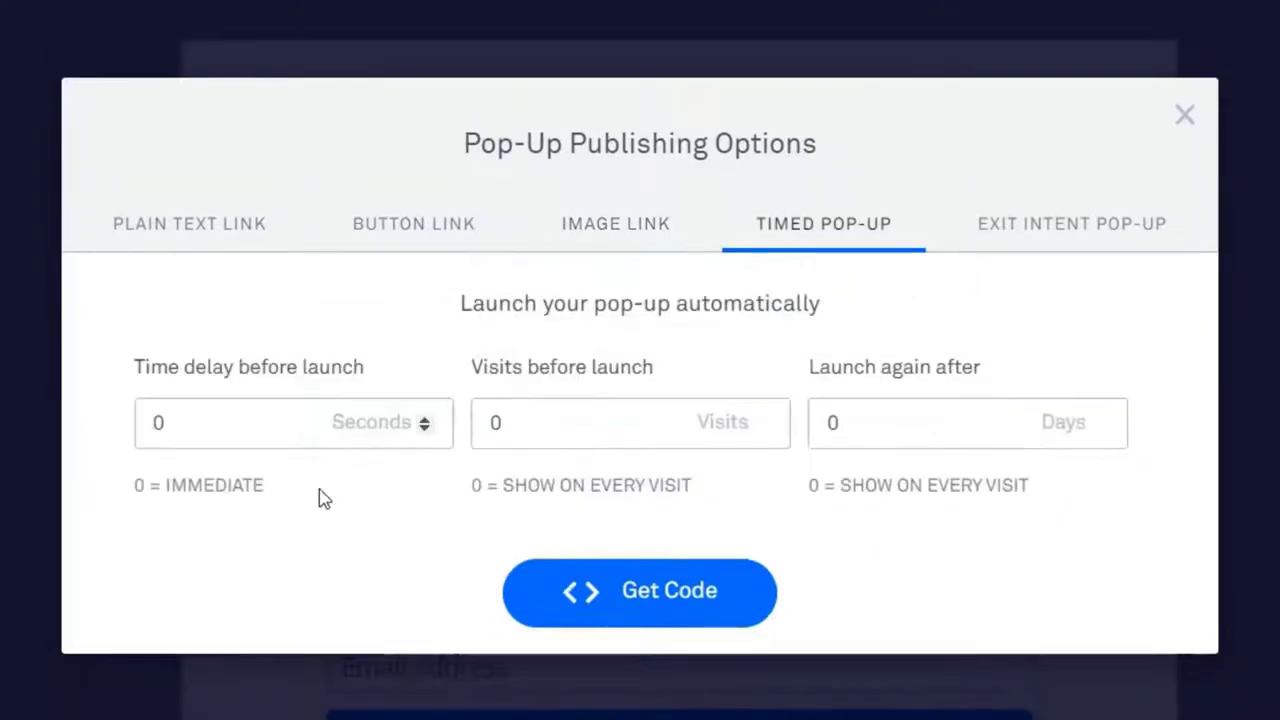
click(1031, 238)
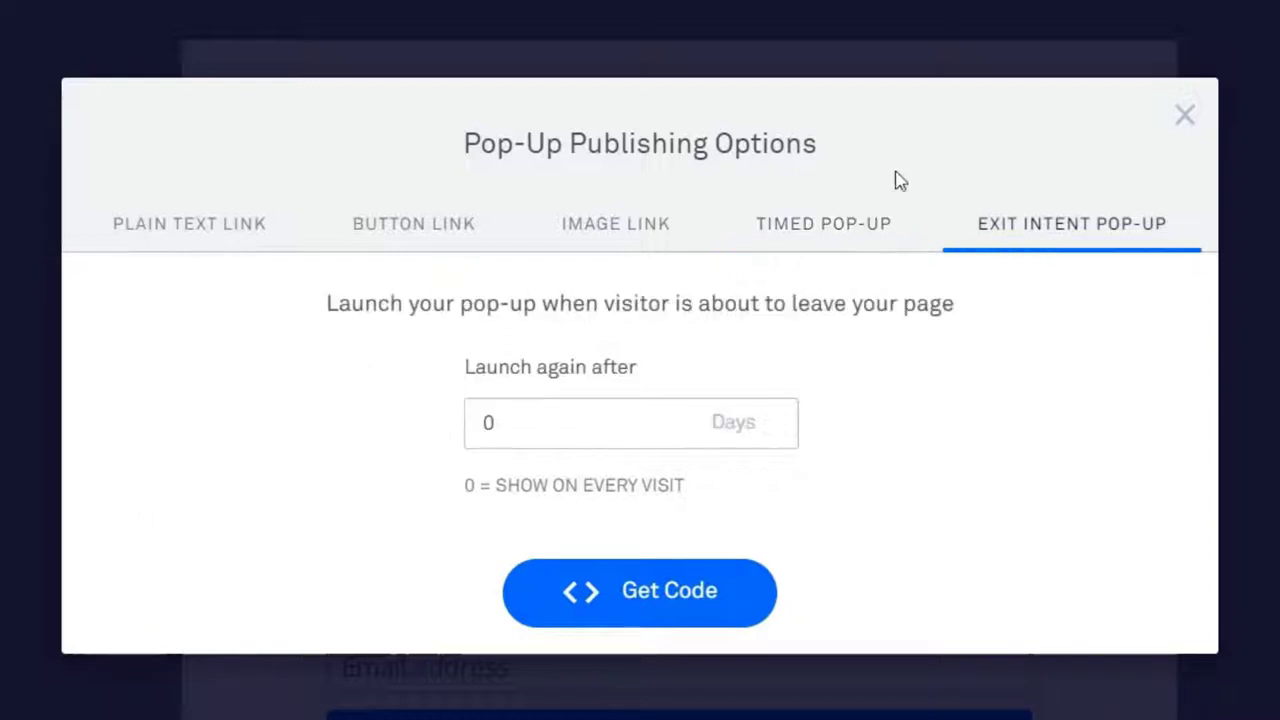
click(775, 224)
click(607, 224)
Step: Style the pop-up's button link with a black background and a roundness of 7
click(416, 189)
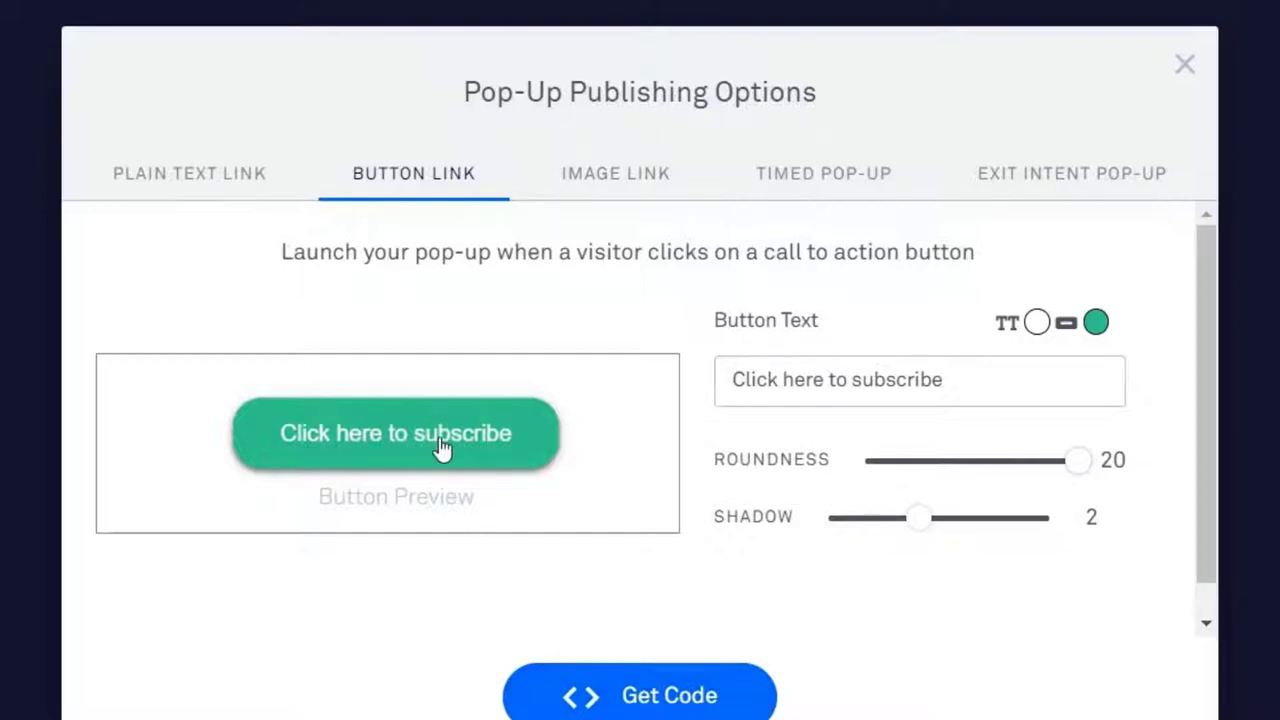
click(1096, 324)
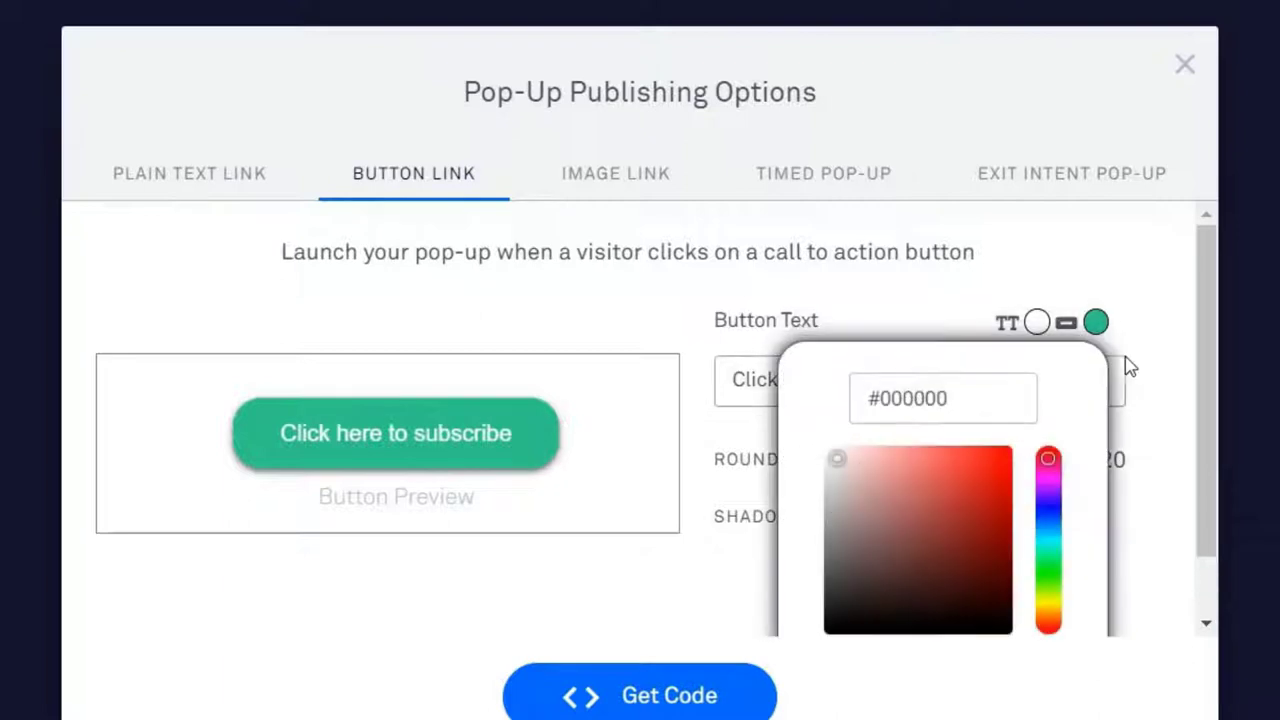
mouse_move(950, 476)
mouse_down()
mouse_move(1005, 455)
mouse_move(958, 495)
mouse_move(993, 483)
mouse_move(976, 522)
mouse_move(836, 548)
mouse_up()
scroll(972, 514, down, 1)
click(697, 523)
scroll(697, 523, up, 1)
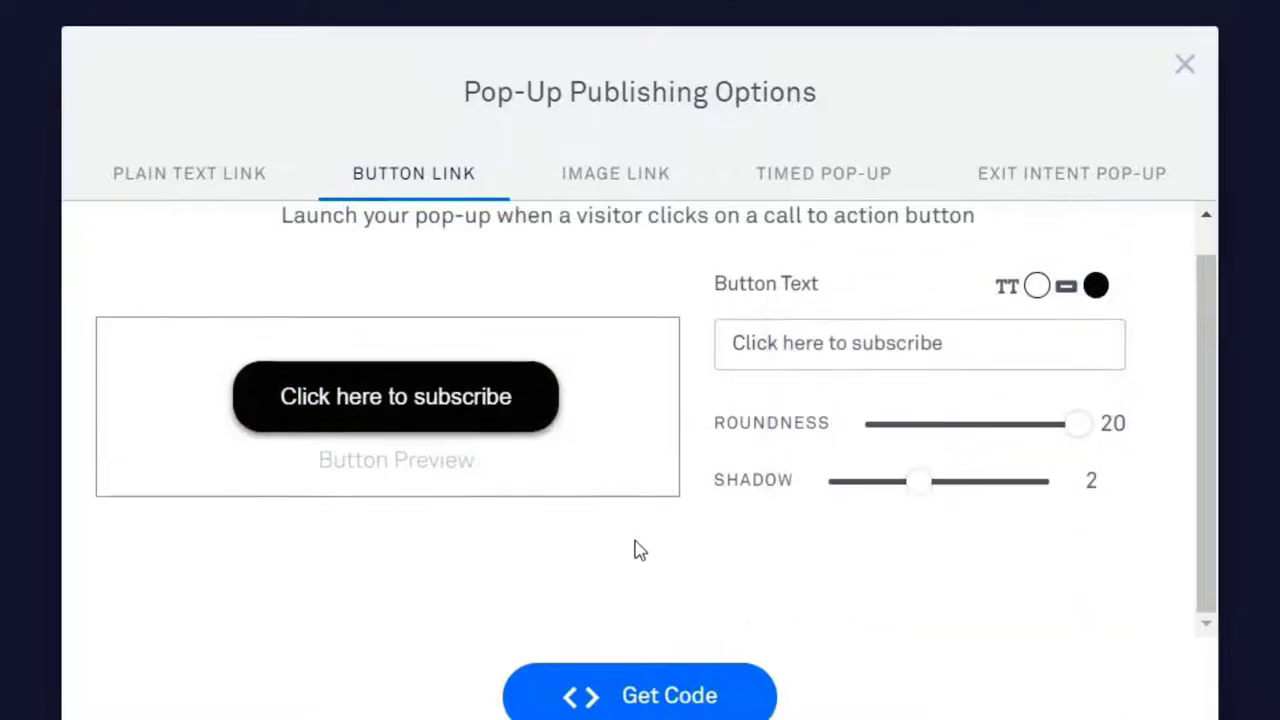
drag(1074, 421, 951, 449)
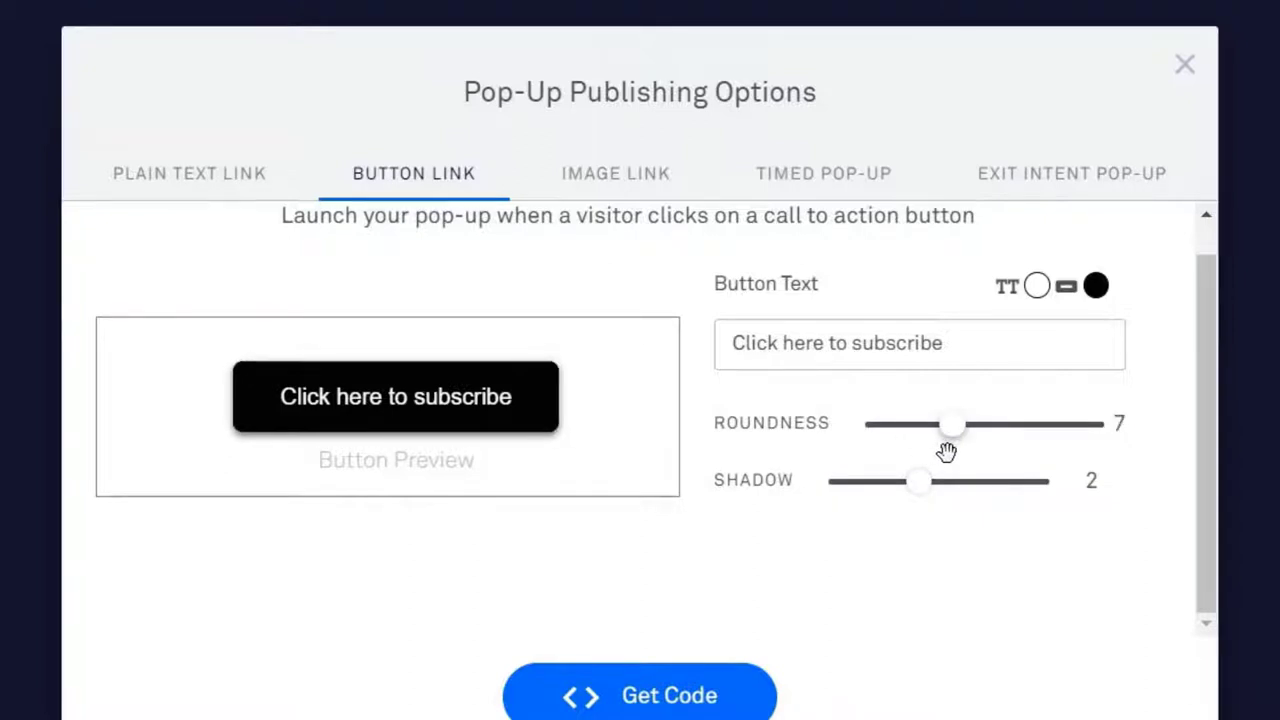
scroll(580, 409, up, 1)
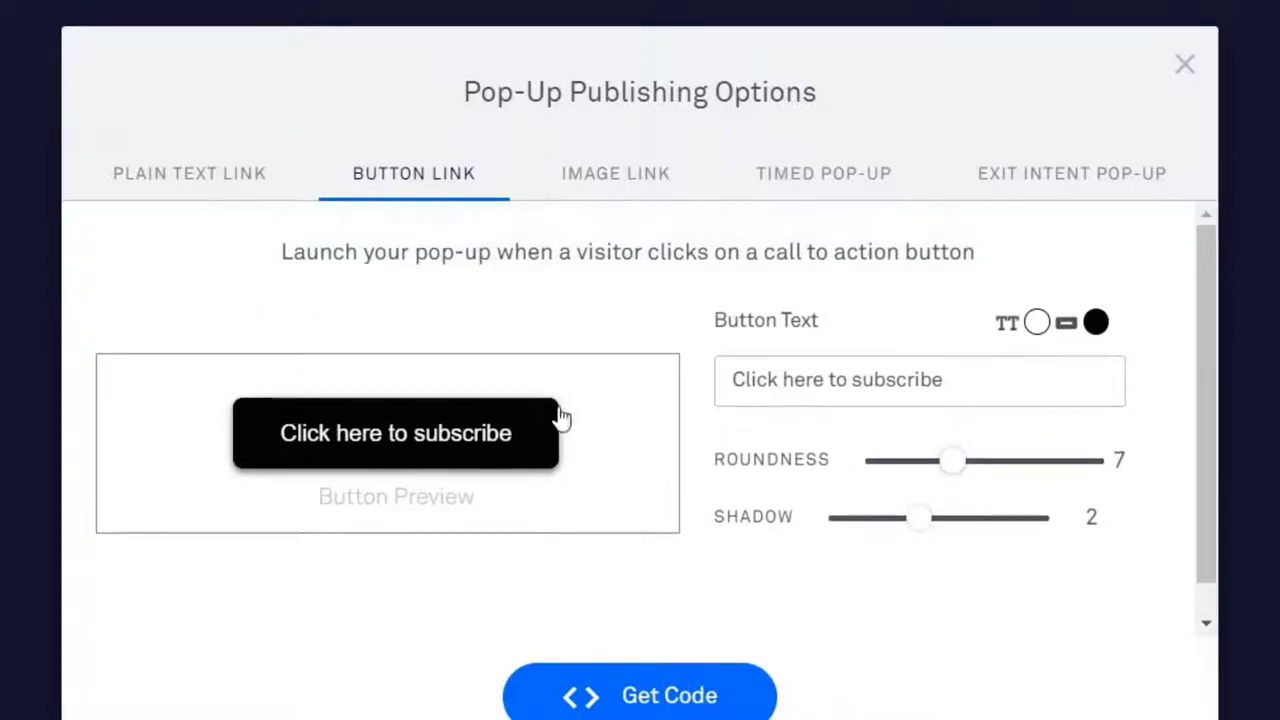
Step: Generate the button link's embed code and copy the whole snippet
click(660, 699)
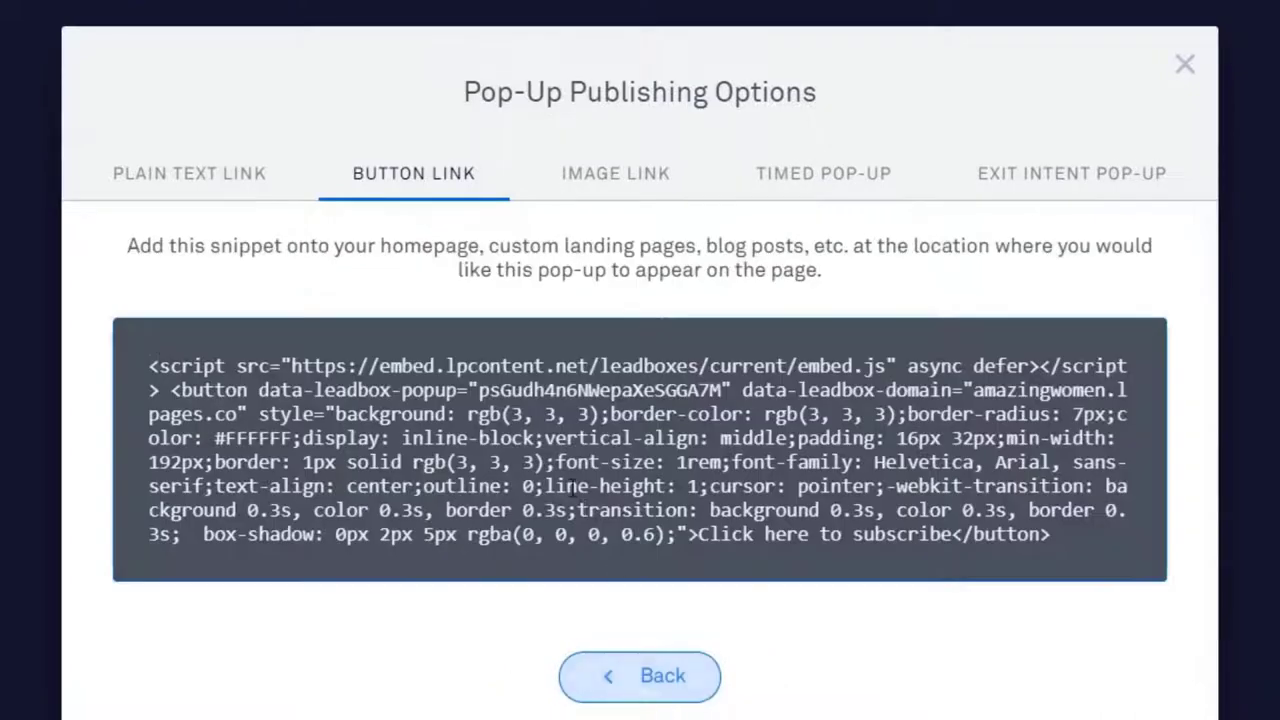
key(ctrl+a)
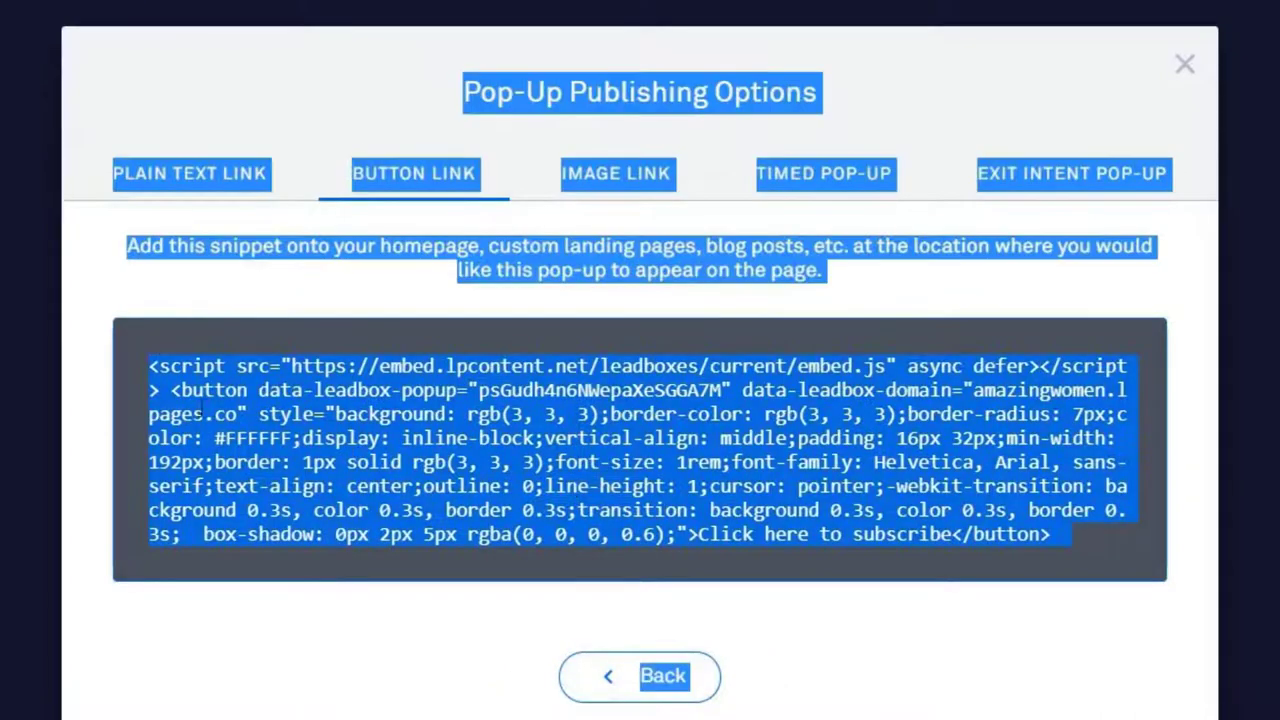
drag(155, 370, 997, 594)
right_click(835, 455)
click(845, 465)
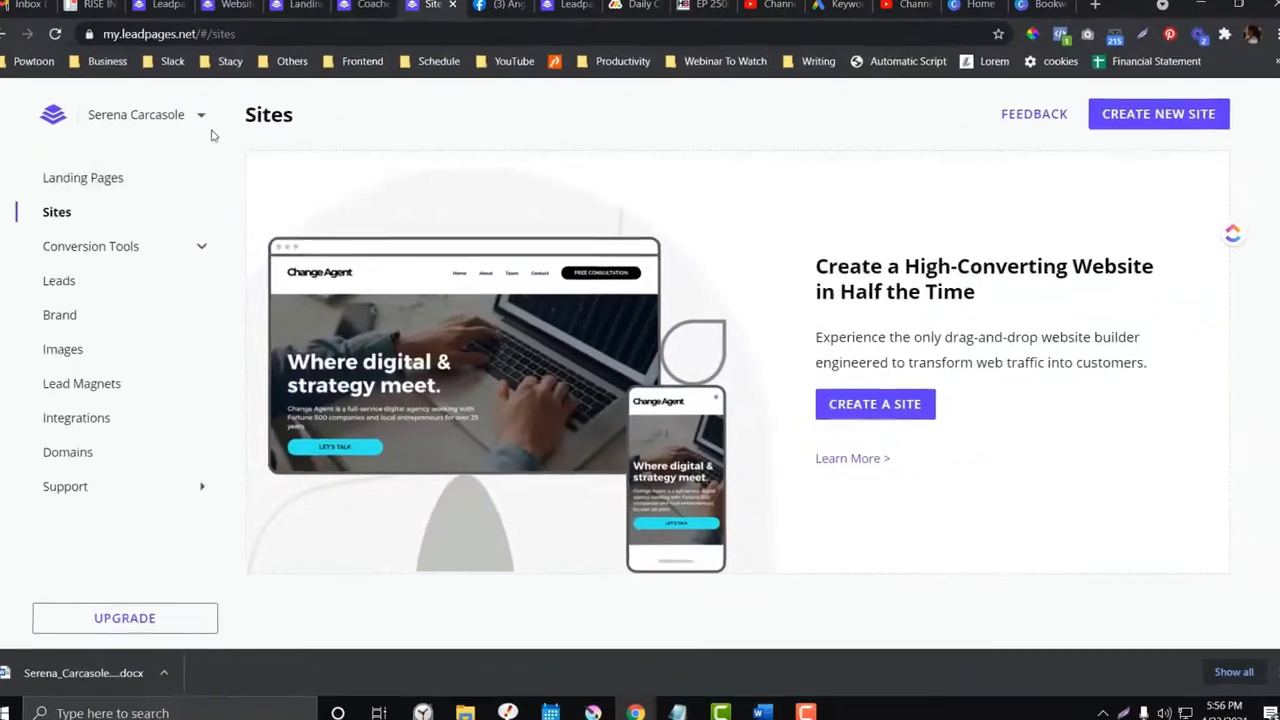
Step: Open the RISE Inner Circle Strategy Session Page for editing and place an HTML widget below the hero headline
click(100, 183)
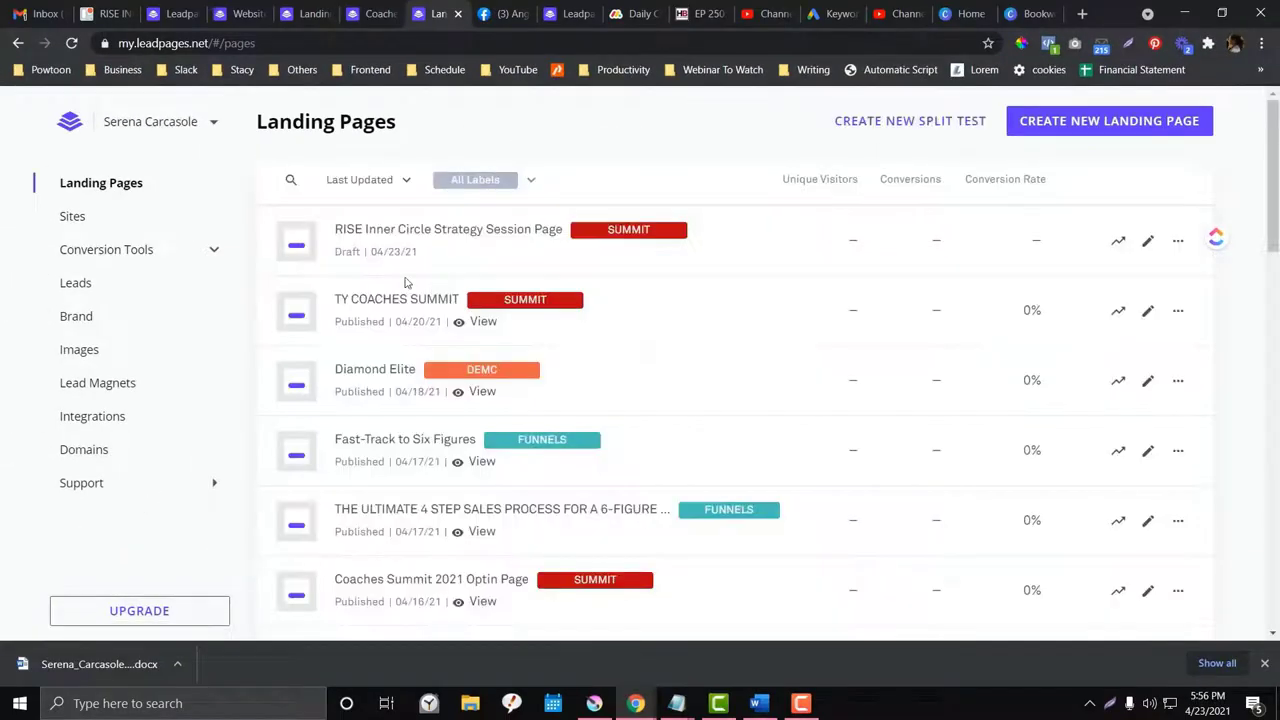
click(1147, 240)
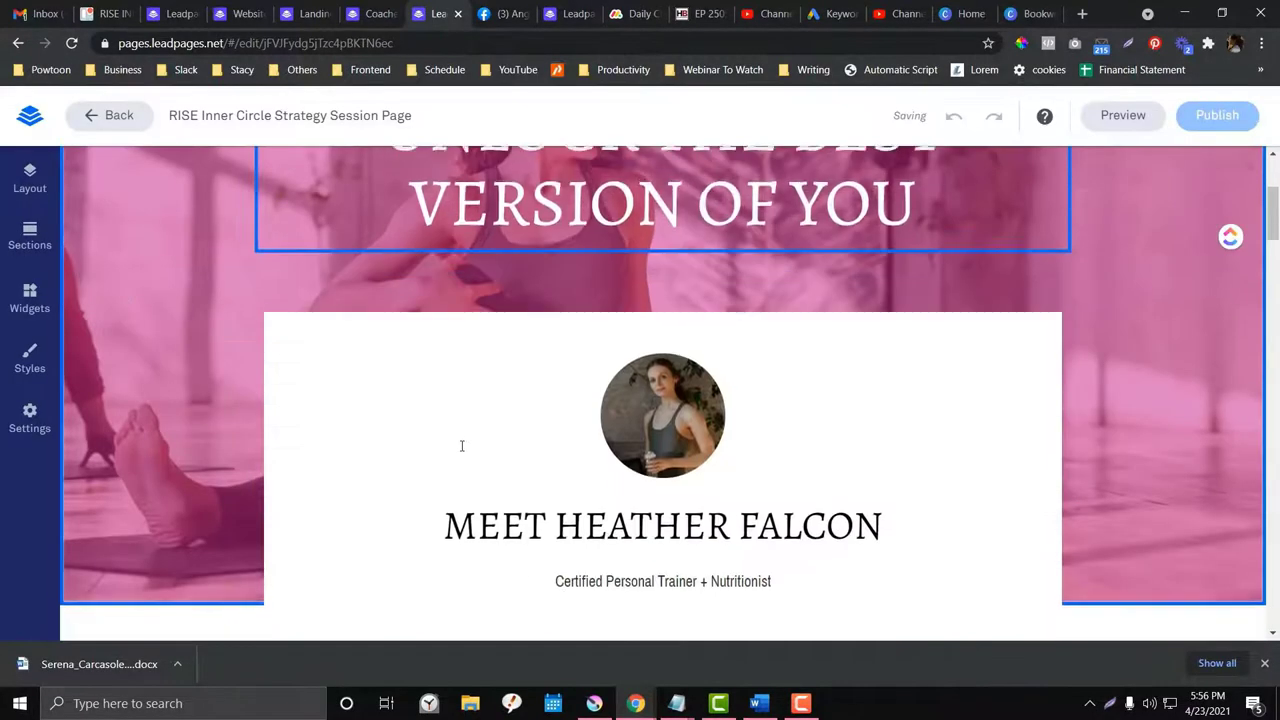
click(30, 300)
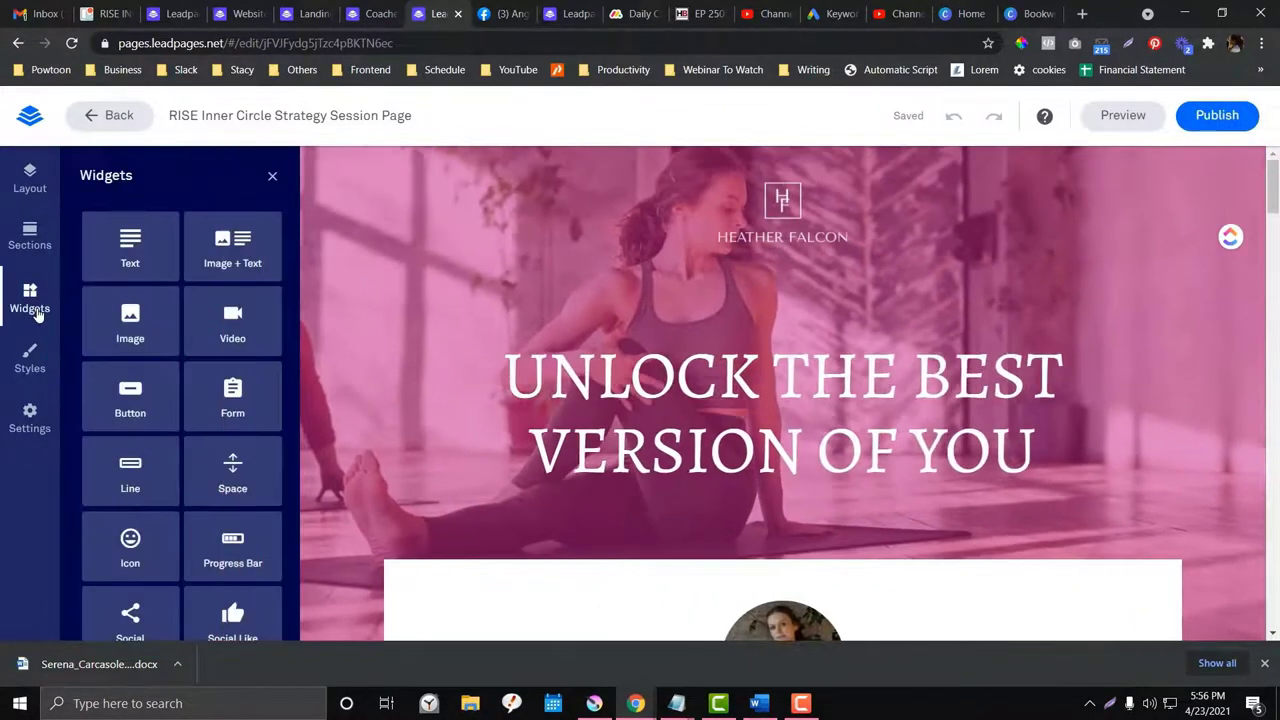
scroll(172, 370, down, 3)
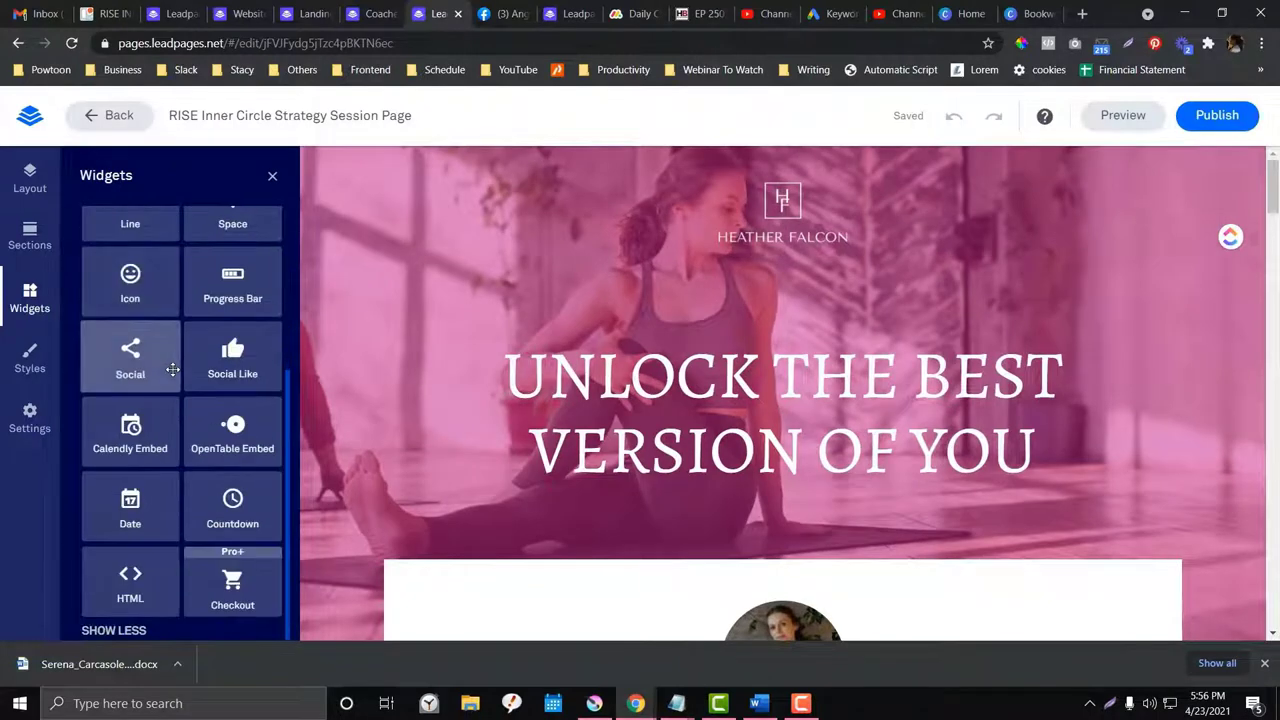
drag(130, 573, 676, 565)
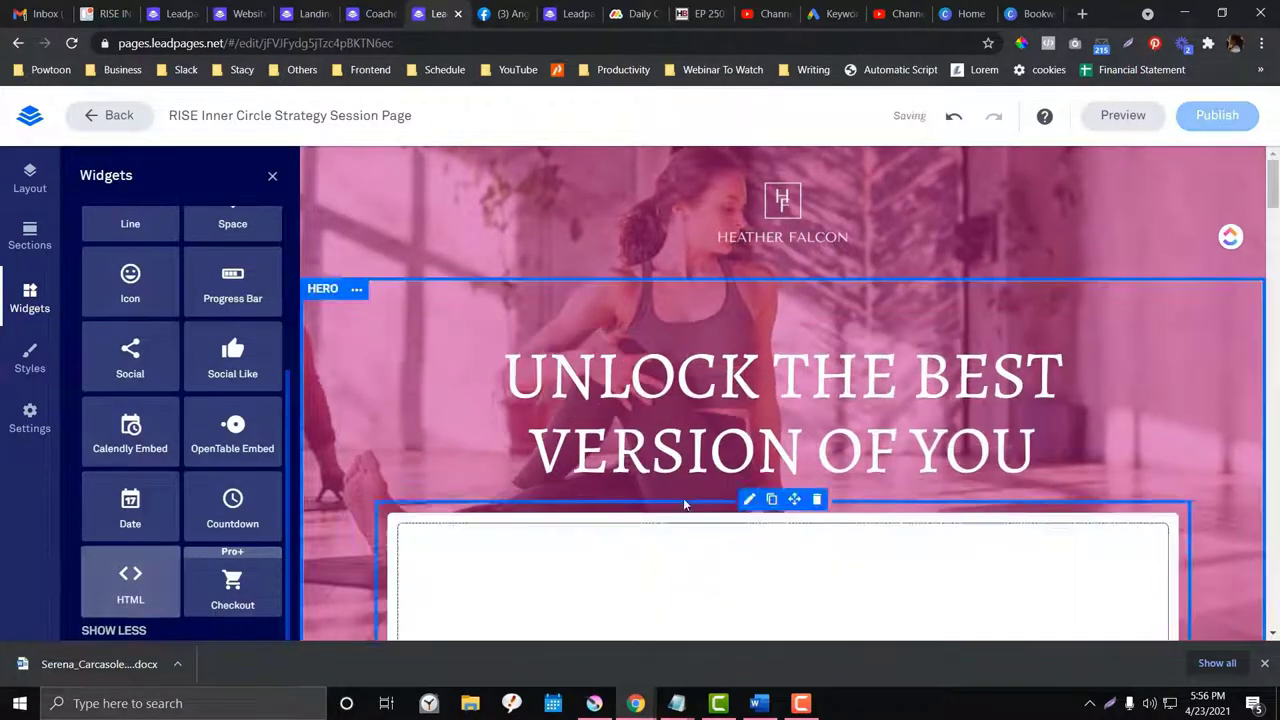
Step: Paste the copied pop-up button code into the HTML widget, save it and close the widget's settings
click(255, 490)
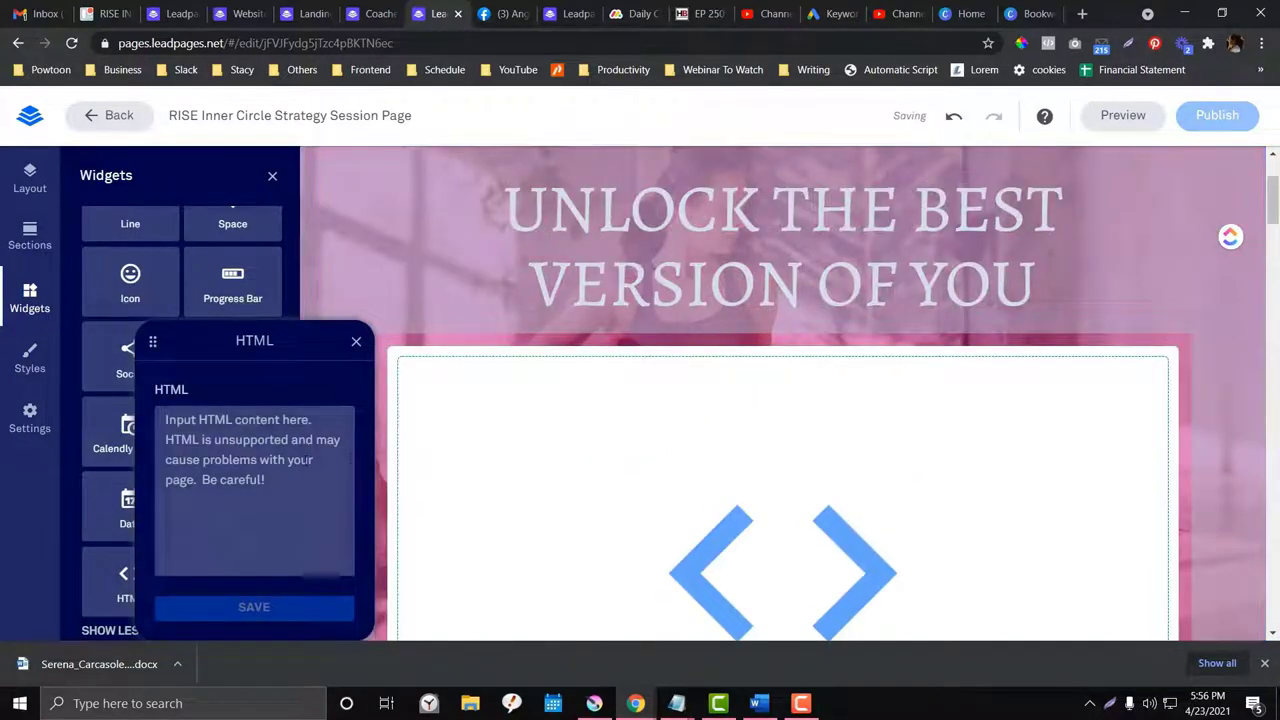
key(ctrl+v)
click(255, 607)
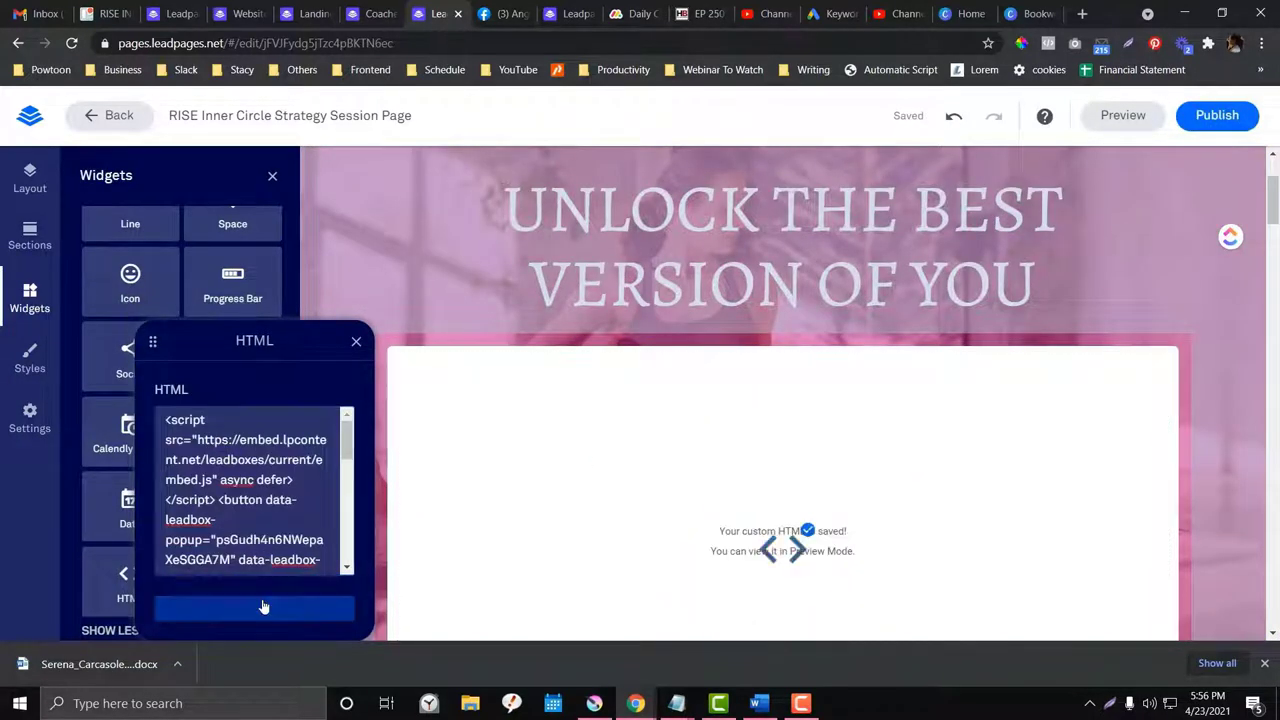
click(254, 607)
click(356, 343)
Step: Preview the landing page and test that the "Click here to subscribe" button opens the pop-up
click(1100, 120)
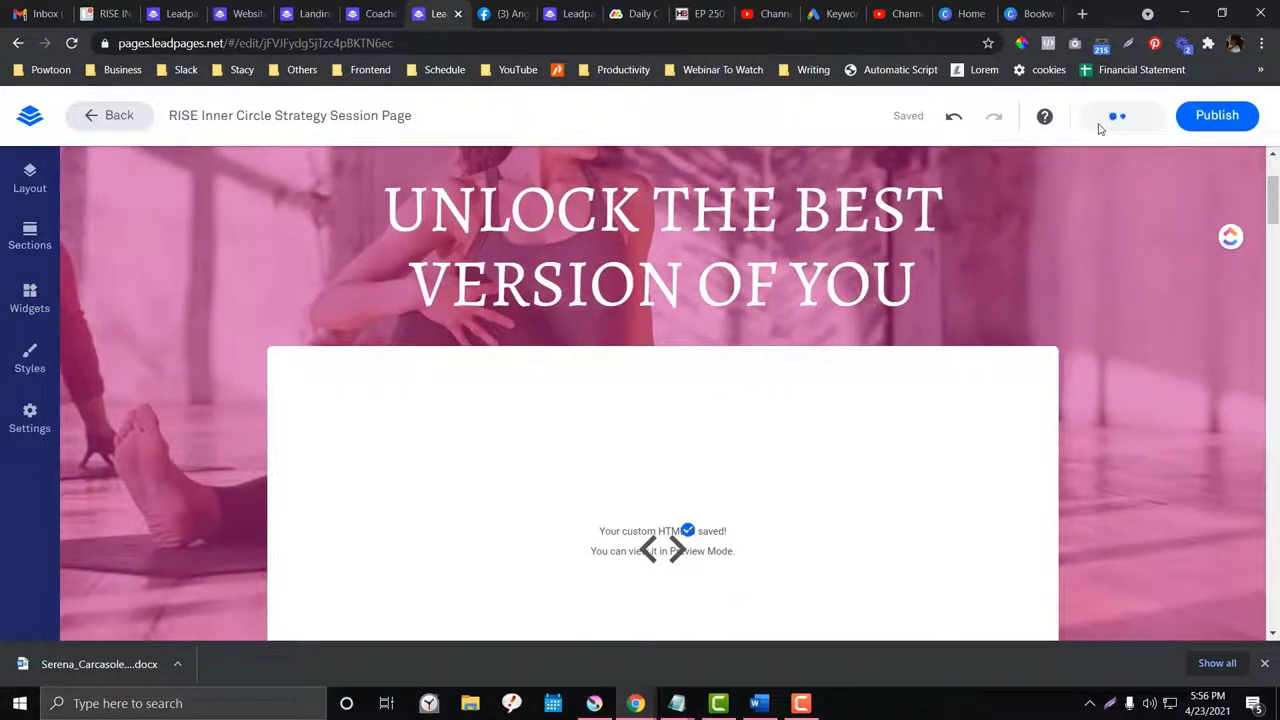
scroll(310, 270, down, 3)
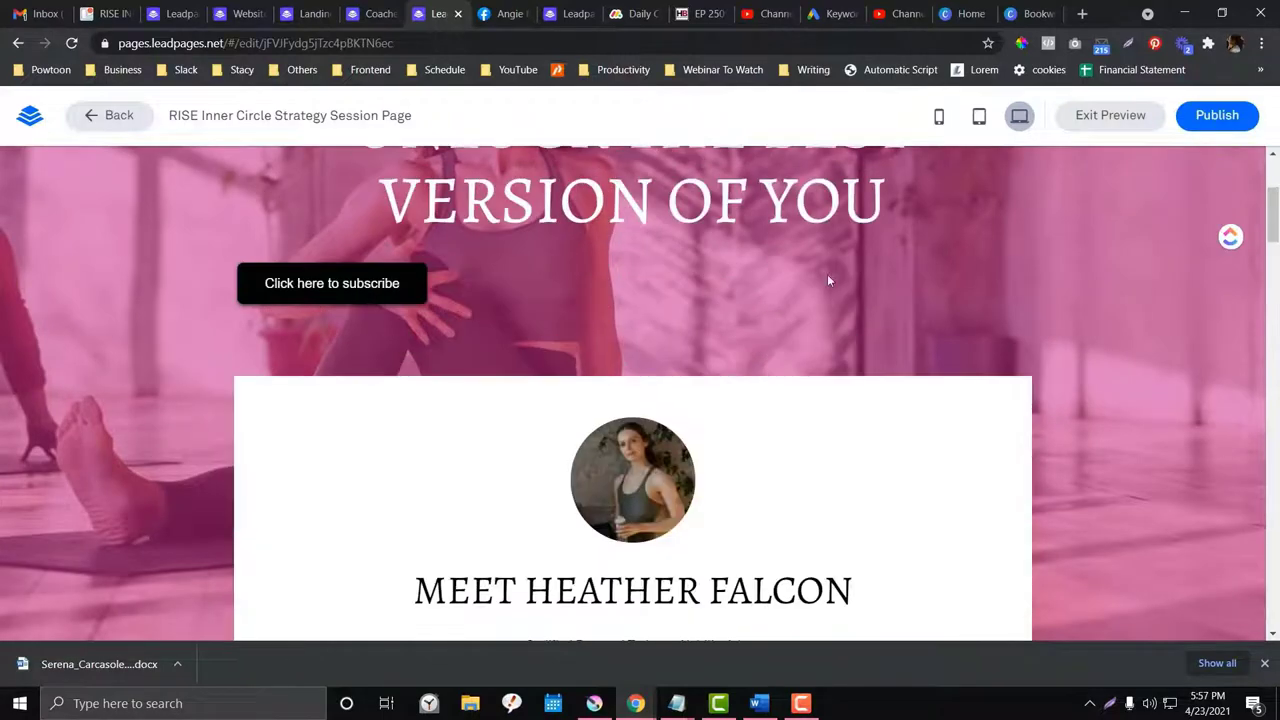
scroll(825, 275, up, 3)
scroll(355, 375, down, 2)
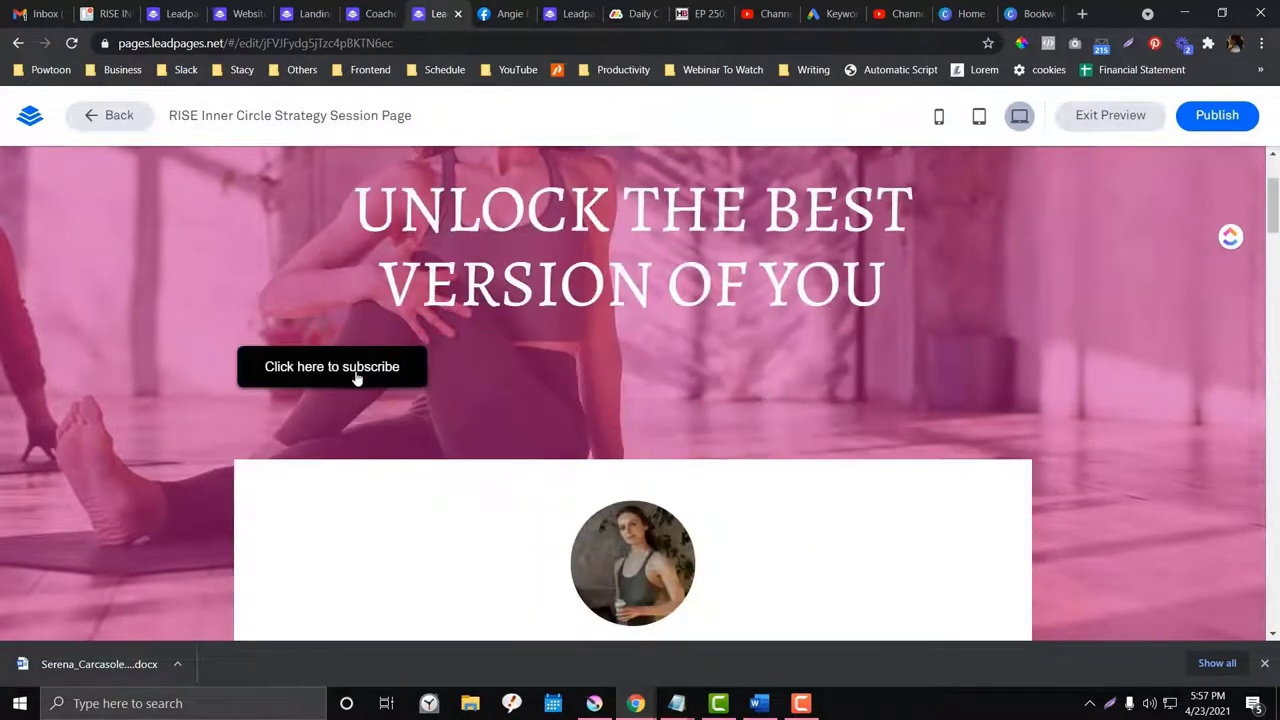
click(352, 372)
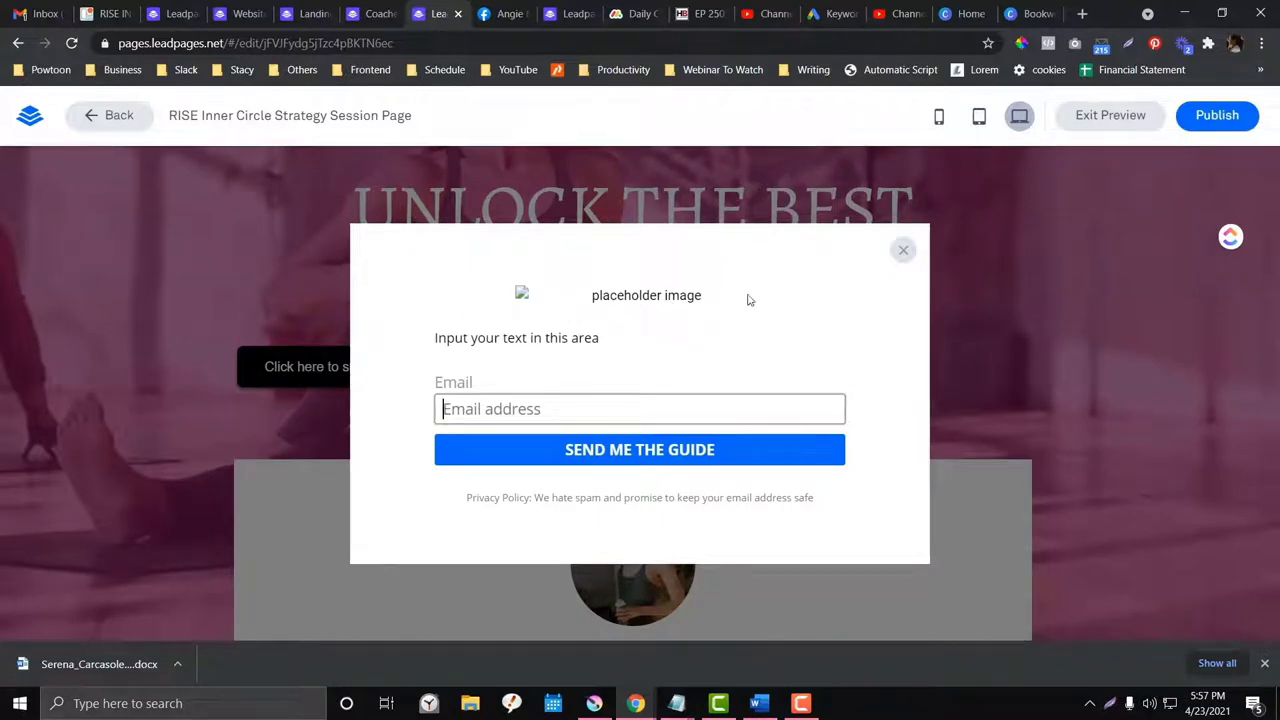
click(902, 251)
click(349, 367)
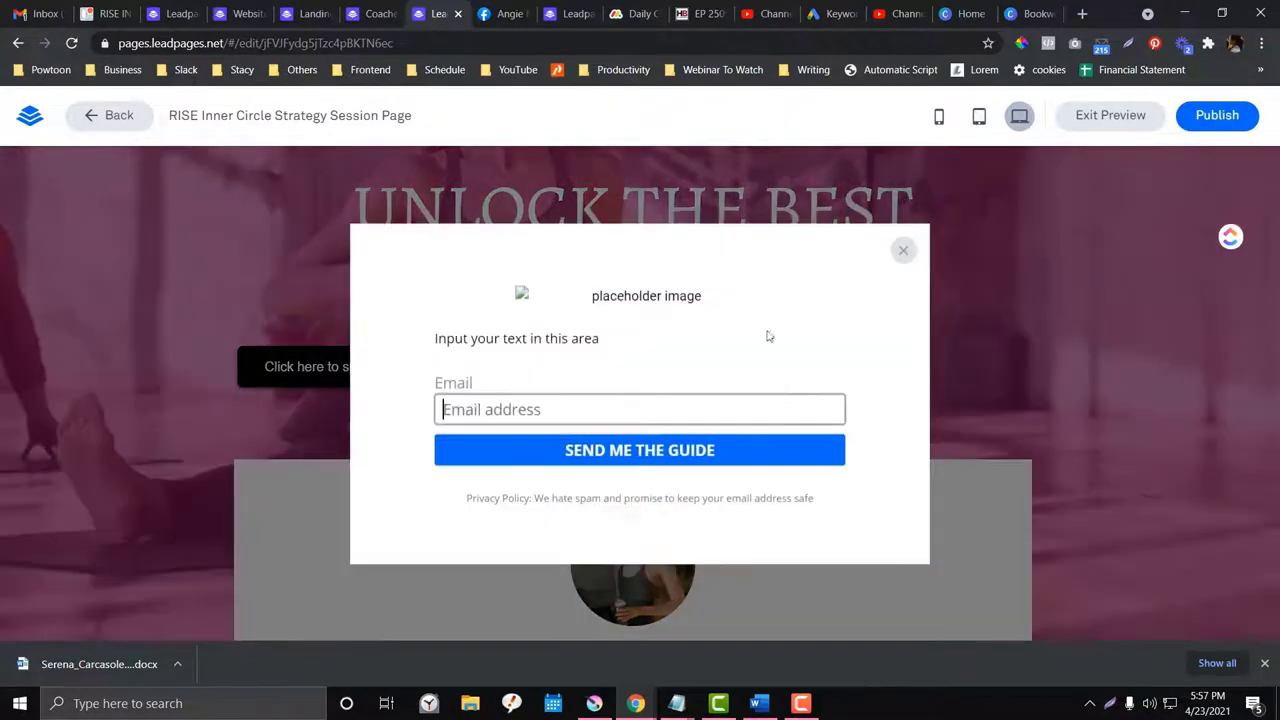
click(903, 251)
scroll(817, 298, up, 2)
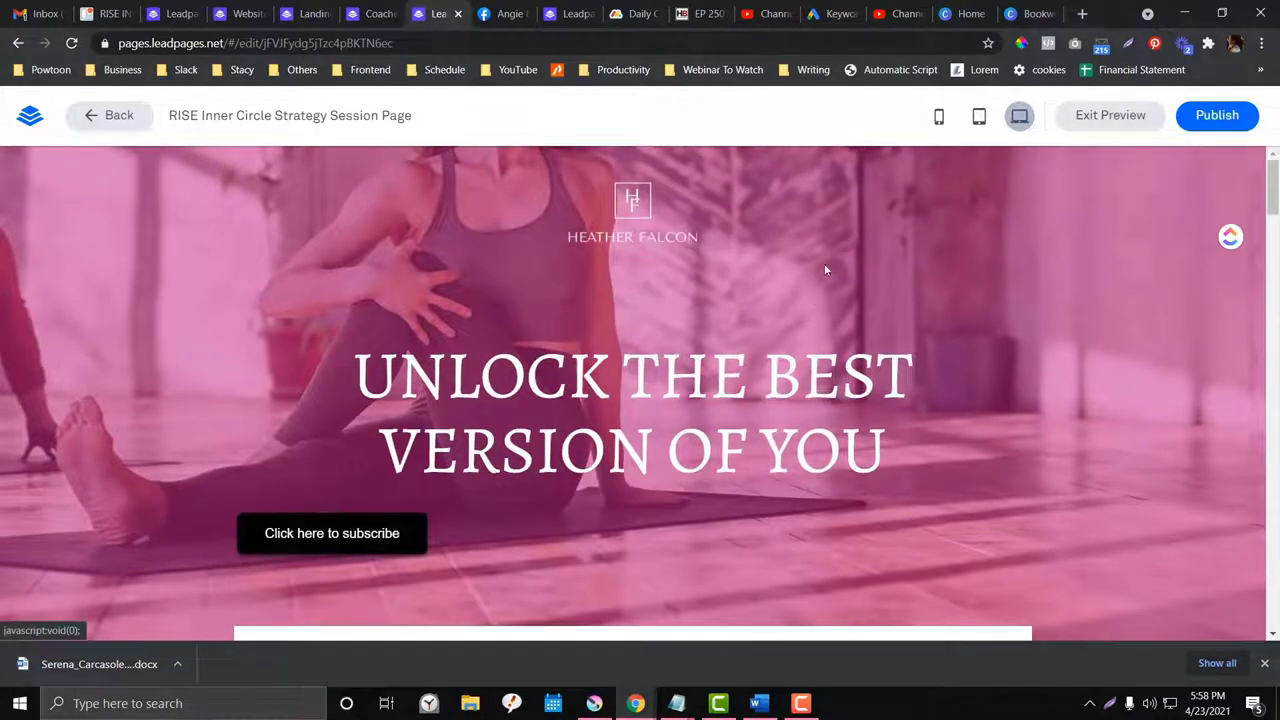
Step: Return to editing the page, insert a <center> tag before the script in the HTML widget, and copy the tag
click(1071, 112)
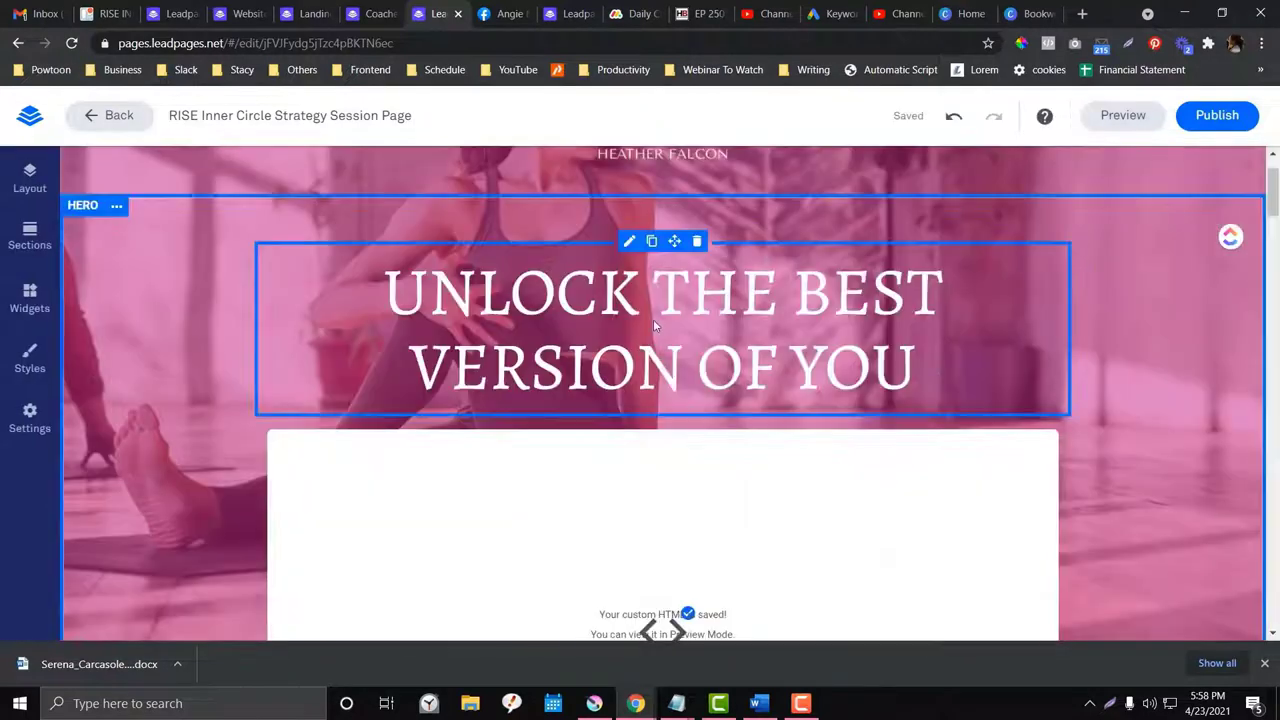
scroll(655, 320, down, 1)
scroll(655, 320, down, 2)
click(652, 358)
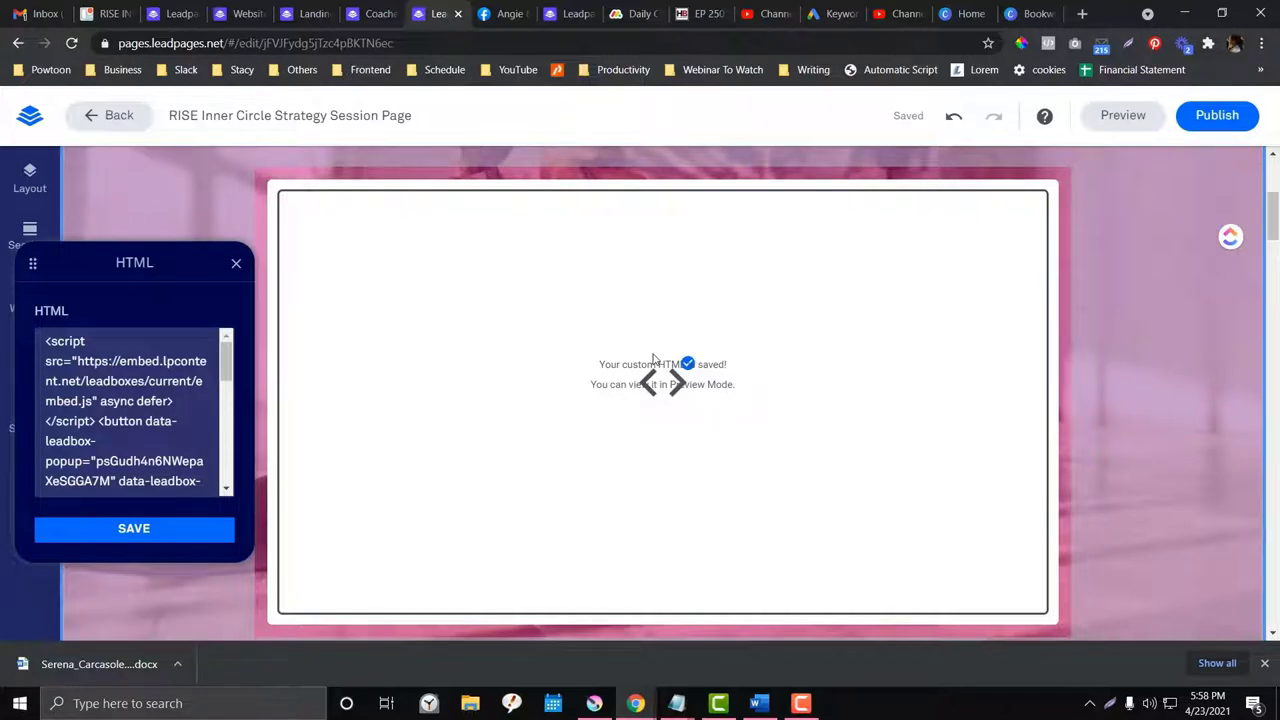
click(43, 341)
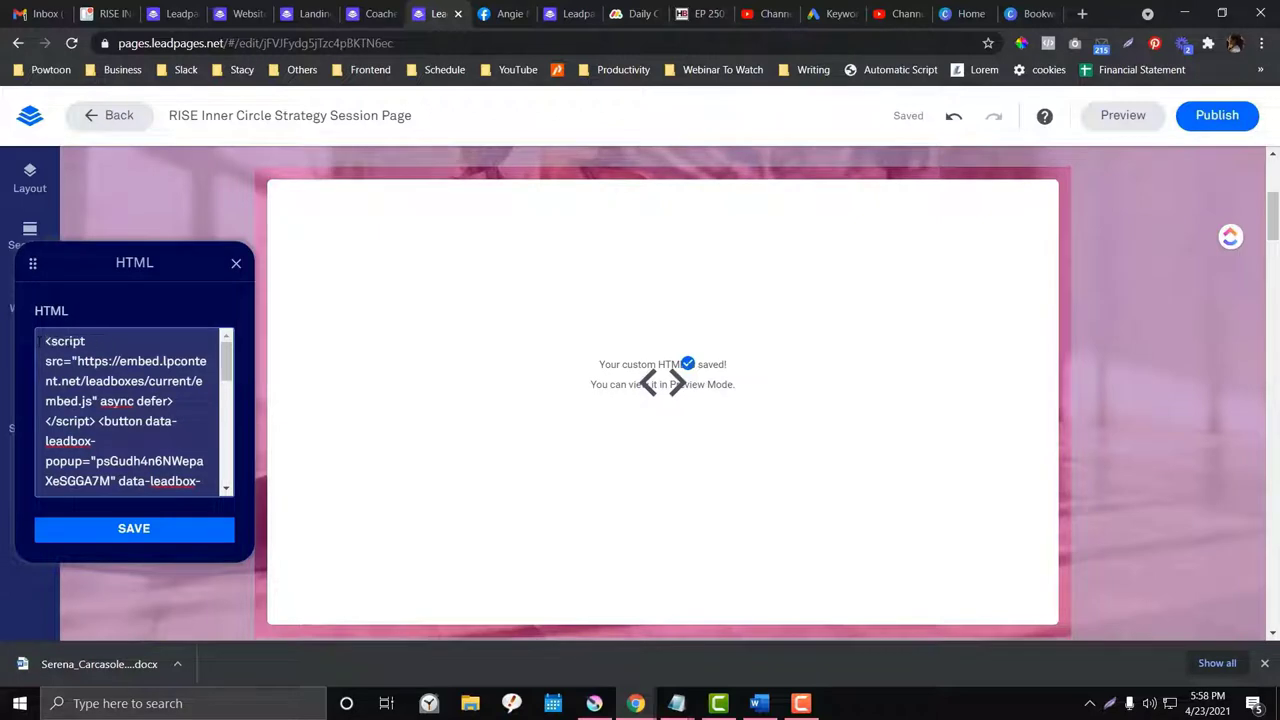
text(<center>)
key(shift+Home)
key(ctrl+c)
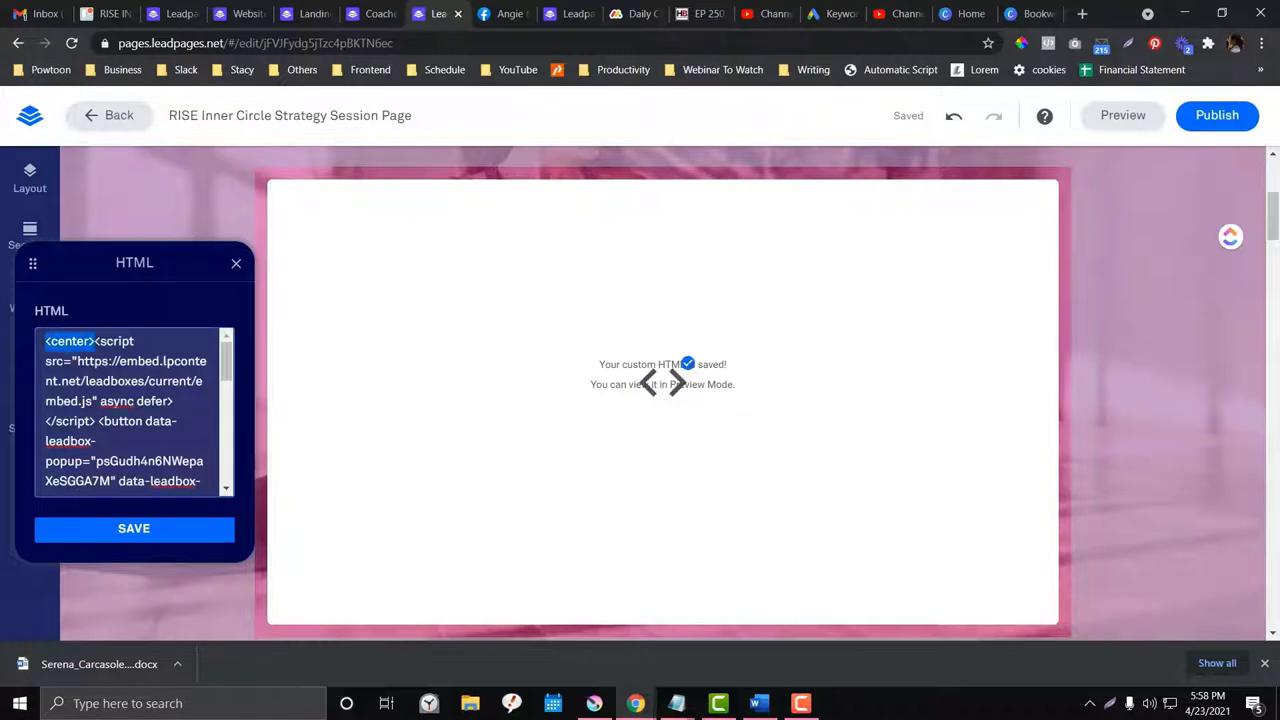
Step: Add a closing </center> tag on a new line after the button code and save the HTML widget
scroll(172, 470, down, 10)
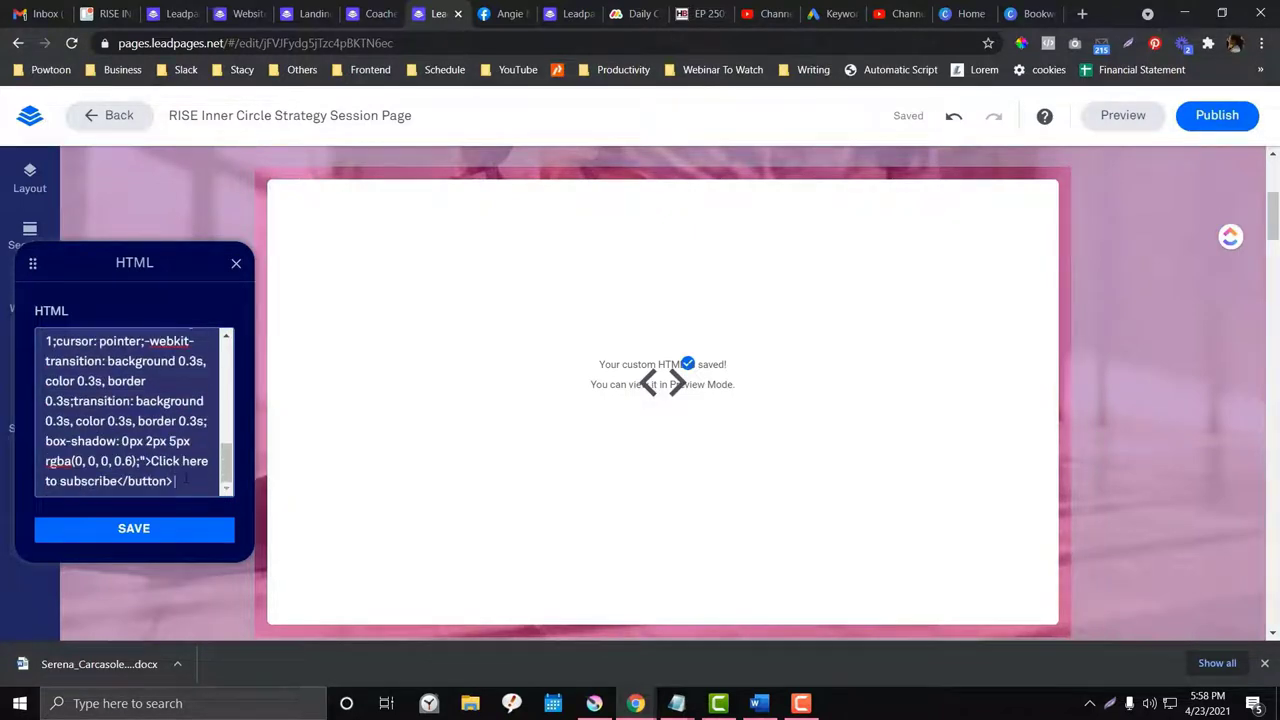
key(Return)
key(ctrl+v)
click(51, 488)
text(/)
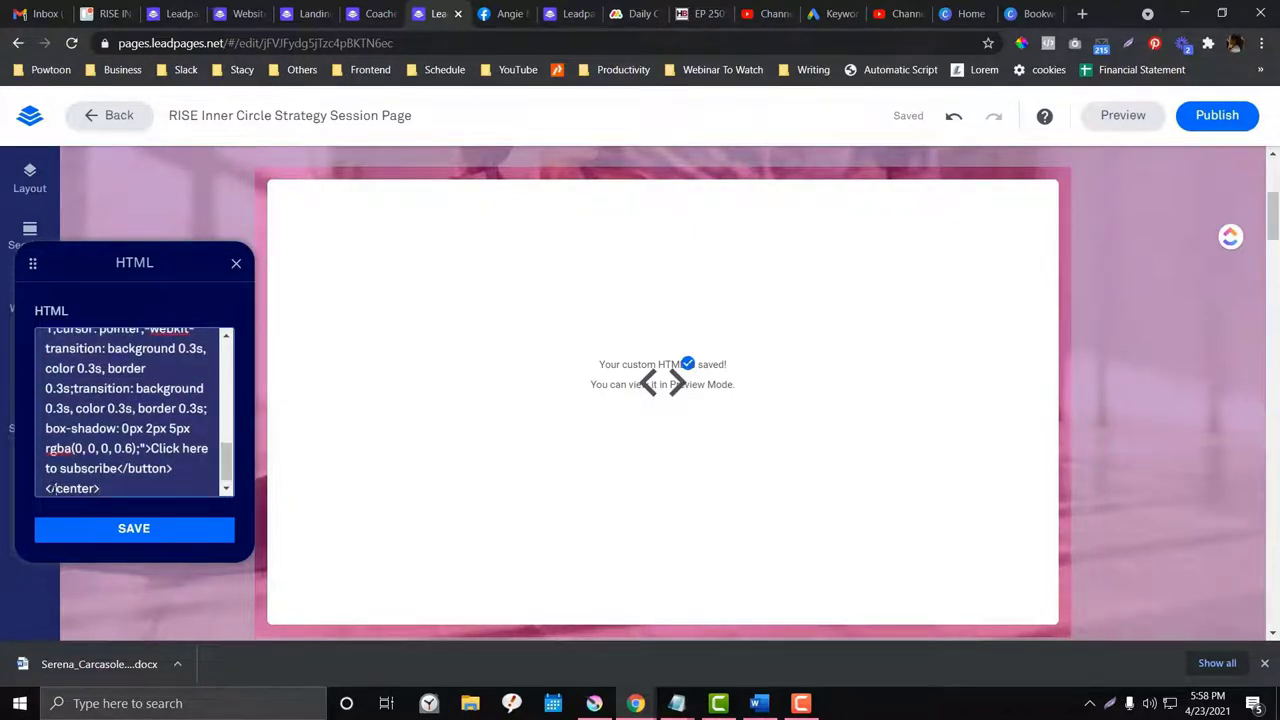
click(126, 528)
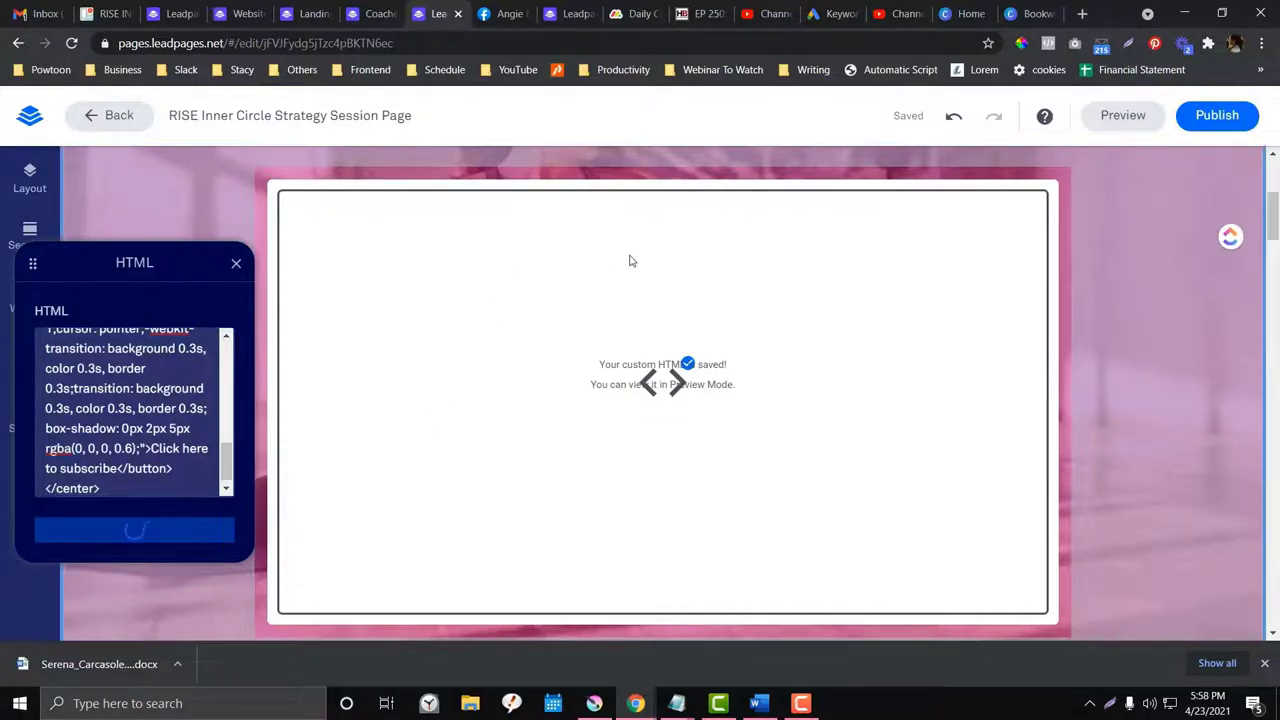
Step: Preview the landing page again, check the subscribe button's placement and open its pop-up
click(1128, 126)
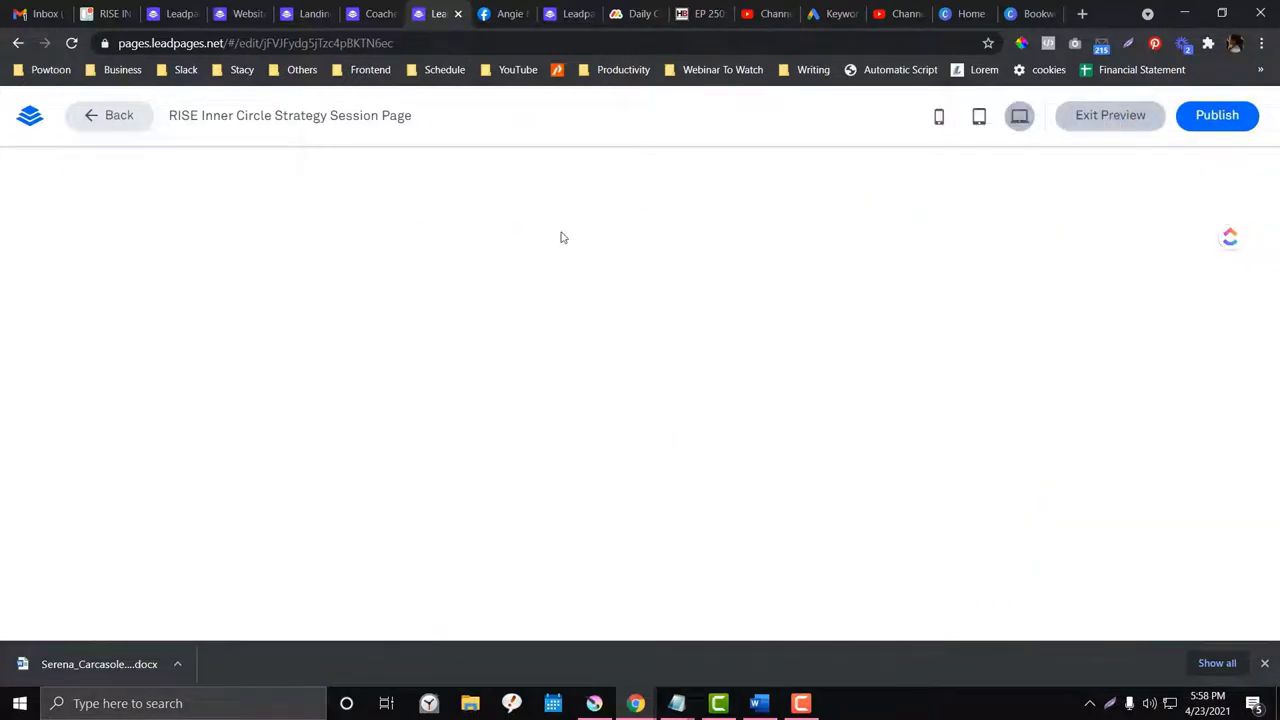
scroll(474, 387, down, 3)
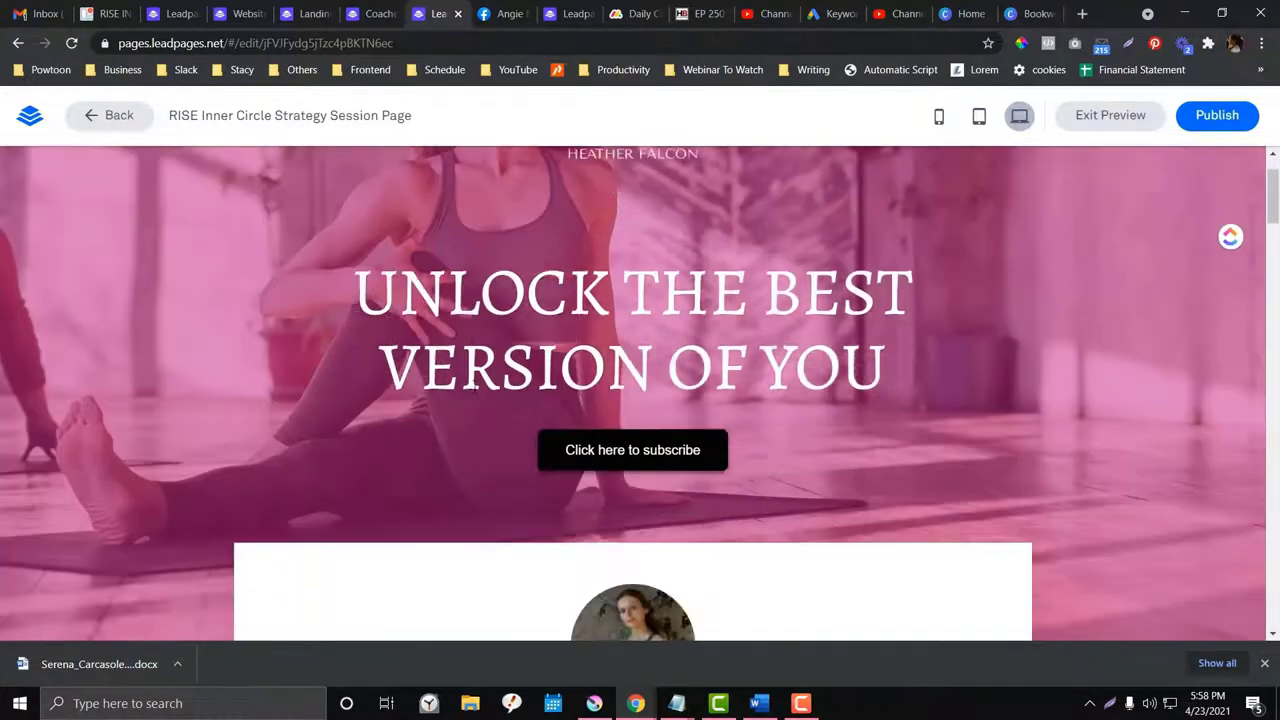
scroll(708, 366, up, 3)
scroll(635, 343, down, 10)
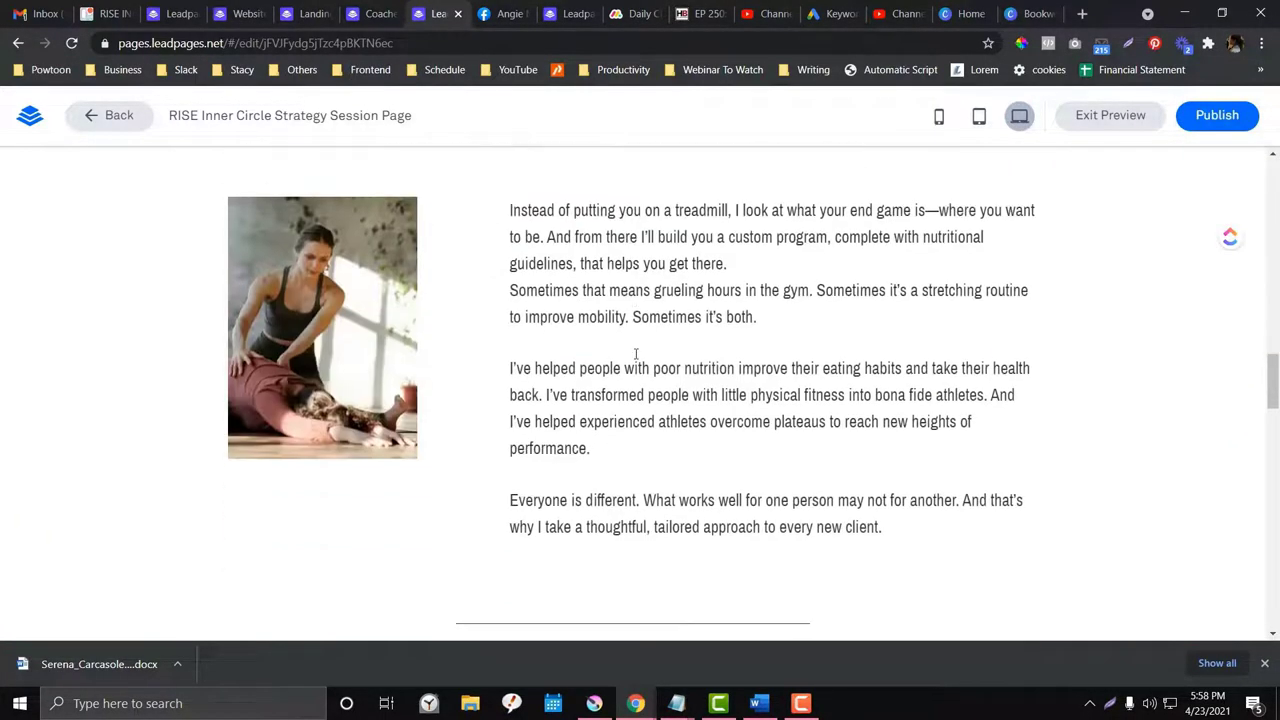
scroll(636, 352, up, 10)
scroll(636, 355, up, 1)
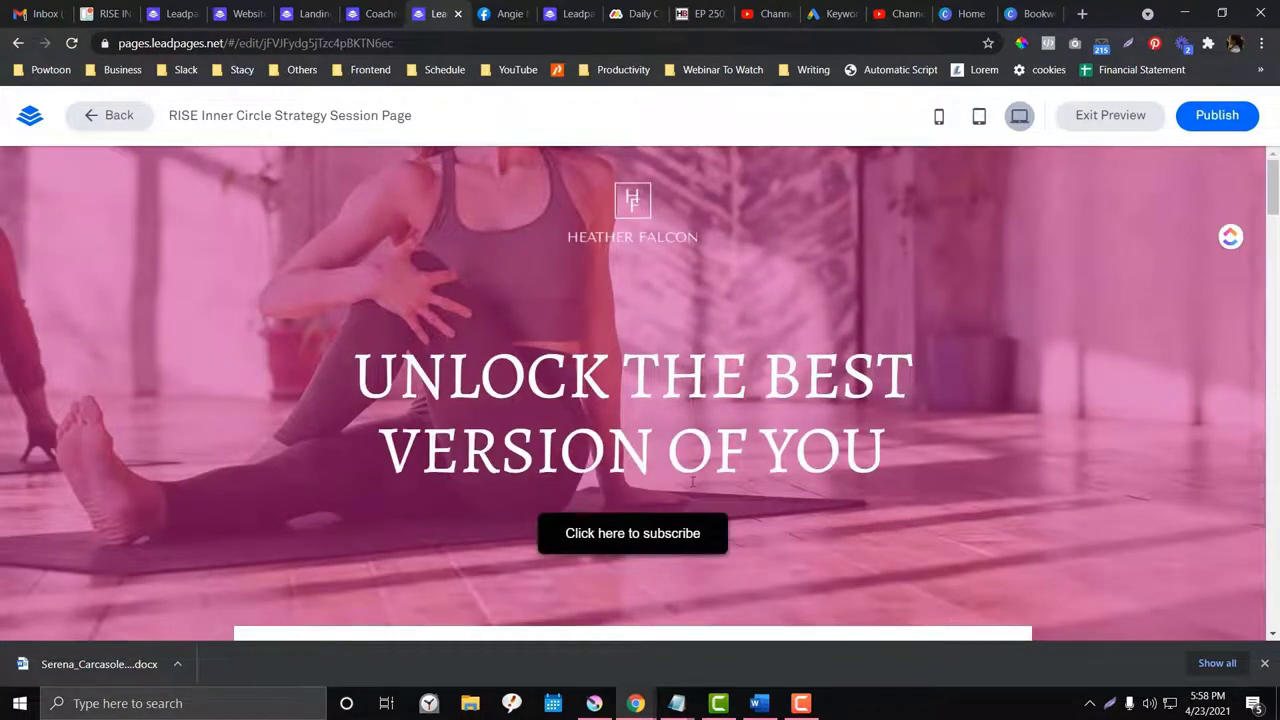
click(597, 531)
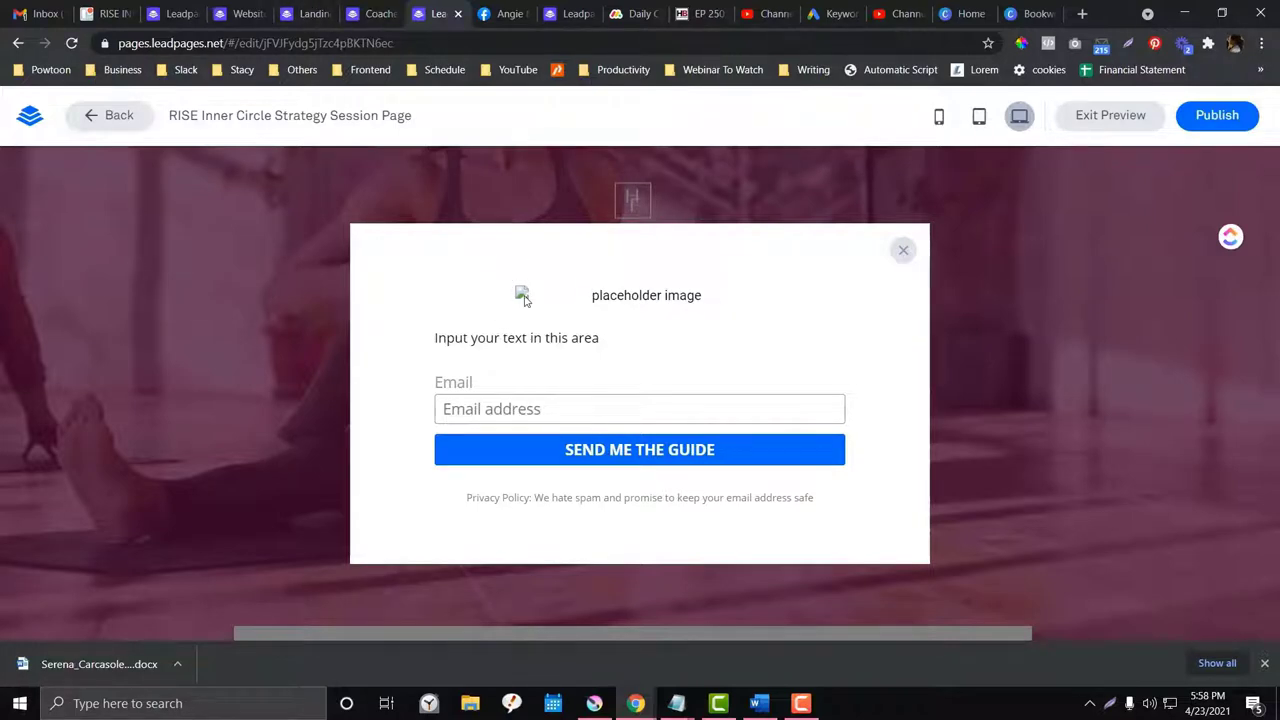
Step: Return to the Leadpages dashboard and look through the Pop-Ups, Alert Bars, Opt-In Texts and Trigger Links conversion tools
click(376, 13)
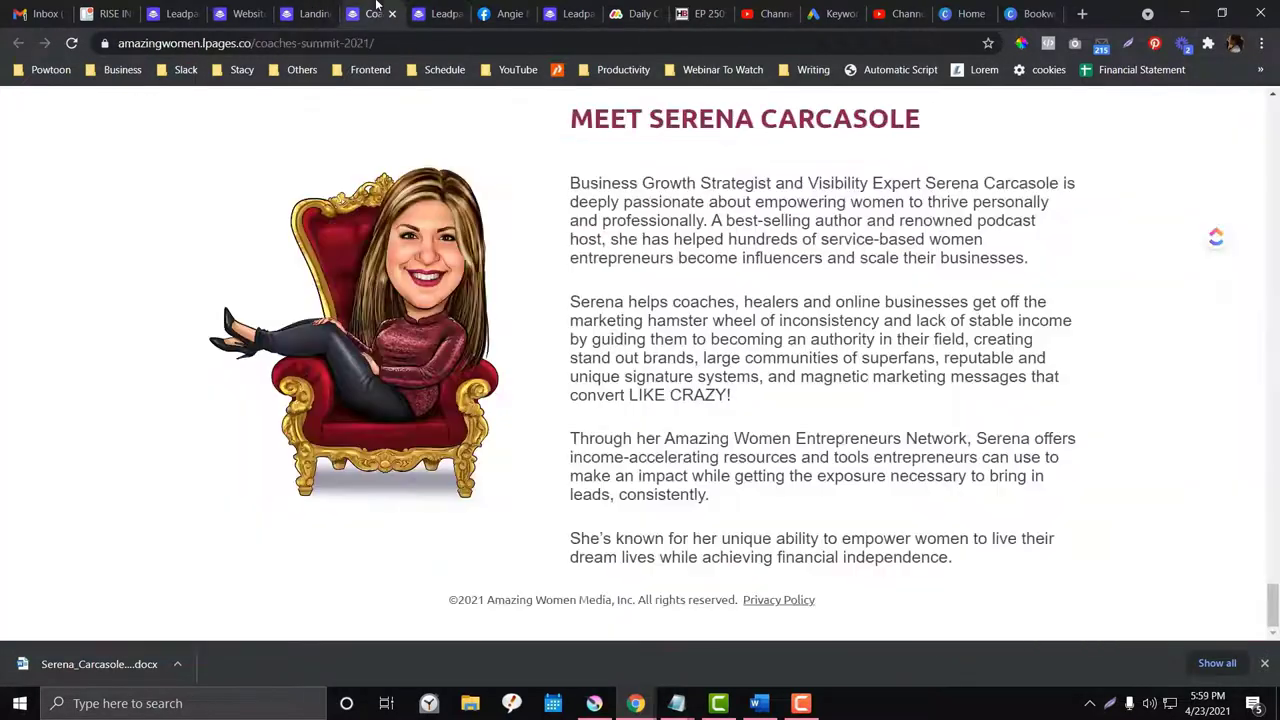
click(312, 12)
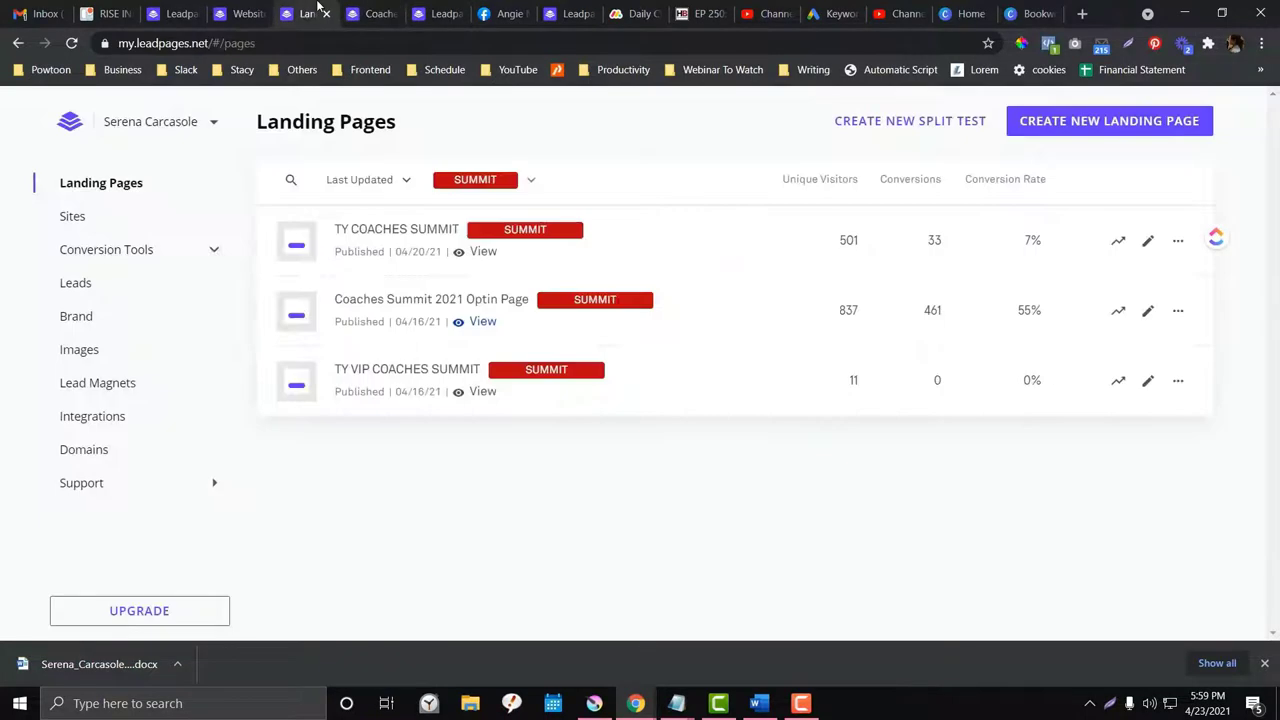
click(118, 280)
click(172, 254)
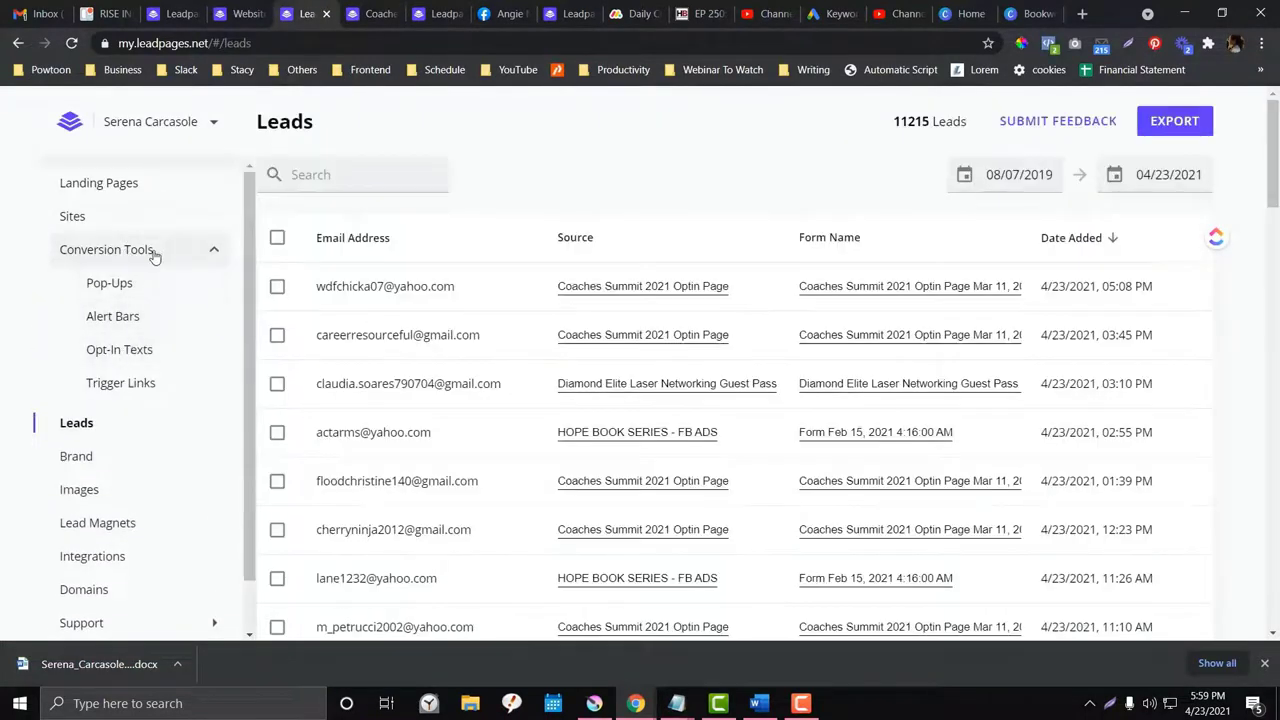
click(140, 297)
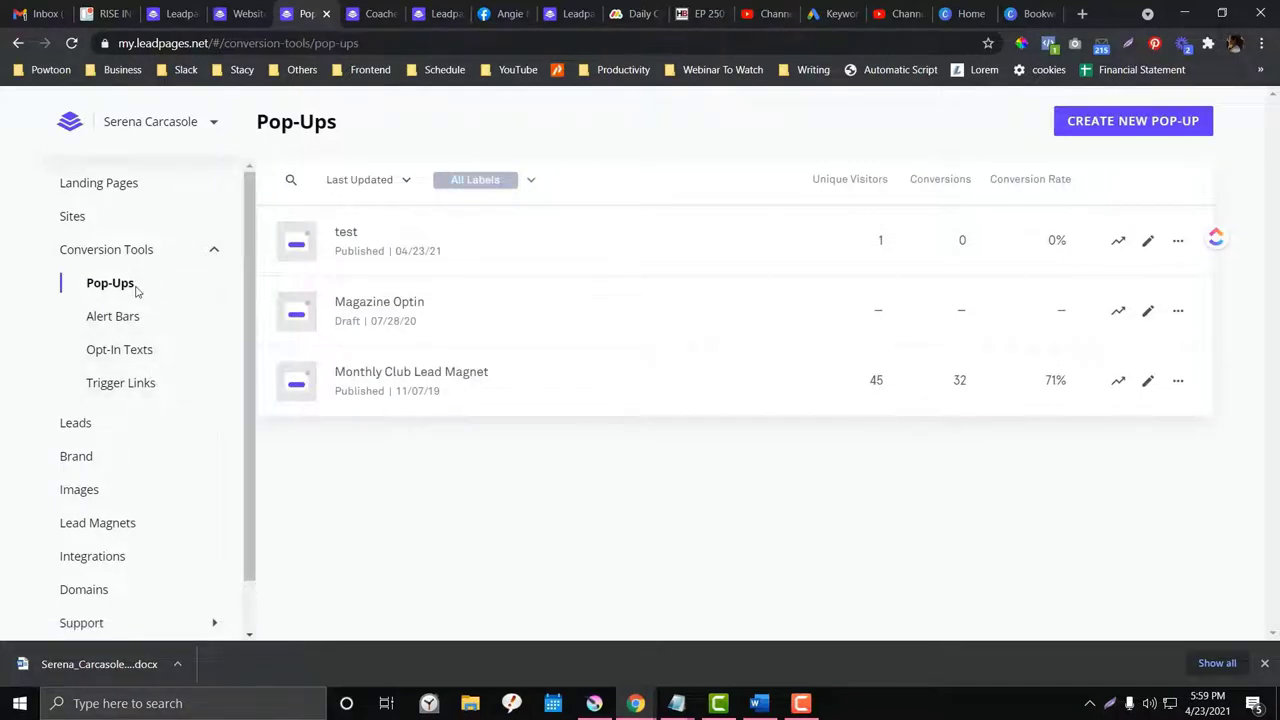
click(126, 317)
click(128, 352)
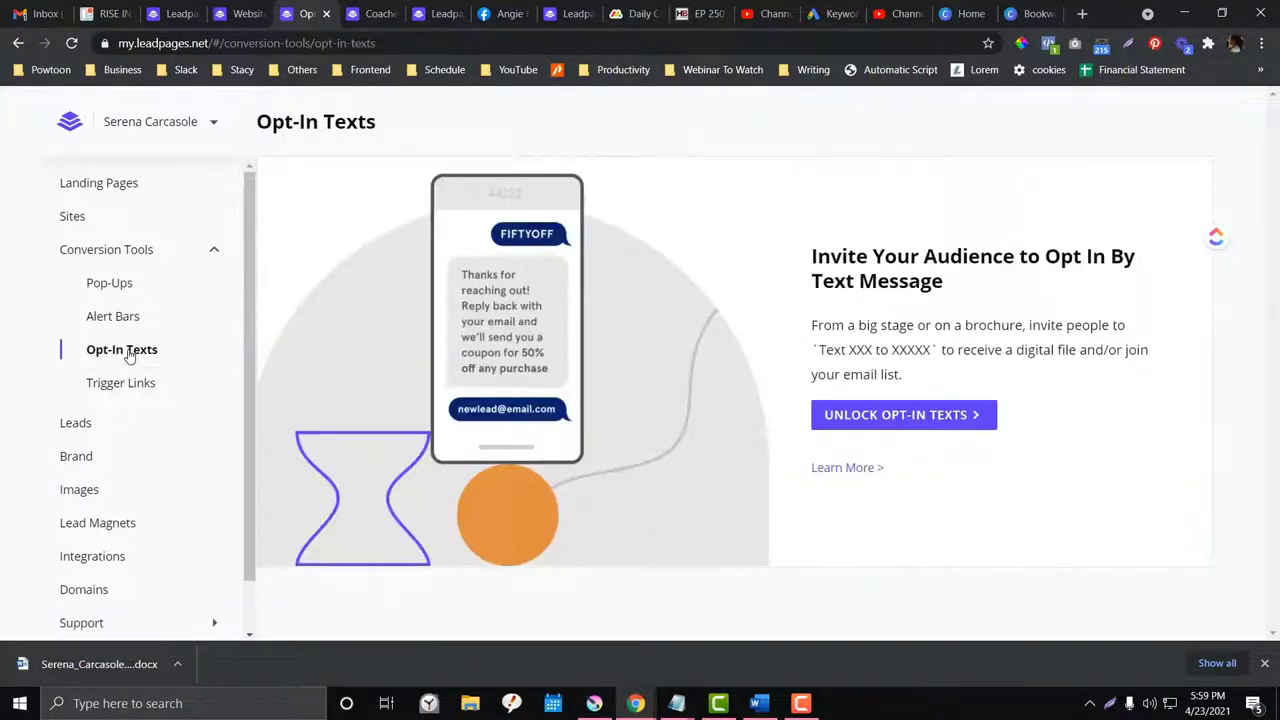
click(132, 389)
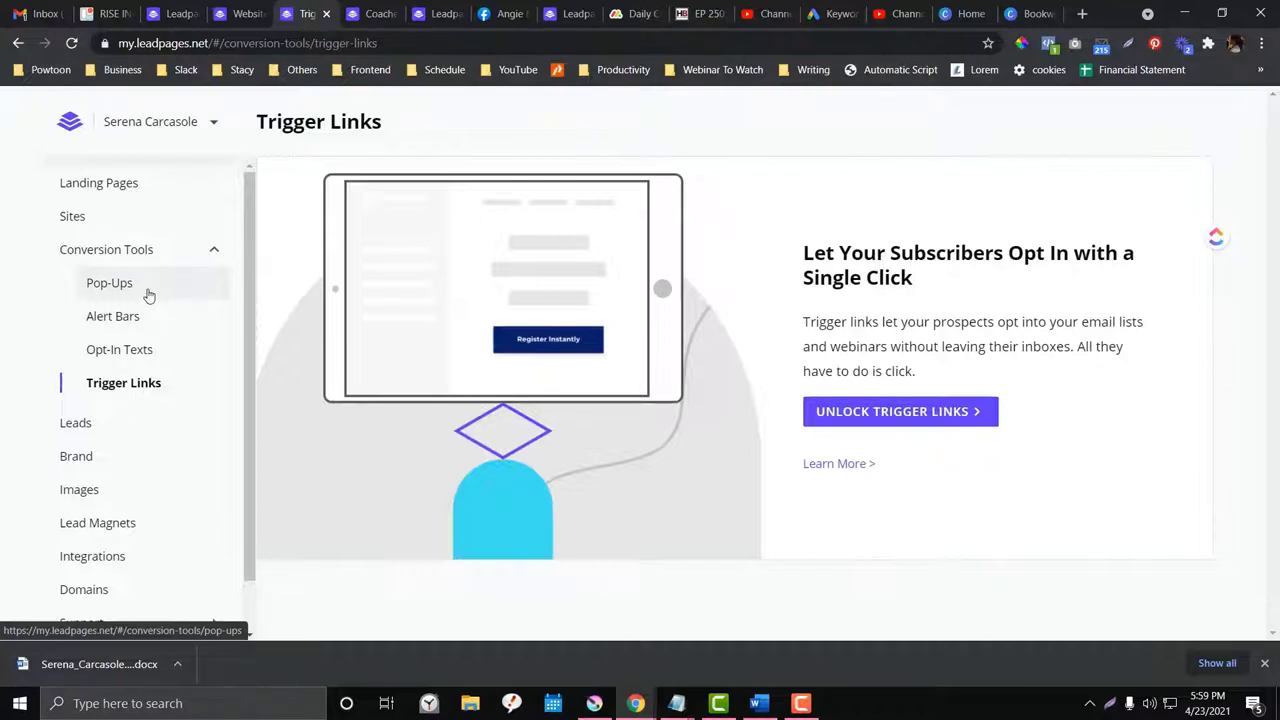
click(148, 290)
Step: Open the Leads list and review its email address, source, form name and date added columns
click(108, 434)
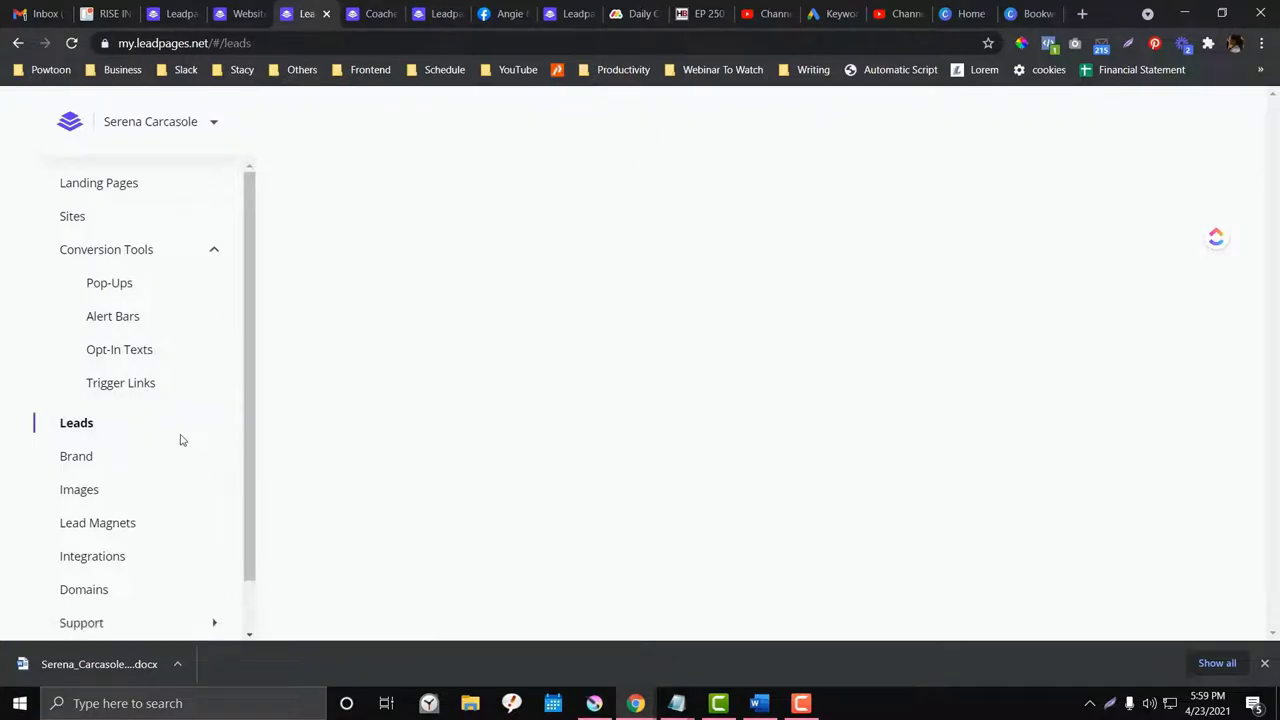
scroll(331, 245, down, 2)
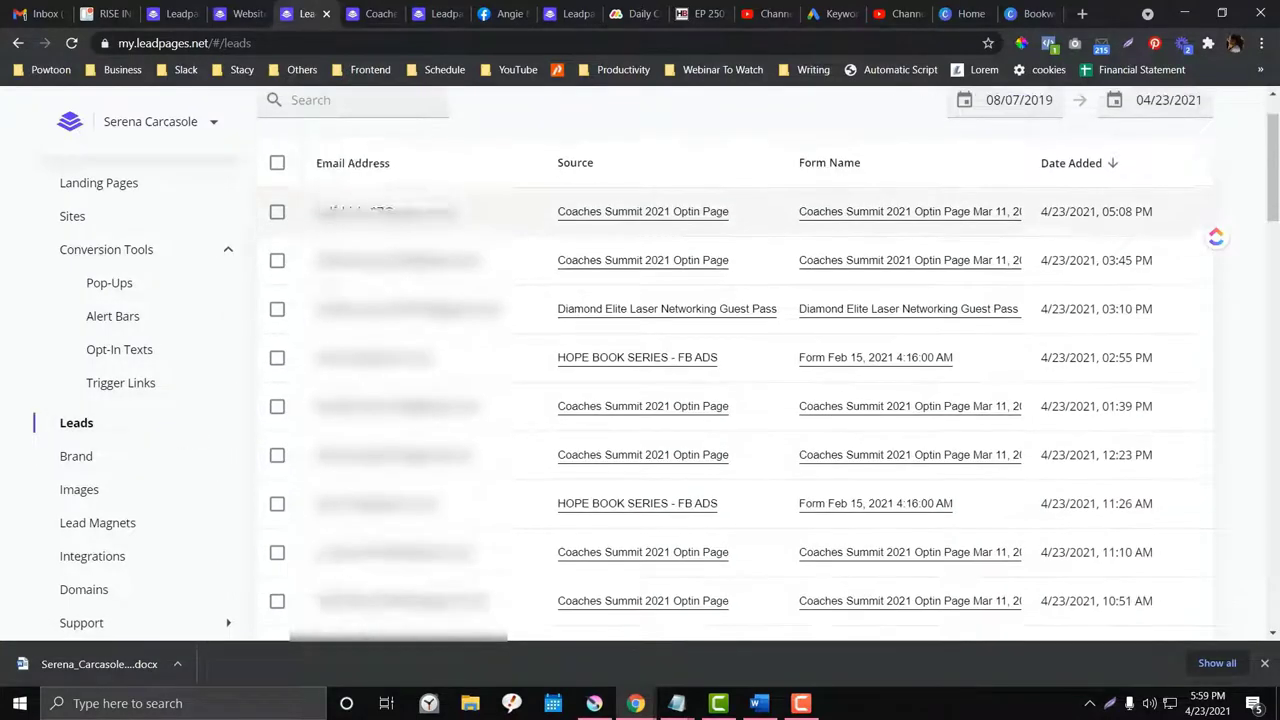
scroll(735, 380, down, 3)
scroll(735, 380, up, 5)
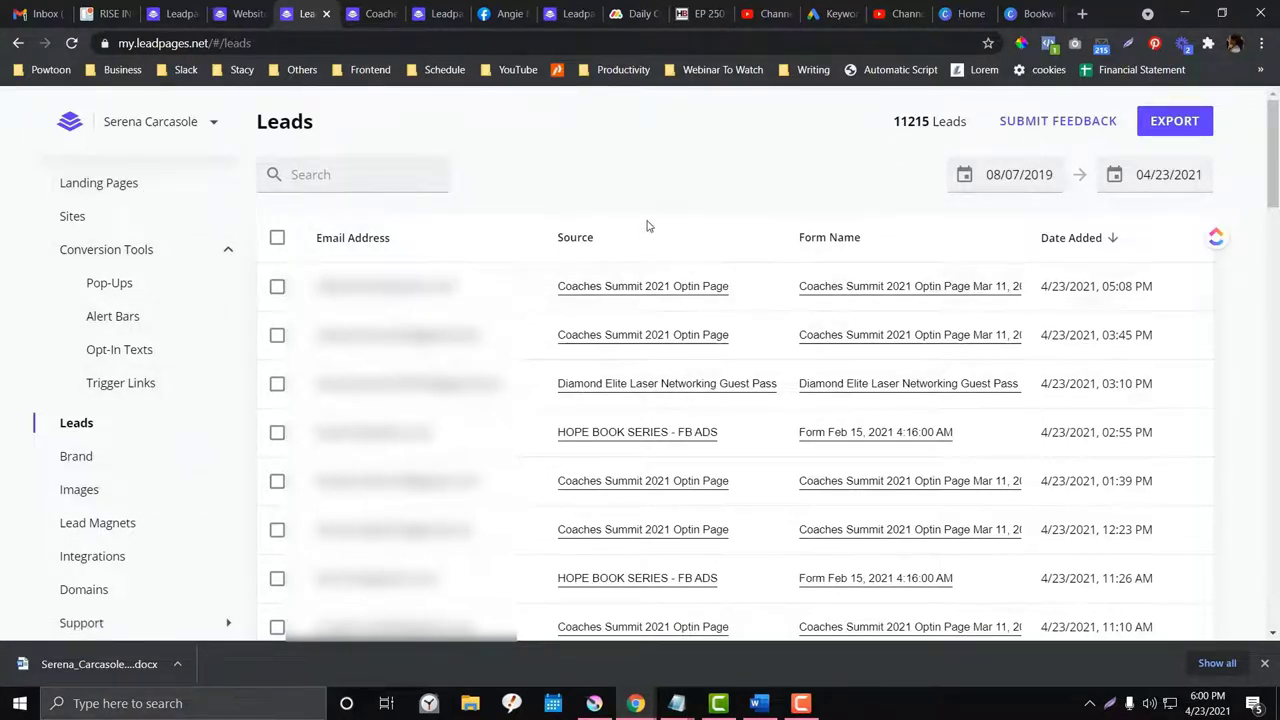
scroll(494, 290, down, 6)
scroll(494, 290, up, 6)
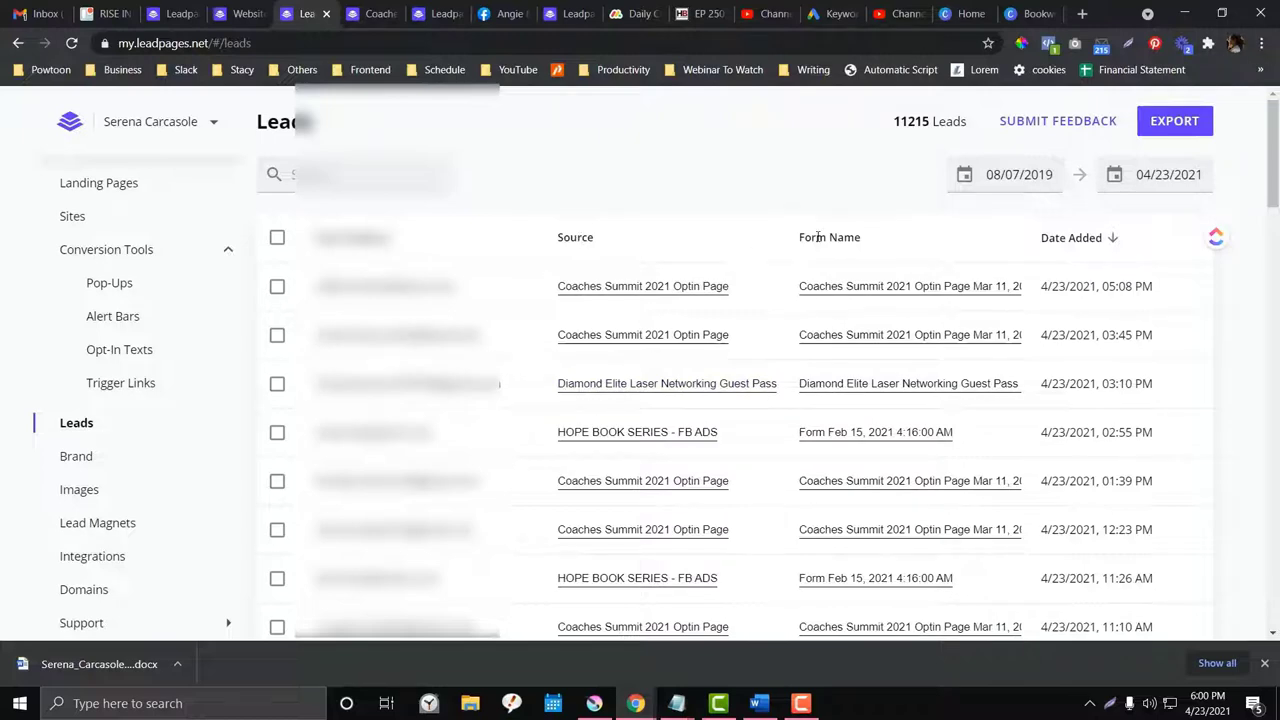
scroll(271, 363, down, 1)
Step: View the account's saved brand colors and its library of uploaded images
click(86, 455)
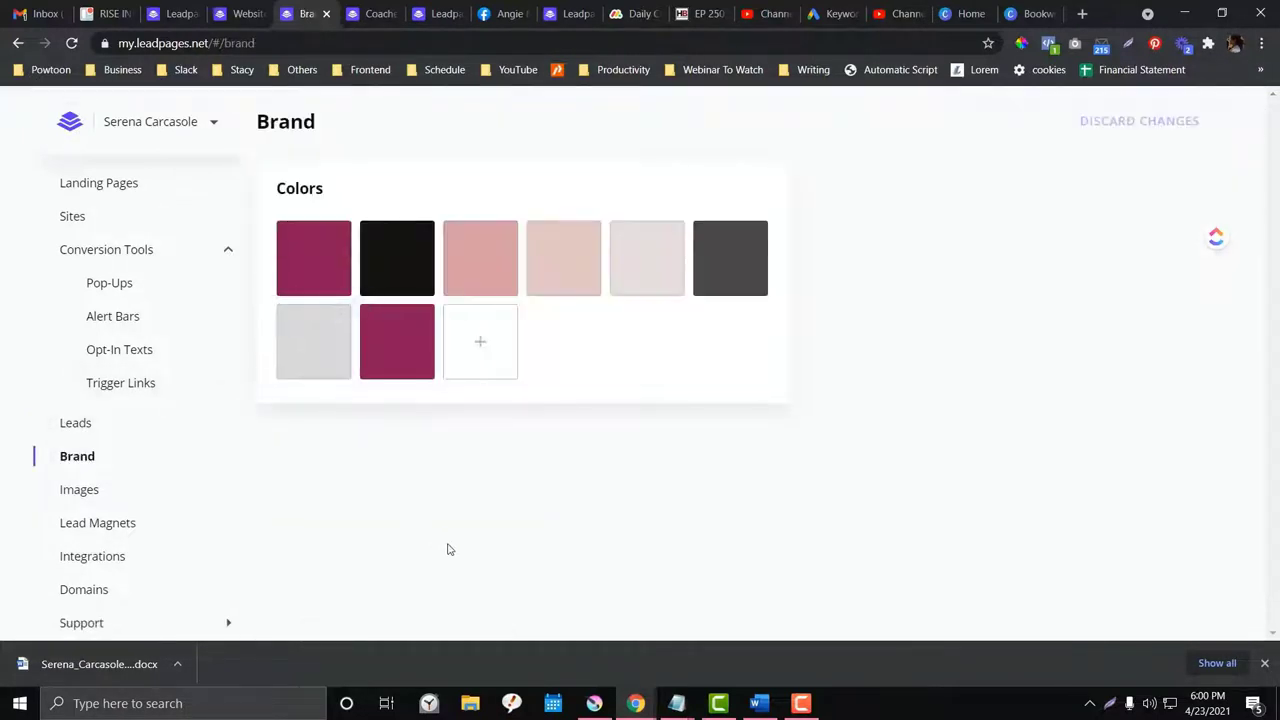
mouse_move(740, 297)
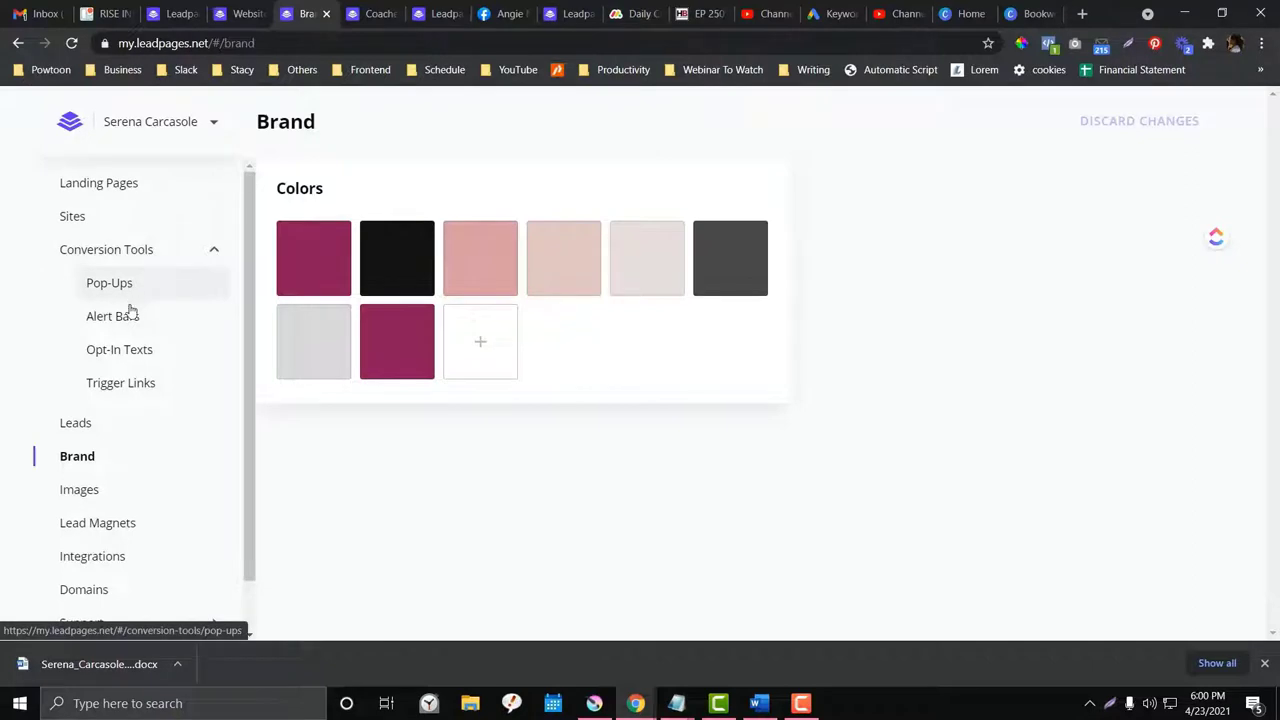
scroll(130, 310, down, 1)
click(109, 430)
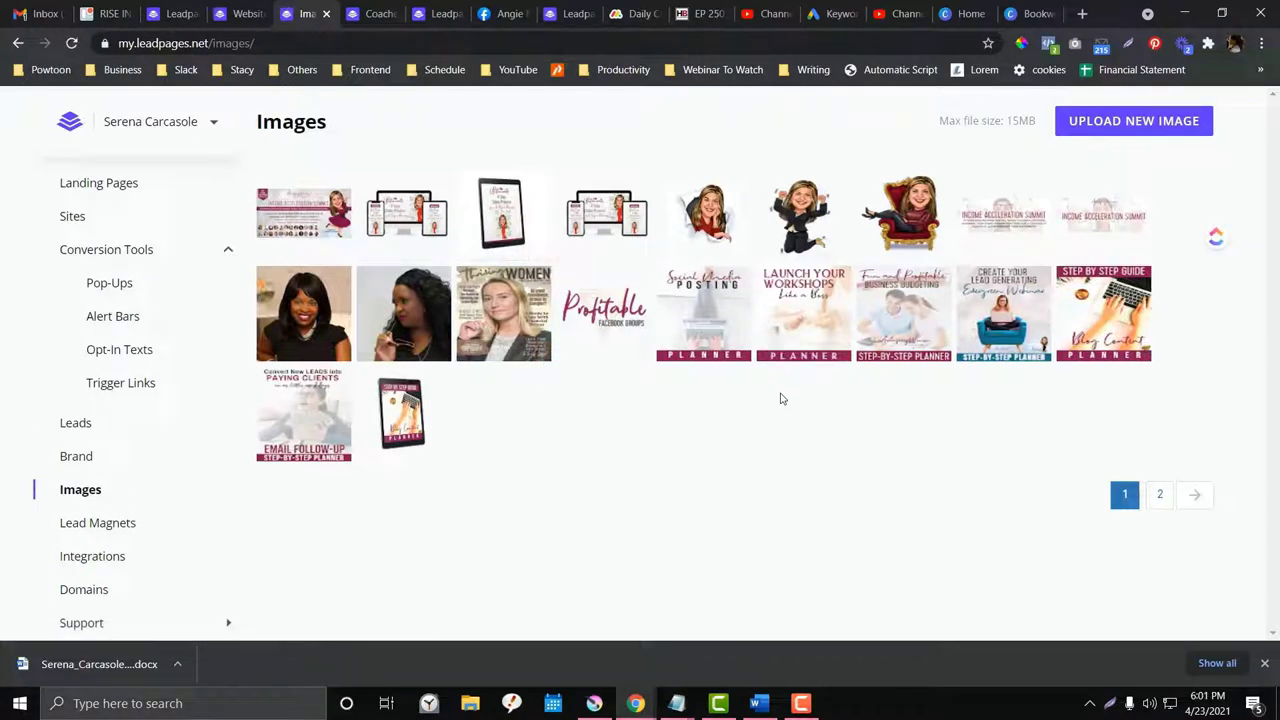
Step: Open the landing pages list in a separate tab and open the RISE Inner Circle Strategy Session Page for editing
right_click(115, 182)
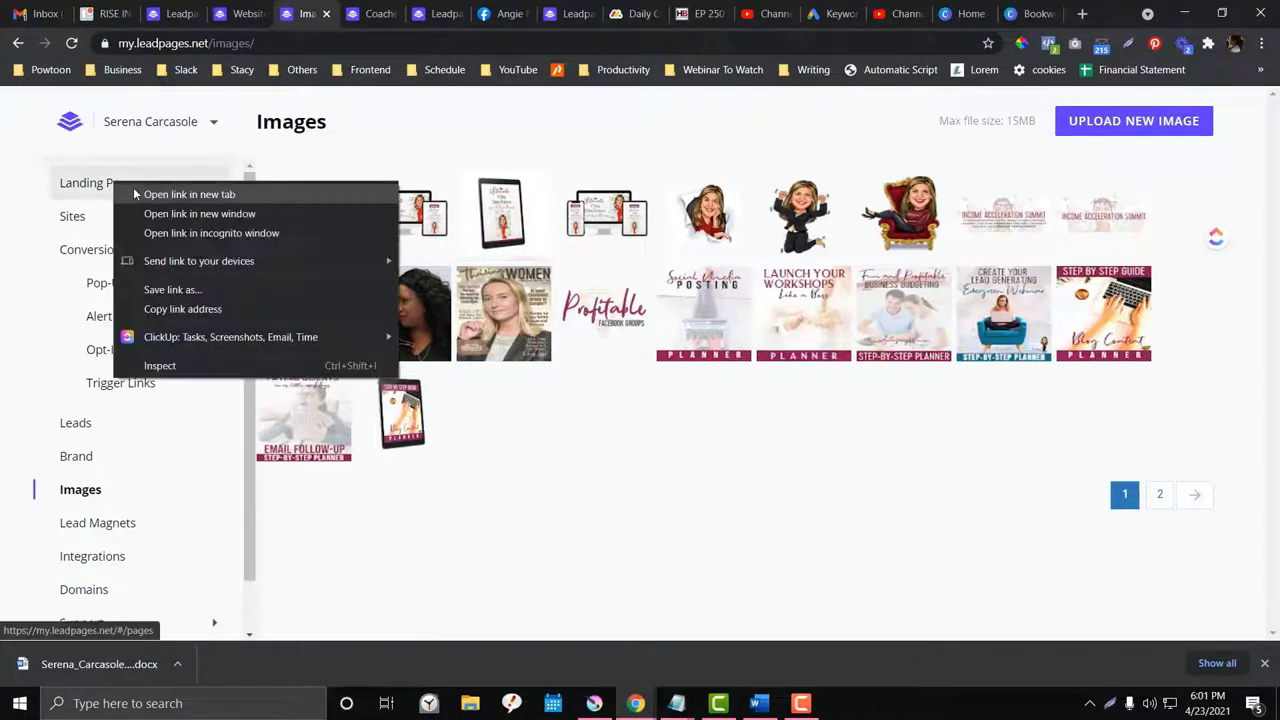
click(175, 191)
click(374, 11)
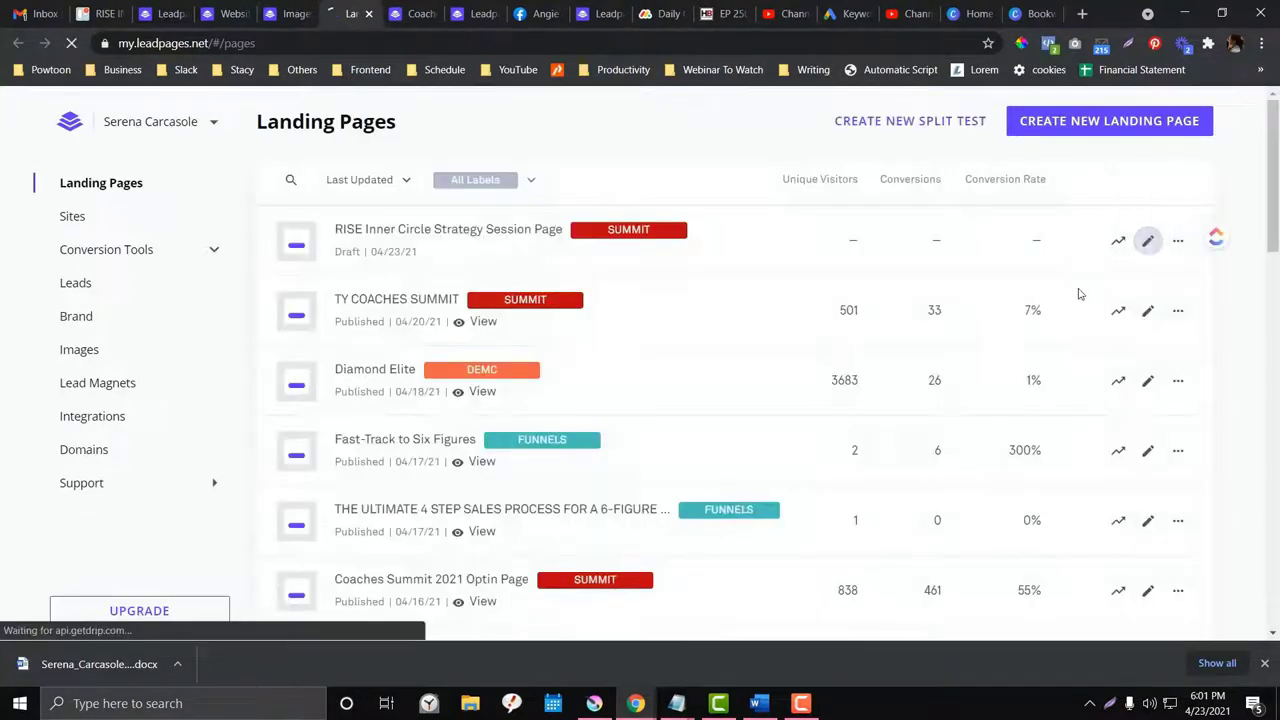
click(1079, 293)
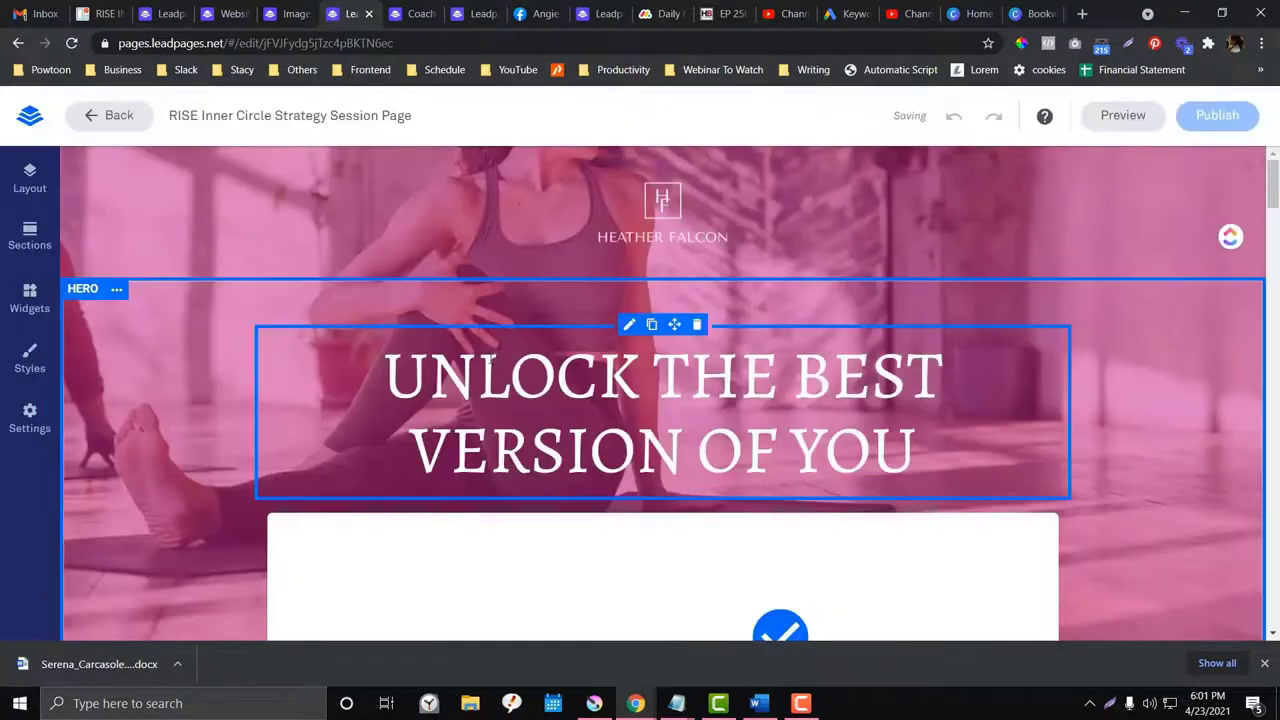
Step: Add an Image widget below the custom HTML widget in the hero section and open its image chooser
scroll(674, 383, down, 3)
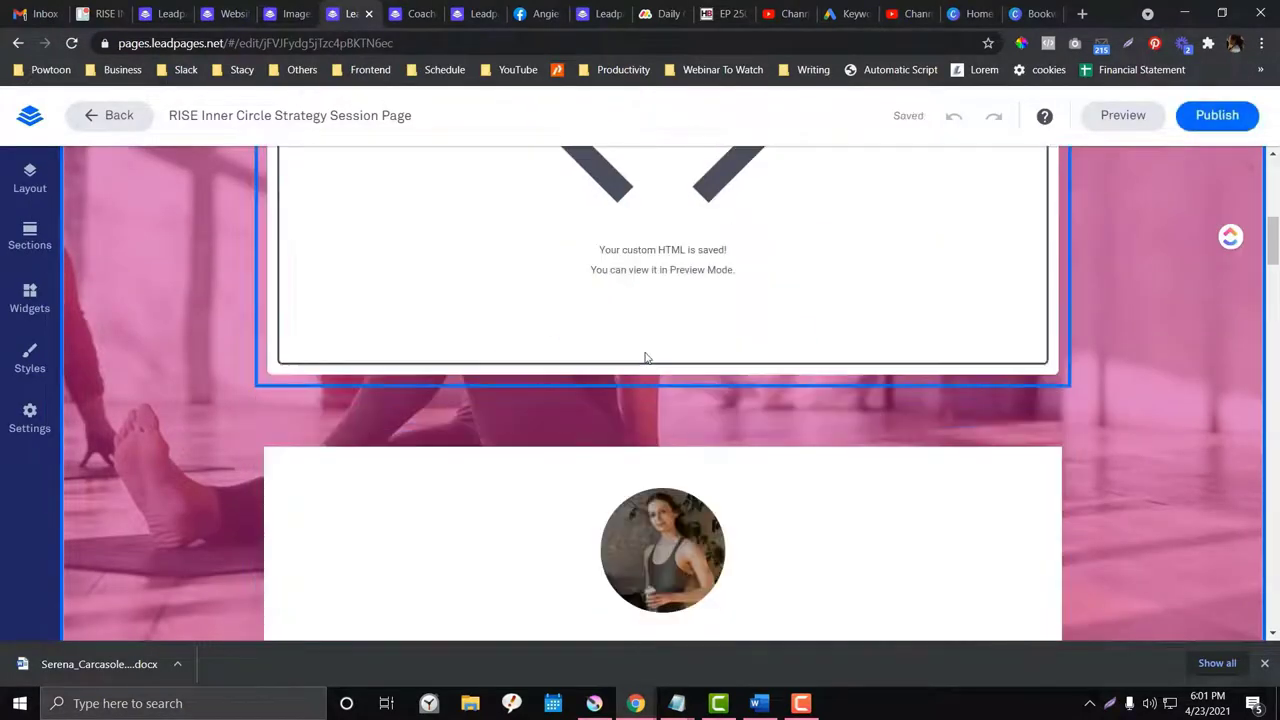
click(30, 297)
drag(130, 320, 755, 414)
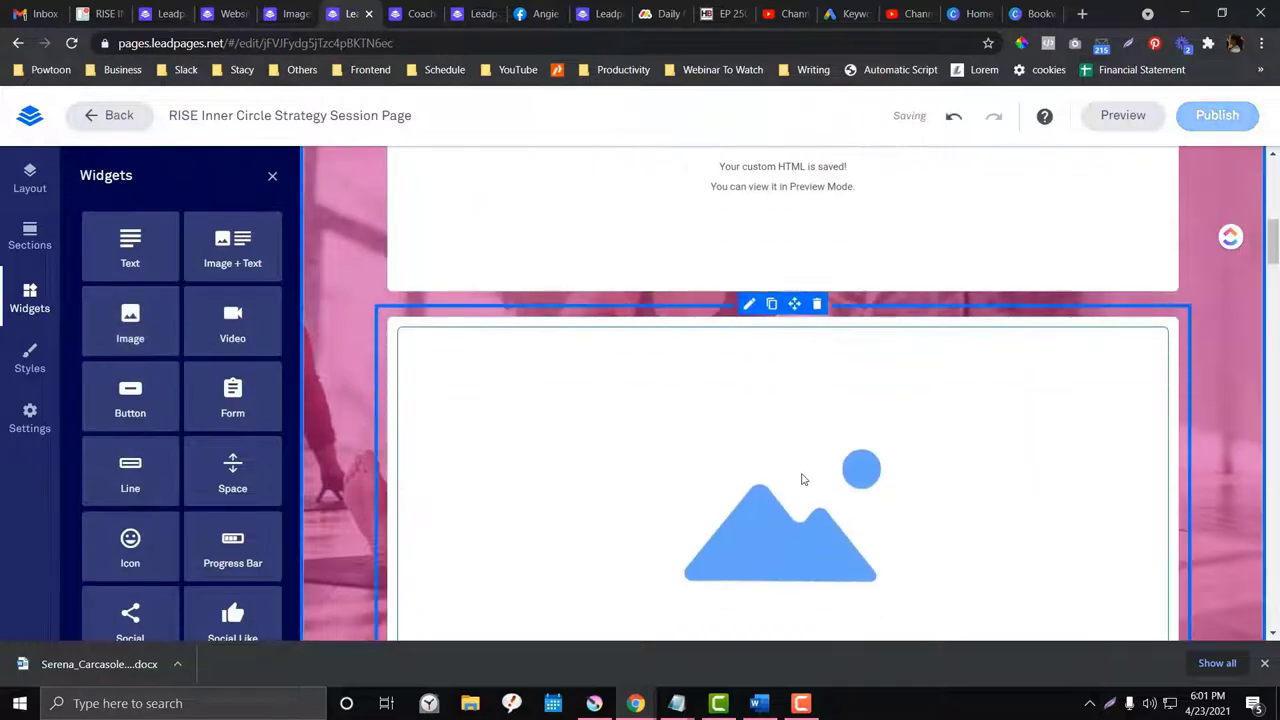
scroll(803, 480, down, 3)
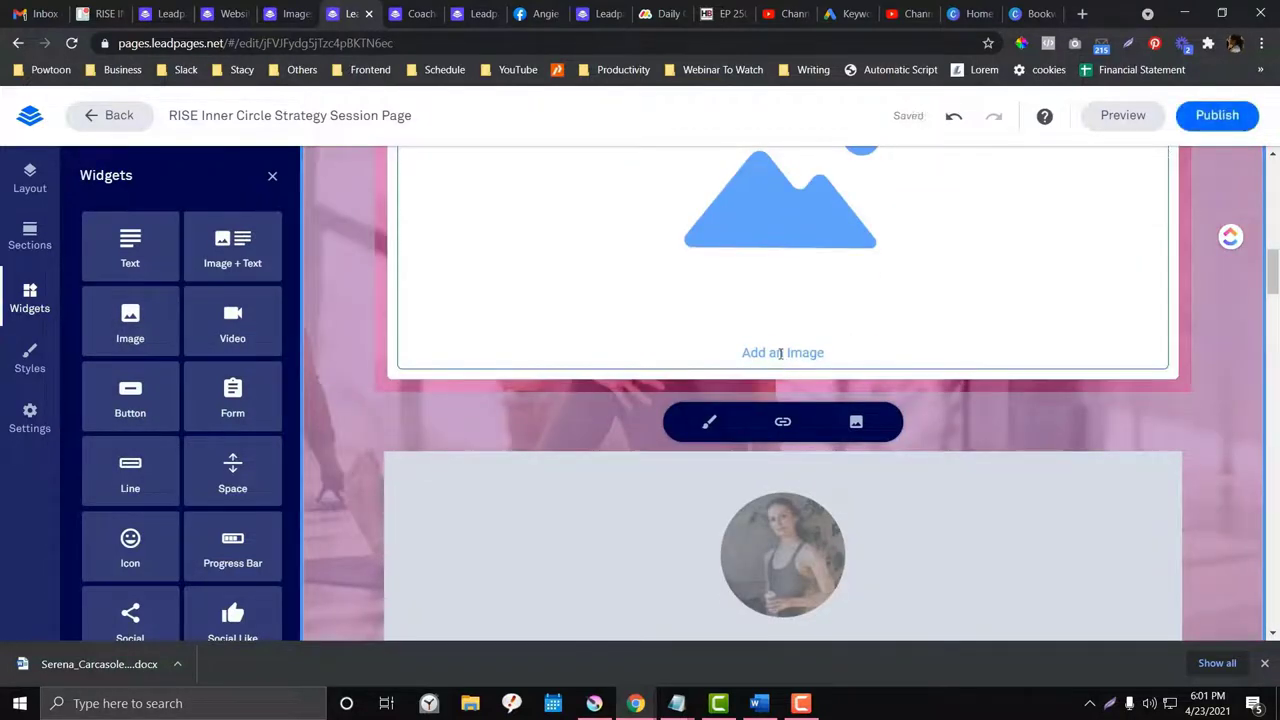
scroll(768, 325, up, 3)
double_click(766, 317)
scroll(775, 430, down, 2)
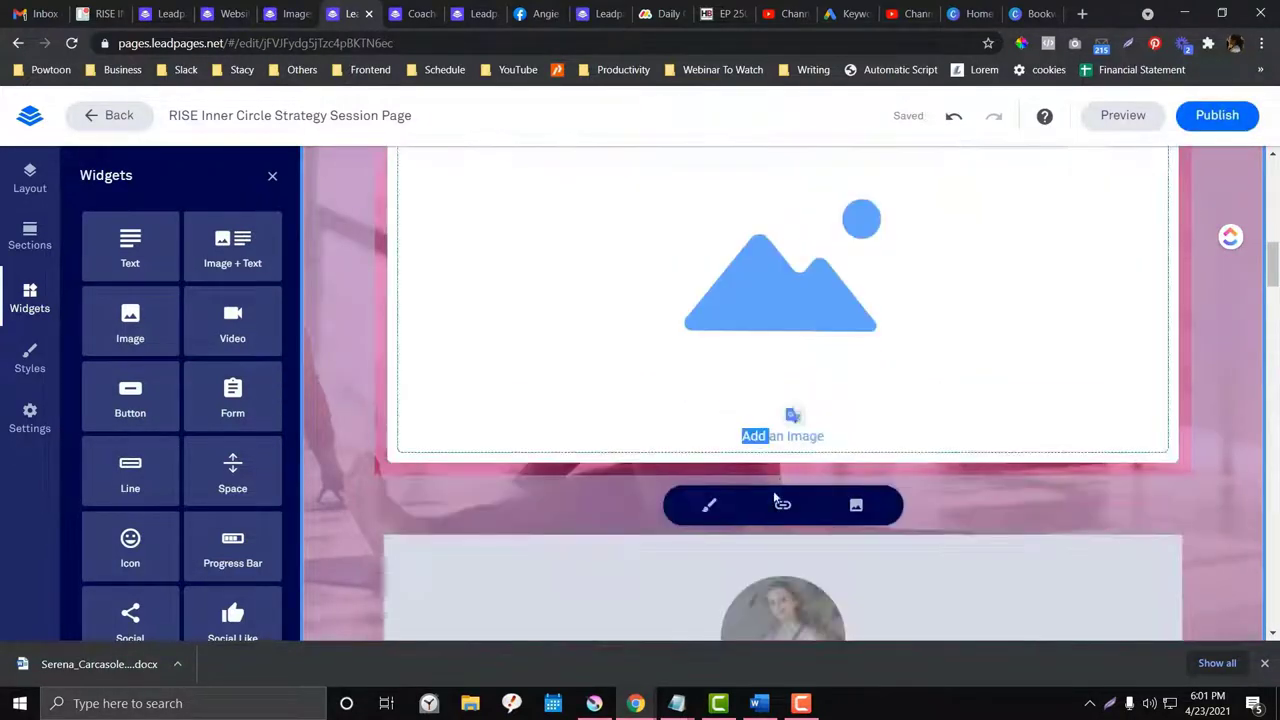
click(853, 505)
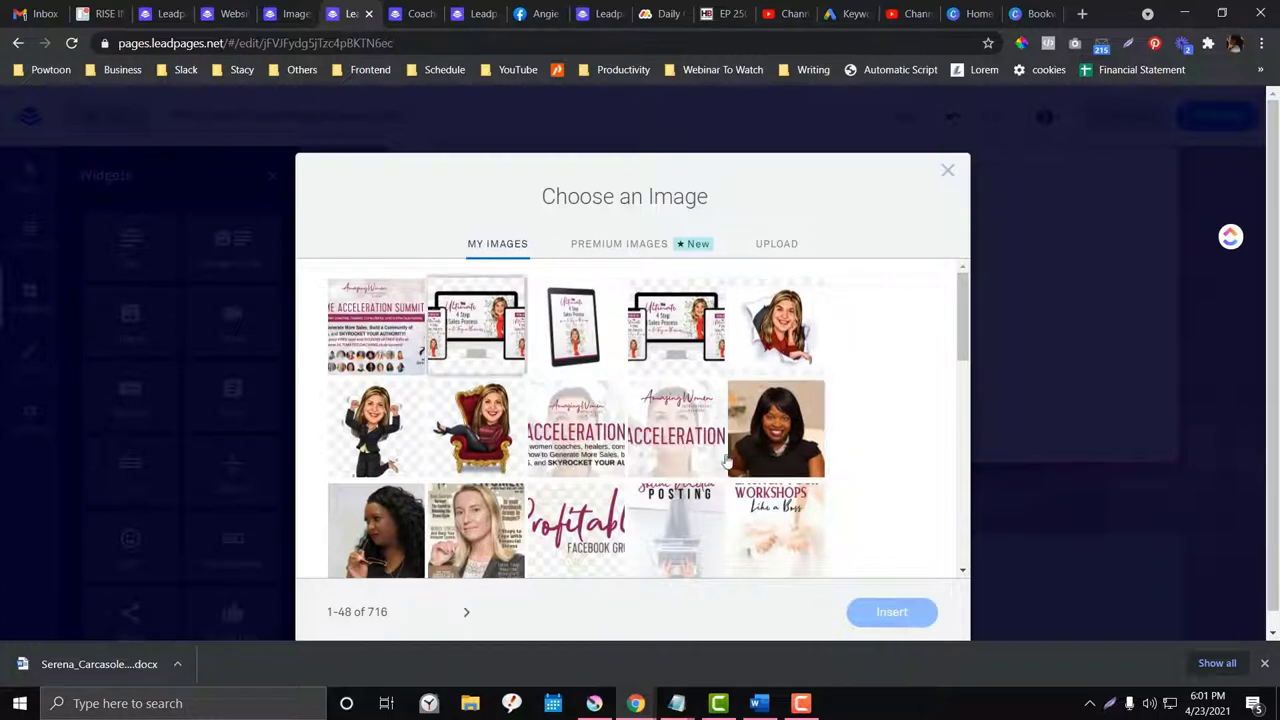
Step: Show the image chooser's upload option, check the account's image library, and return to the chooser
click(775, 245)
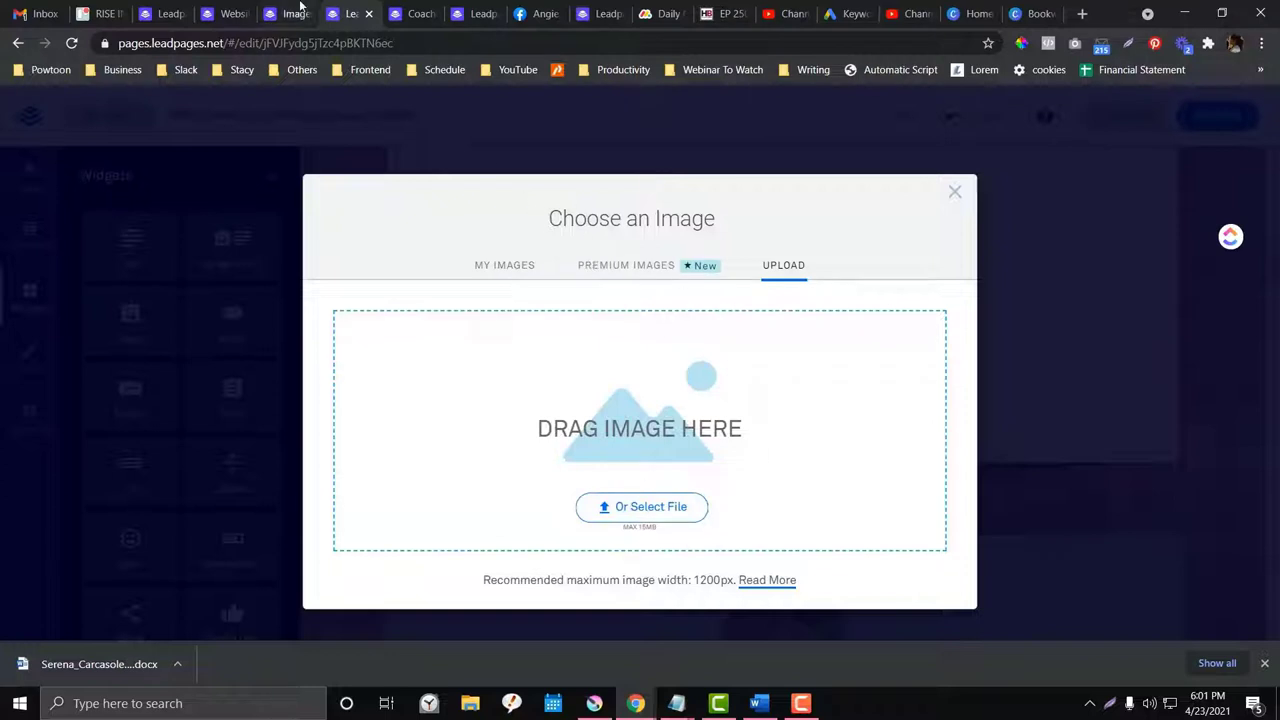
click(290, 13)
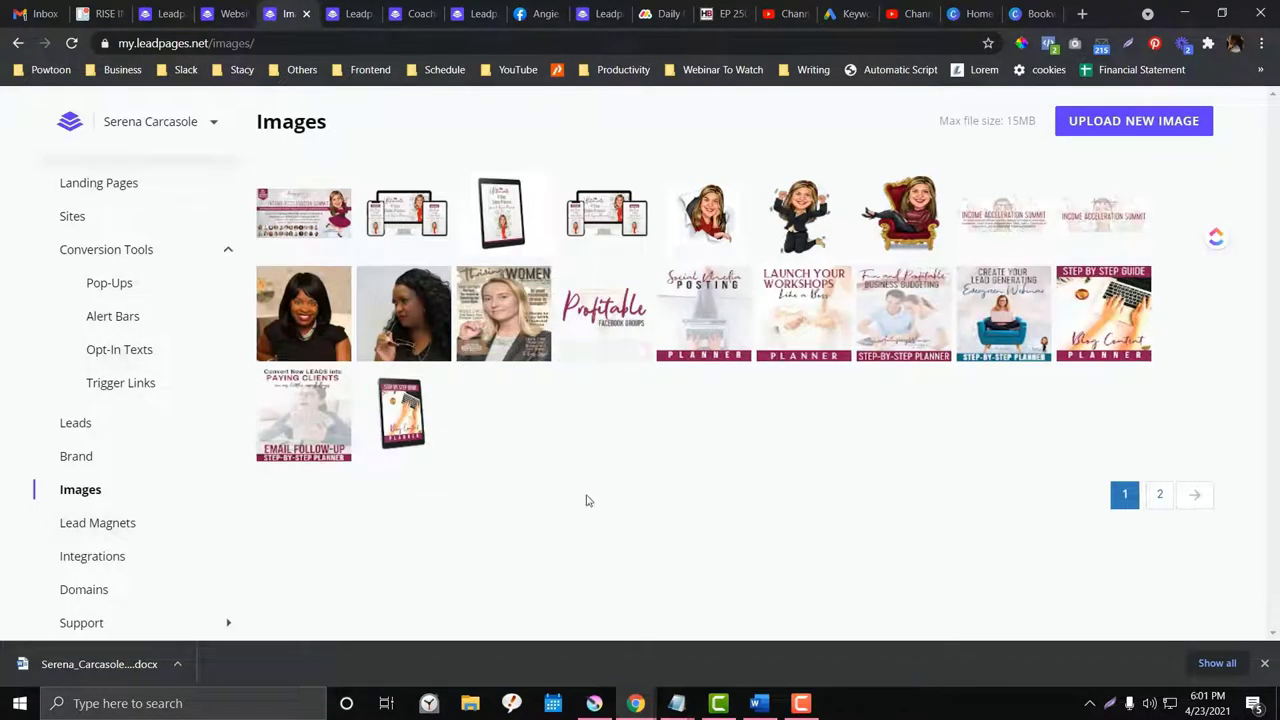
click(356, 13)
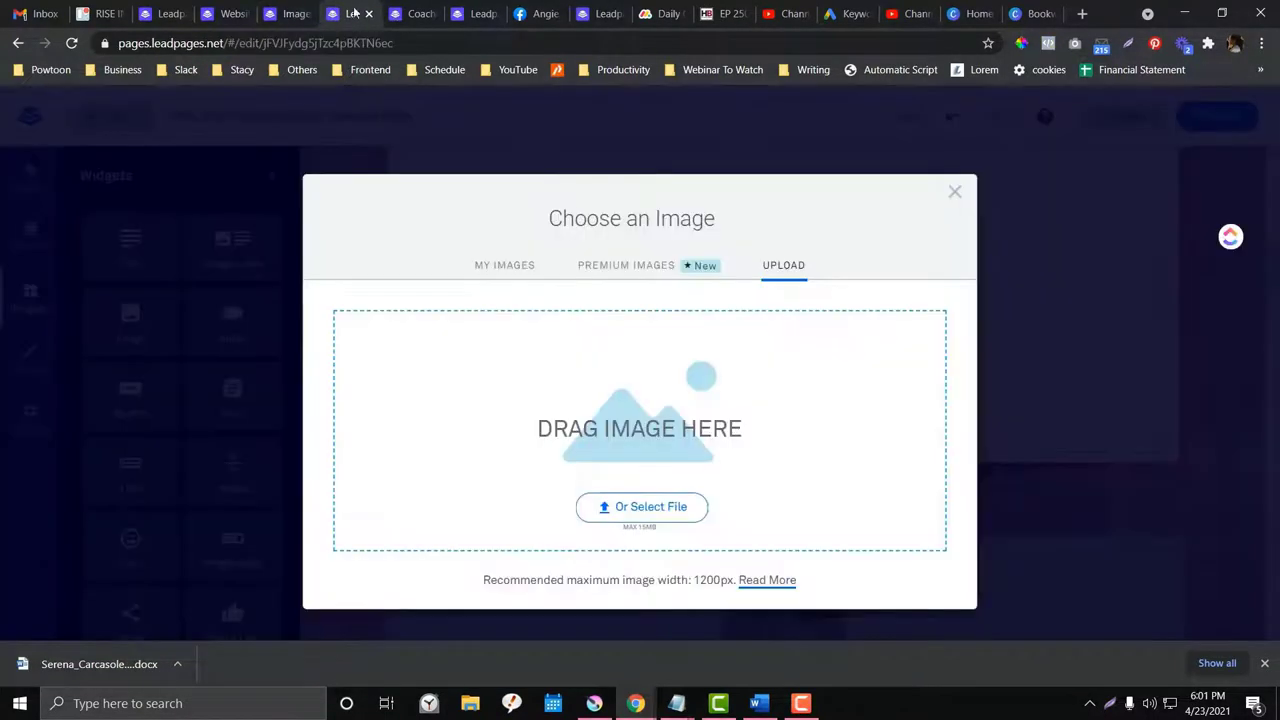
Step: Browse the premium Shutterstock images and their prices in the image chooser
click(614, 255)
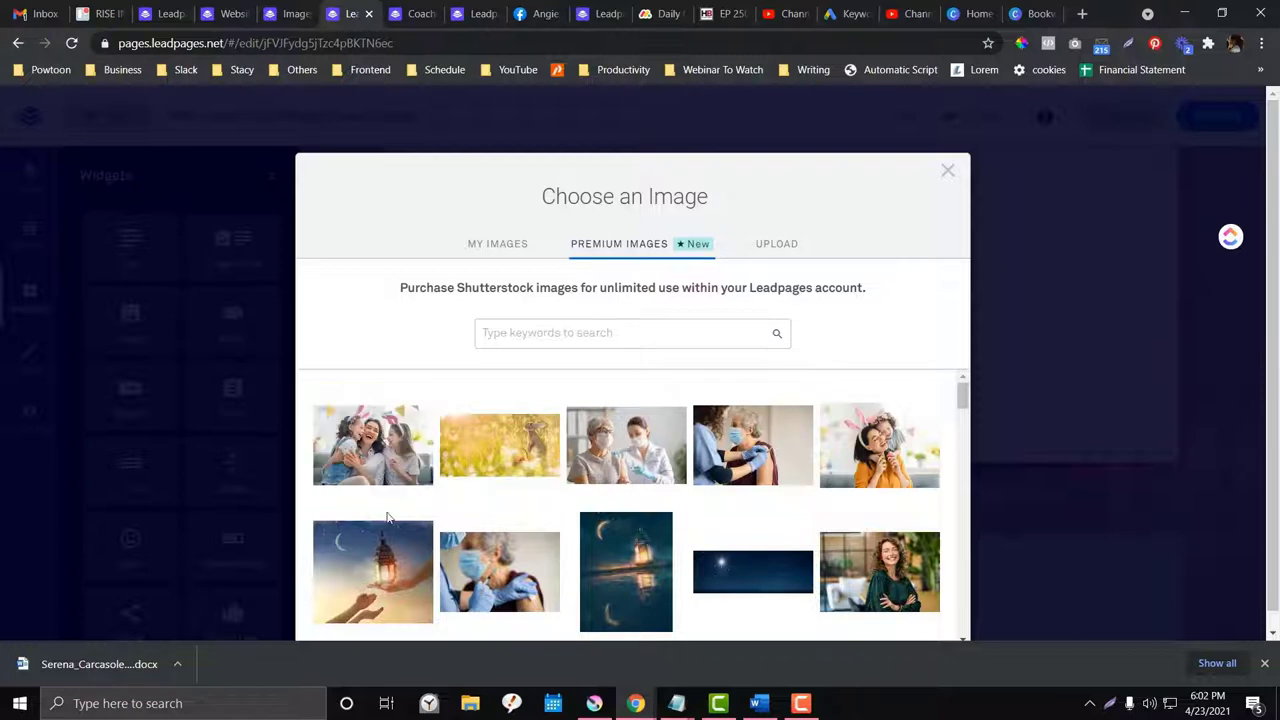
scroll(463, 527, down, 5)
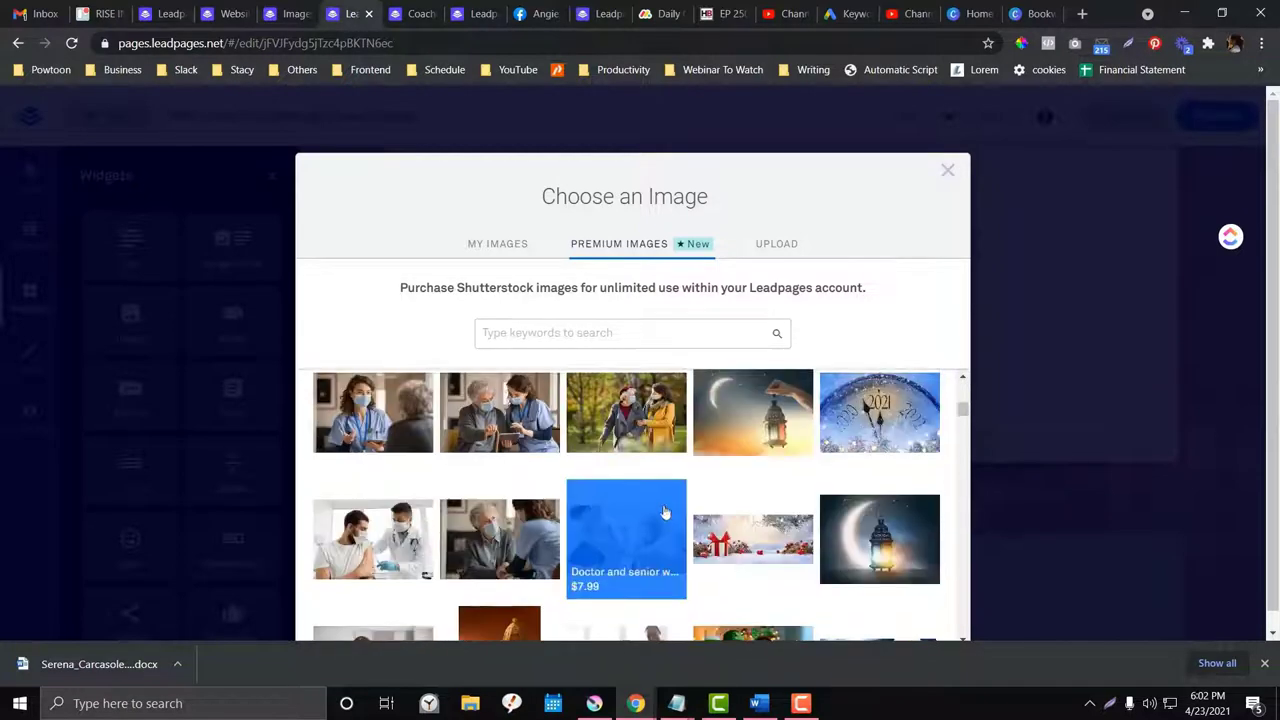
scroll(665, 512, up, 4)
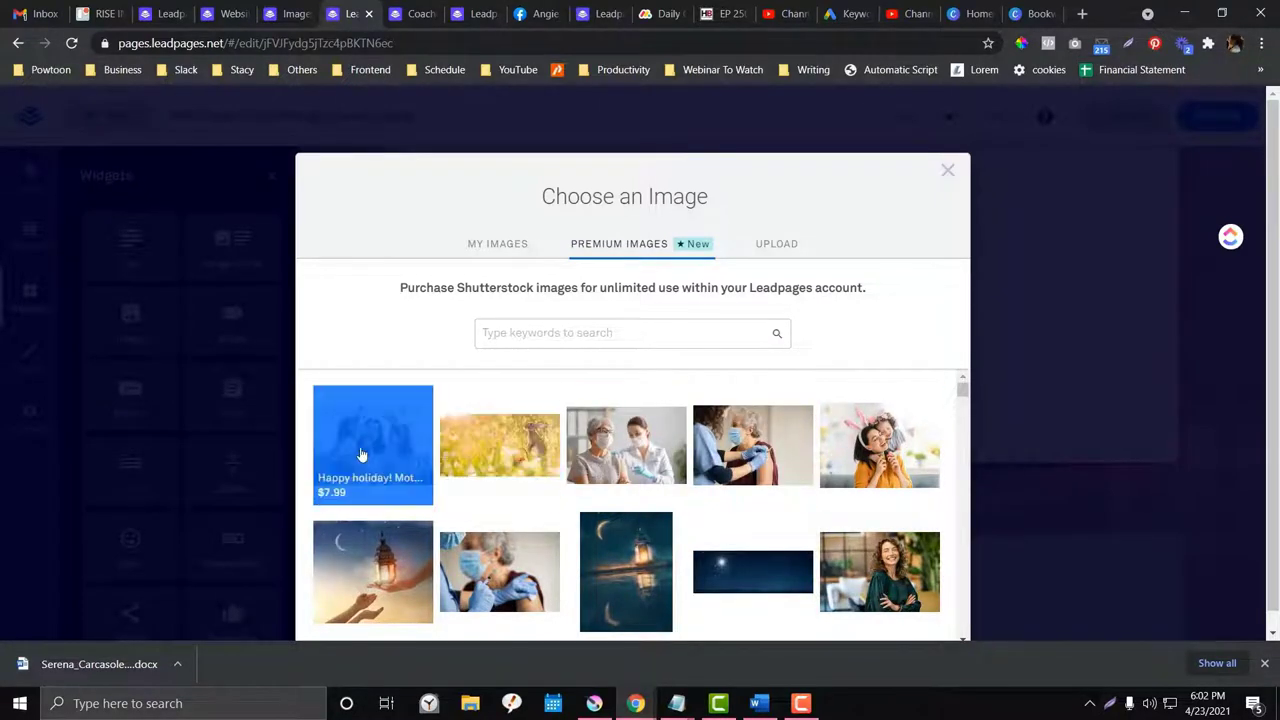
scroll(646, 491, down, 3)
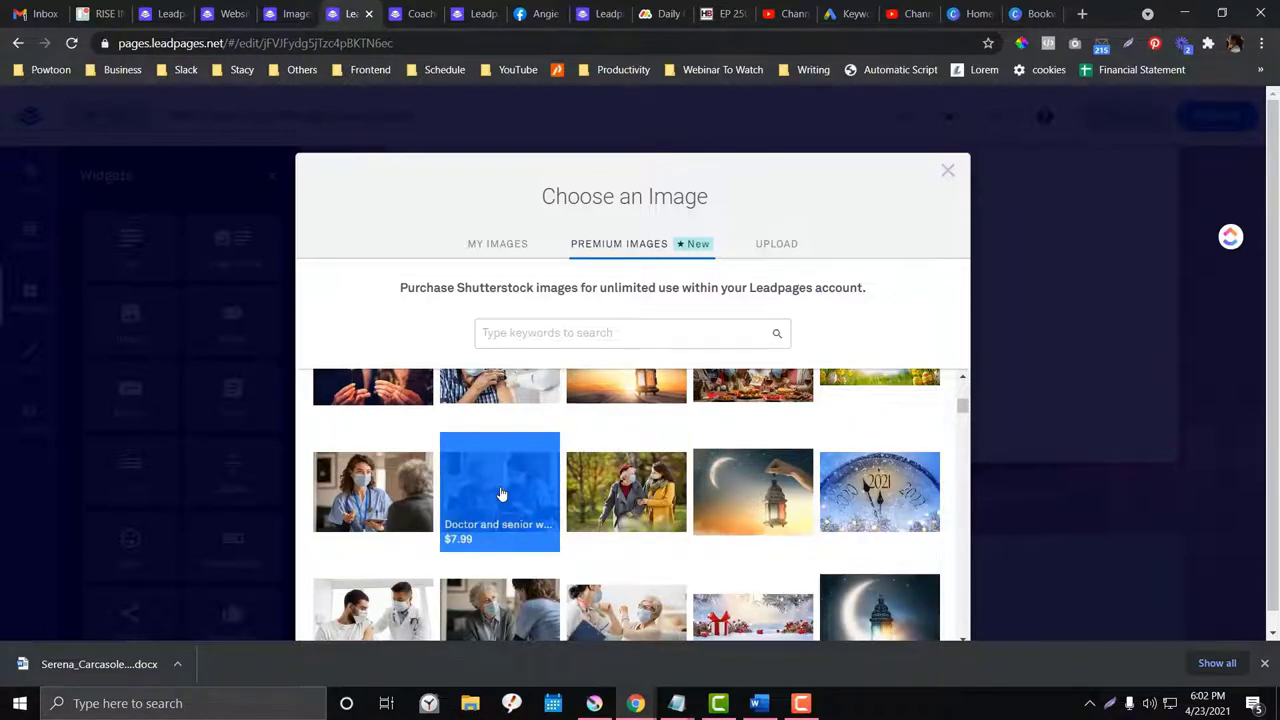
scroll(502, 494, down, 3)
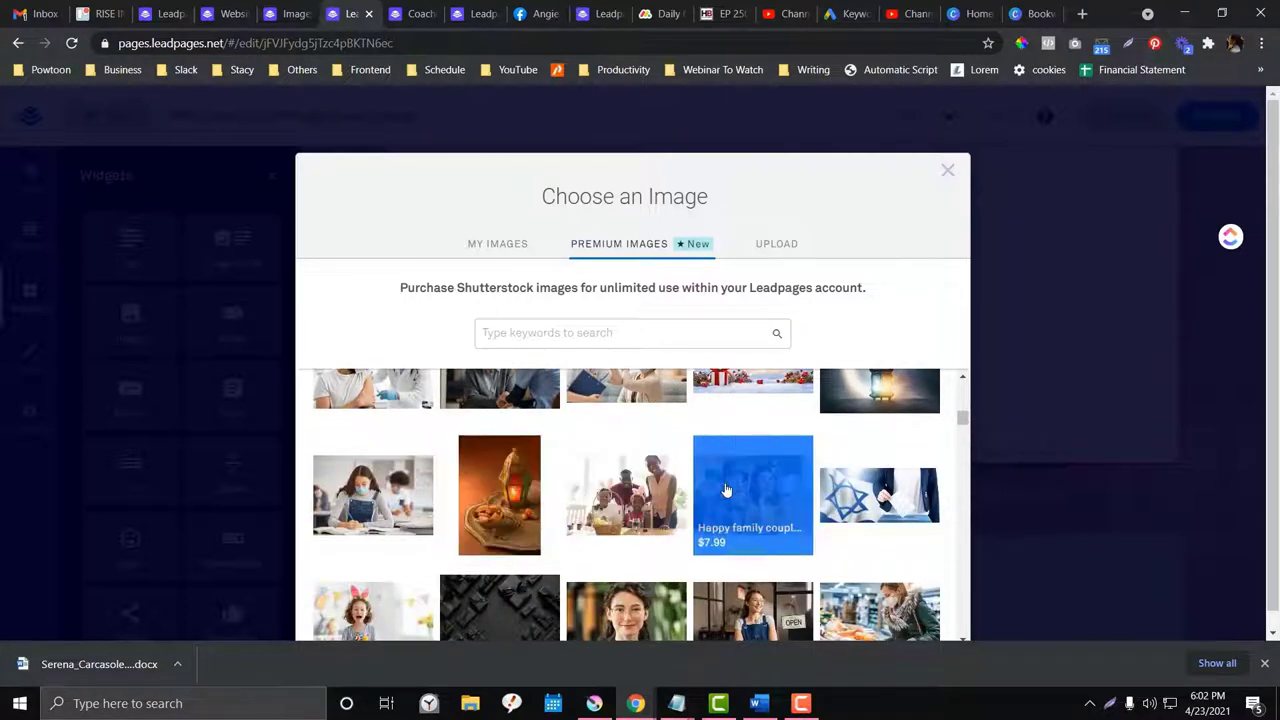
scroll(727, 489, down, 2)
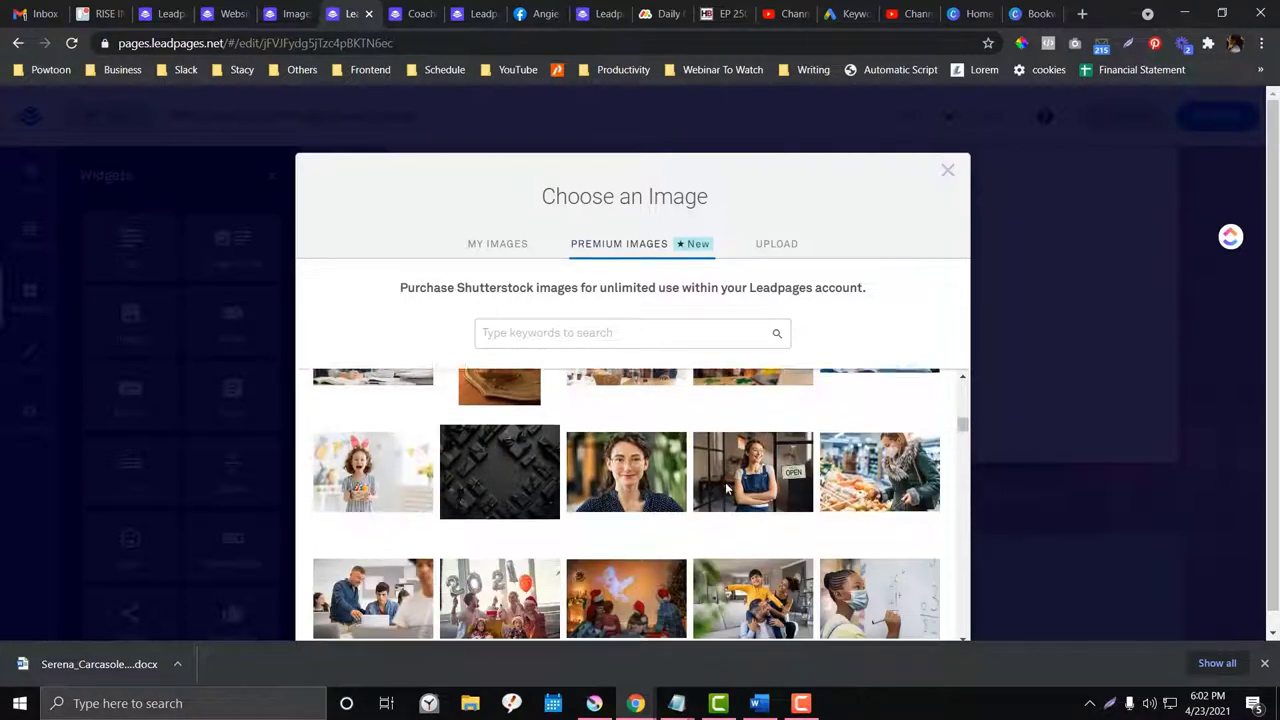
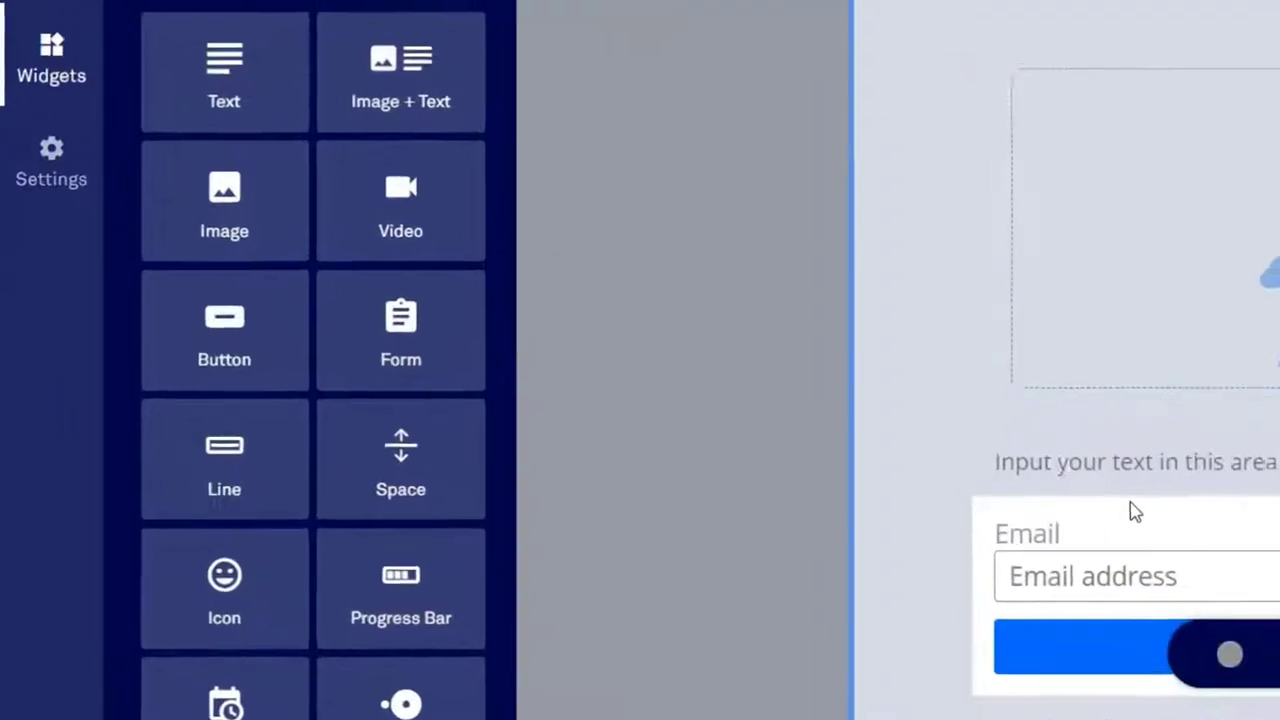
Step: Open the pop-up's form settings and examine the Lead Notifications destinations and the list of integrations that can be added
click(620, 514)
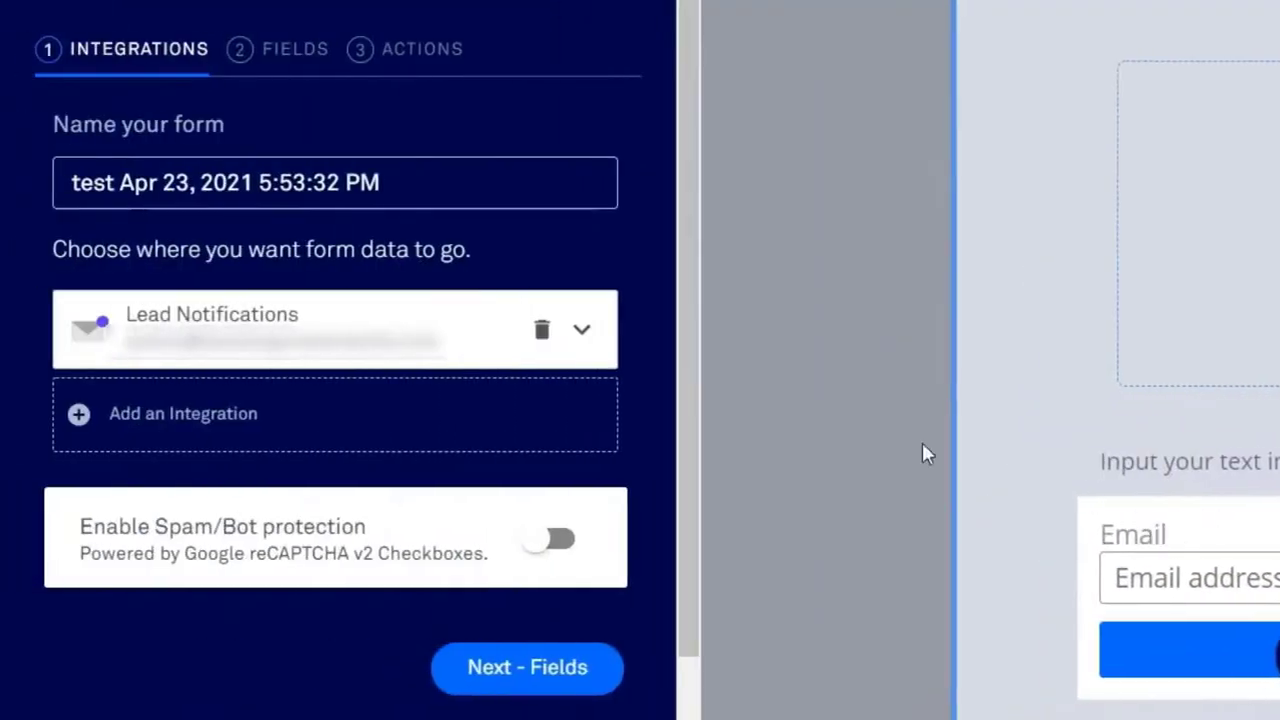
click(213, 308)
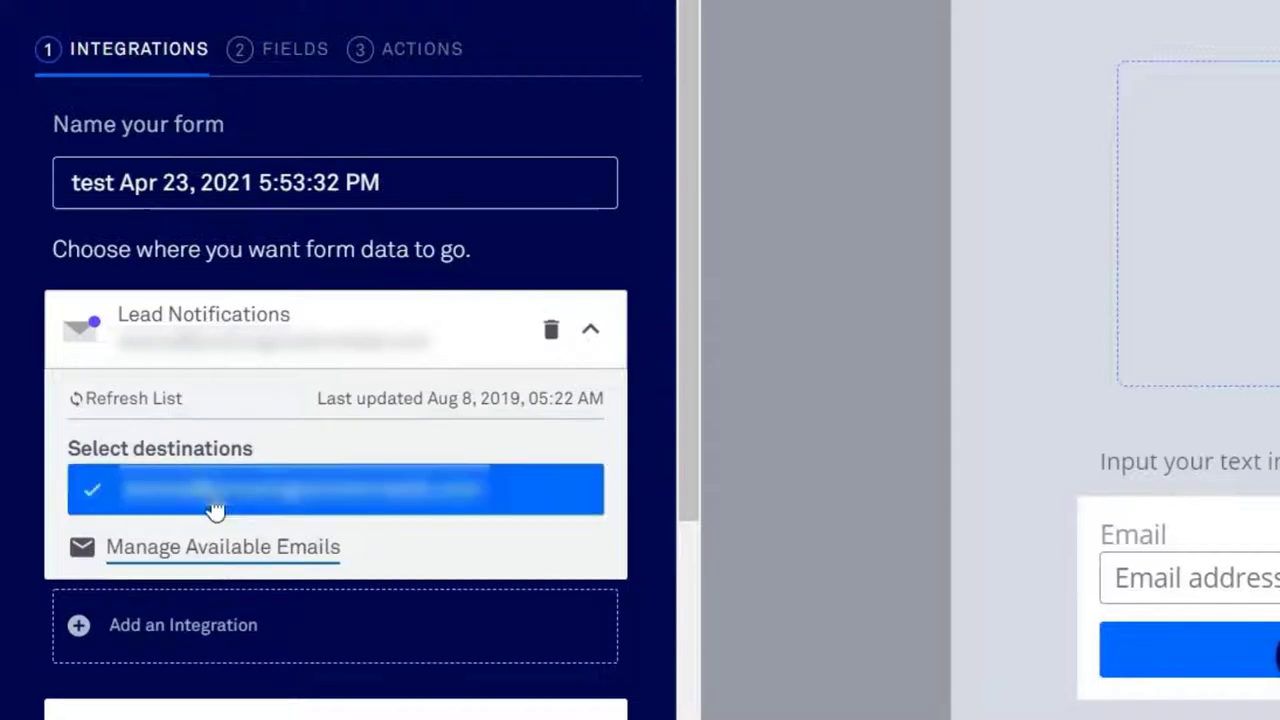
click(308, 318)
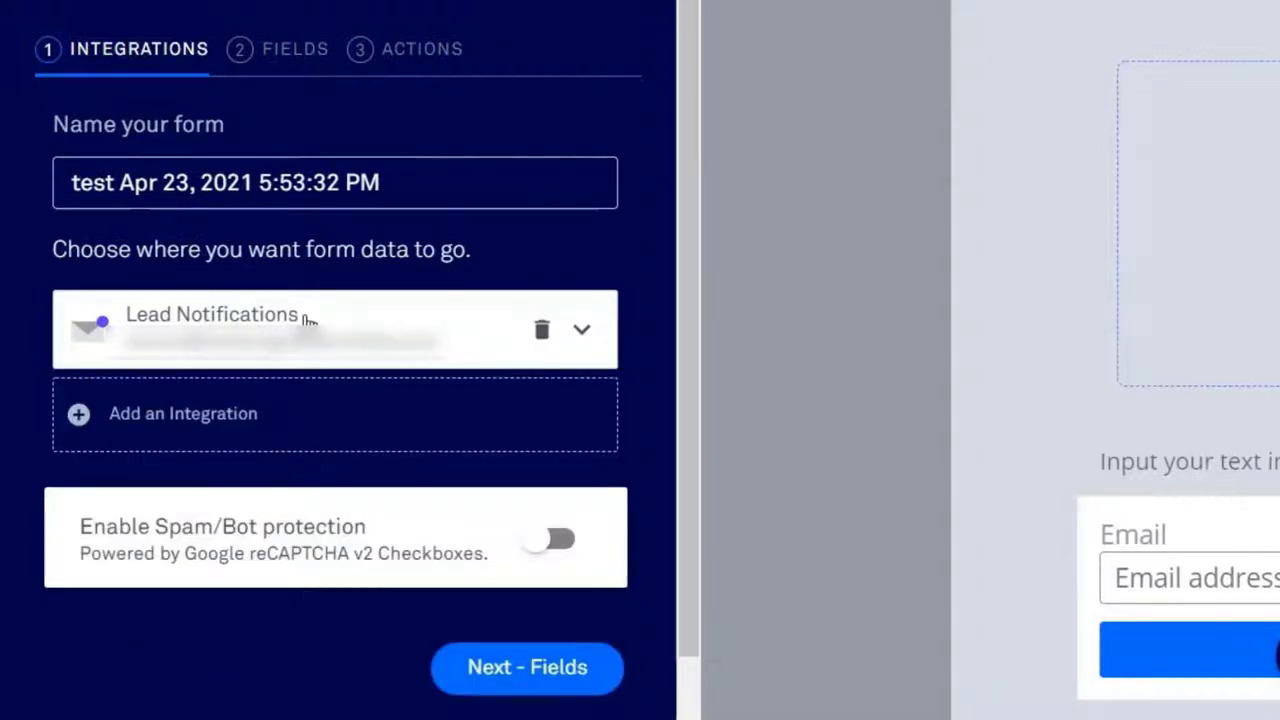
click(194, 430)
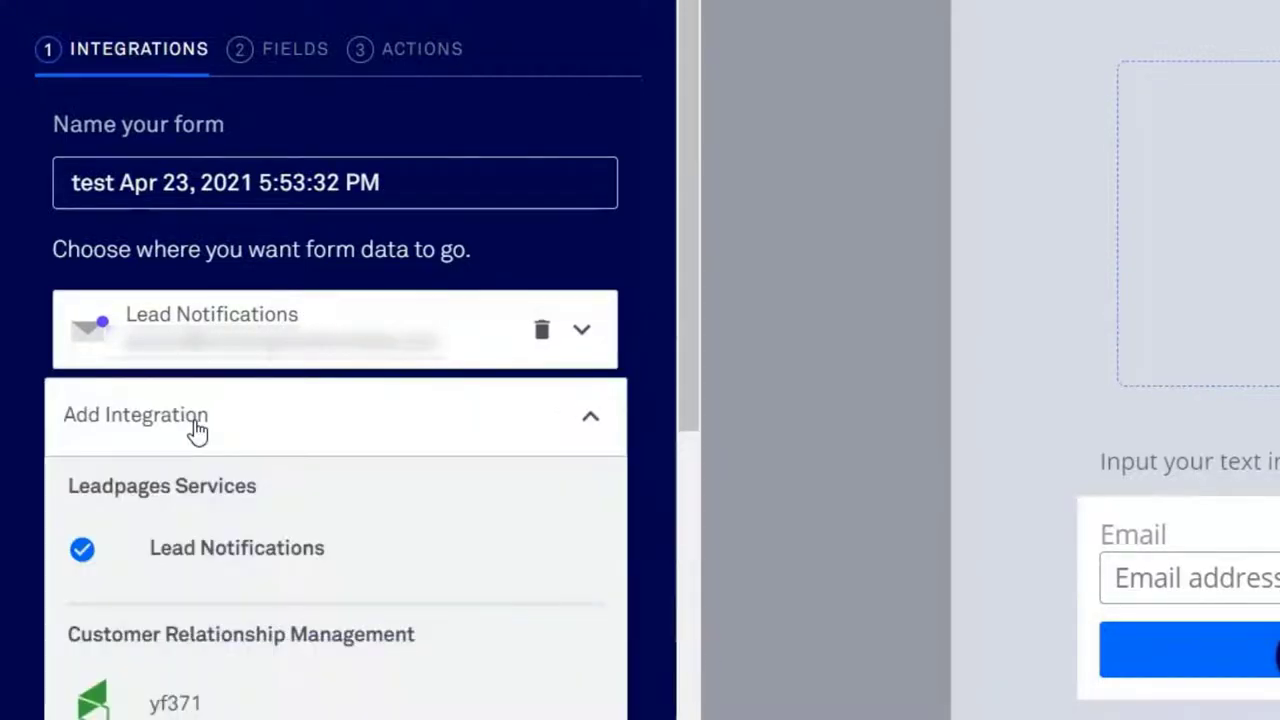
click(272, 422)
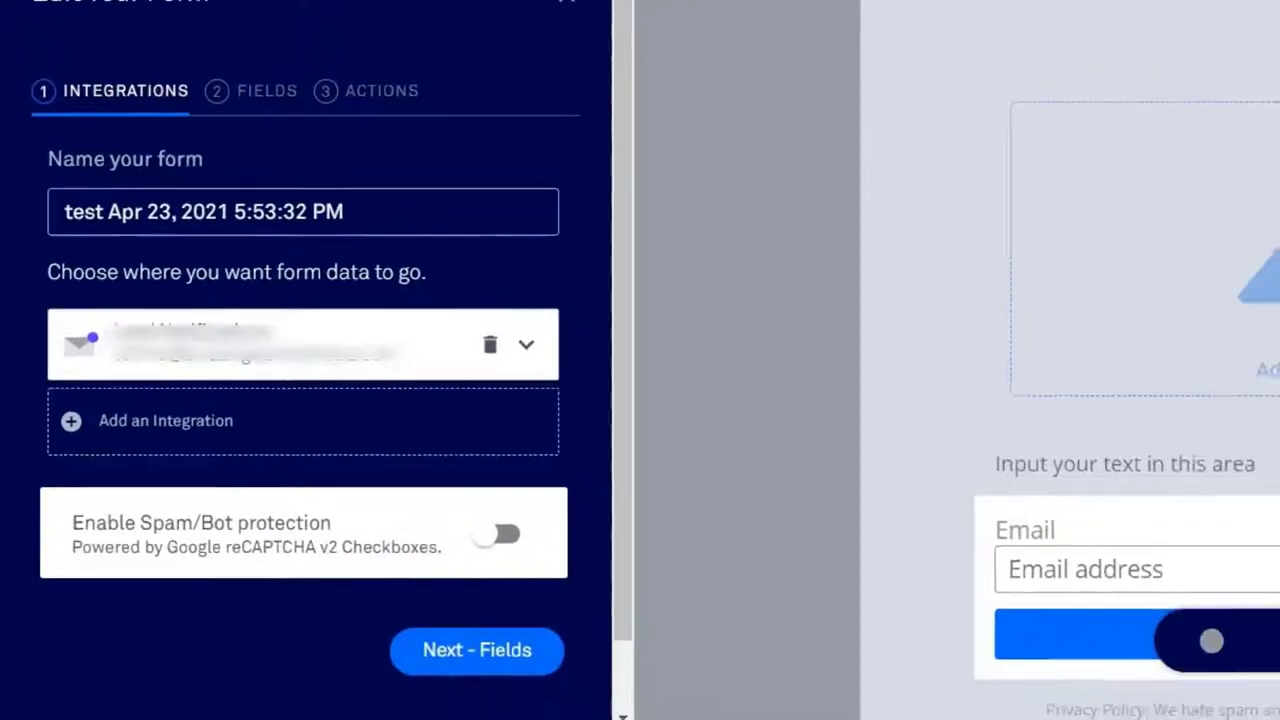
Step: Look through the open browser tabs, refresh the RISE Inner Circle Strategy Session Page, and bring up the account's Lead Magnets list
click(222, 13)
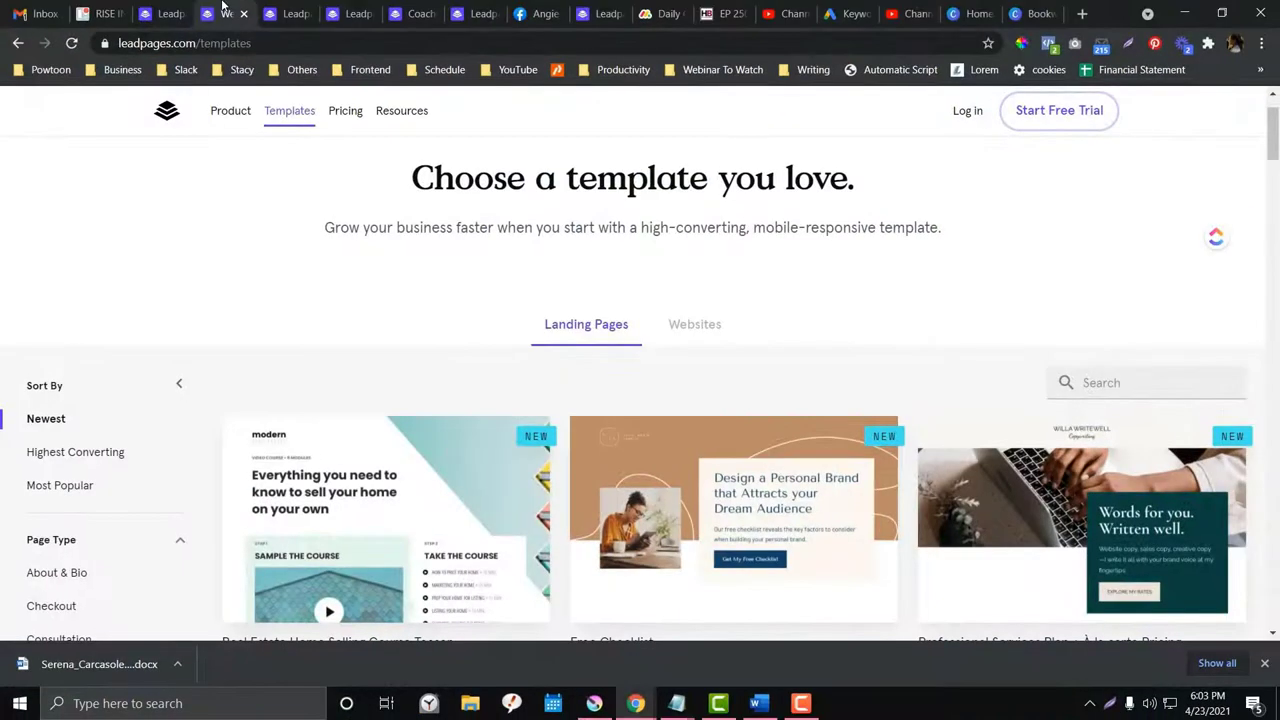
click(170, 13)
click(290, 13)
click(340, 13)
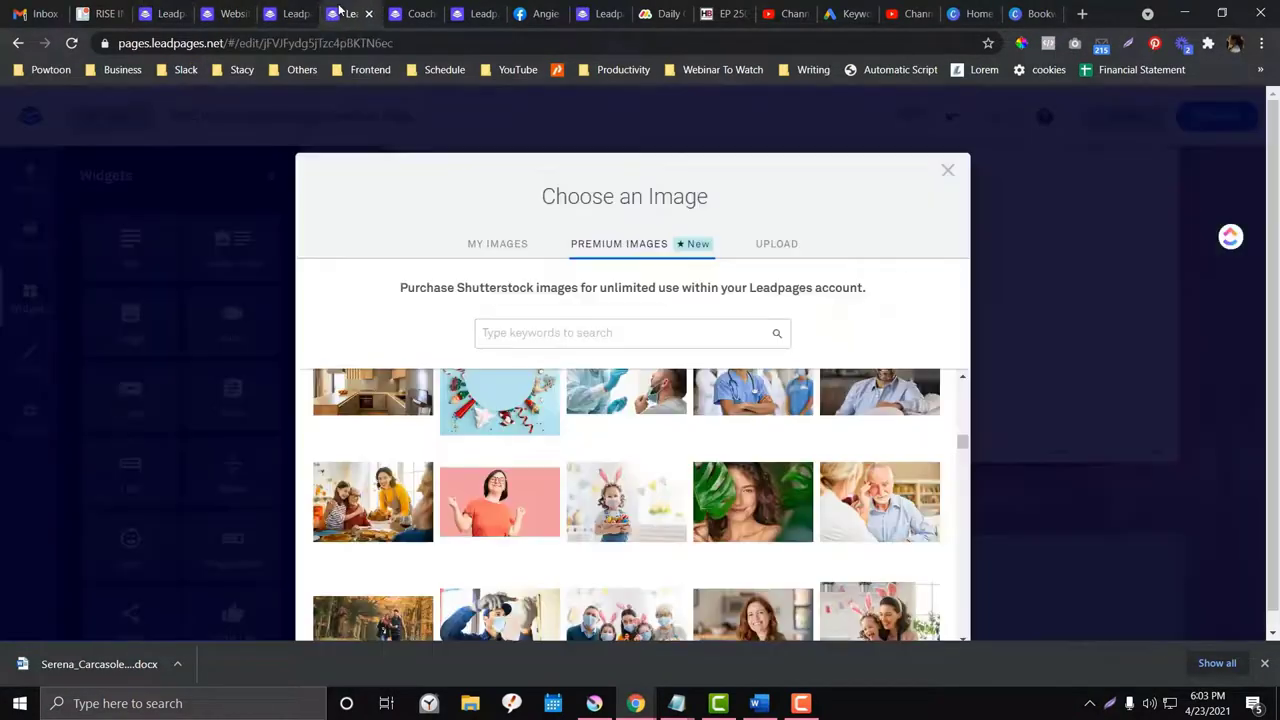
key(ctrl+Tab)
key(ctrl+Tab)
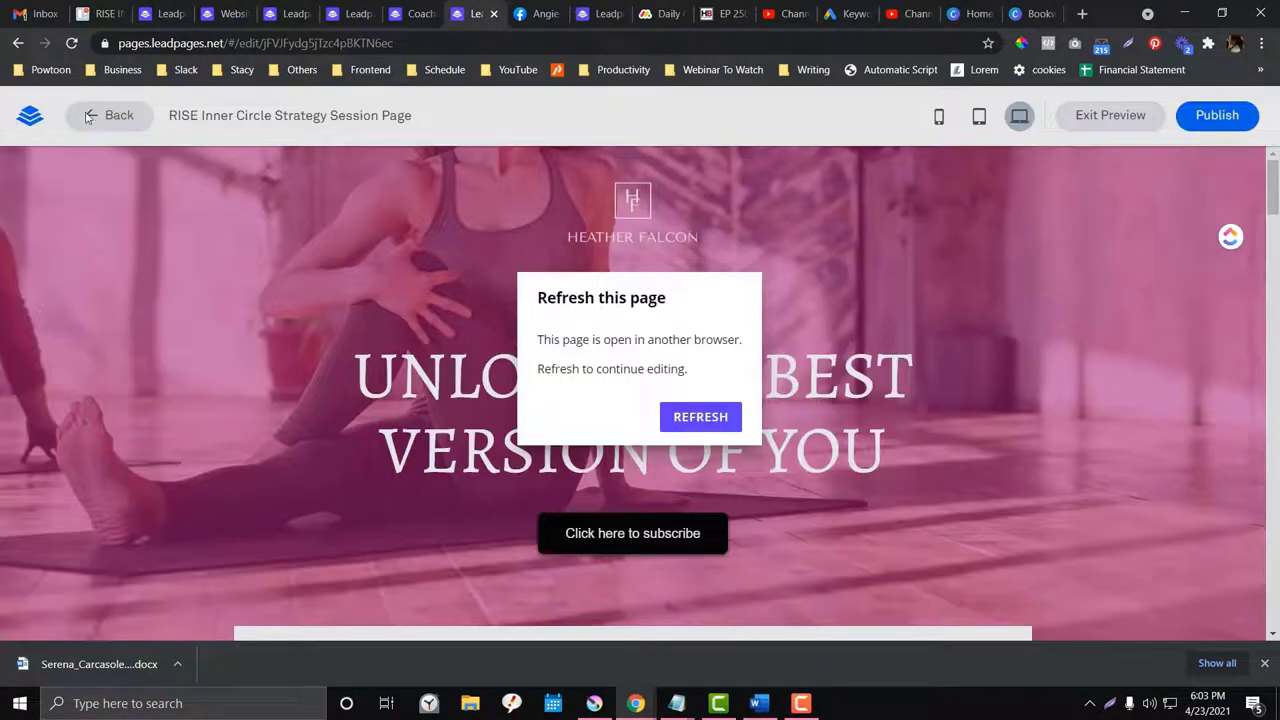
click(700, 416)
click(592, 12)
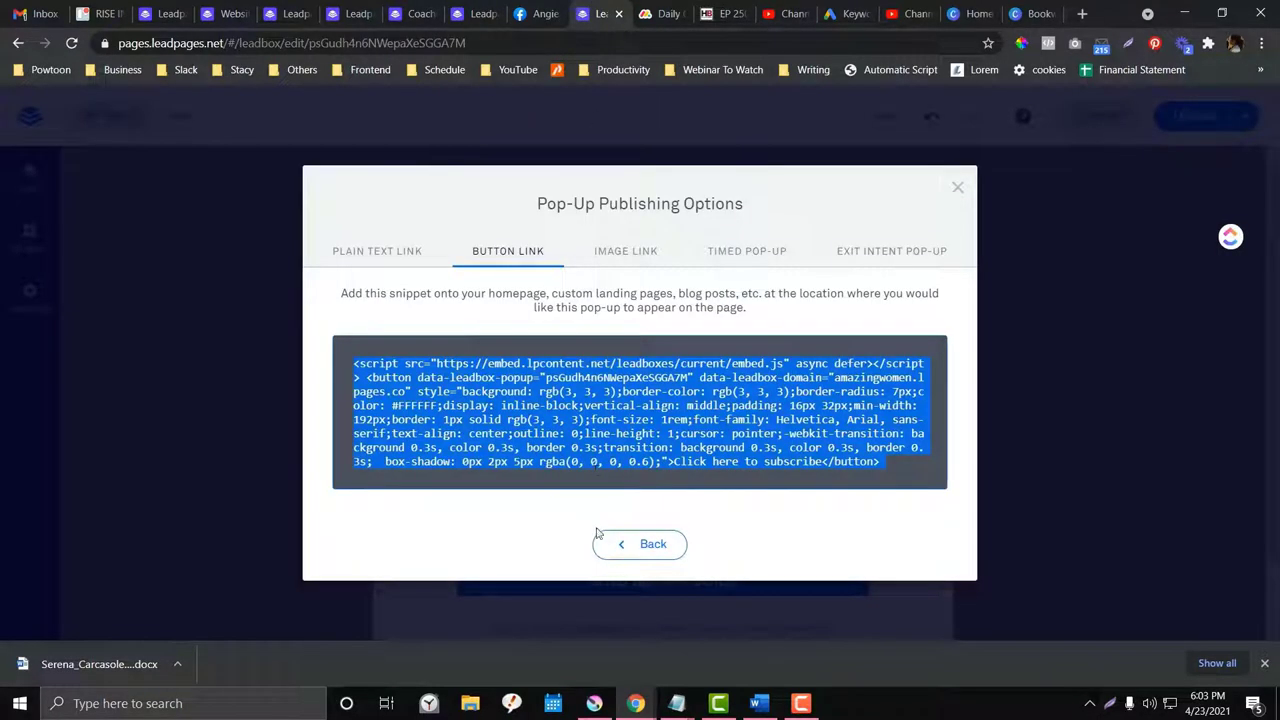
click(475, 13)
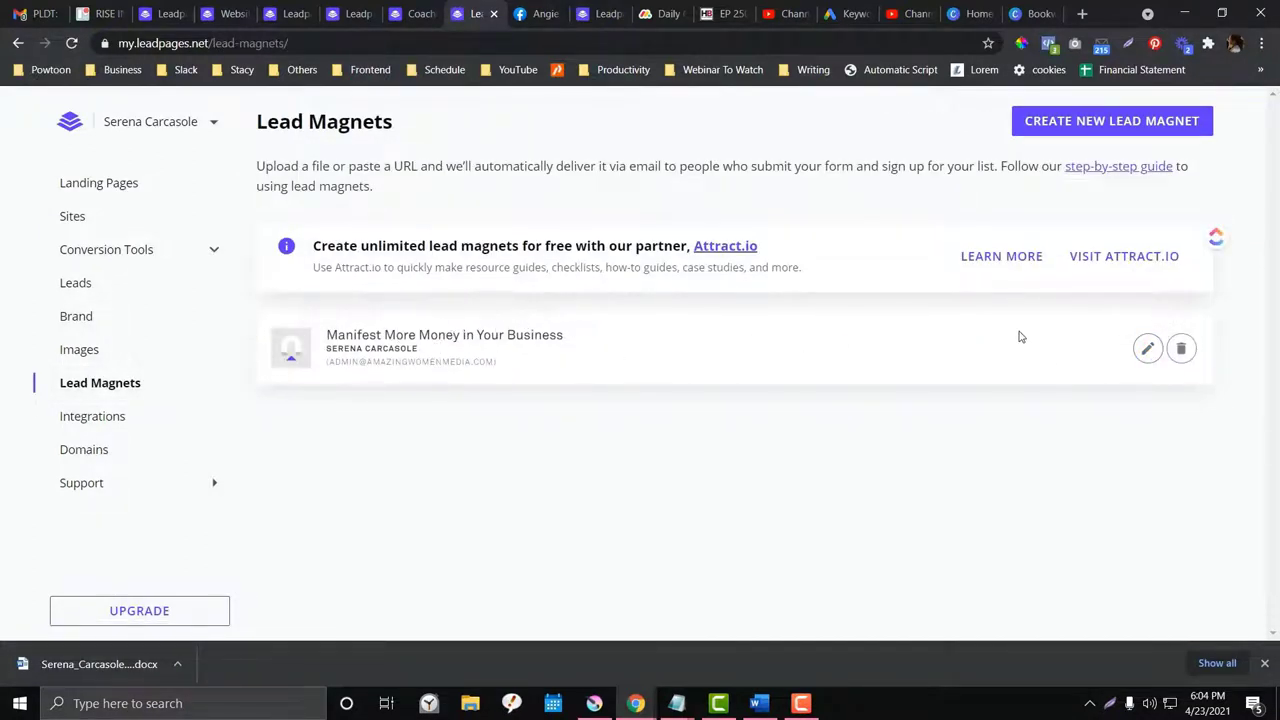
Step: Open the Manifest More Money in Your Business lead magnet for editing and examine its sender, subject line, file and message fields
click(1145, 349)
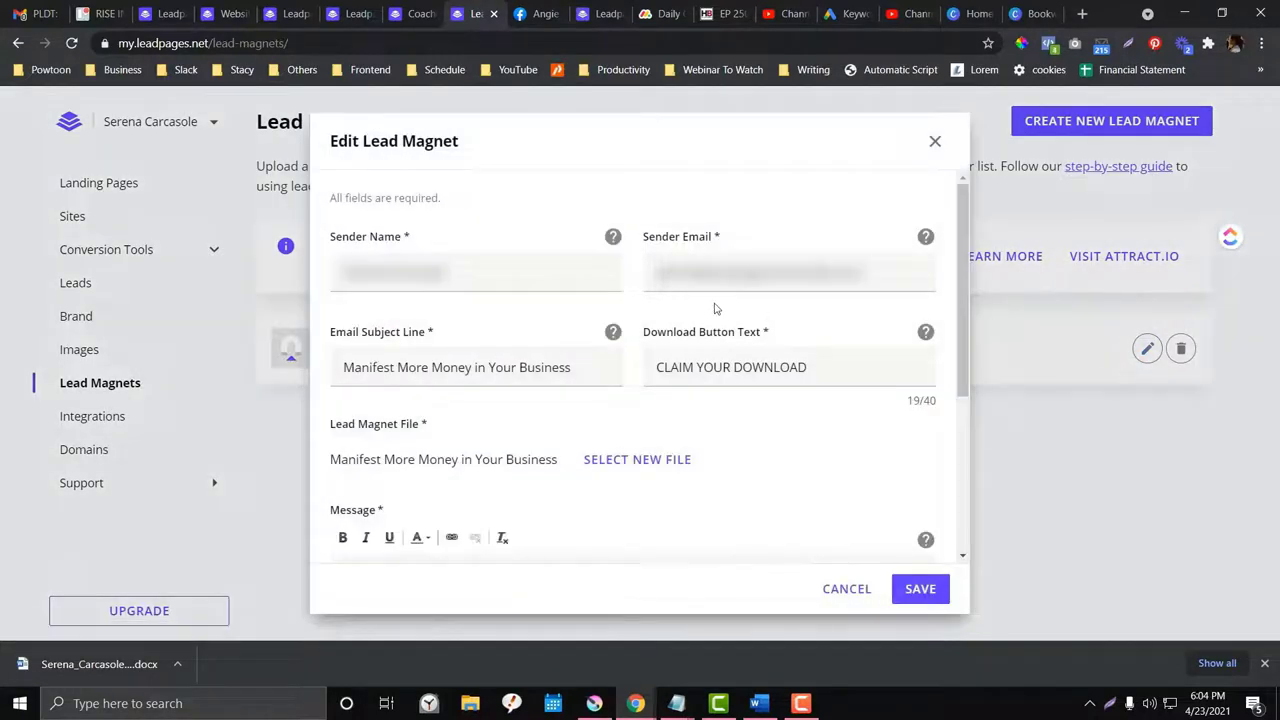
scroll(680, 305, down, 1)
scroll(560, 295, up, 1)
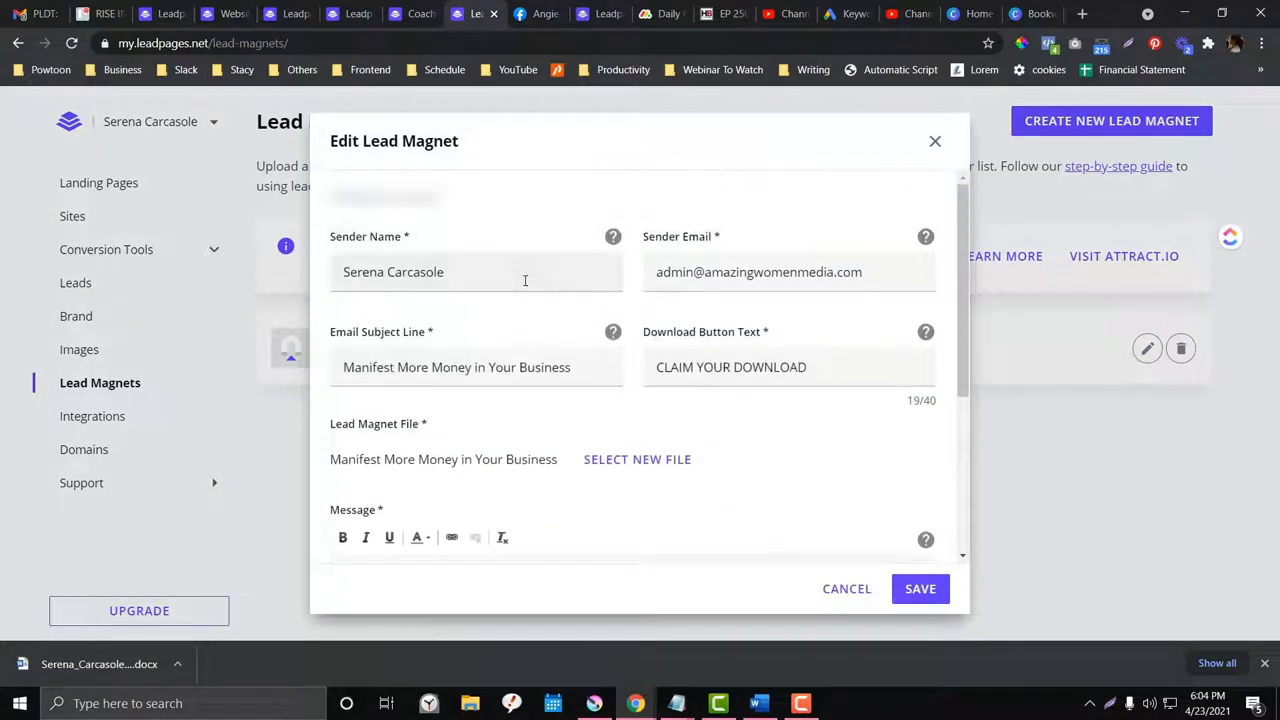
scroll(543, 291, down, 1)
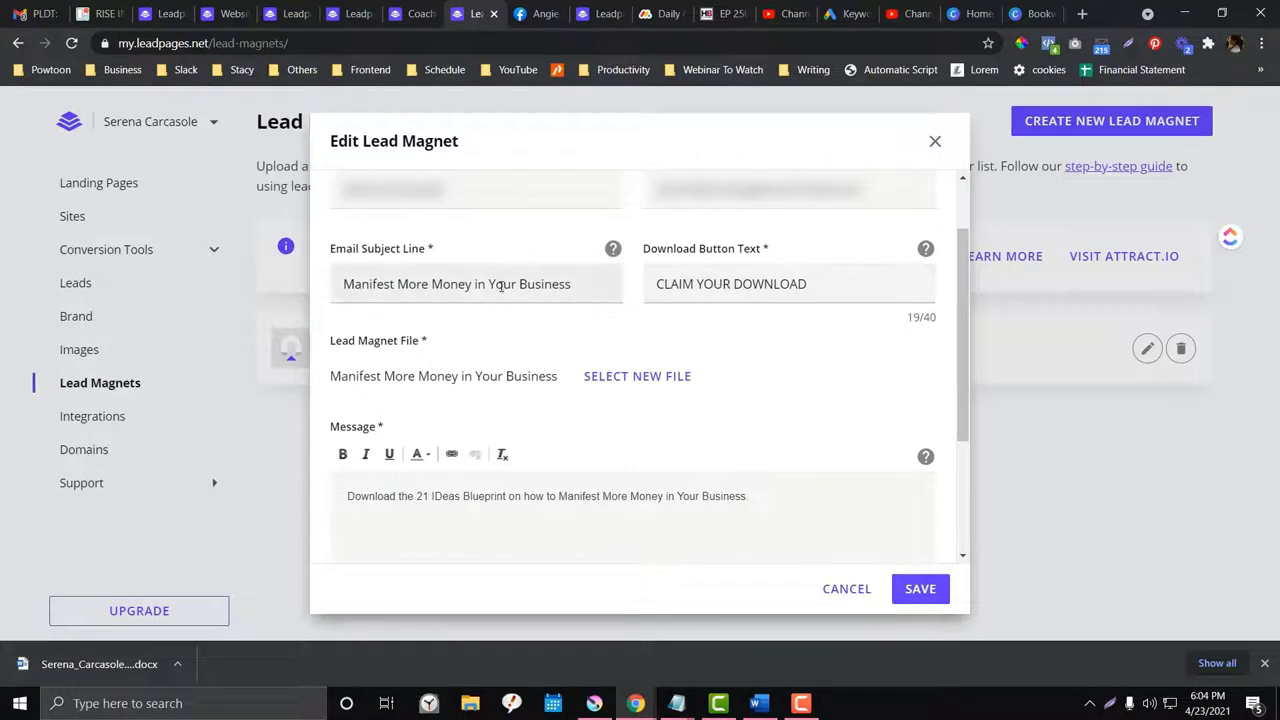
scroll(501, 288, down, 1)
scroll(501, 288, down, 1)
scroll(503, 294, up, 3)
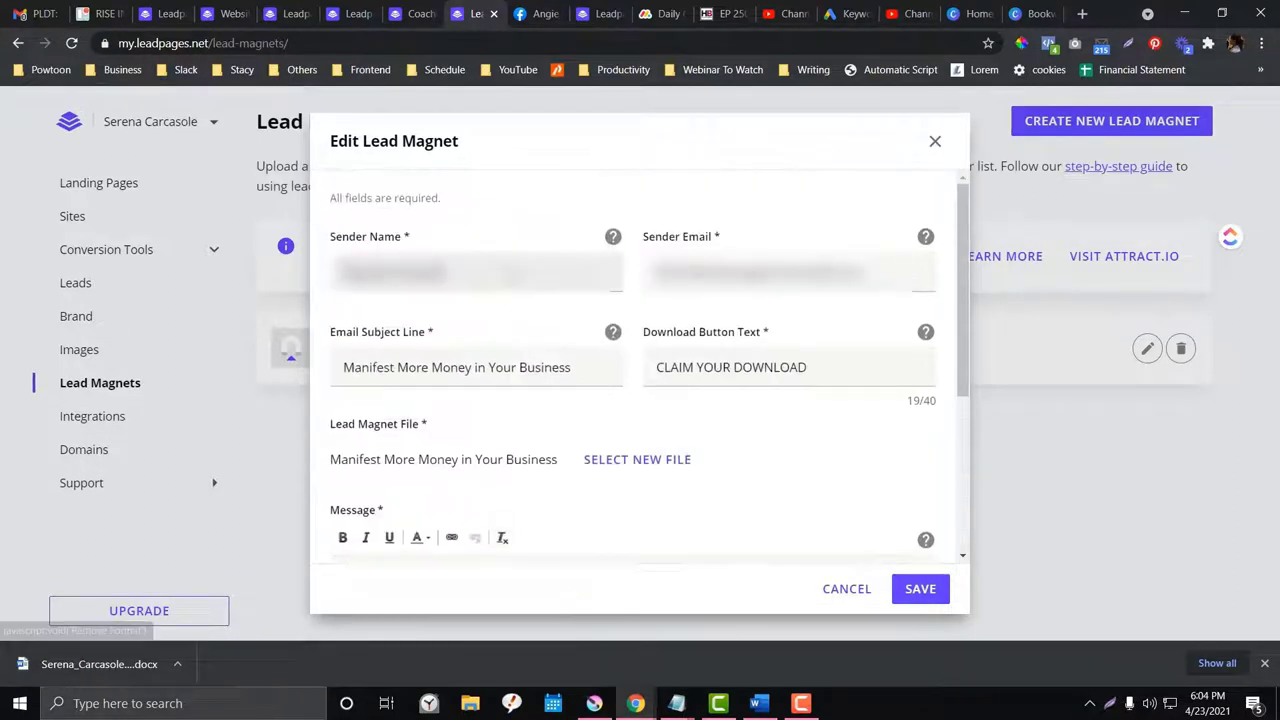
scroll(543, 233, down, 2)
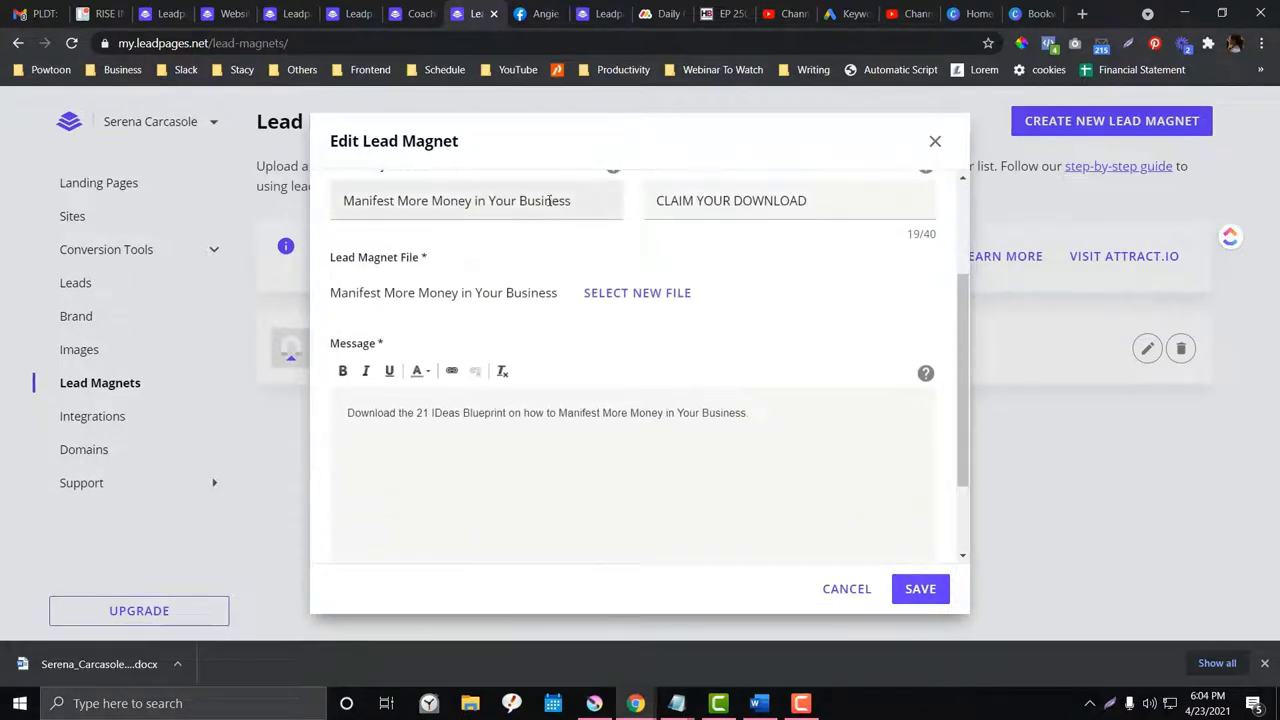
Step: Highlight the lead magnet's email subject line, review the remaining fields, and close the lead magnet without saving
click(548, 200)
scroll(560, 295, up, 2)
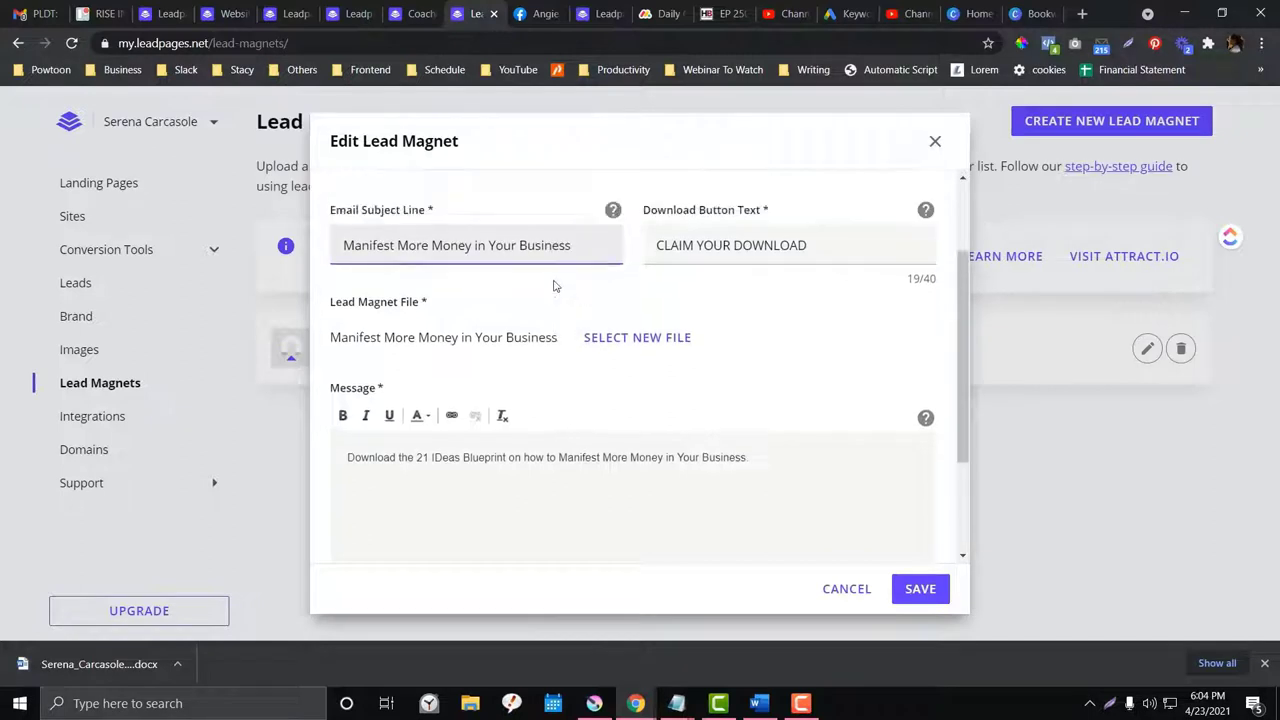
drag(605, 368, 222, 336)
scroll(517, 309, down, 2)
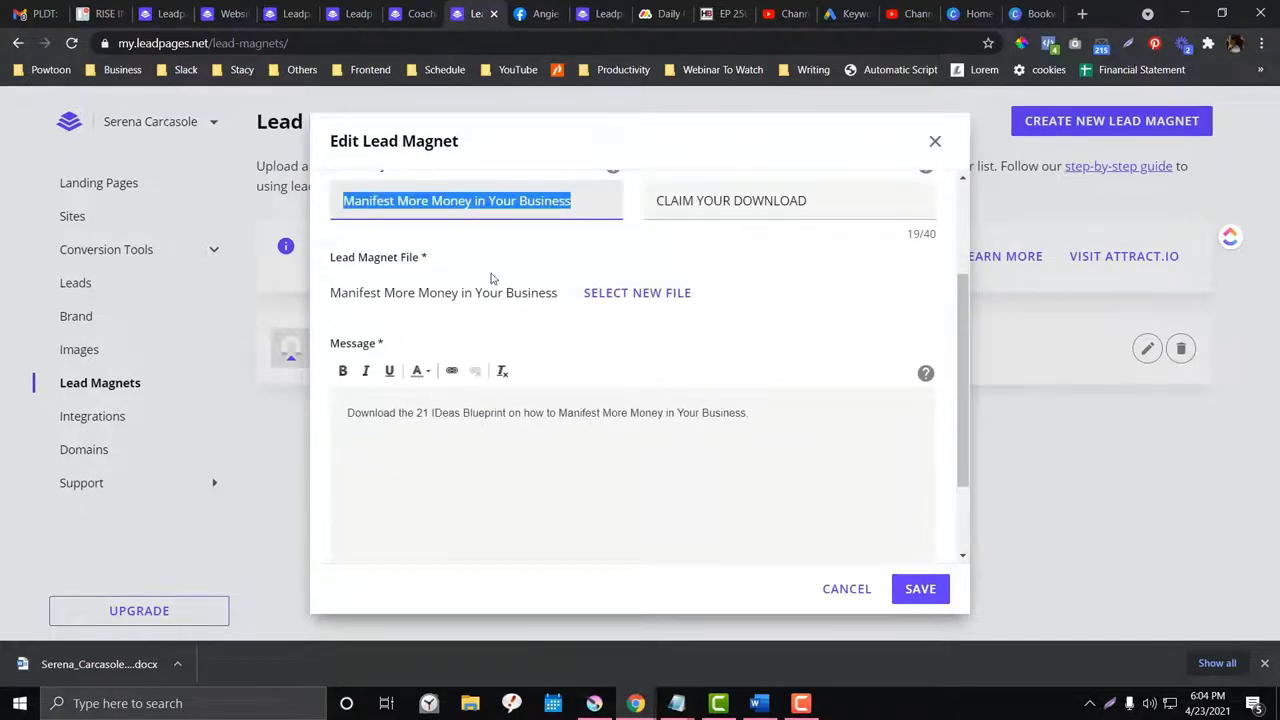
scroll(480, 300, down, 1)
click(483, 383)
scroll(695, 360, up, 3)
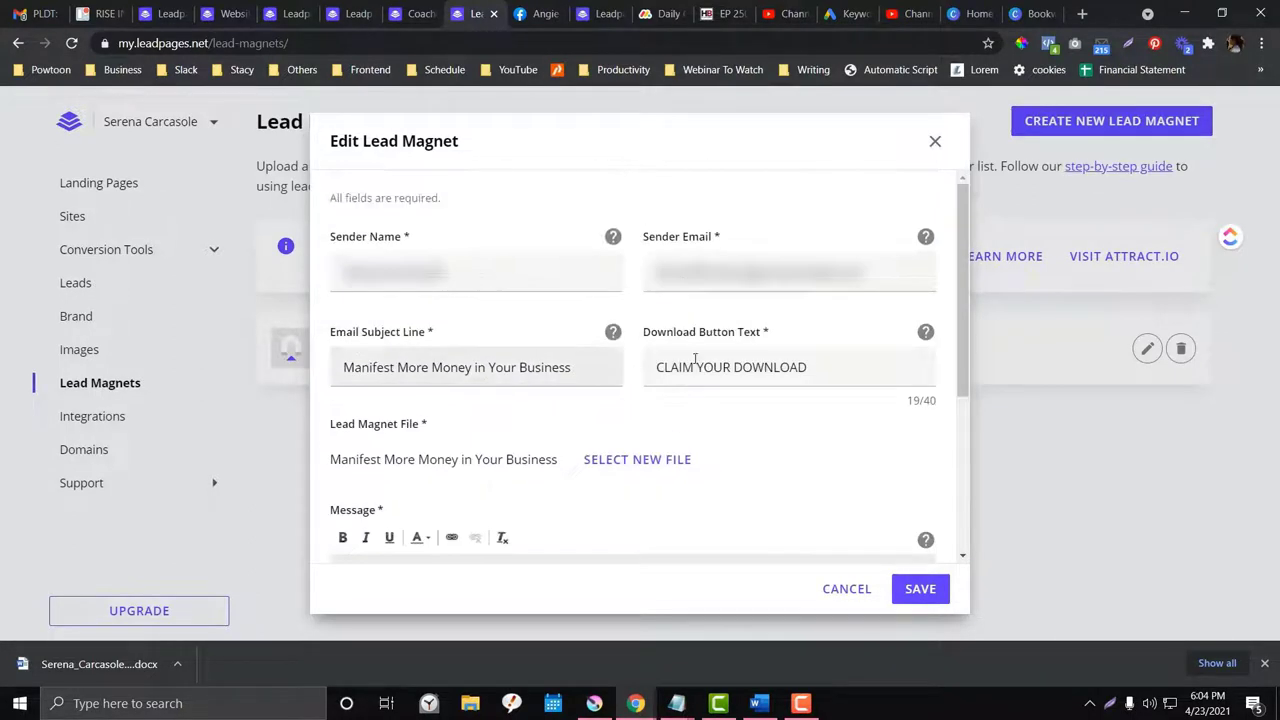
click(934, 139)
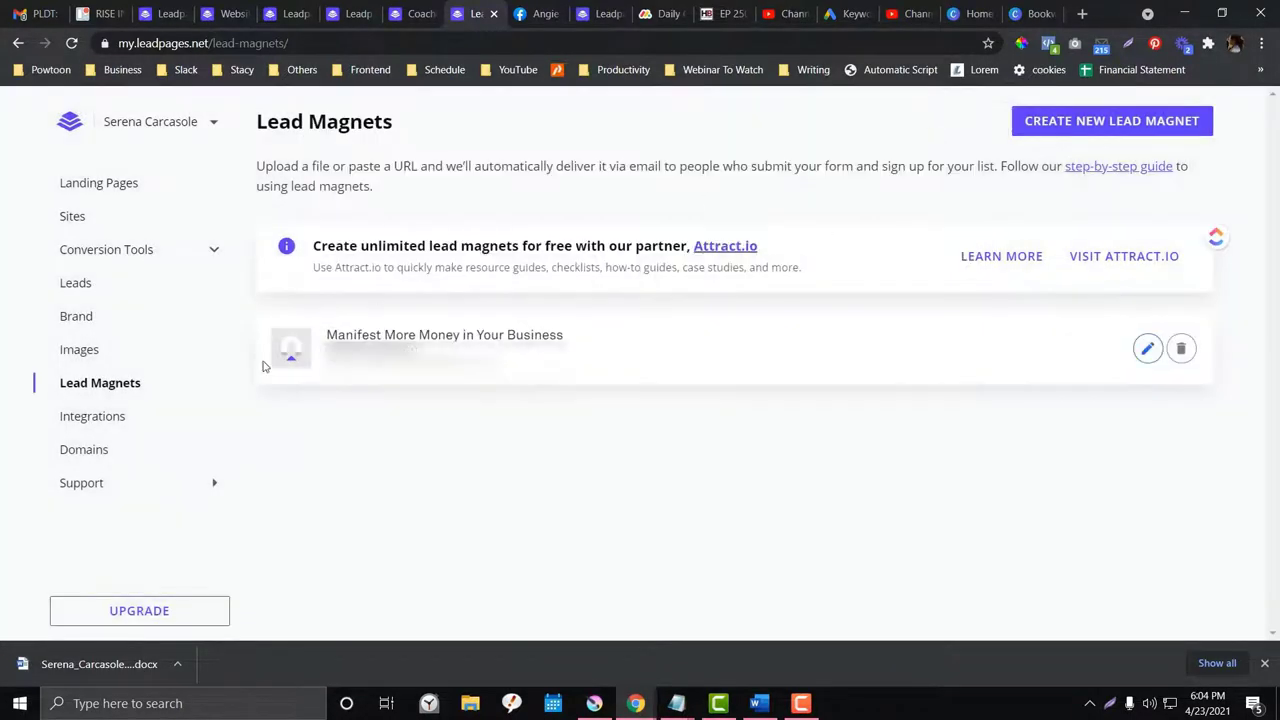
Step: Open the account's integrations page and browse the native integrations available for Leadpages
click(105, 415)
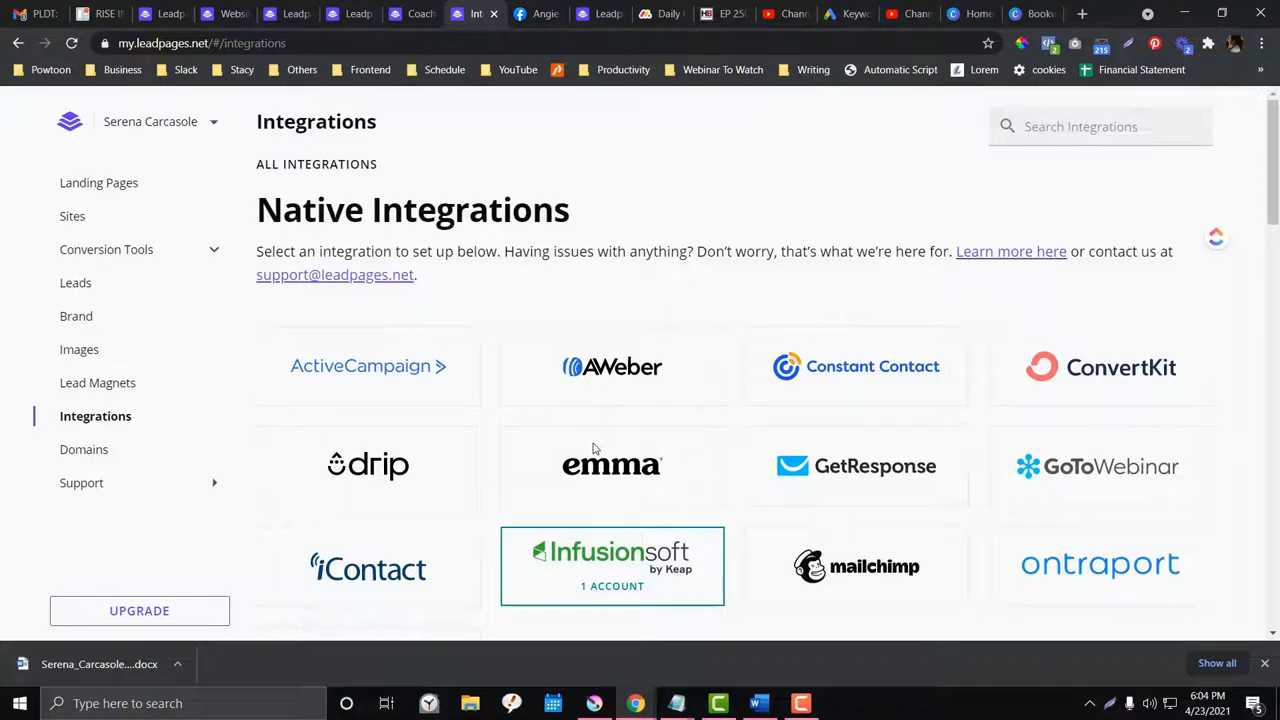
scroll(621, 457, down, 3)
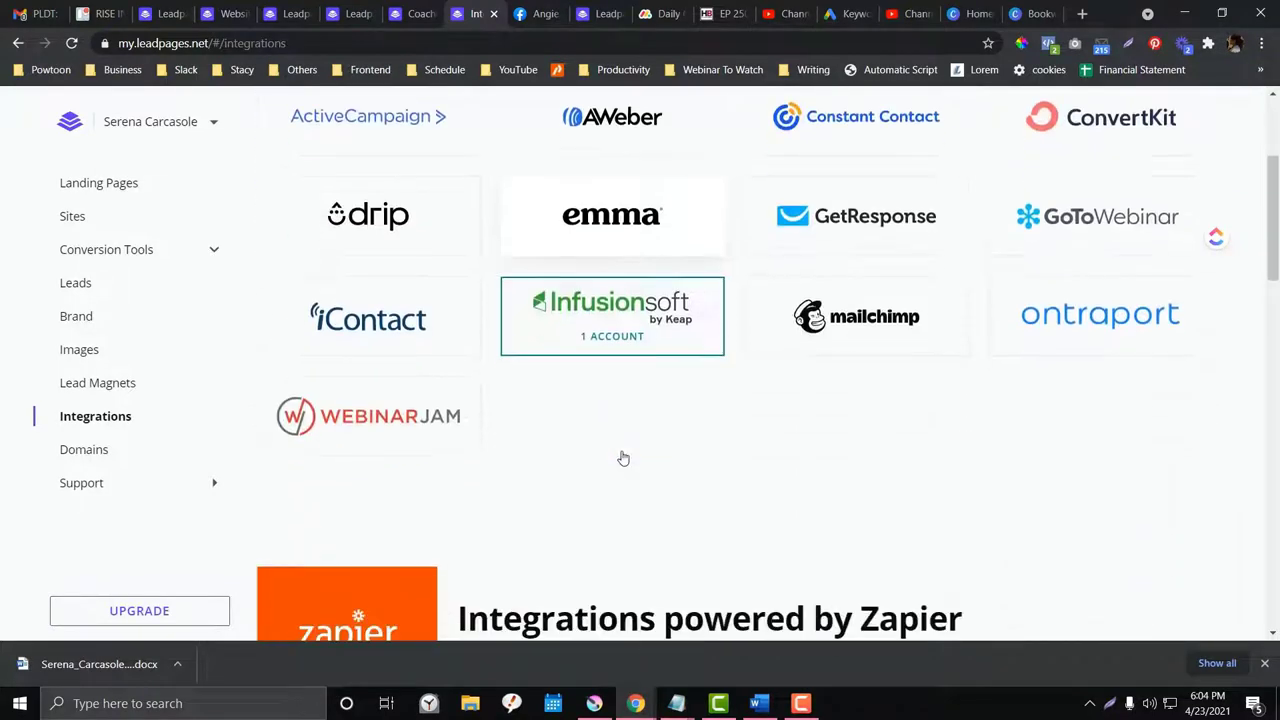
scroll(623, 457, down, 3)
scroll(621, 457, up, 6)
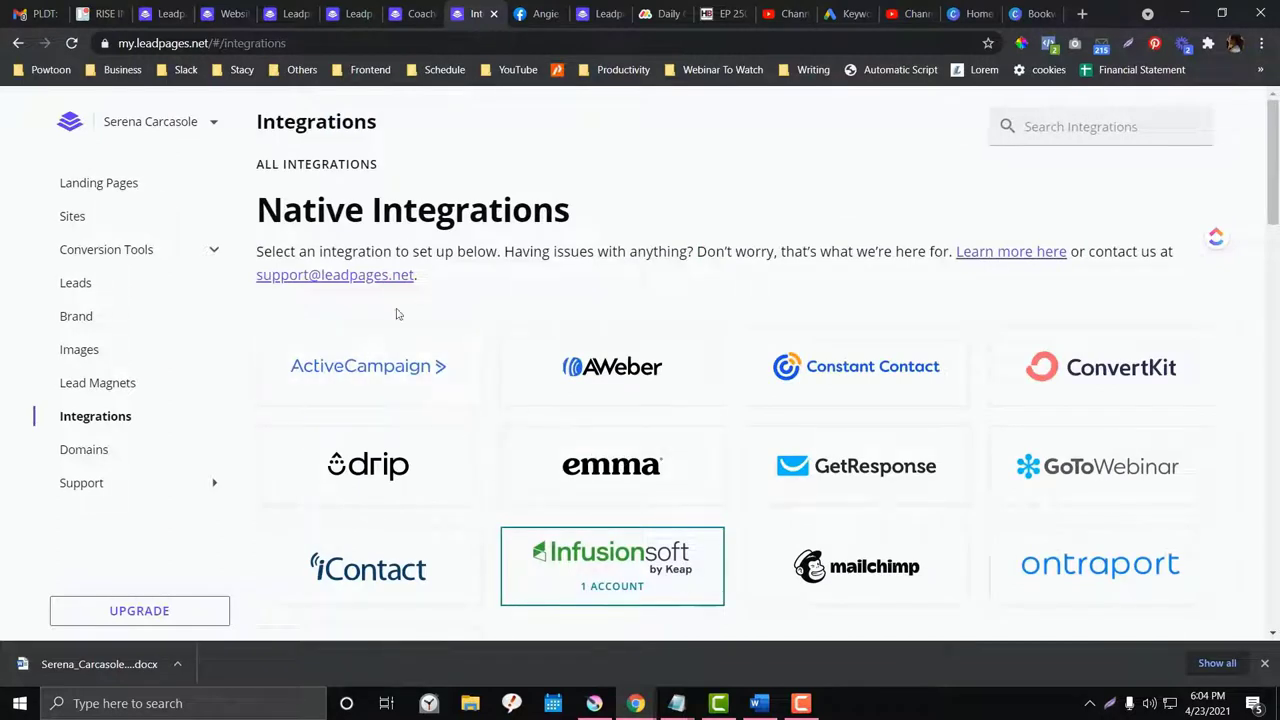
scroll(794, 386, down, 2)
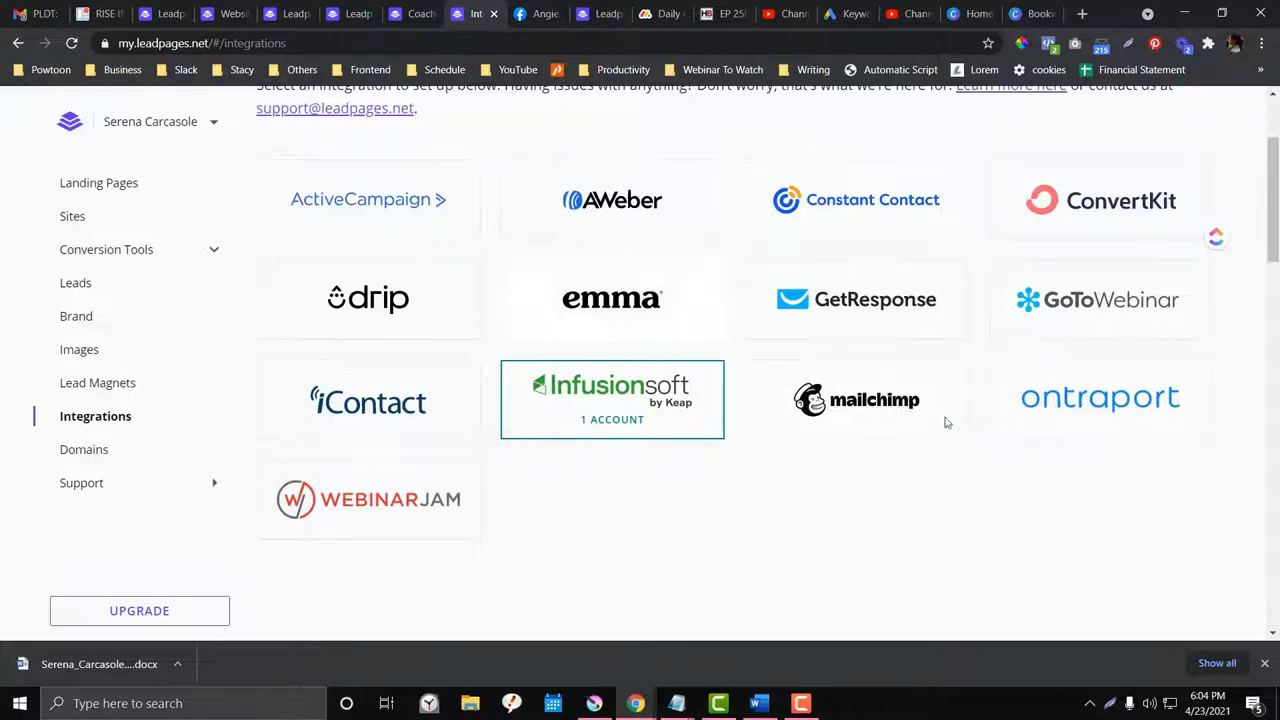
scroll(740, 312, down, 4)
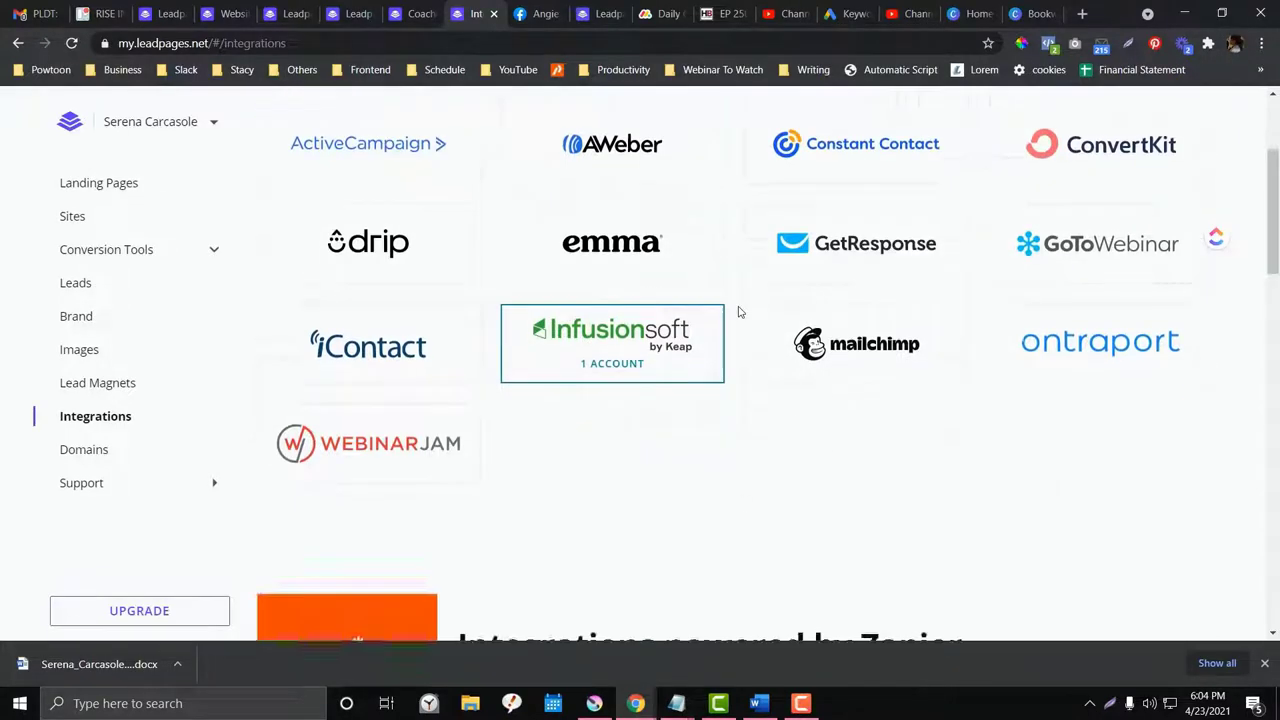
scroll(740, 312, up, 3)
scroll(740, 312, up, 2)
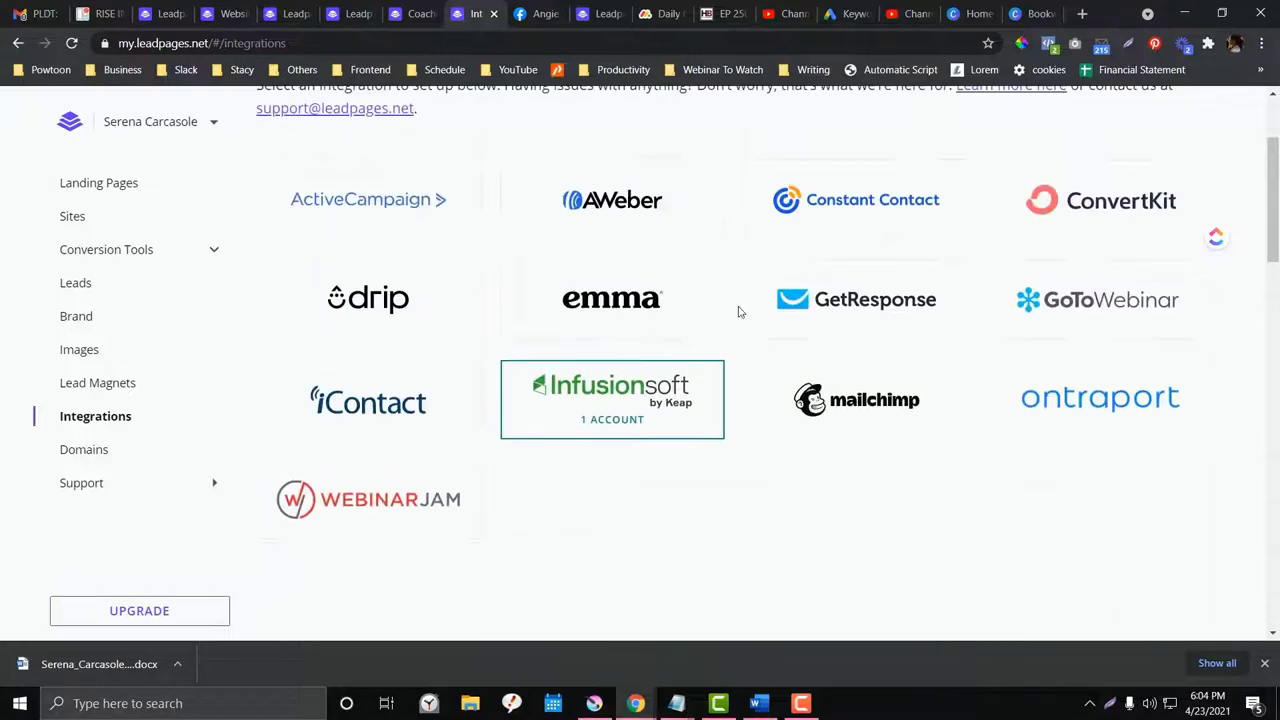
Step: Examine the apps that connect through Zapier, down to the Request an App section
scroll(740, 312, down, 5)
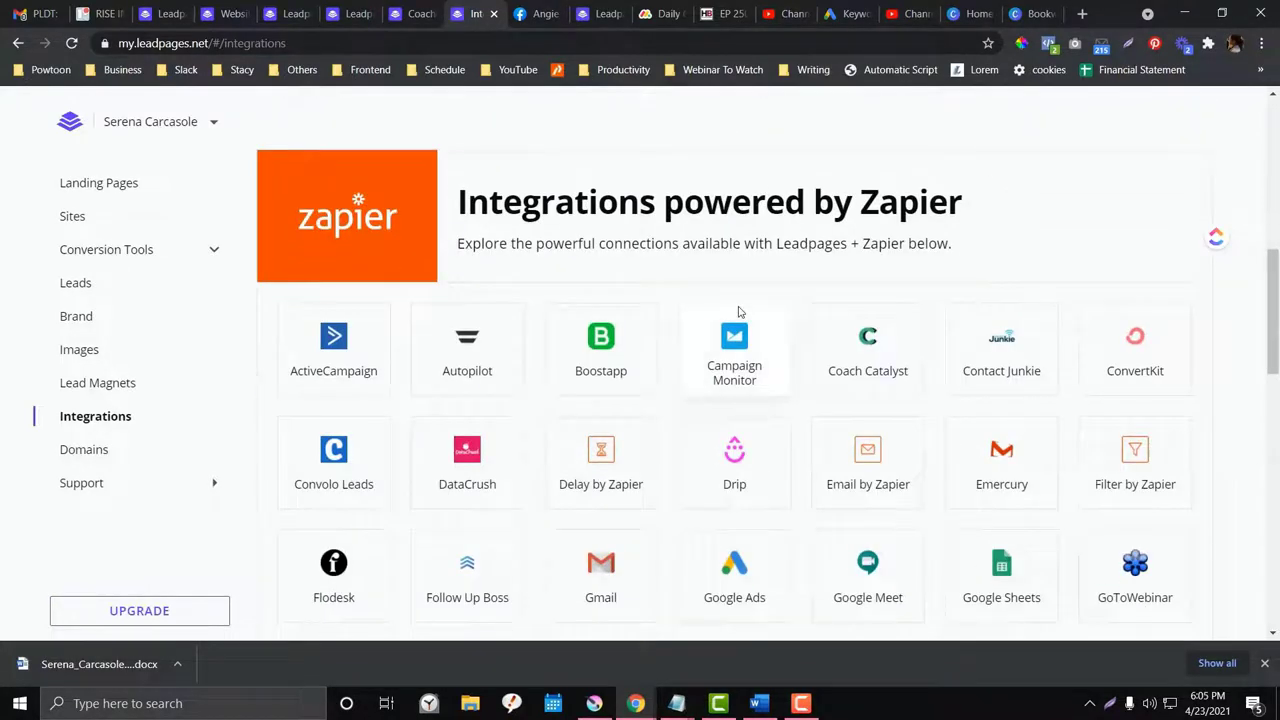
scroll(432, 358, down, 1)
scroll(434, 357, up, 2)
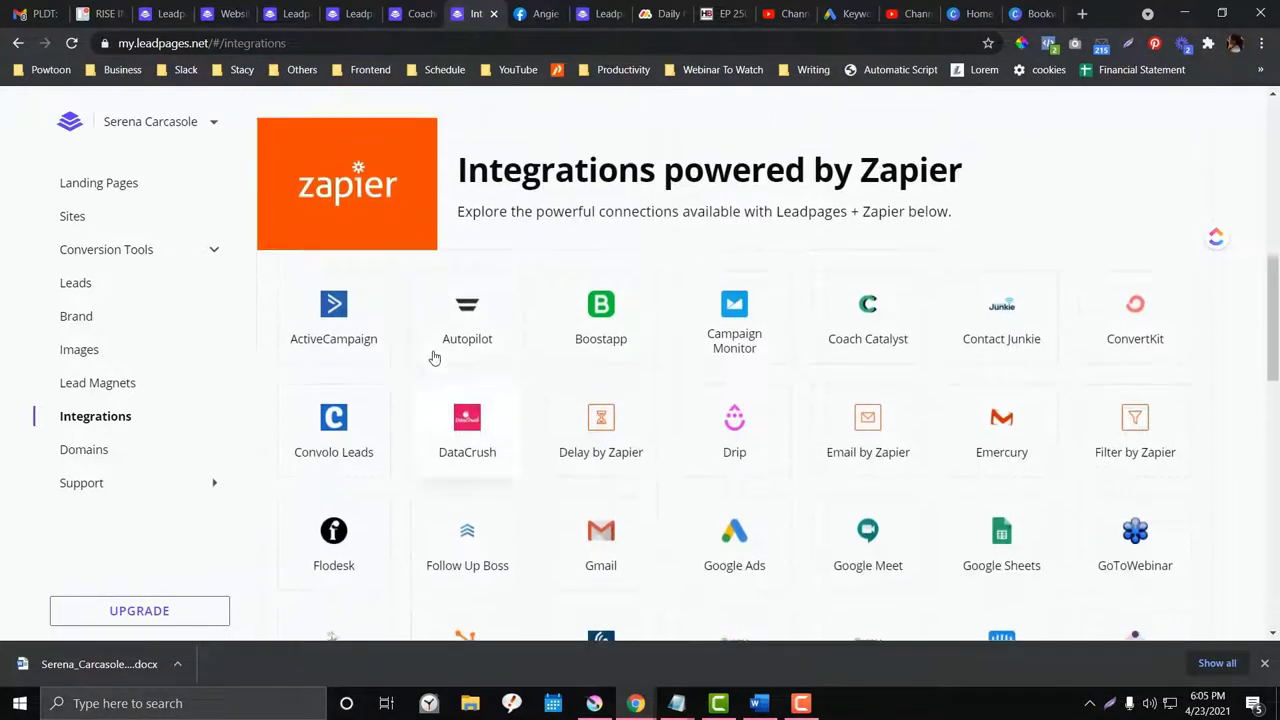
scroll(397, 302, down, 1)
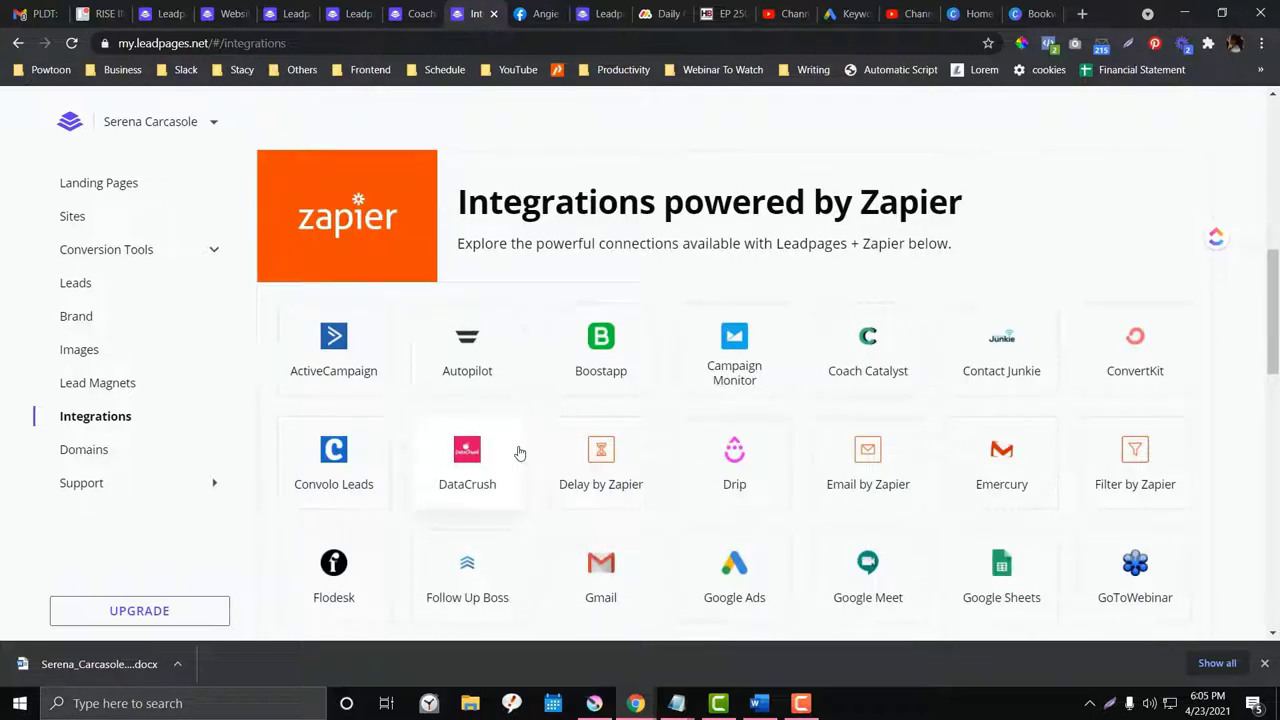
scroll(519, 453, down, 1)
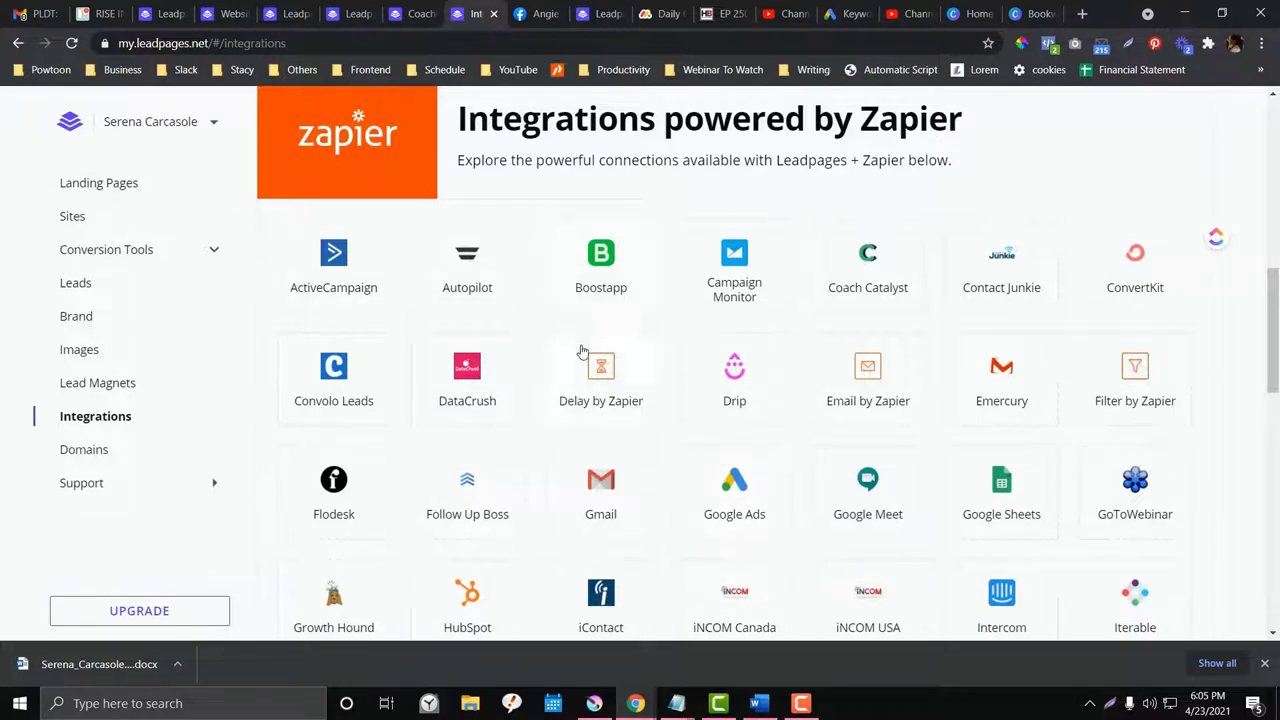
scroll(585, 358, down, 2)
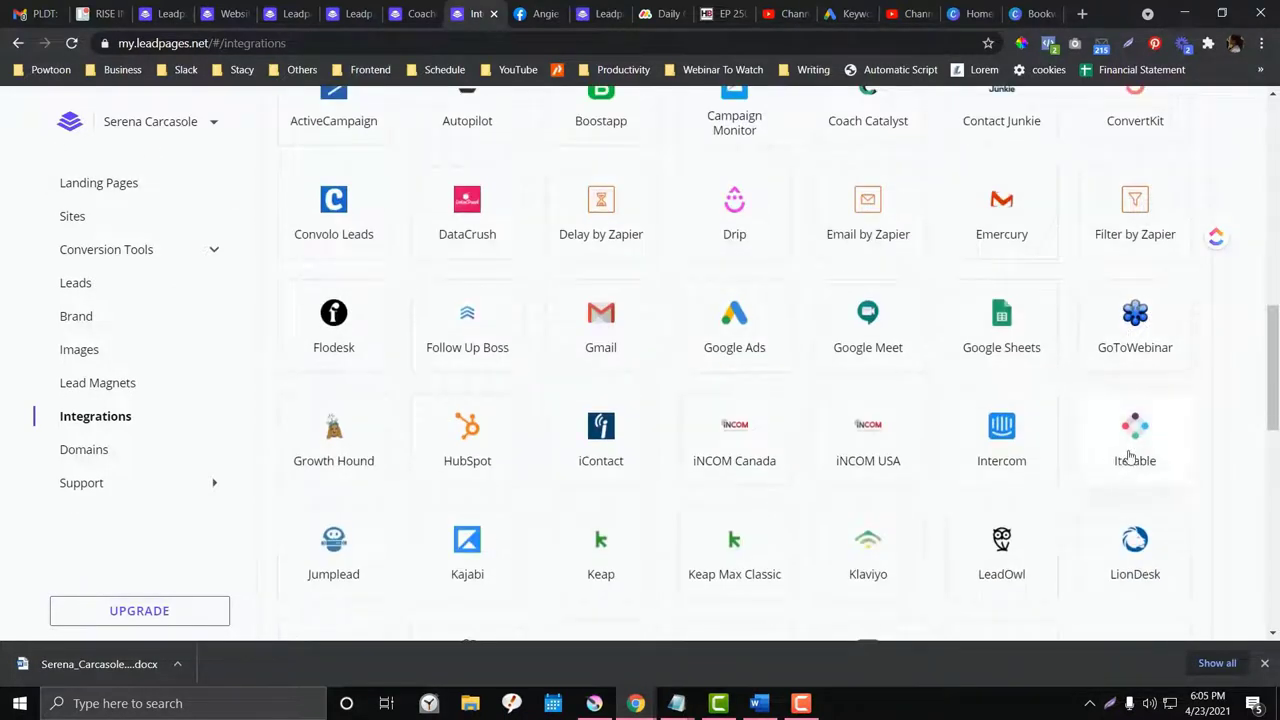
scroll(951, 451, down, 1)
scroll(600, 350, down, 7)
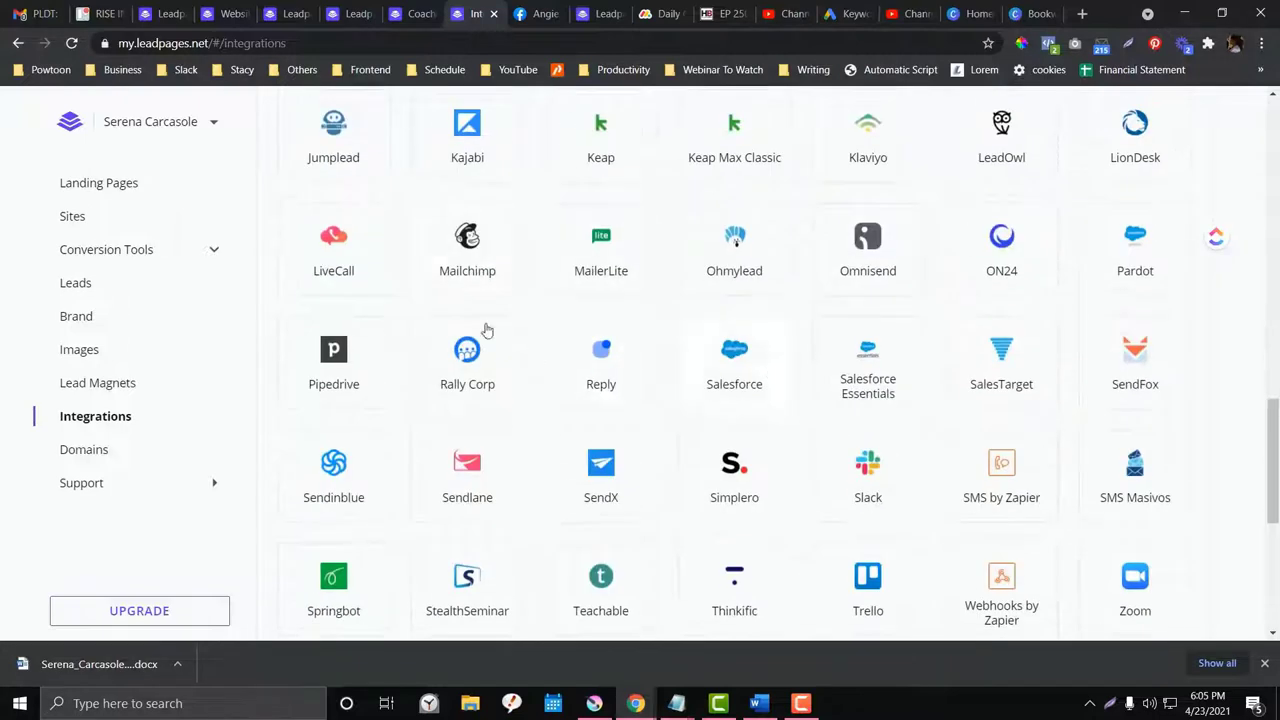
scroll(600, 352, down, 1)
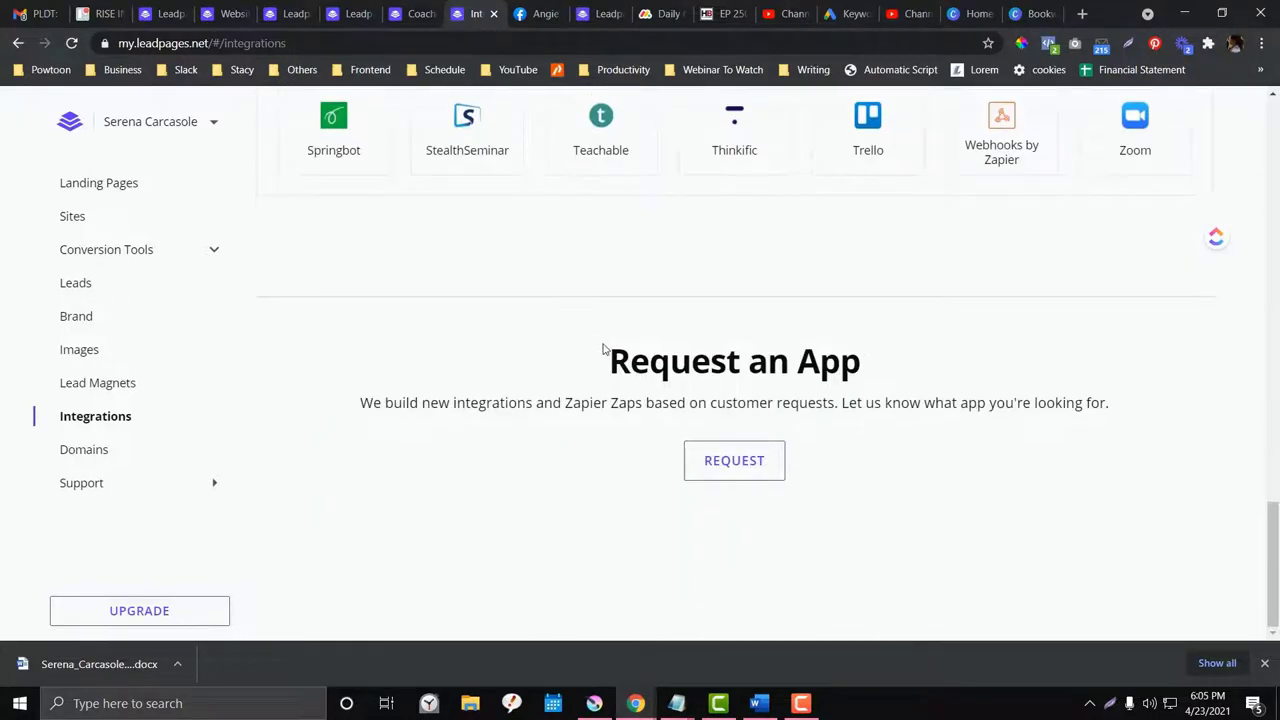
scroll(110, 430, up, 3)
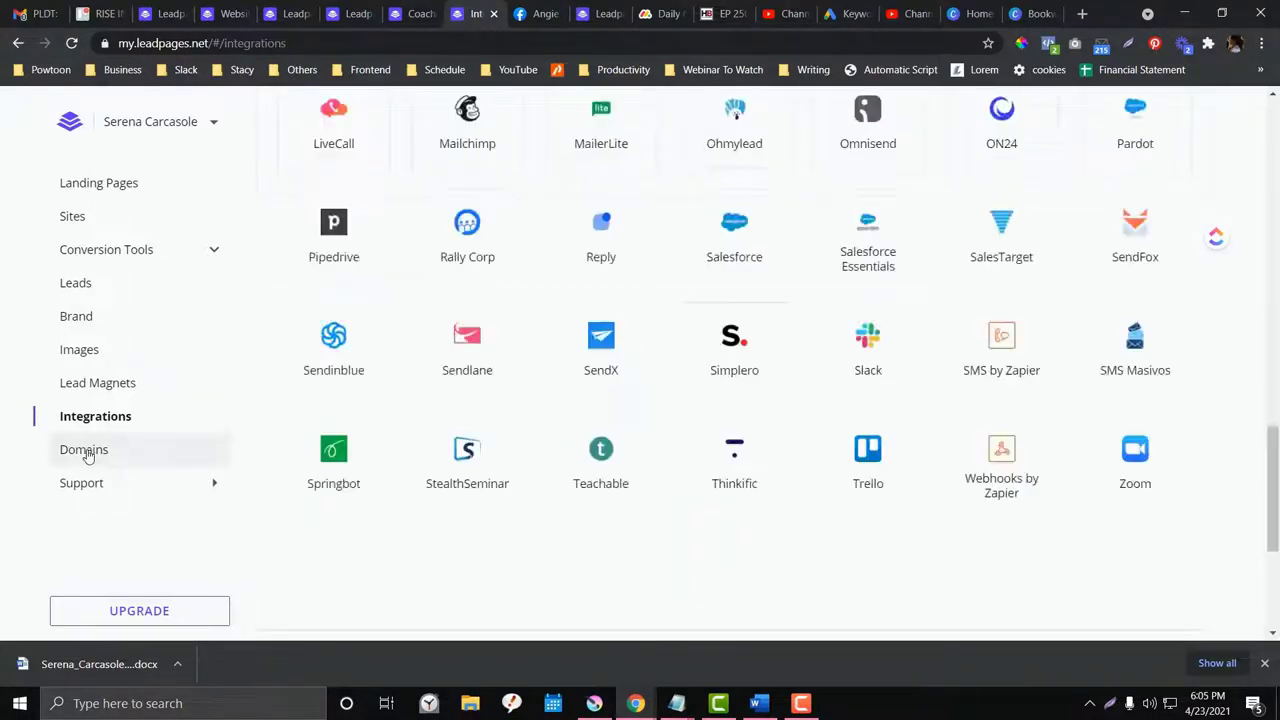
Step: Open the Domains page and highlight the address of the connected domain
click(86, 449)
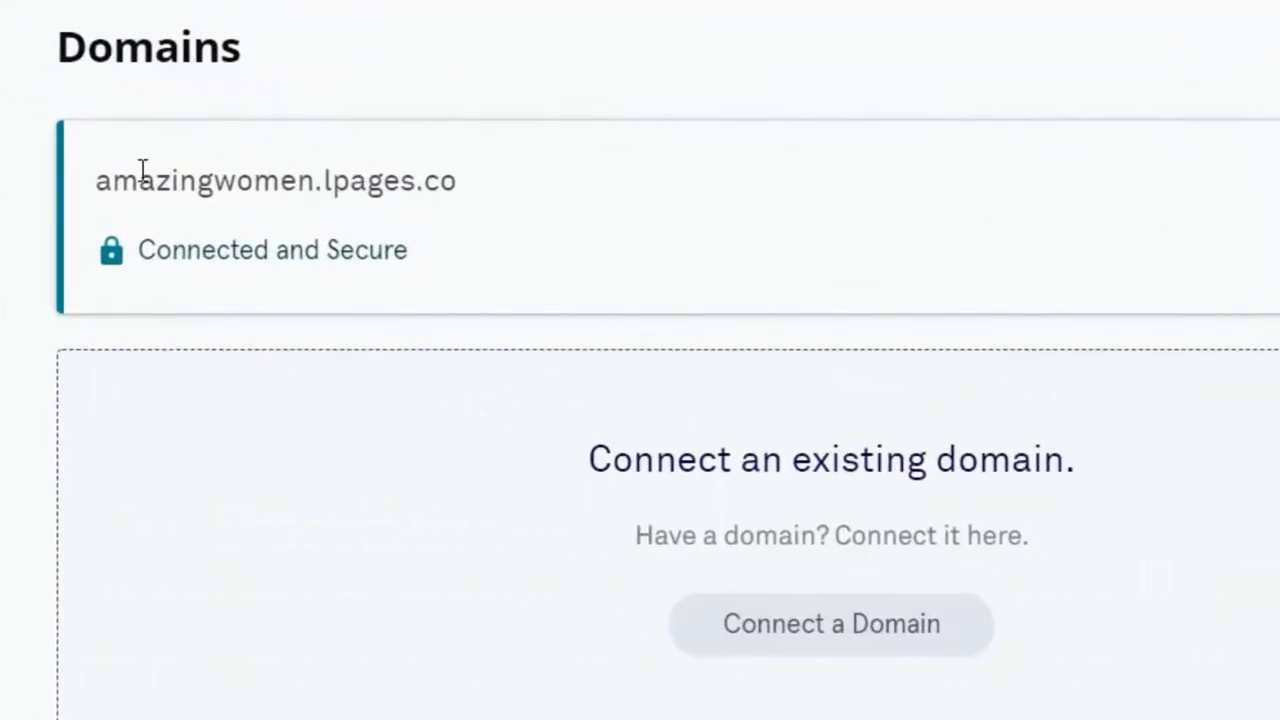
drag(105, 181, 484, 201)
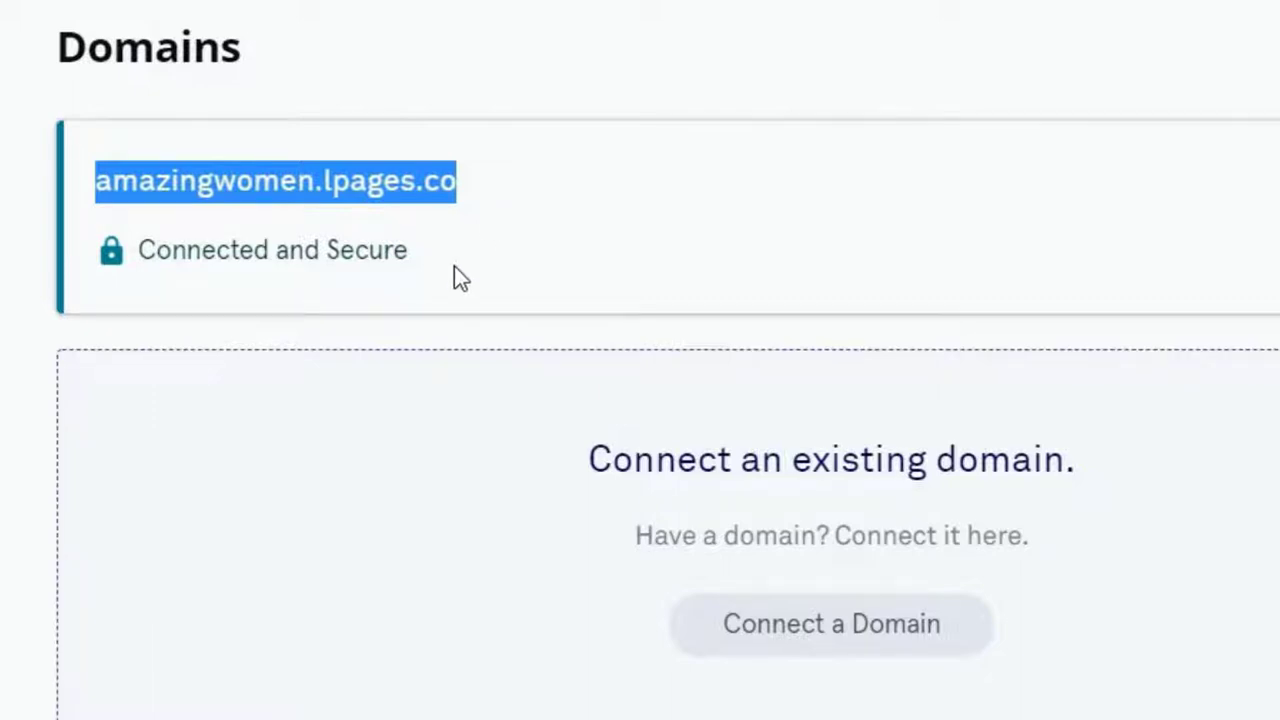
Step: Highlight the lpages.co part of the connected domain's address, narrowing the selection to lpages
click(88, 191)
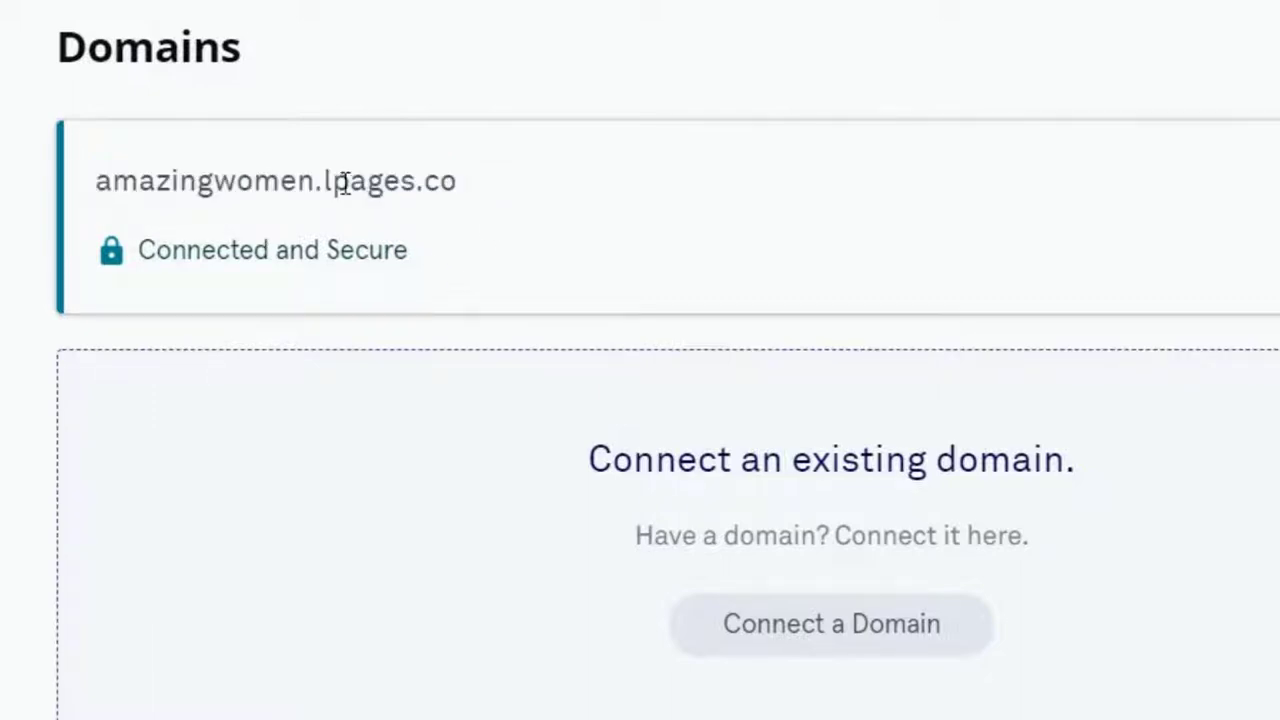
drag(325, 183, 460, 185)
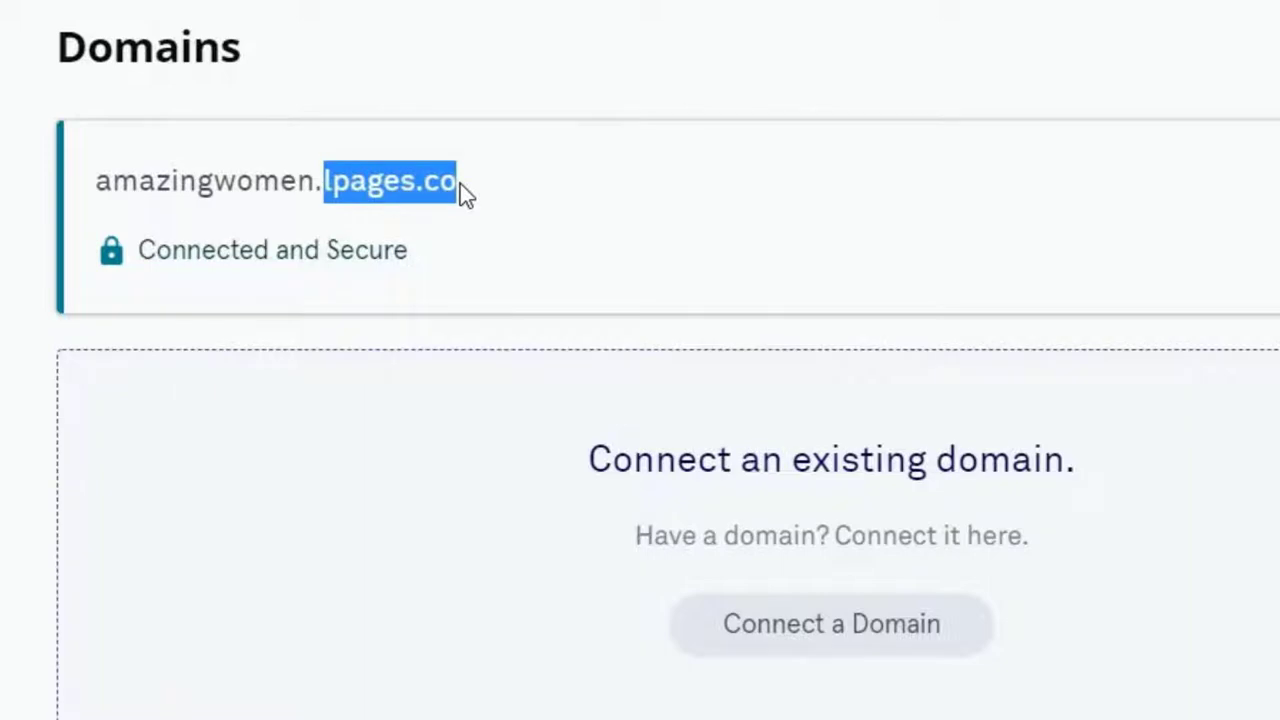
click(329, 181)
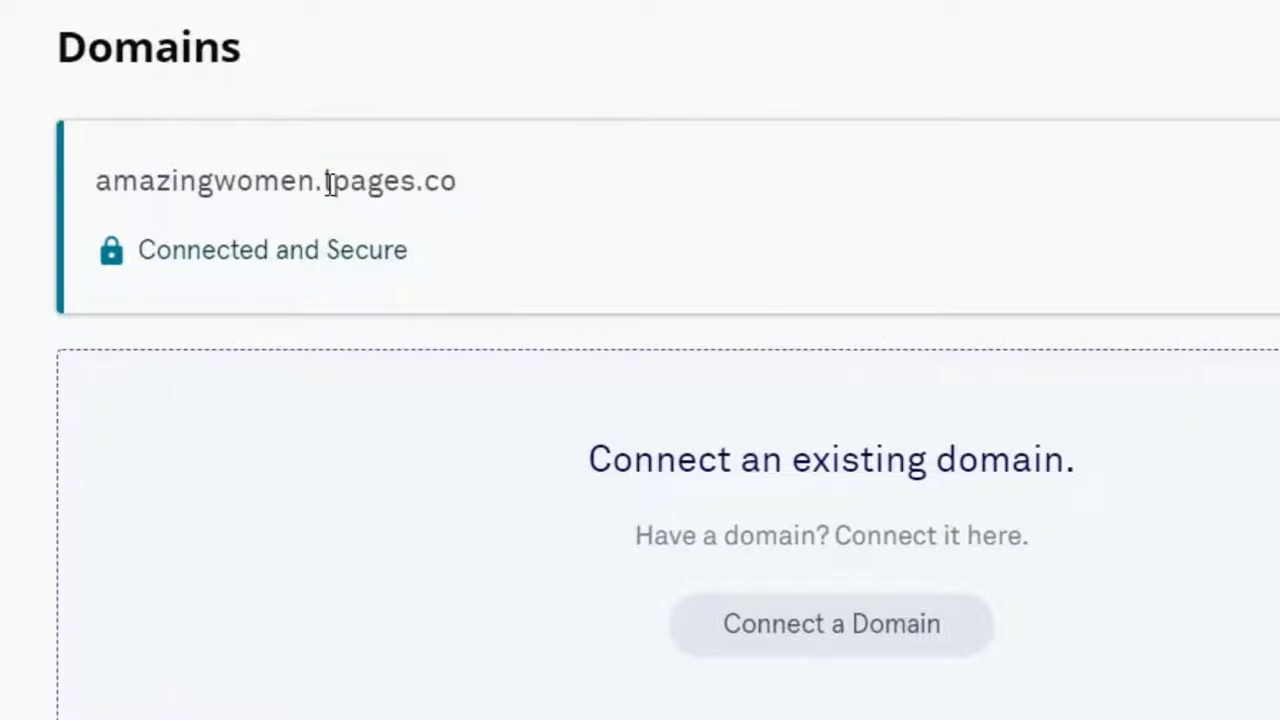
drag(316, 182, 415, 181)
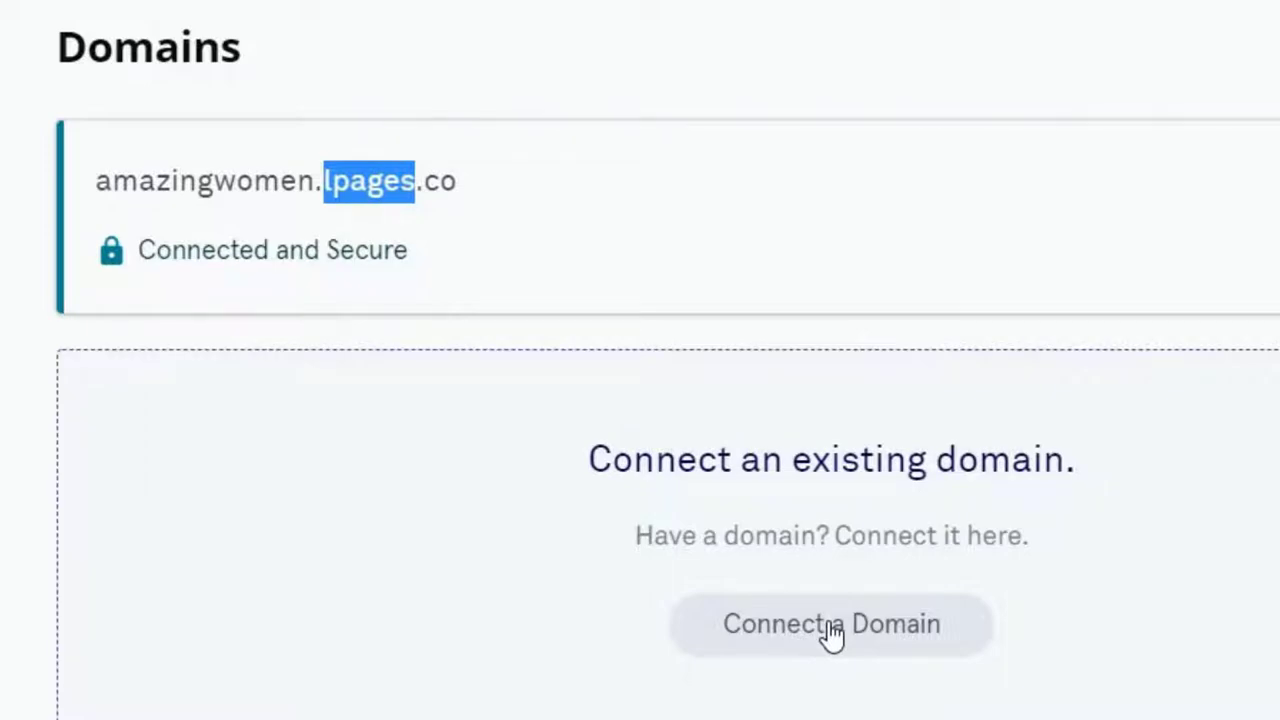
Step: Open the form for connecting an existing domain, review its fields, and return to the Domains page without connecting one
click(831, 632)
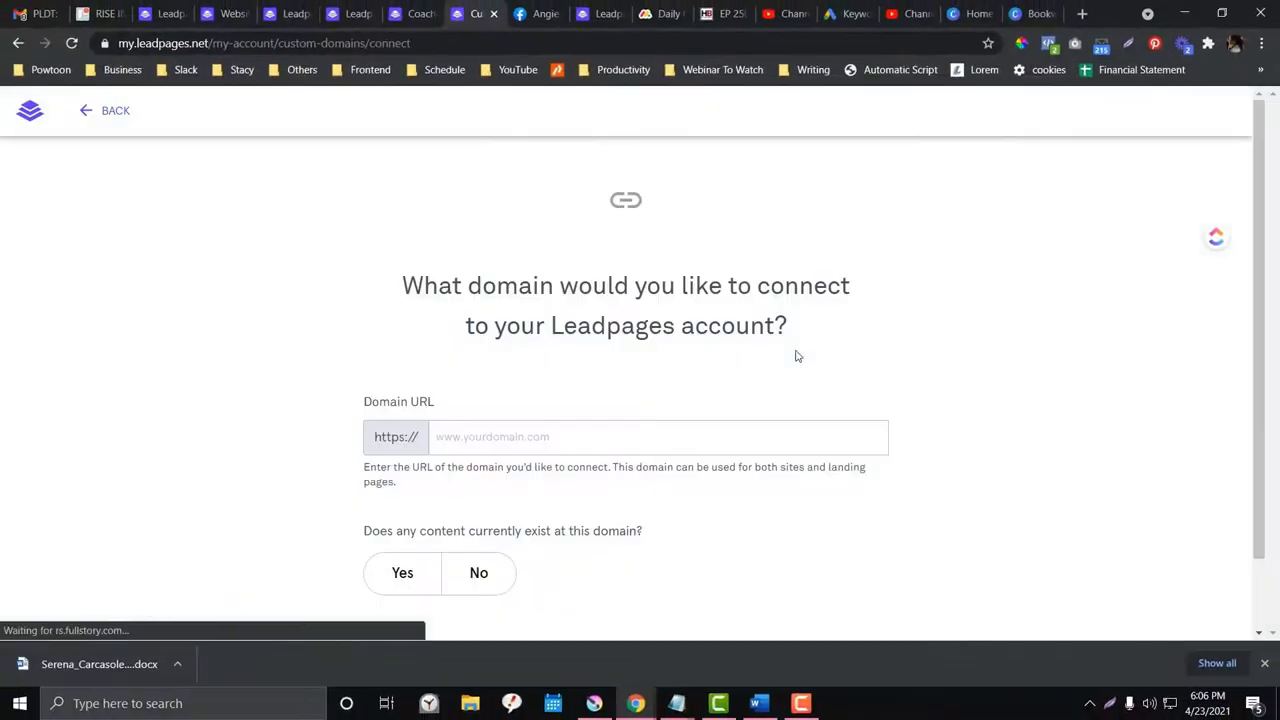
scroll(797, 356, down, 1)
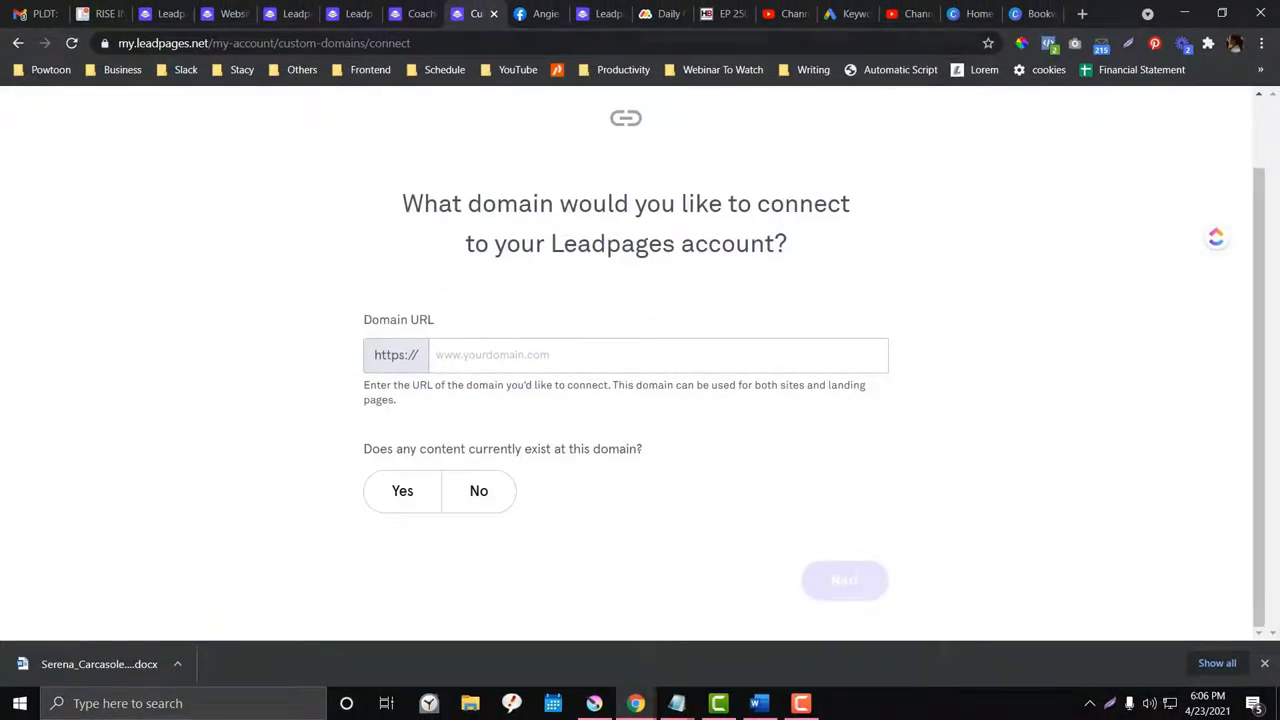
click(18, 43)
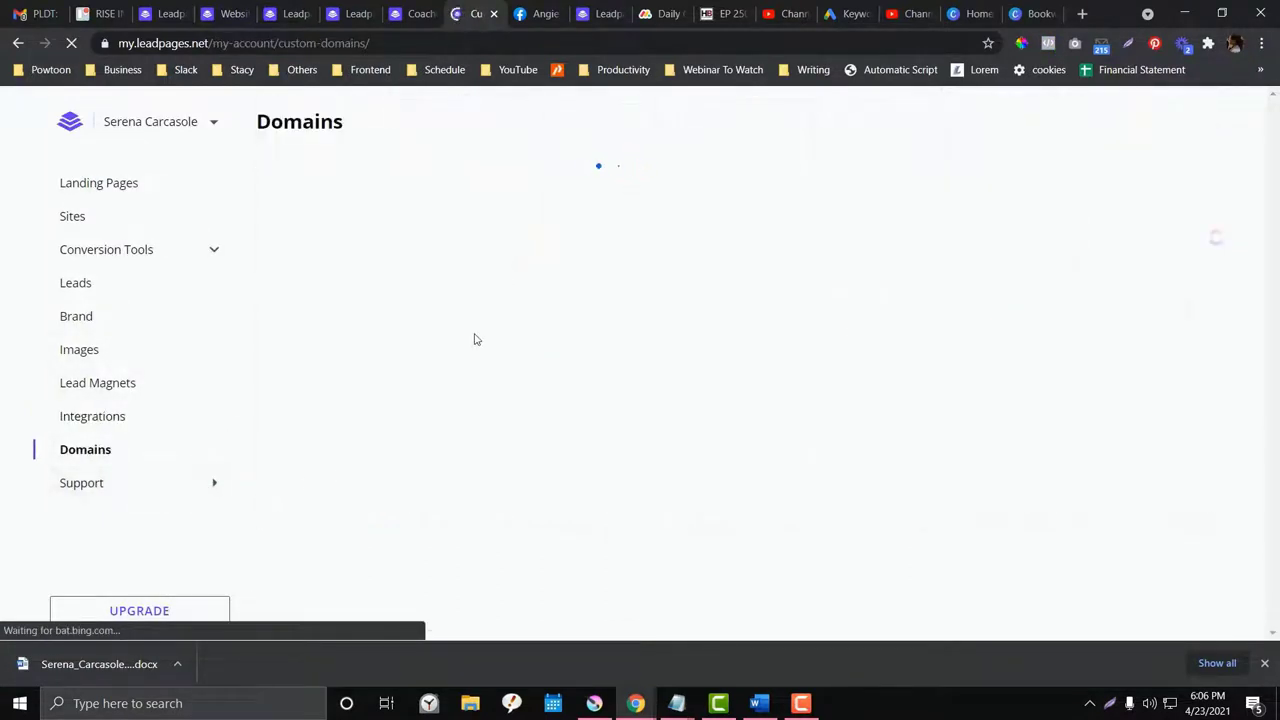
Step: Open a new support ticket form, review its fields, and return to the Domains page without submitting a request
mouse_move(200, 493)
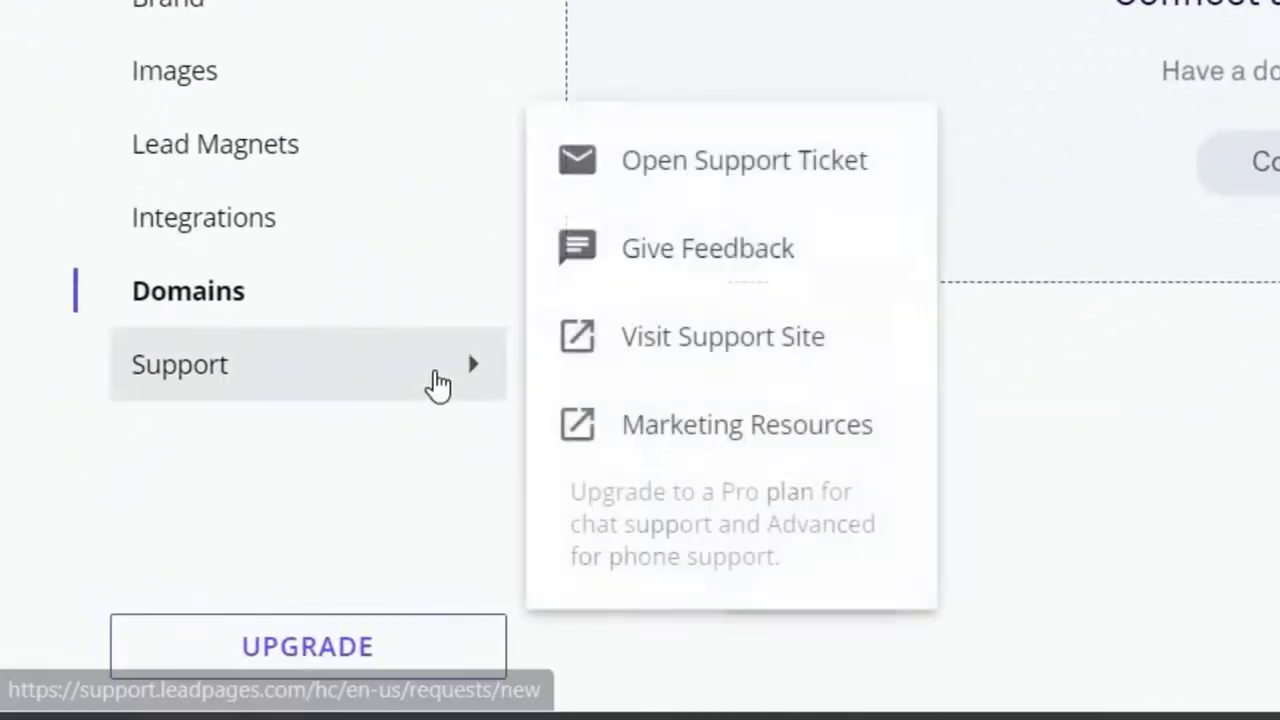
click(824, 185)
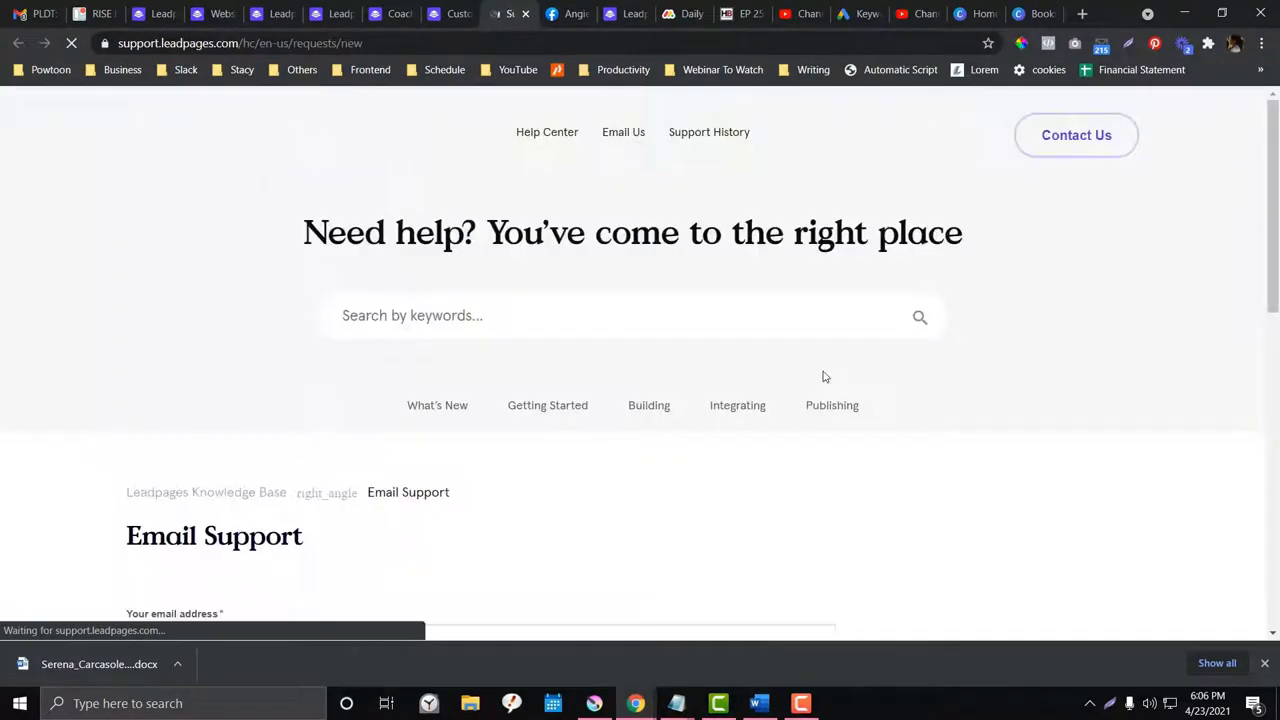
scroll(824, 374, down, 6)
scroll(820, 374, down, 3)
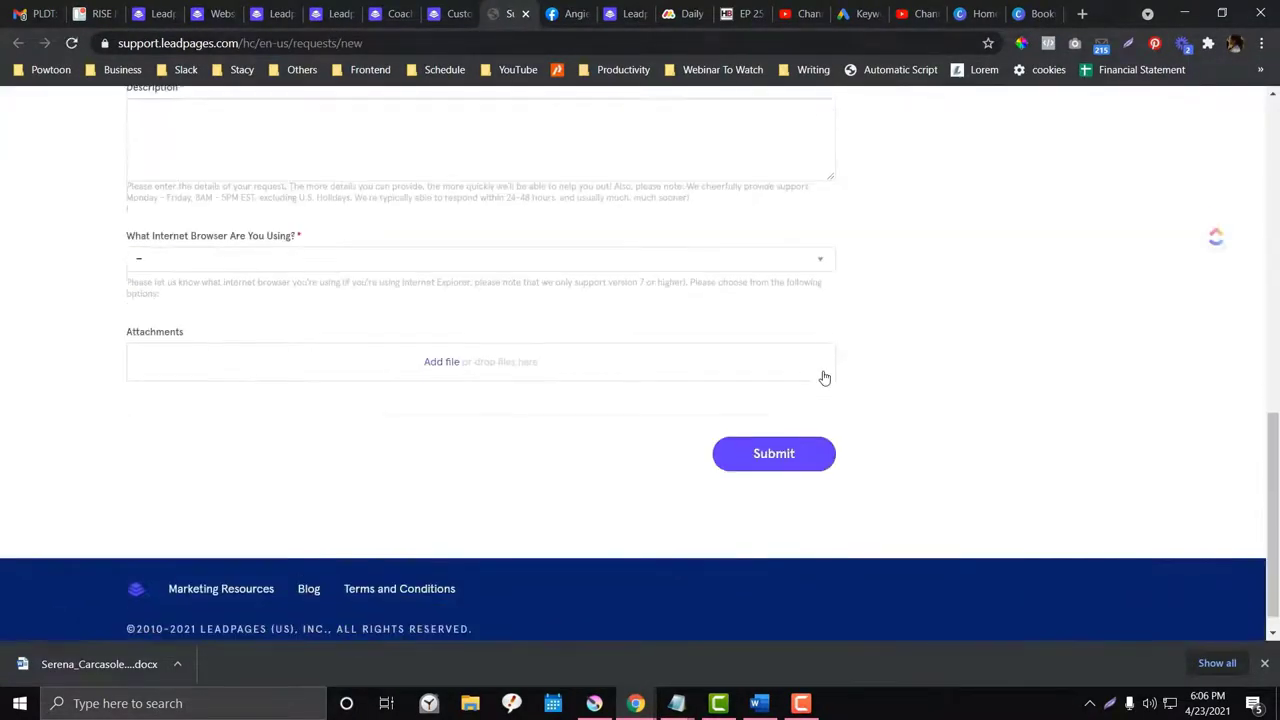
scroll(820, 374, up, 6)
click(450, 13)
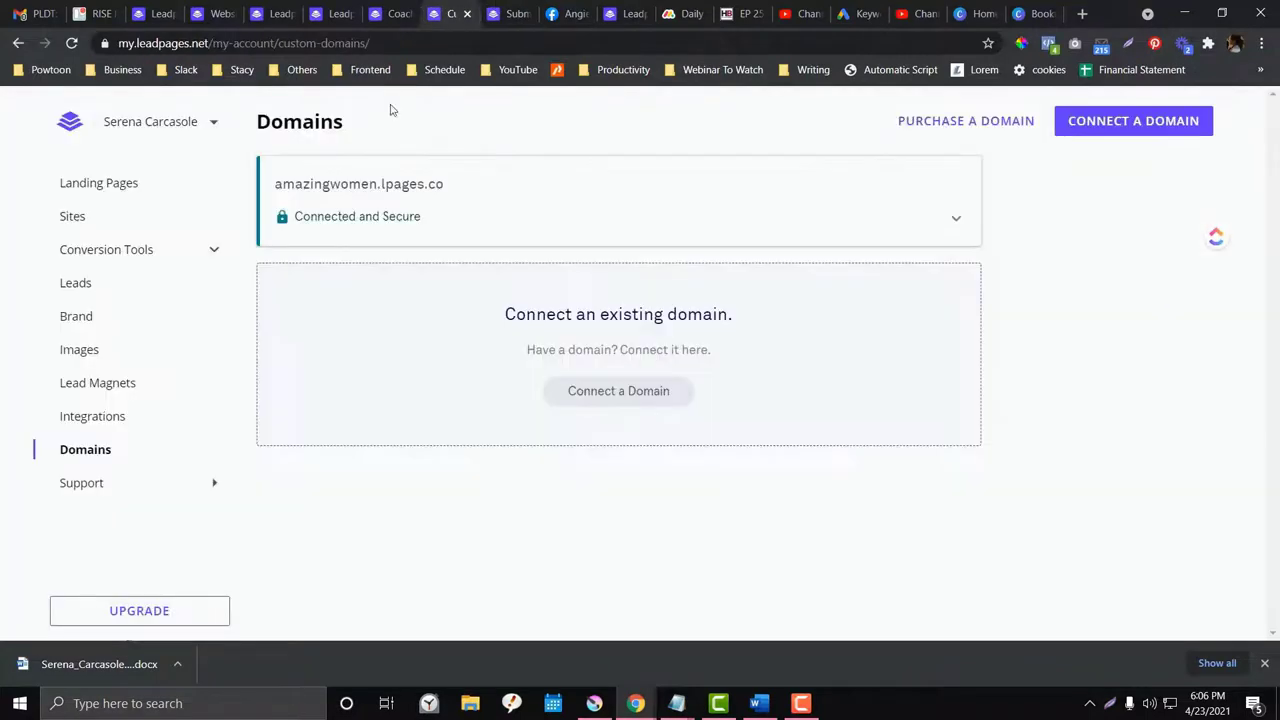
Step: Open the landing pages list, browse the pages' statistics, and show the additional actions for Fast-Track to Six Figures
click(100, 185)
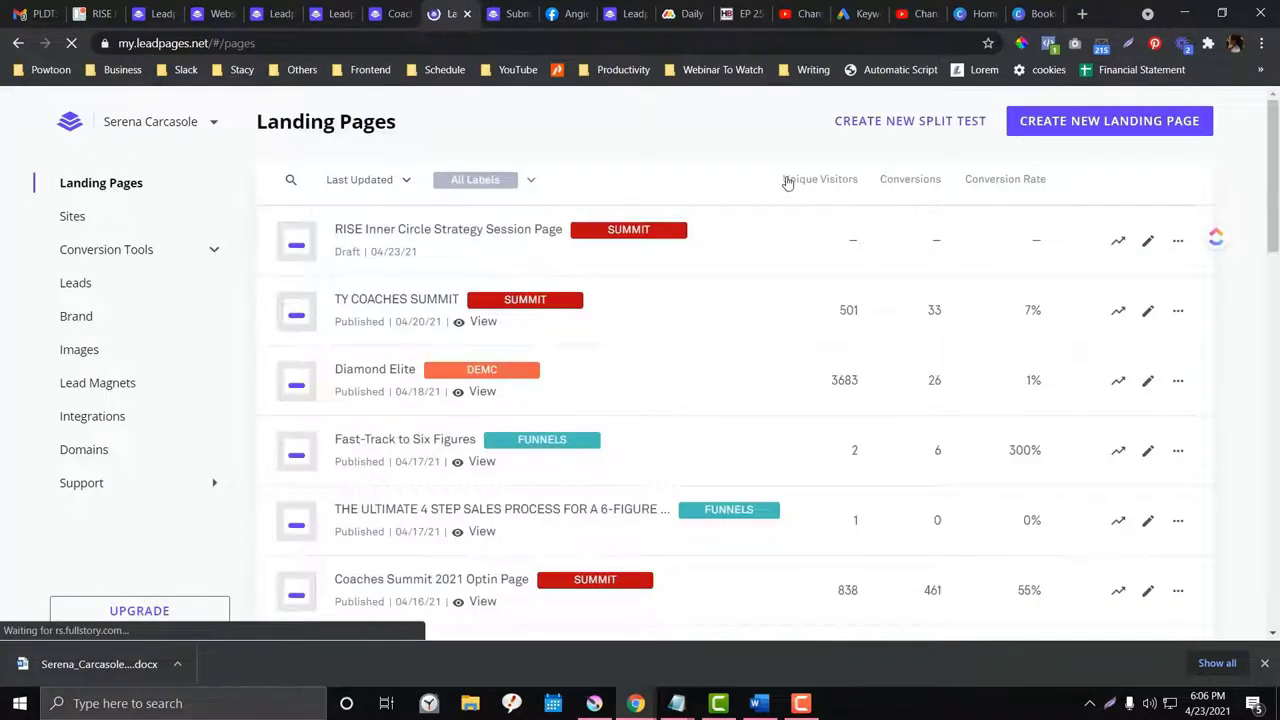
scroll(790, 294, down, 1)
scroll(790, 296, up, 1)
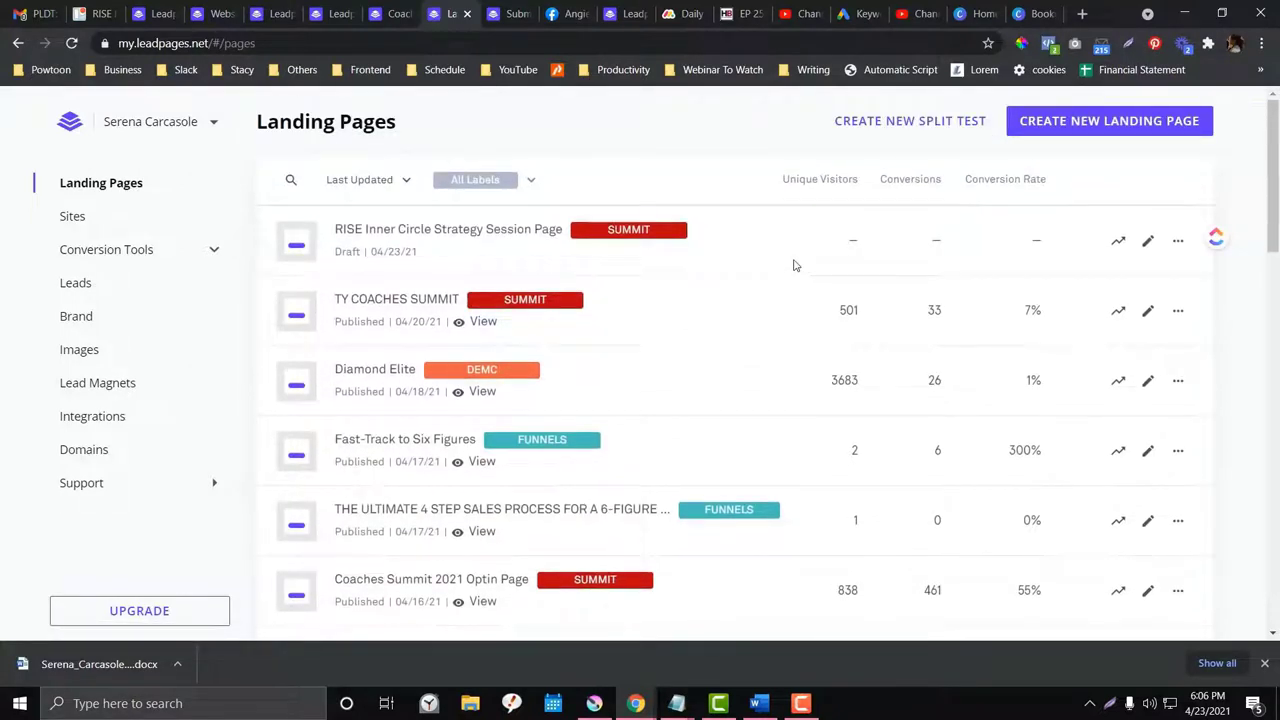
scroll(800, 265, down, 1)
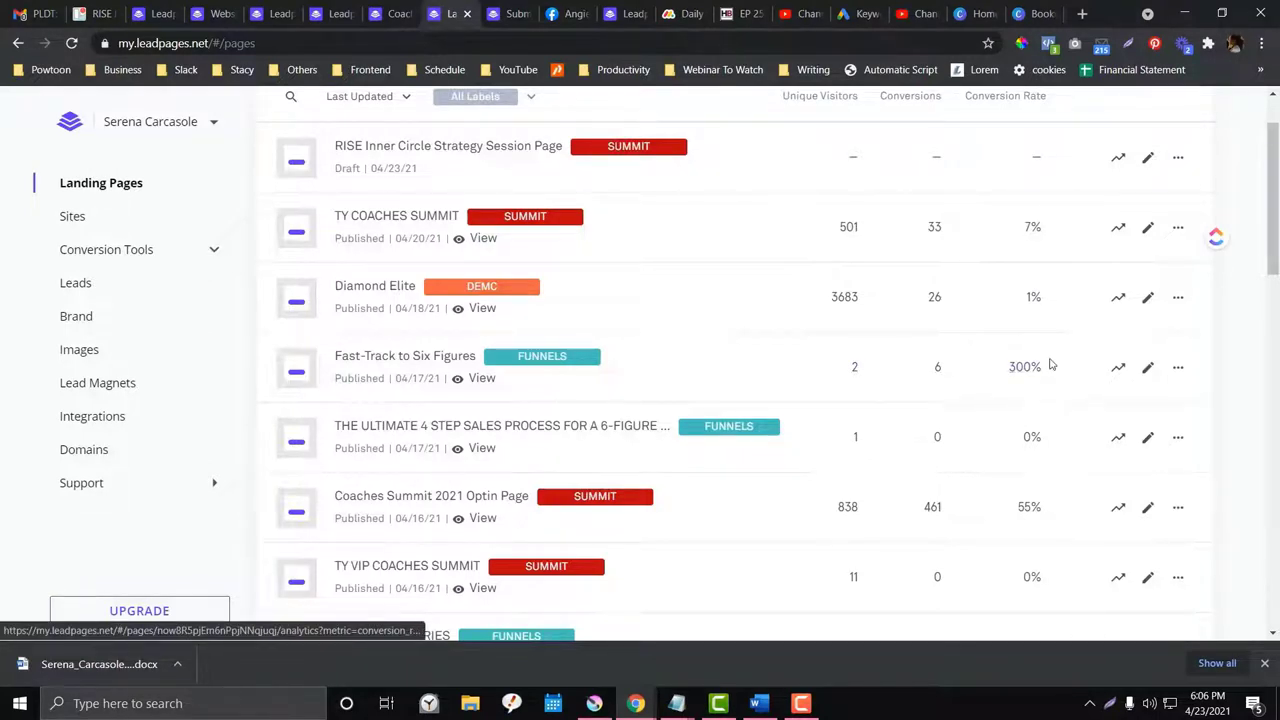
click(1177, 367)
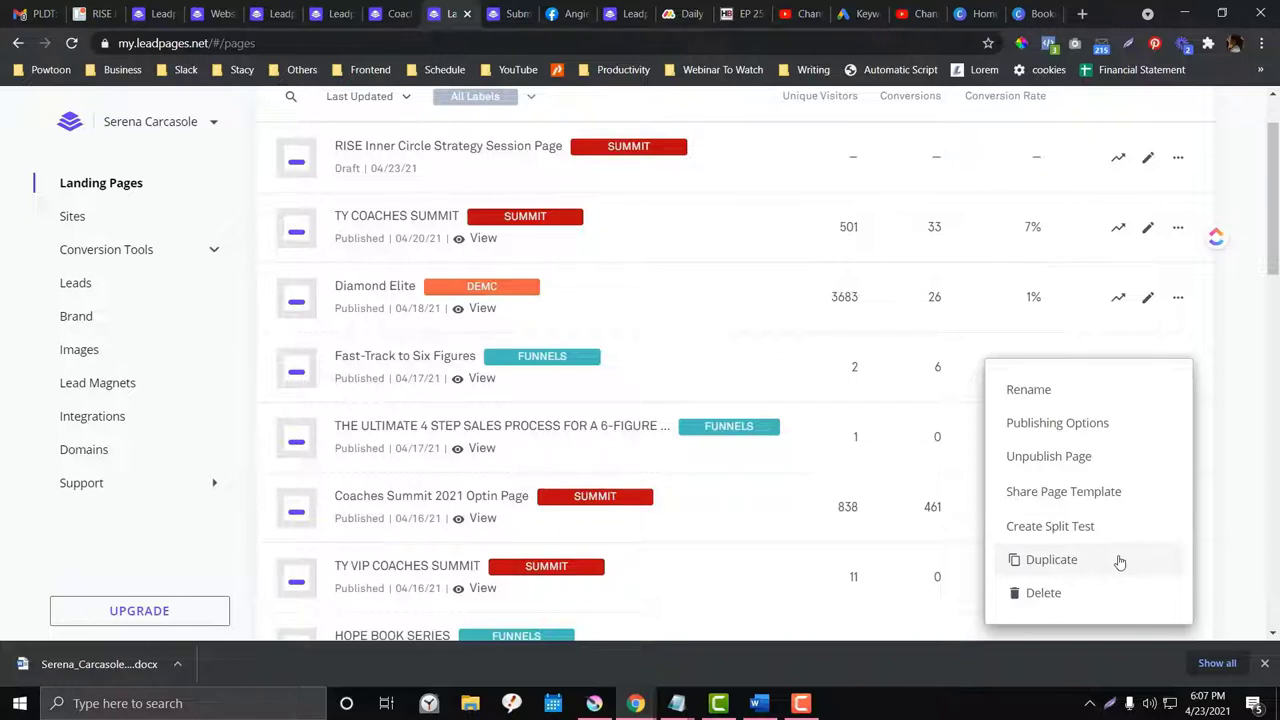
Step: Dismiss the page actions, open the analytics of the Diamond Elite landing page, and examine its summary and conversions graph
click(1199, 304)
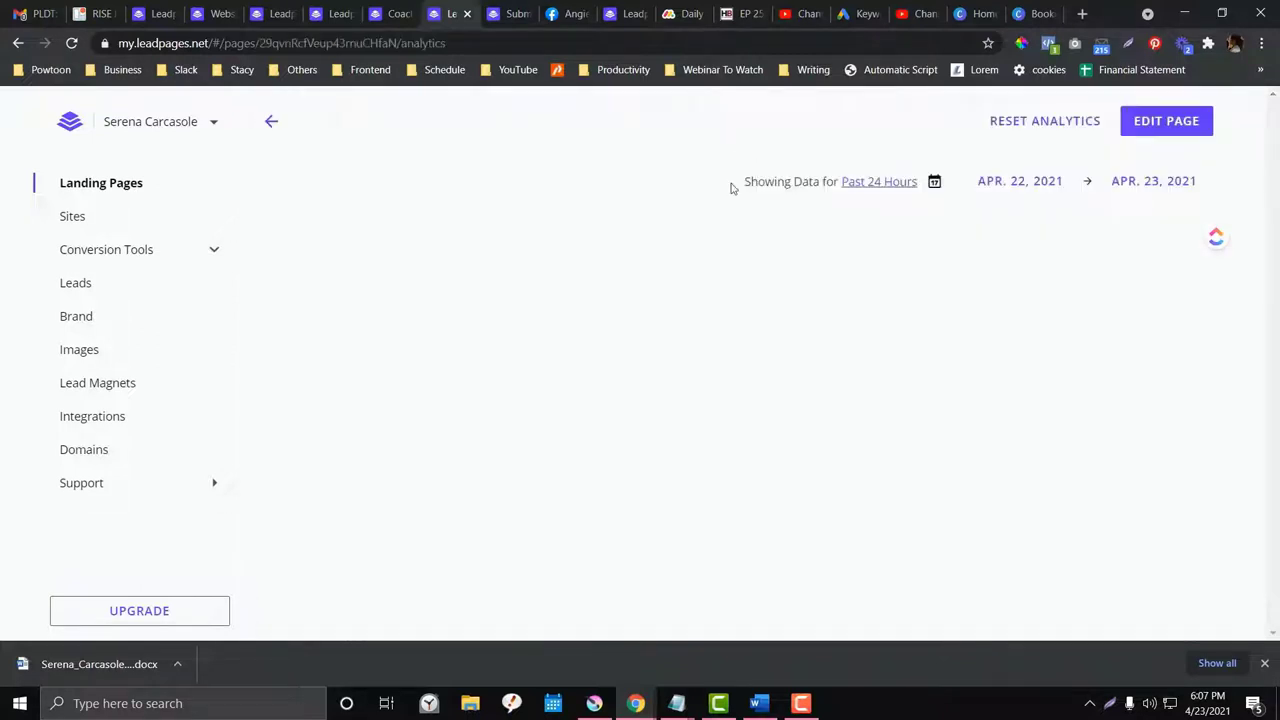
scroll(459, 267, down, 1)
scroll(459, 267, down, 3)
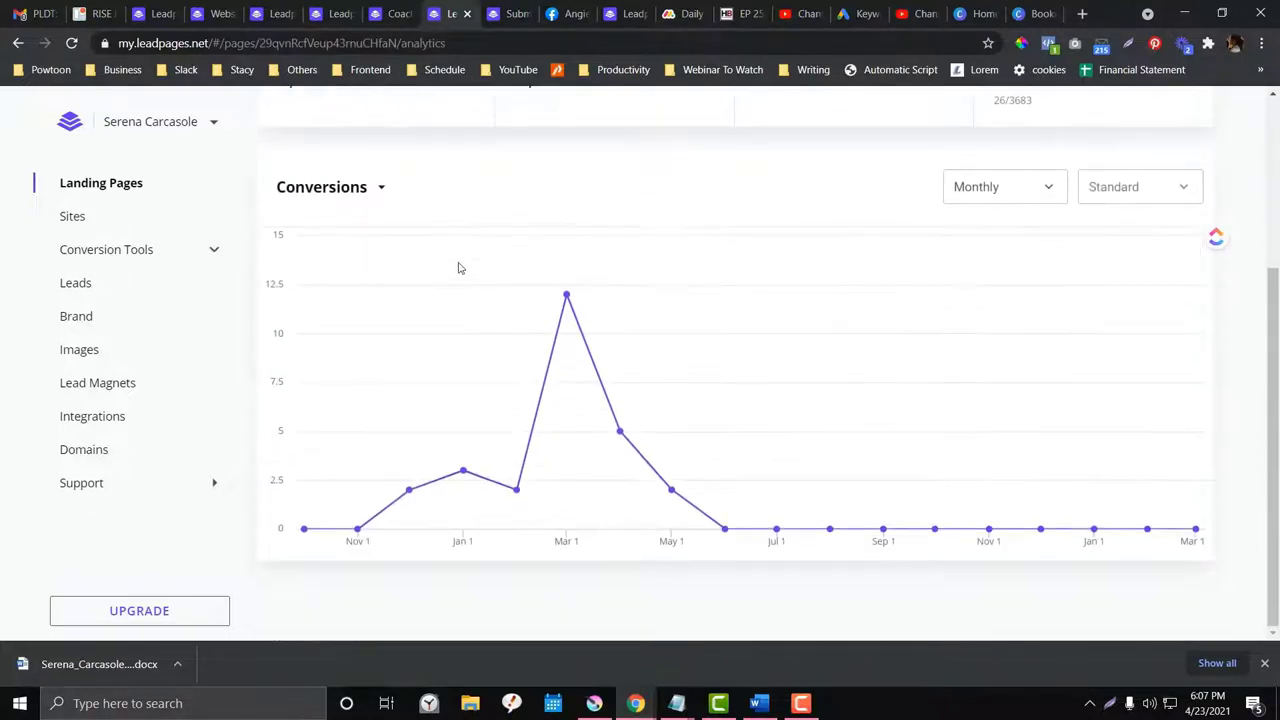
scroll(459, 267, up, 3)
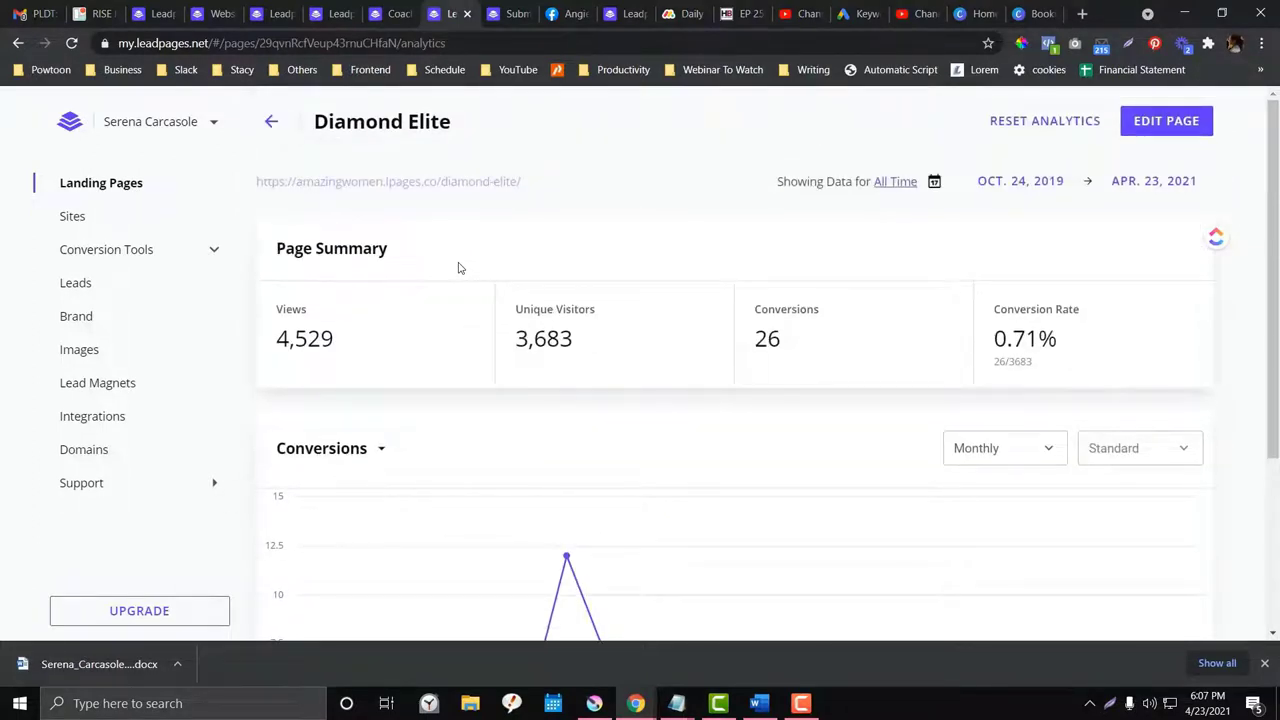
Step: Show the metrics available for the Diamond Elite graph, keep Conversions selected, and inspect the monthly data points
scroll(459, 267, down, 3)
click(361, 190)
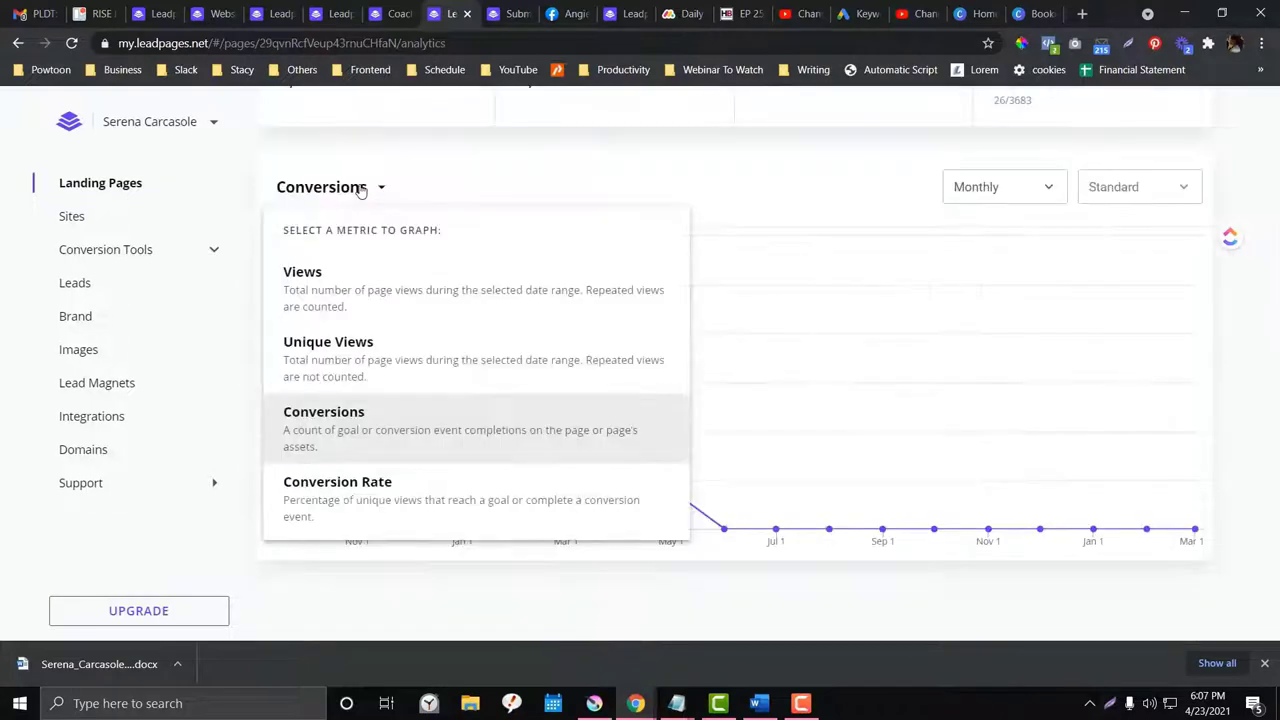
click(365, 190)
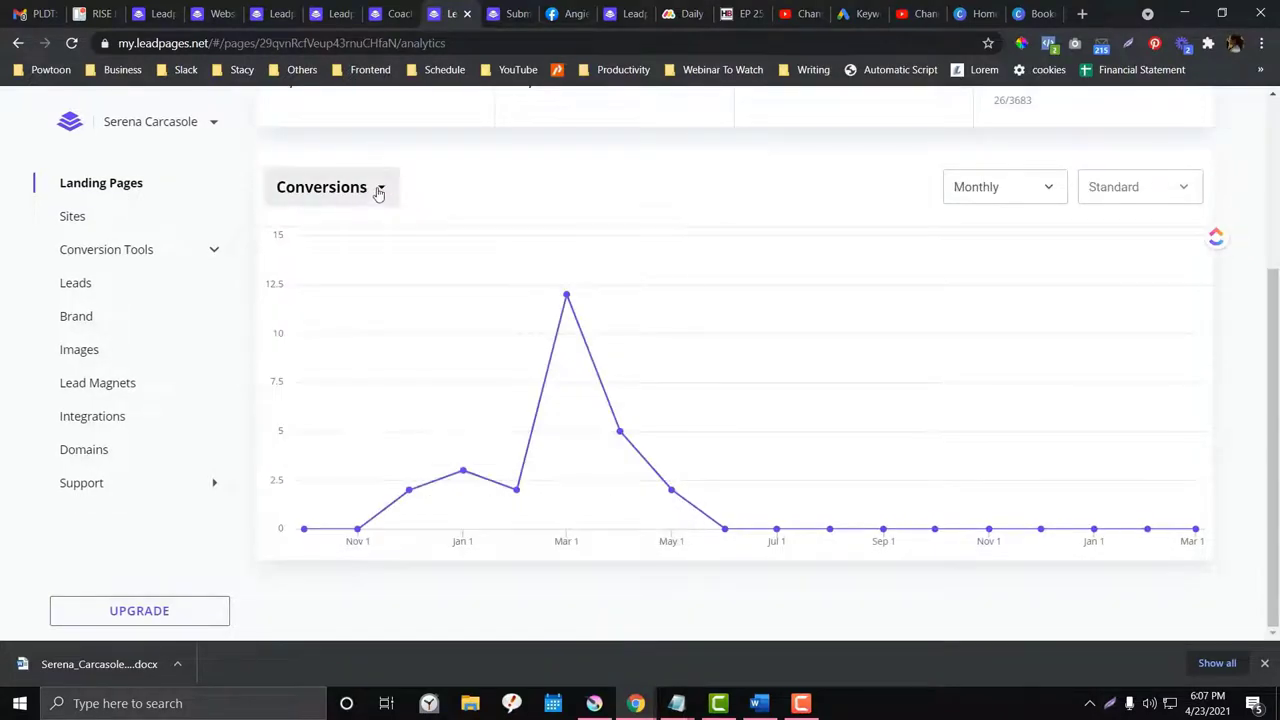
click(378, 192)
click(380, 190)
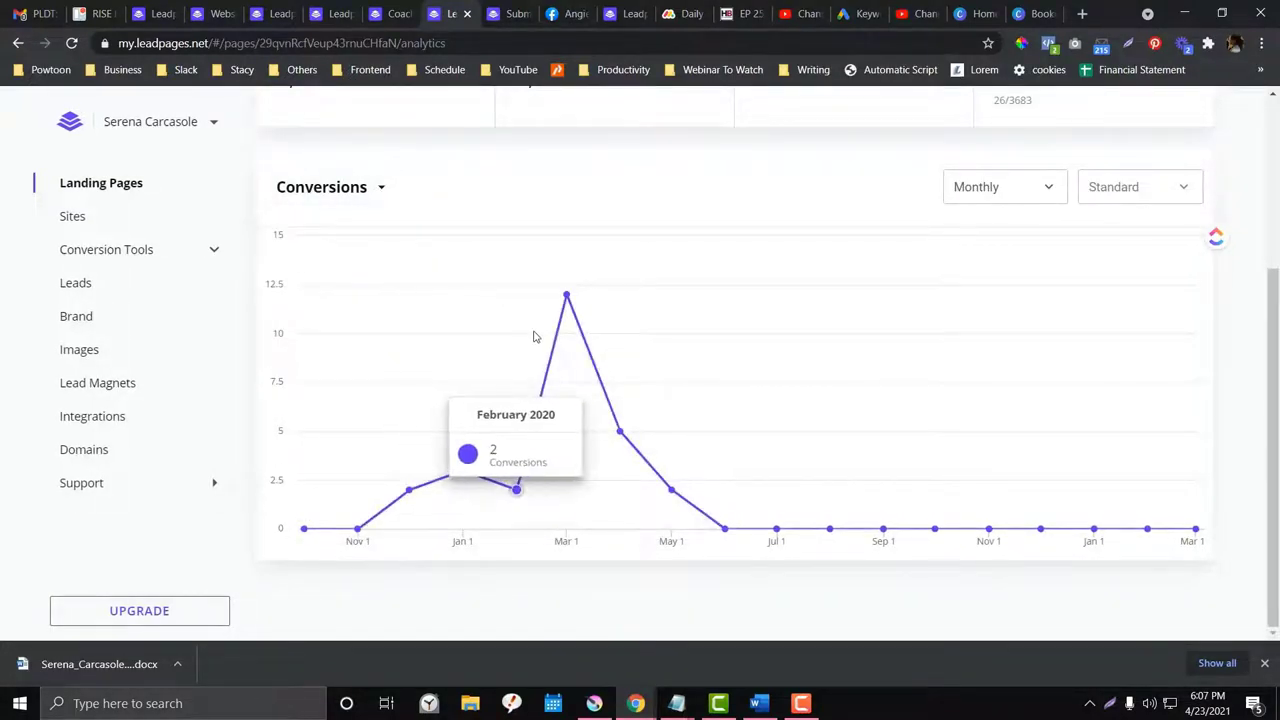
scroll(535, 336, up, 3)
scroll(535, 338, down, 3)
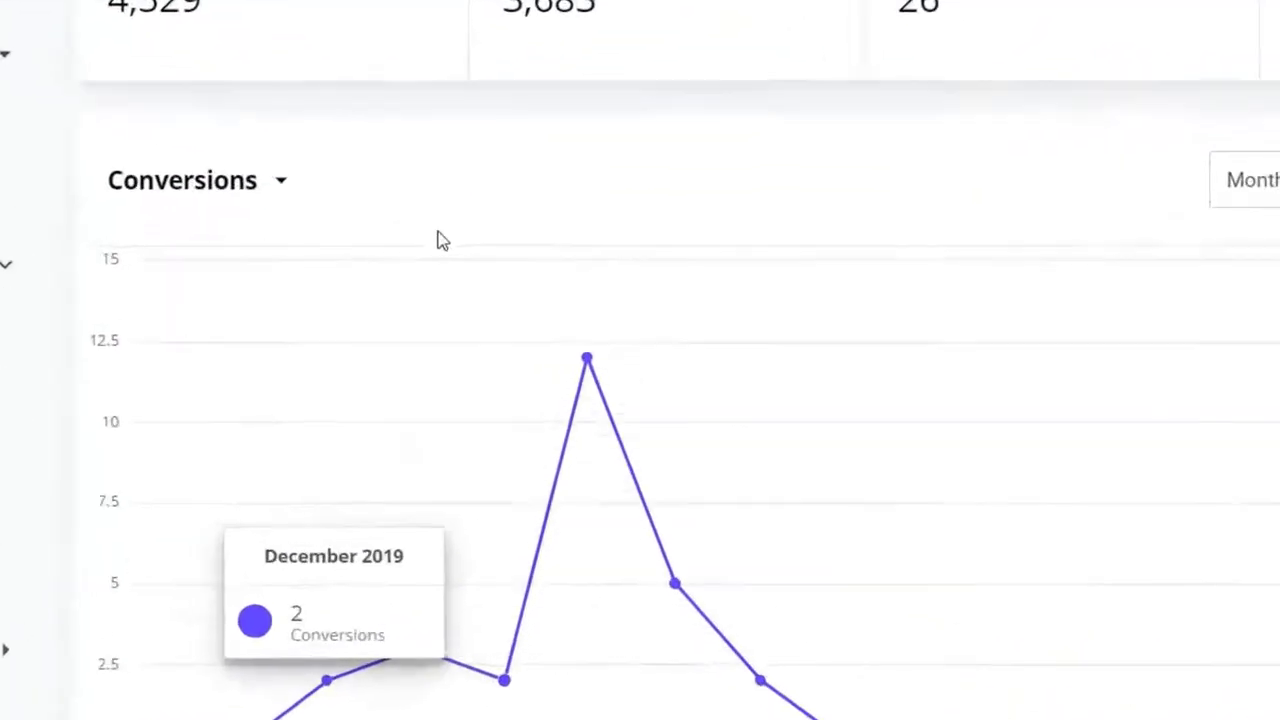
Step: Highlight the Views and Unique Visitors figures in the page summary to compare total and unique traffic
scroll(483, 318, up, 3)
drag(206, 280, 9, 280)
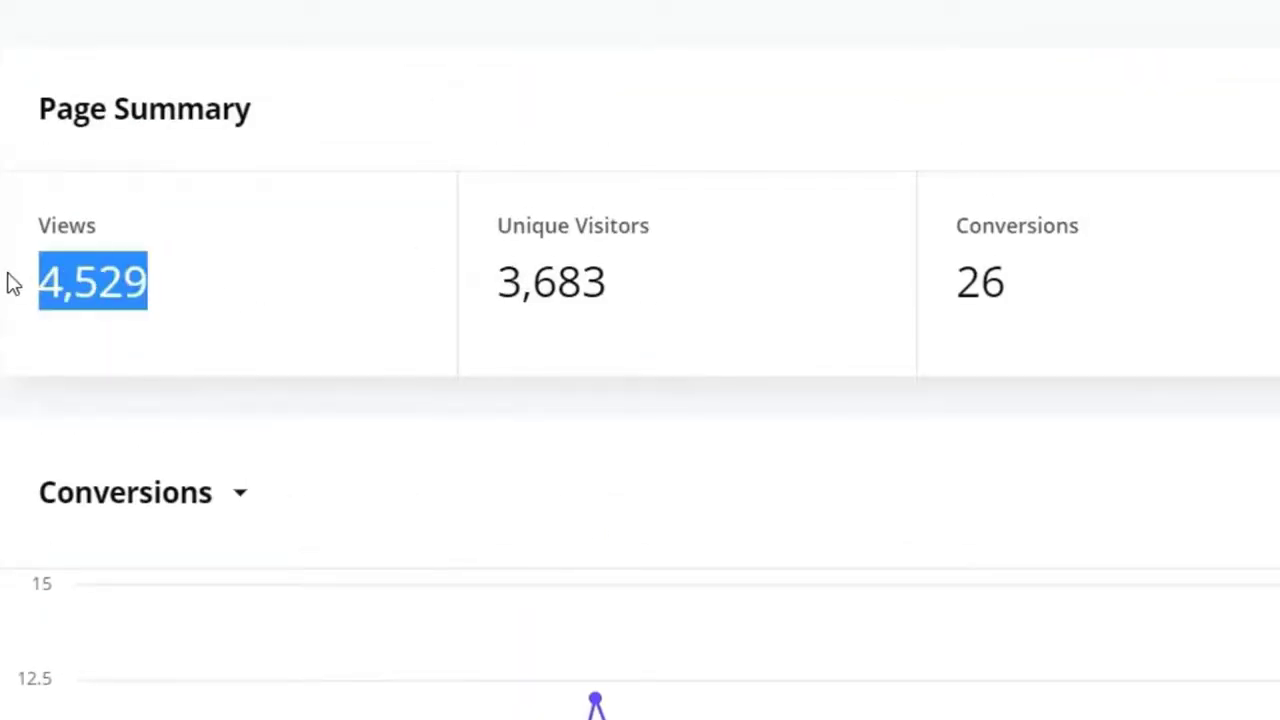
drag(498, 280, 648, 295)
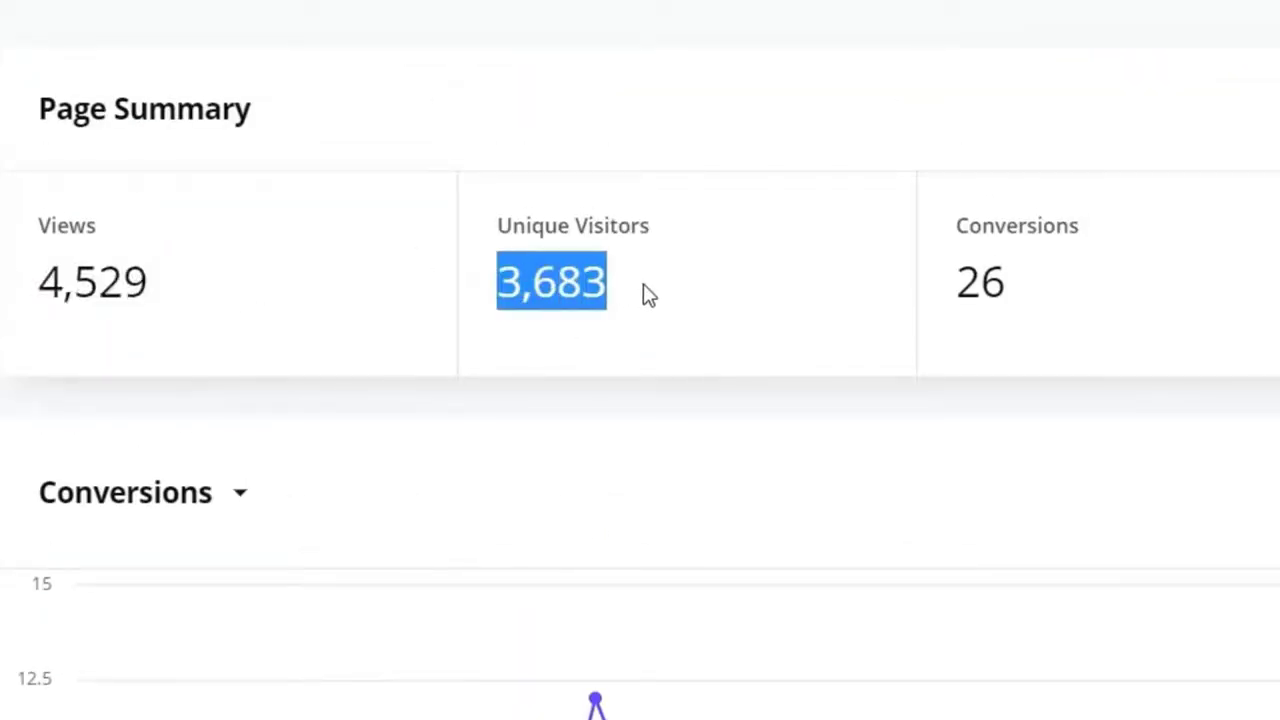
drag(30, 270, 197, 289)
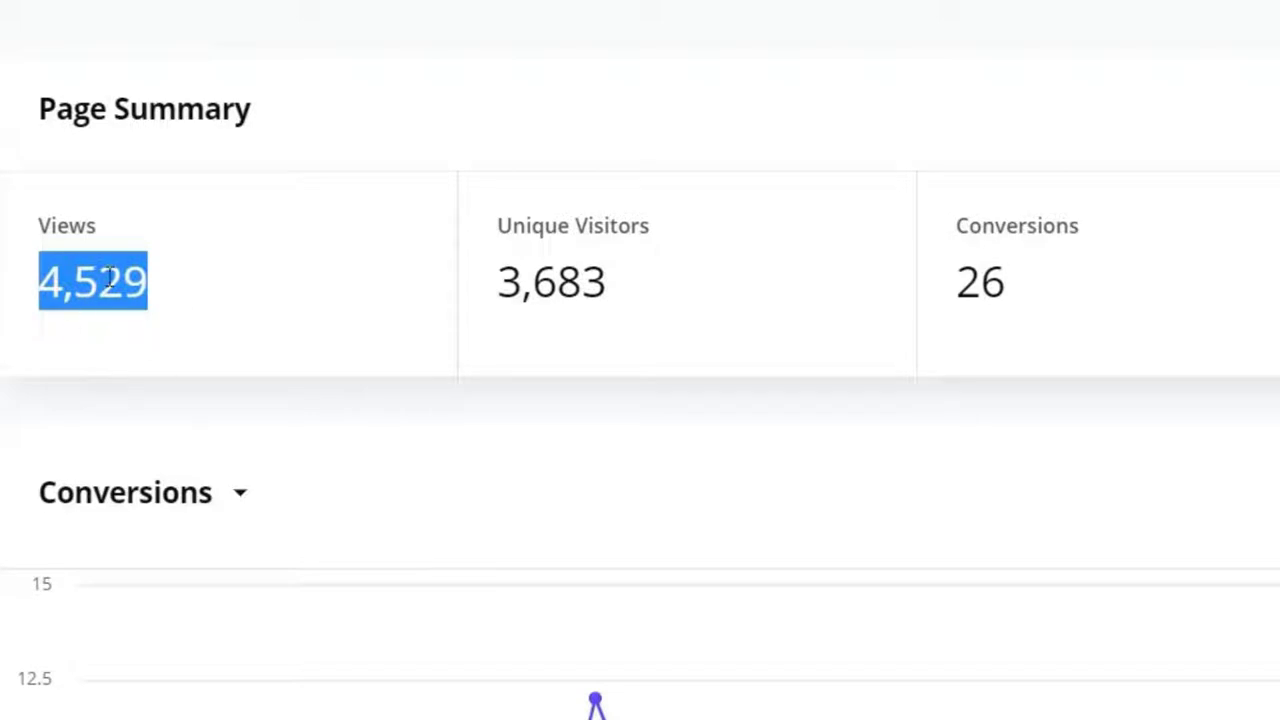
click(71, 251)
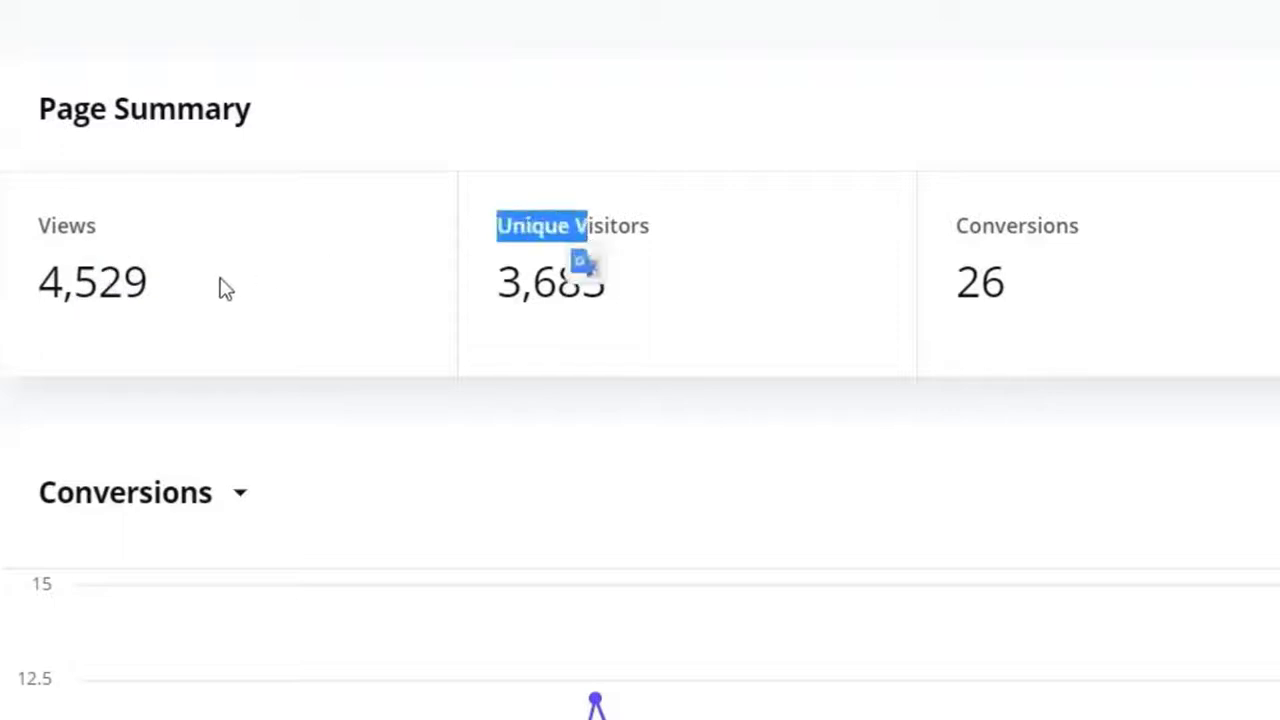
click(494, 240)
drag(510, 226, 686, 234)
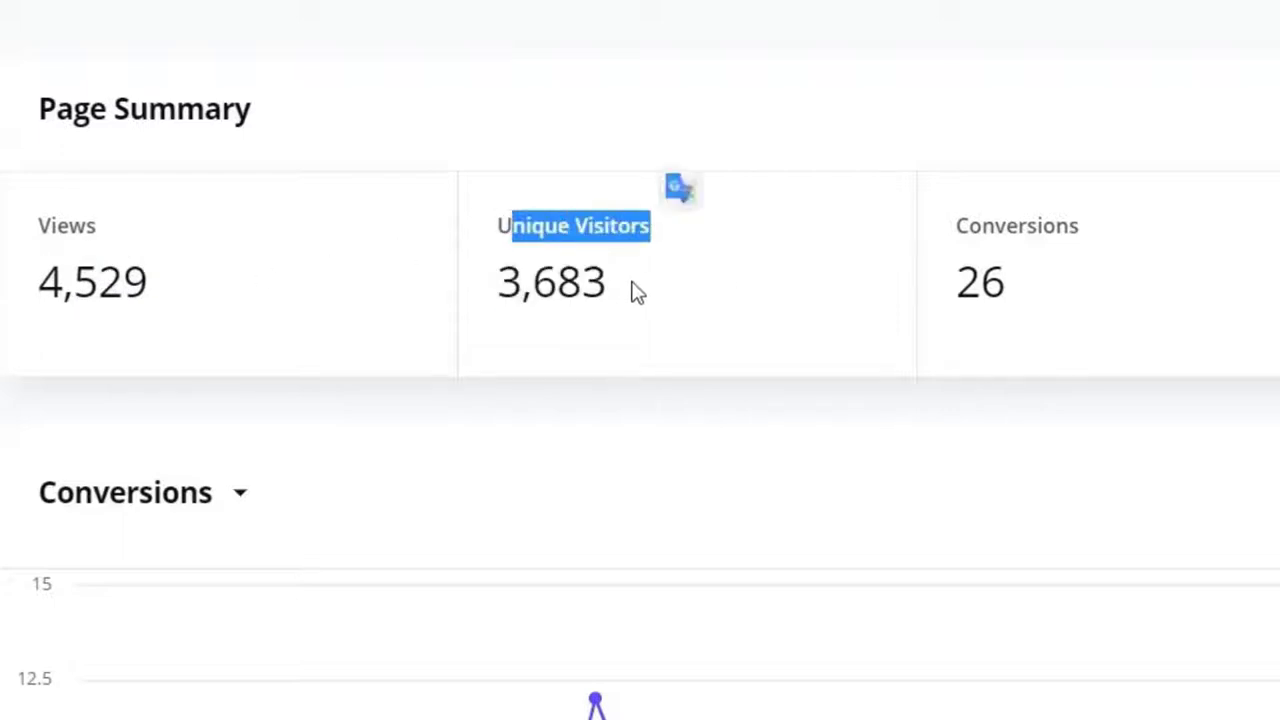
drag(630, 291, 522, 285)
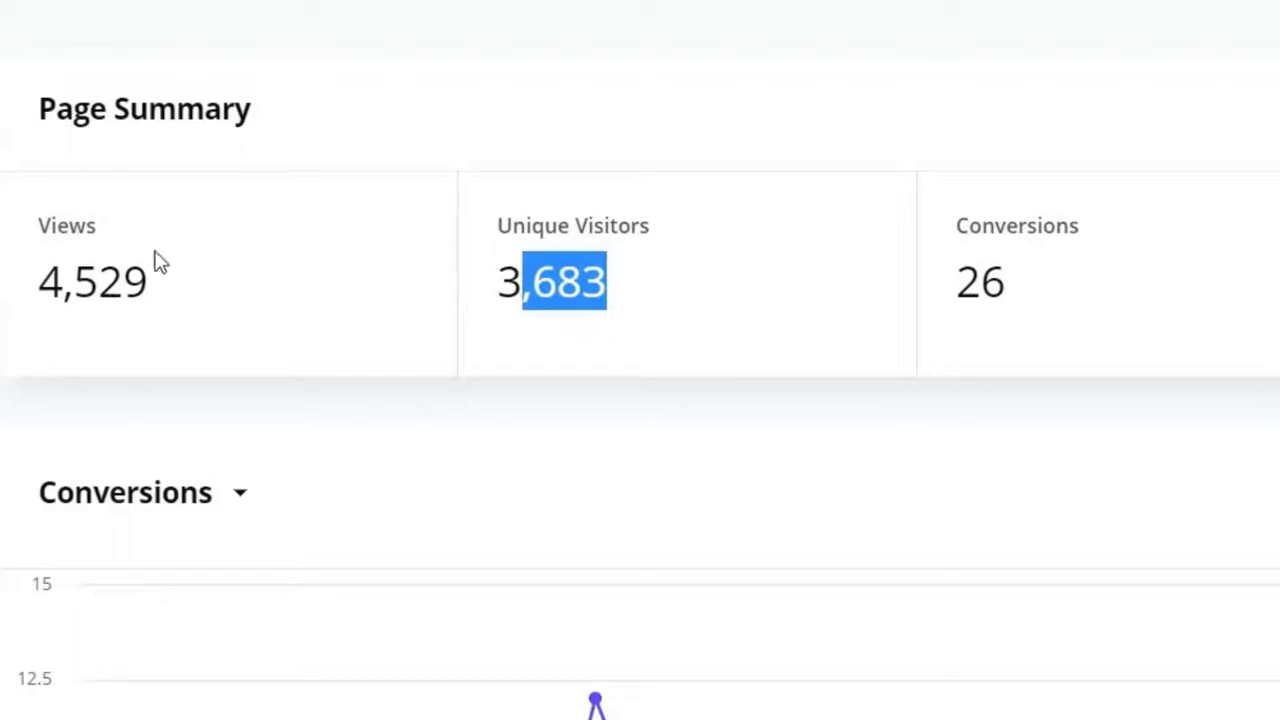
drag(500, 282, 631, 286)
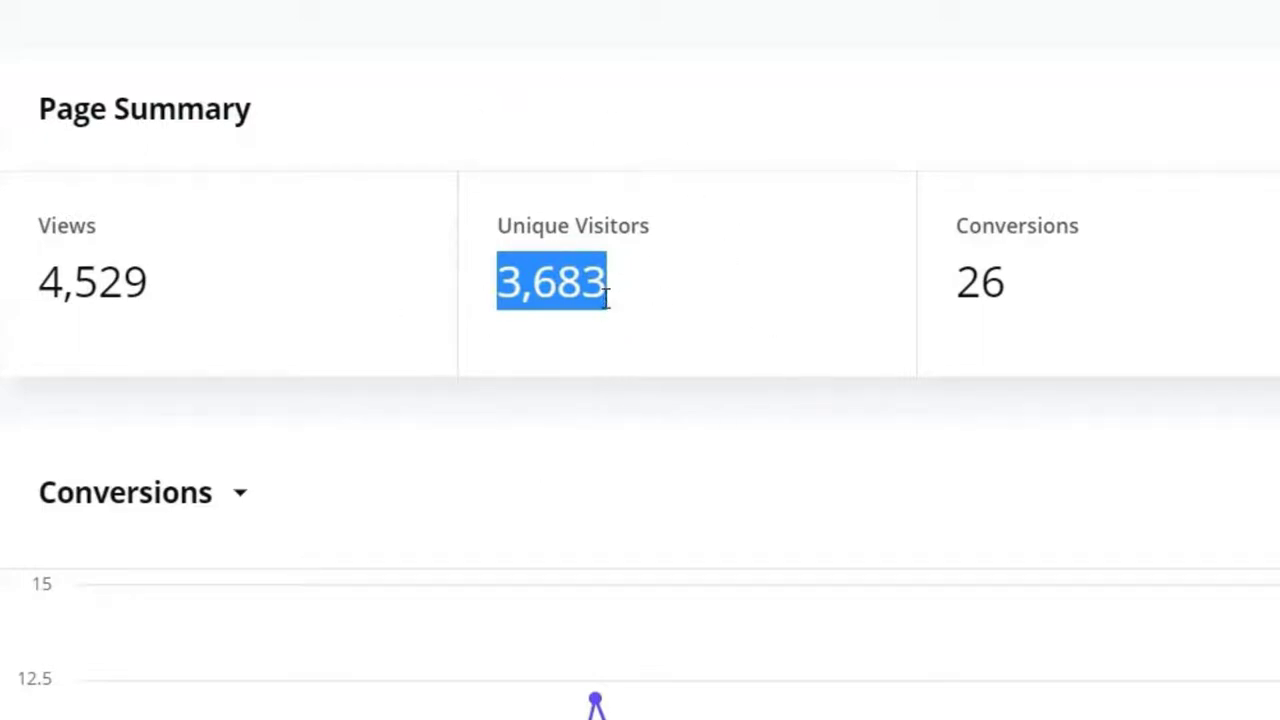
click(529, 280)
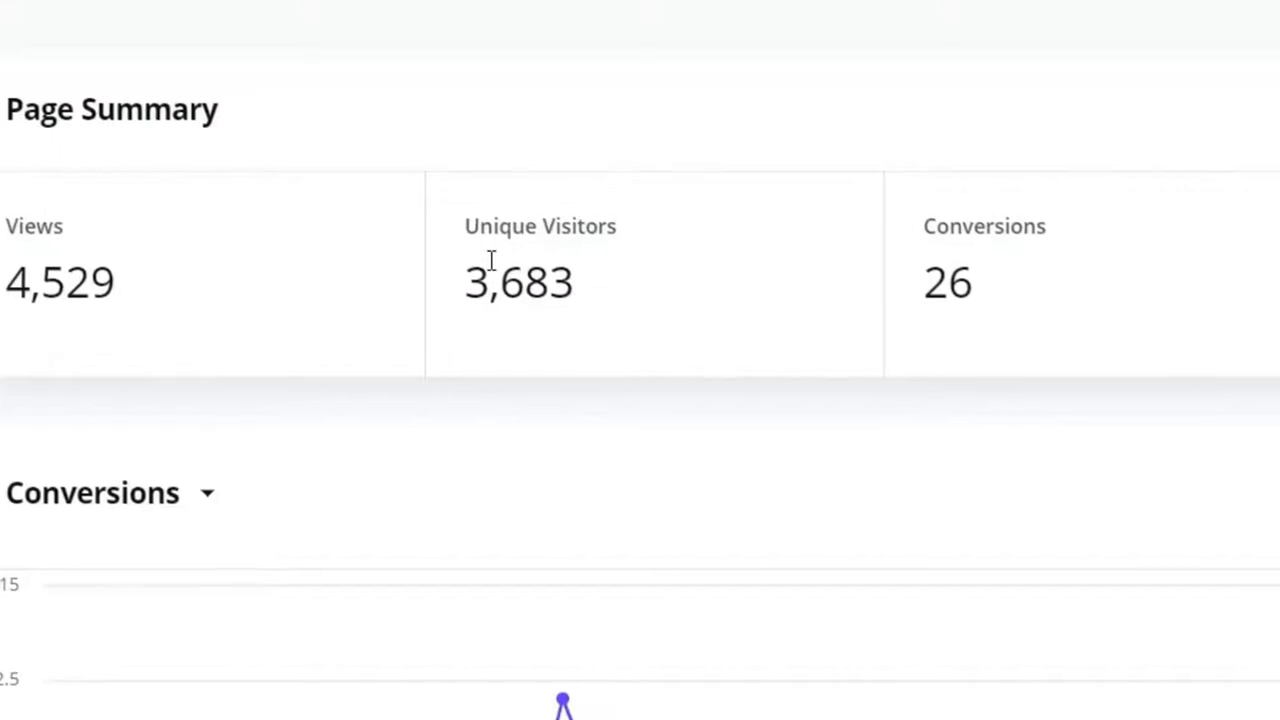
Step: Highlight the Conversions and Conversion Rate figures in the page summary and review the conversions graph below them
drag(455, 246, 687, 242)
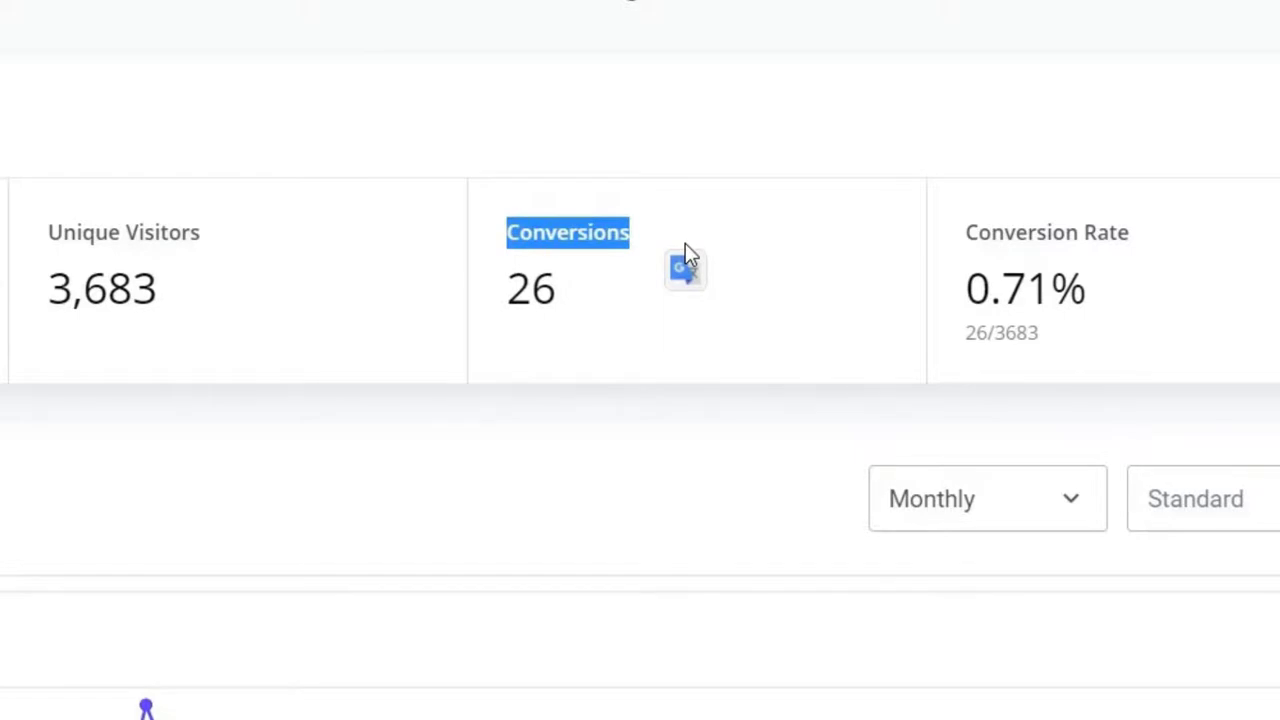
drag(606, 289, 499, 217)
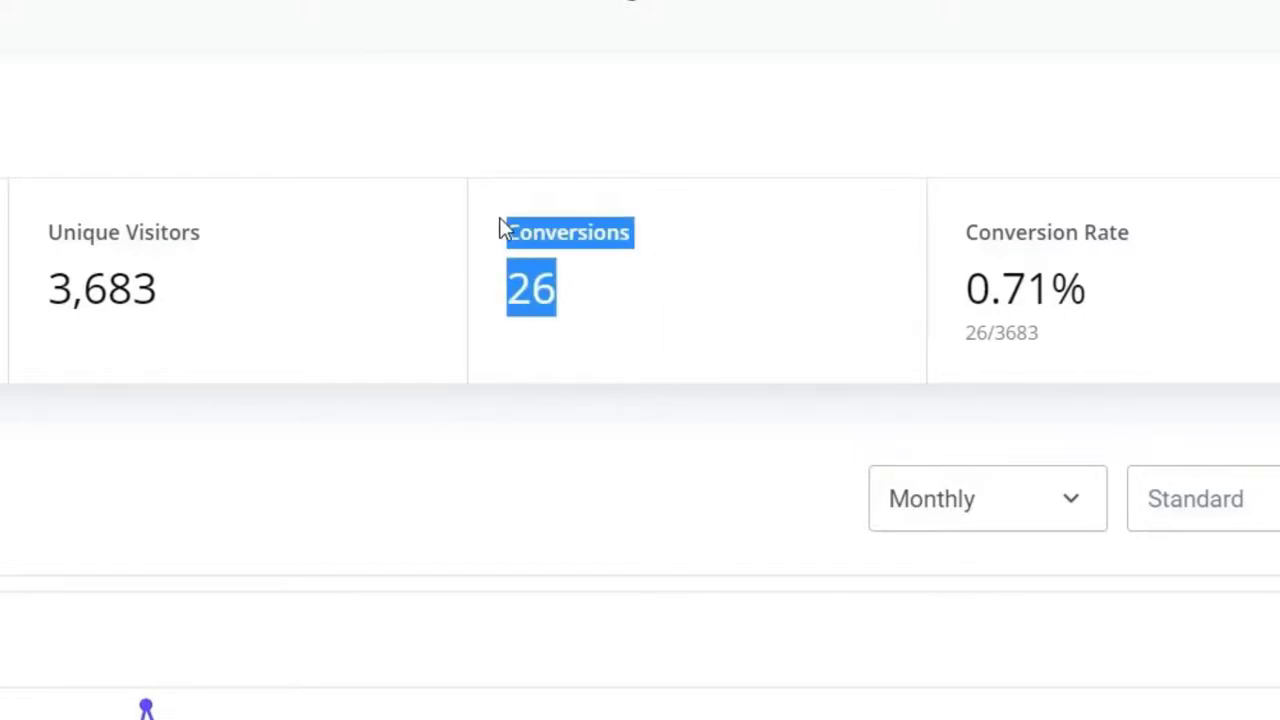
drag(994, 222, 1146, 335)
scroll(31, 351, down, 3)
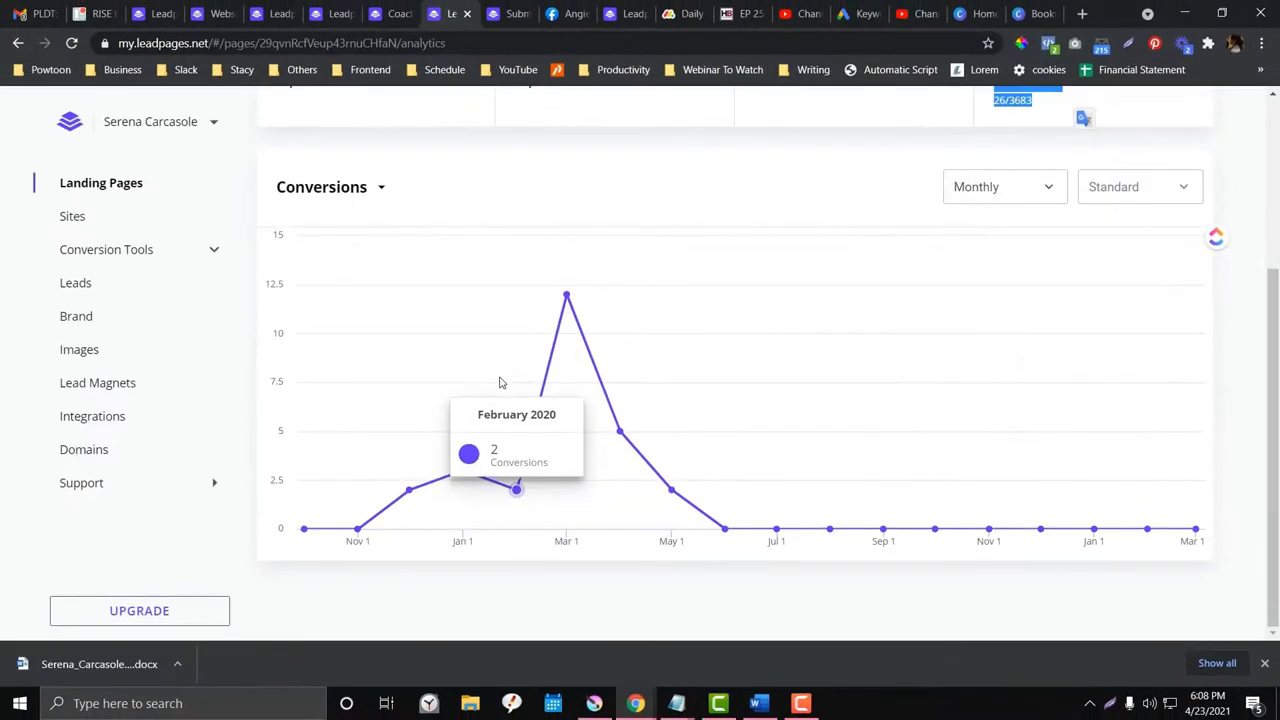
scroll(19, 368, up, 3)
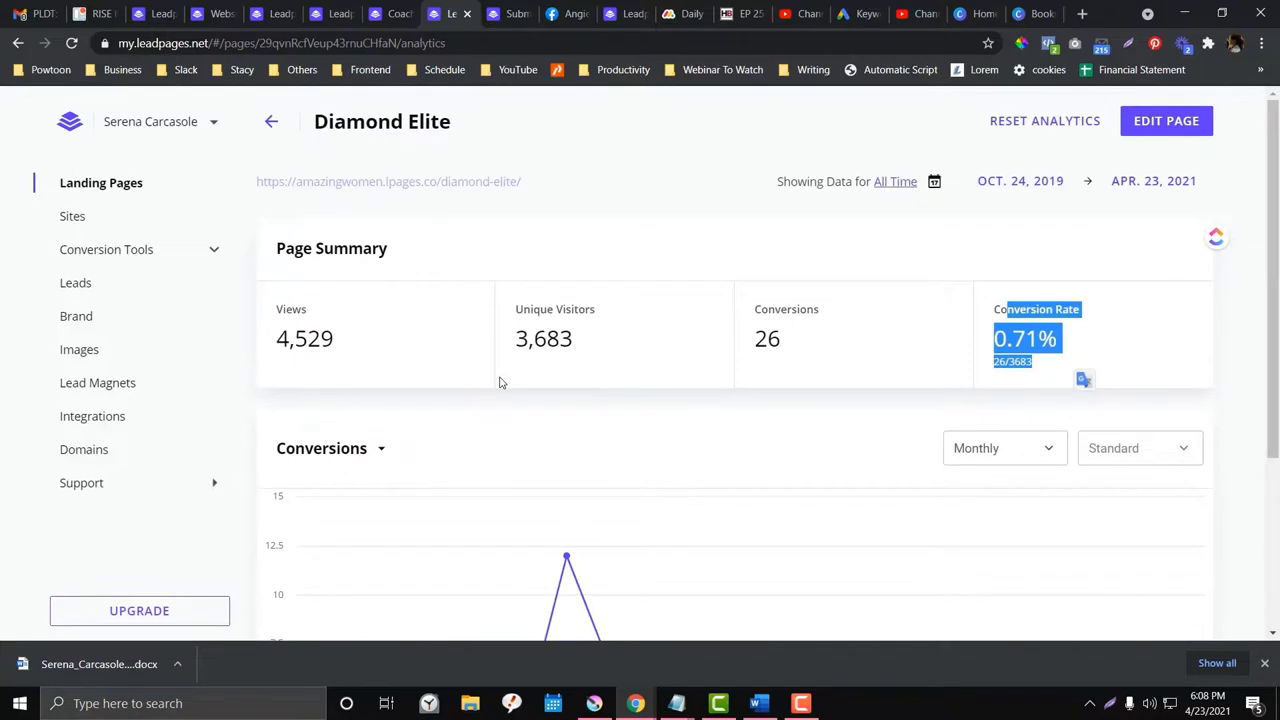